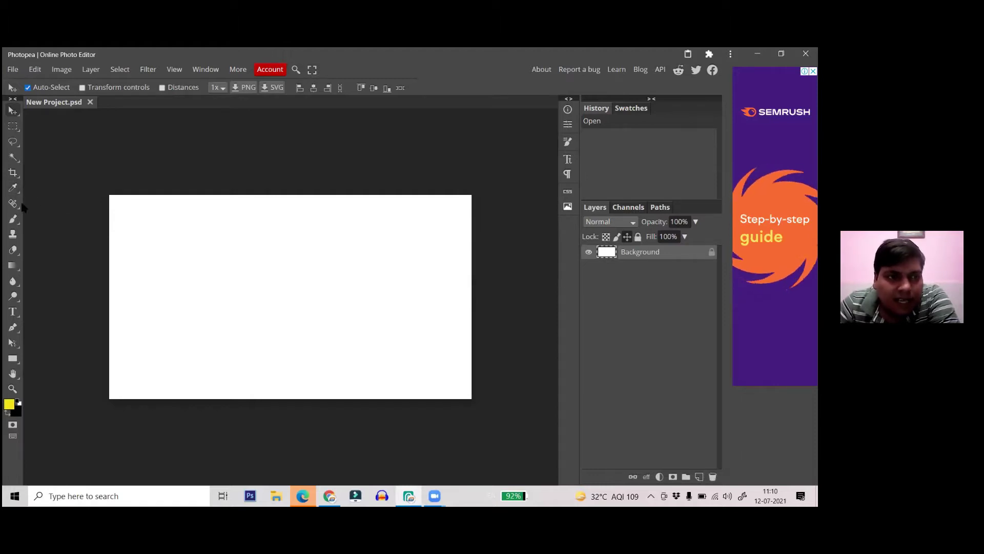
# - Activate the Brush tool for painting on the blank white canvas
pyautogui.click(18, 209)
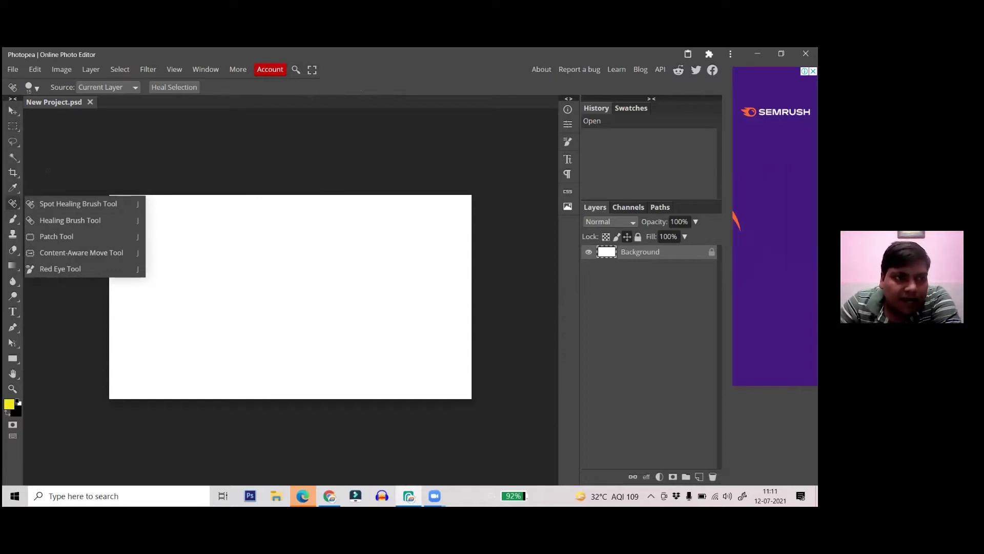
pyautogui.rightClick(15, 221)
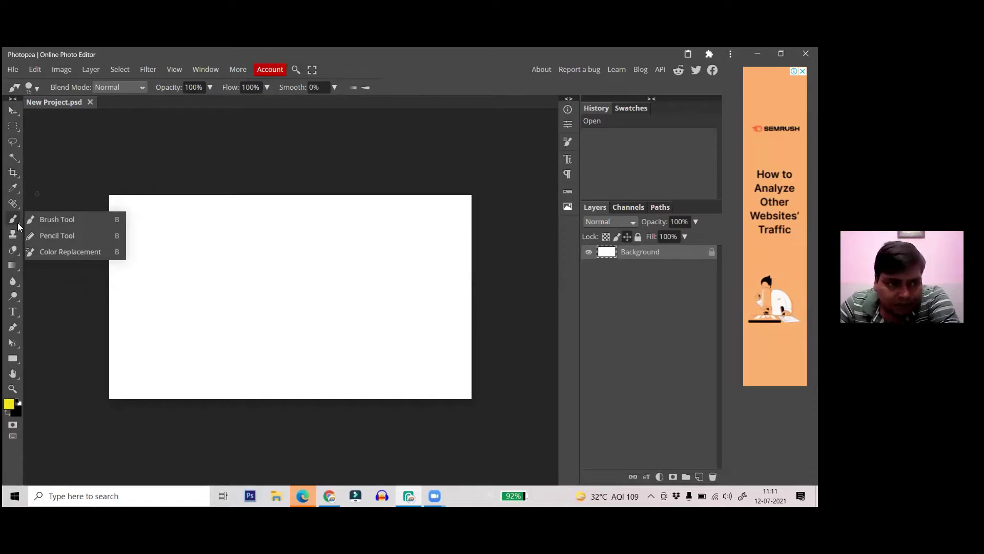
pyautogui.click(77, 217)
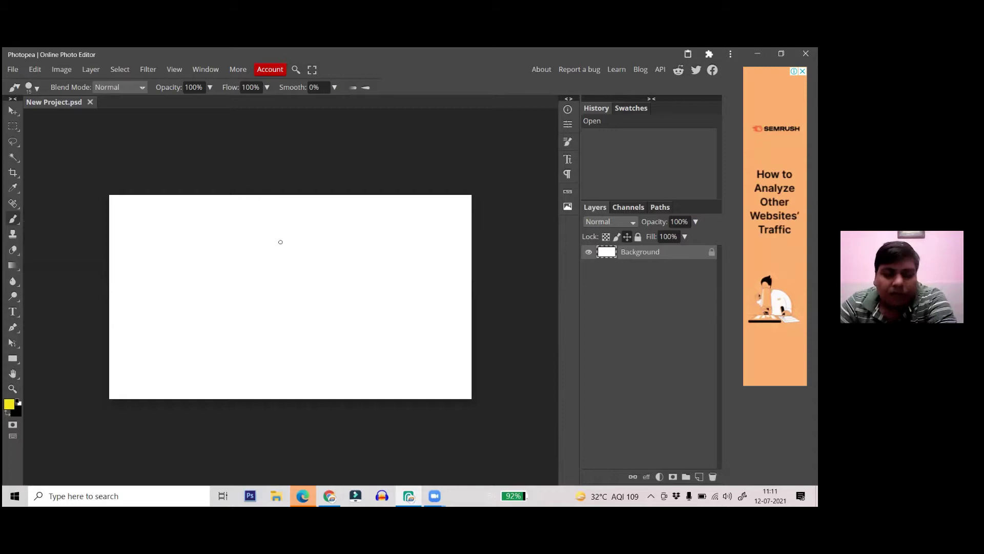
pyautogui.scroll(3, 296, 244)
pyautogui.scroll(-3, 297, 244)
pyautogui.scroll(1, 321, 255)
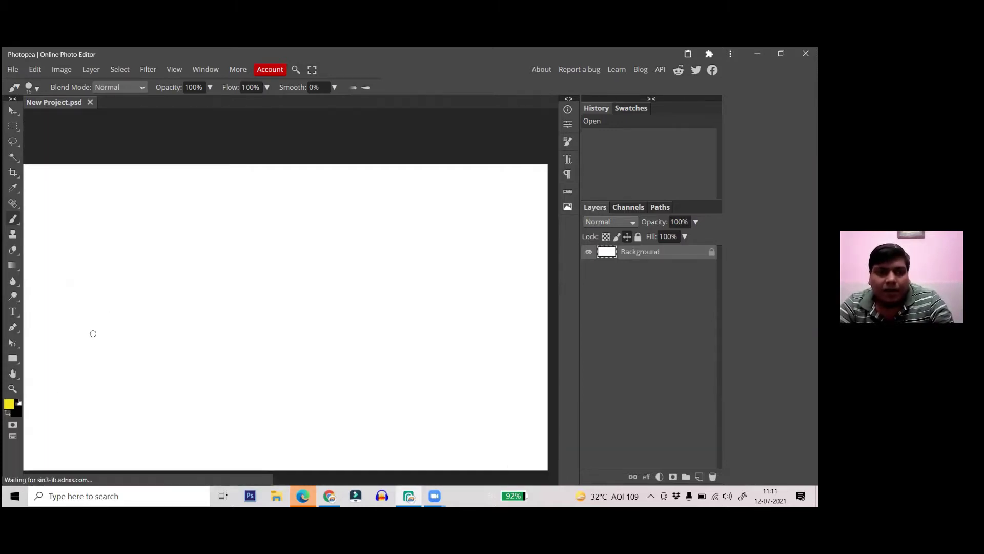
# - Set the foreground color to the pinkish red f20f3e
pyautogui.click(9, 404)
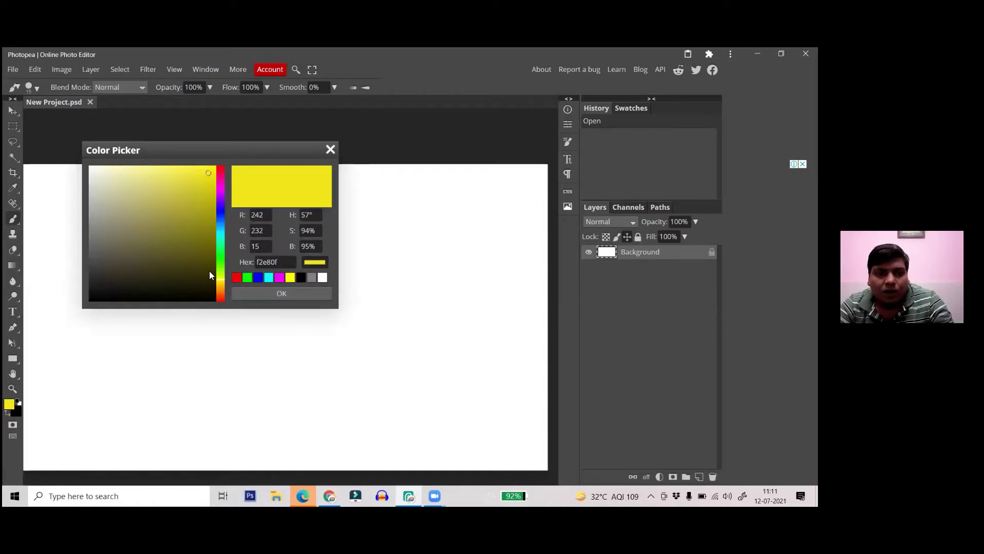
pyautogui.click(220, 170)
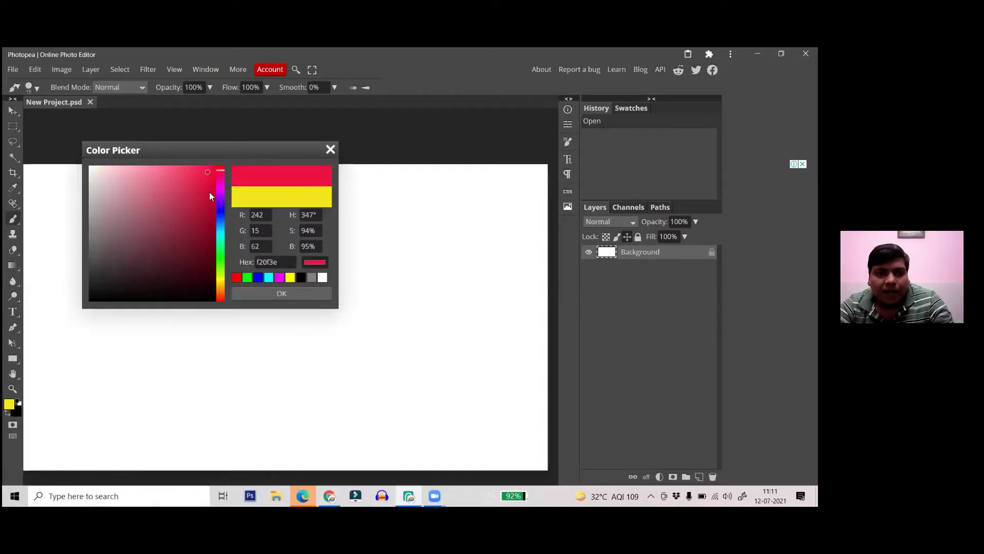
pyautogui.click(275, 297)
# - Paint three separate zigzag brush strokes side by side across the middle of the canvas
pyautogui.moveTo(167, 215); pyautogui.dragTo(220, 326)
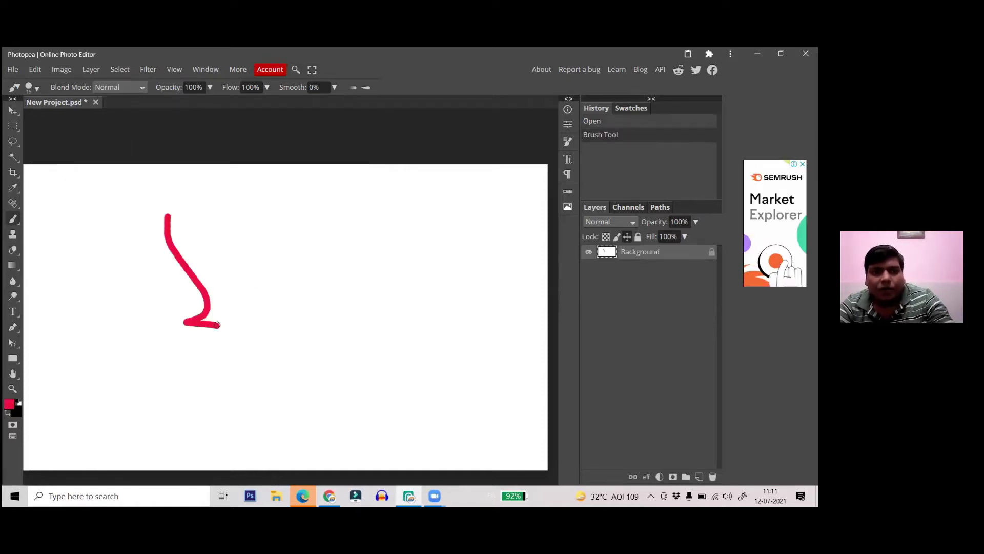
pyautogui.moveTo(240, 209)
pyautogui.mouseDown()
pyautogui.moveTo(274, 309)
pyautogui.moveTo(266, 333)
pyautogui.mouseUp()
pyautogui.moveTo(319, 265)
pyautogui.mouseDown()
pyautogui.moveTo(297, 296)
pyautogui.moveTo(311, 295)
pyautogui.moveTo(324, 345)
pyautogui.mouseUp()
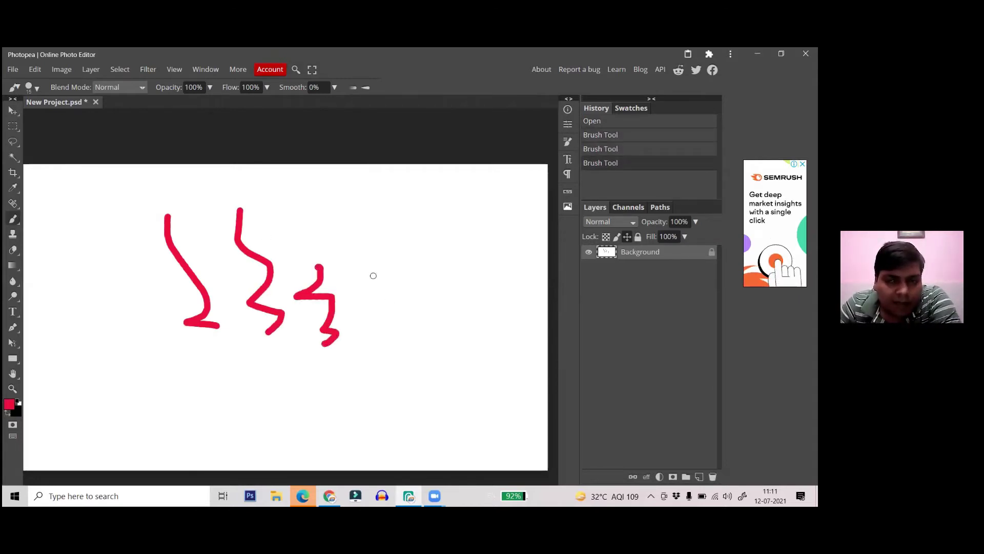
pyautogui.hotkey('ctrl', '-')
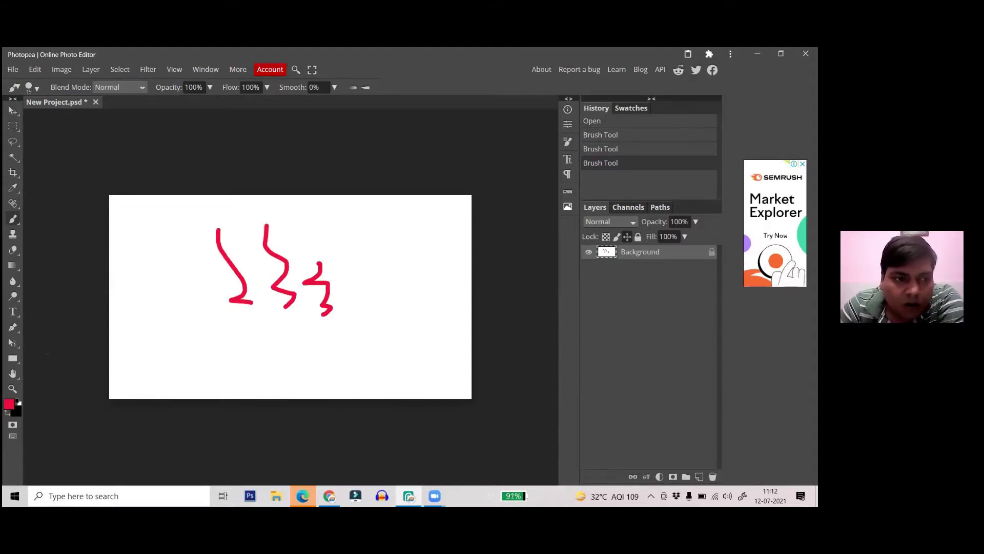
# - With the Brush tool, paint another curved stroke beside the zigzags and a stick figure standing on a line
pyautogui.rightClick(18, 226)
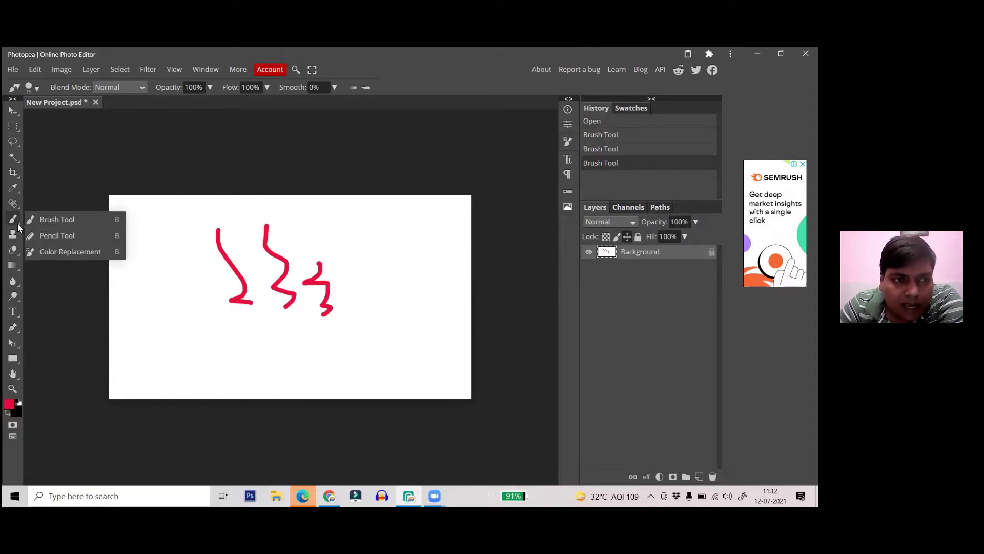
pyautogui.click(95, 224)
pyautogui.moveTo(191, 239)
pyautogui.mouseDown()
pyautogui.moveTo(169, 249)
pyautogui.moveTo(170, 287)
pyautogui.mouseUp()
pyautogui.moveTo(399, 234)
pyautogui.mouseDown()
pyautogui.moveTo(370, 261)
pyautogui.moveTo(401, 275)
pyautogui.moveTo(413, 238)
pyautogui.moveTo(391, 240)
pyautogui.mouseUp()
pyautogui.moveTo(393, 277)
pyautogui.mouseDown()
pyautogui.moveTo(386, 308)
pyautogui.moveTo(416, 306)
pyautogui.moveTo(356, 314)
pyautogui.moveTo(374, 337)
pyautogui.moveTo(410, 342)
pyautogui.moveTo(436, 355)
pyautogui.mouseUp()
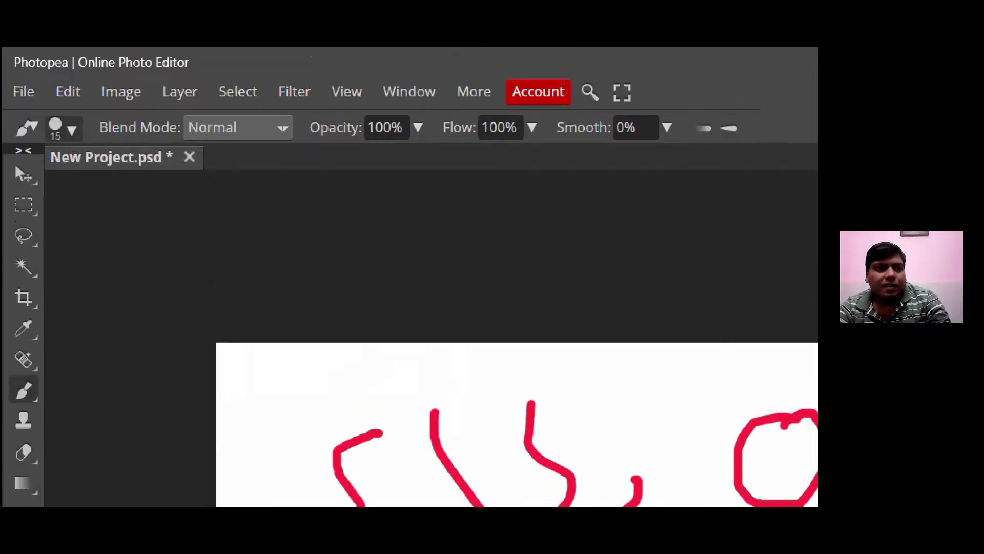
# - Examine the brush settings, especially the size value and its slider
pyautogui.moveTo(49, 94)
pyautogui.mouseDown()
pyautogui.moveTo(17, 141)
pyautogui.moveTo(62, 173)
pyautogui.moveTo(110, 165)
pyautogui.moveTo(108, 110)
pyautogui.moveTo(72, 91)
pyautogui.mouseUp()
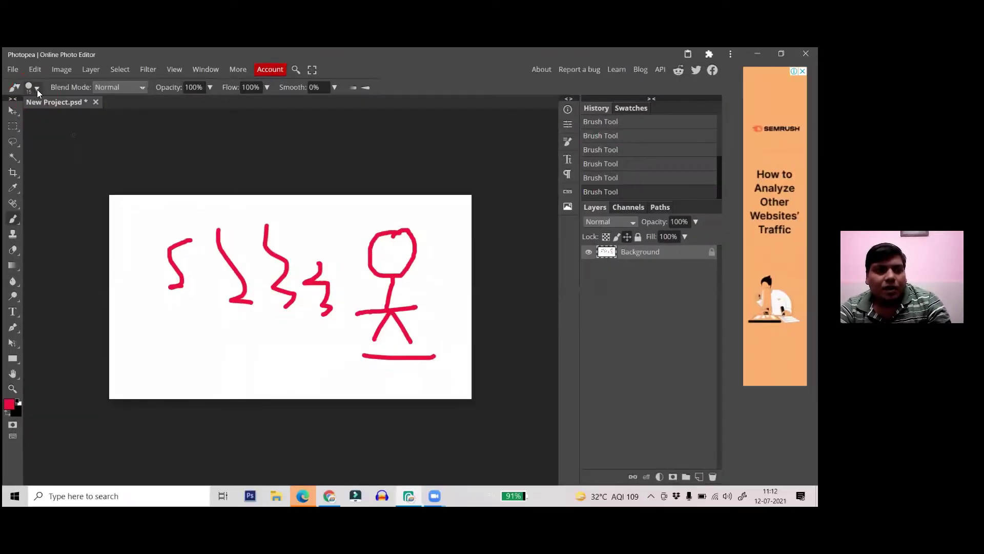
pyautogui.click(37, 90)
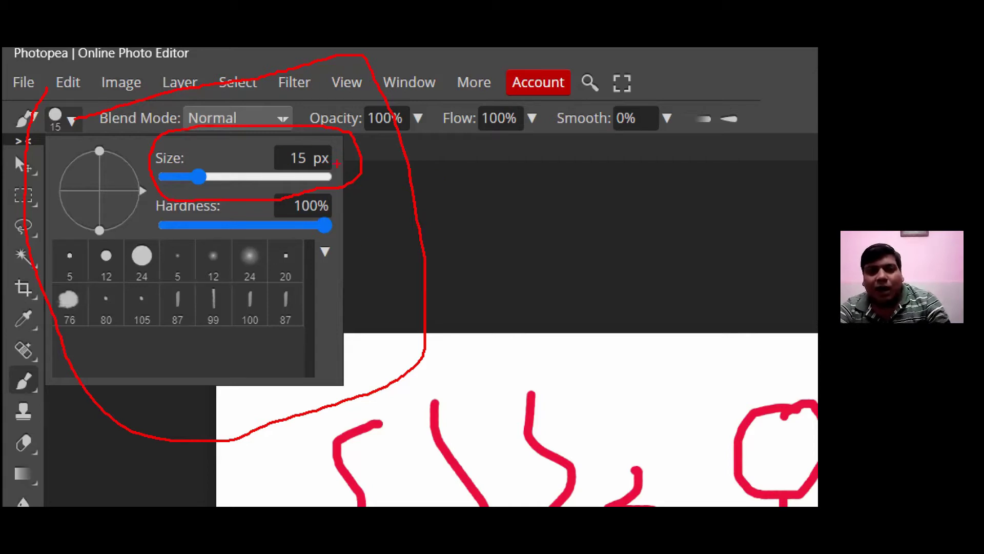
pyautogui.moveTo(304, 145)
pyautogui.mouseDown()
pyautogui.moveTo(293, 172)
pyautogui.moveTo(314, 163)
pyautogui.moveTo(317, 143)
pyautogui.mouseUp()
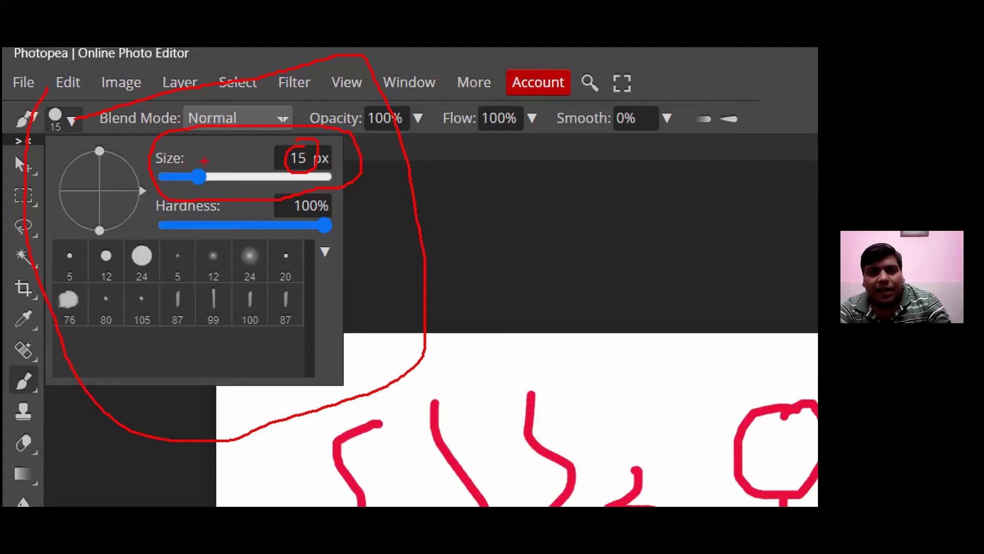
pyautogui.moveTo(172, 201)
pyautogui.mouseDown()
pyautogui.moveTo(220, 204)
pyautogui.moveTo(353, 172)
pyautogui.moveTo(245, 162)
pyautogui.mouseUp()
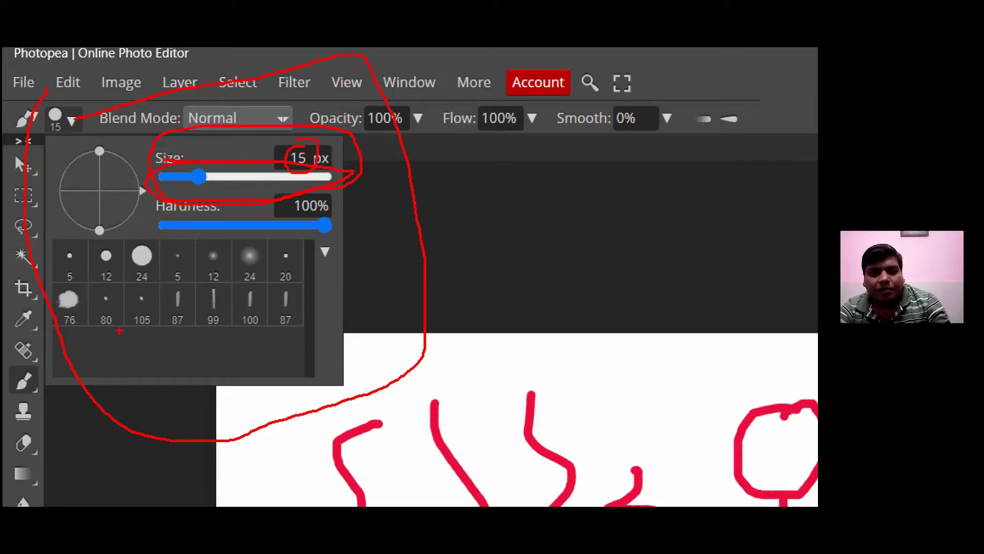
pyautogui.press('Escape')
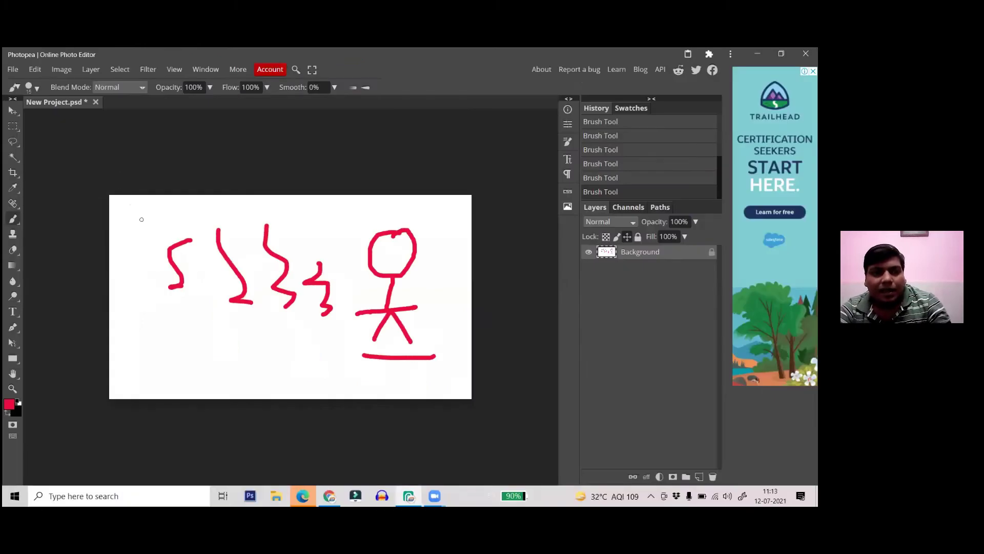
# - Set the brush size to 151 px
pyautogui.click(38, 88)
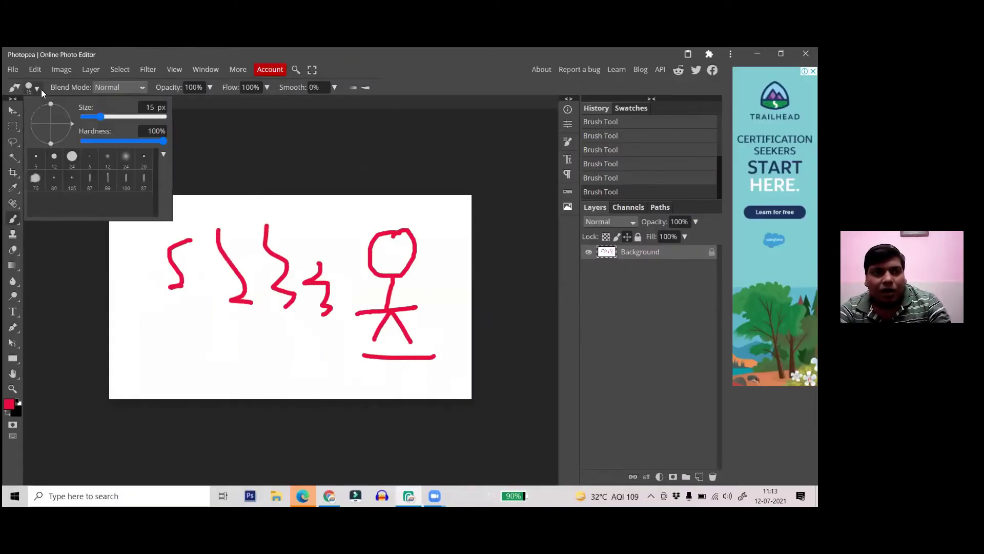
pyautogui.click(98, 116)
pyautogui.moveTo(98, 116); pyautogui.dragTo(124, 120)
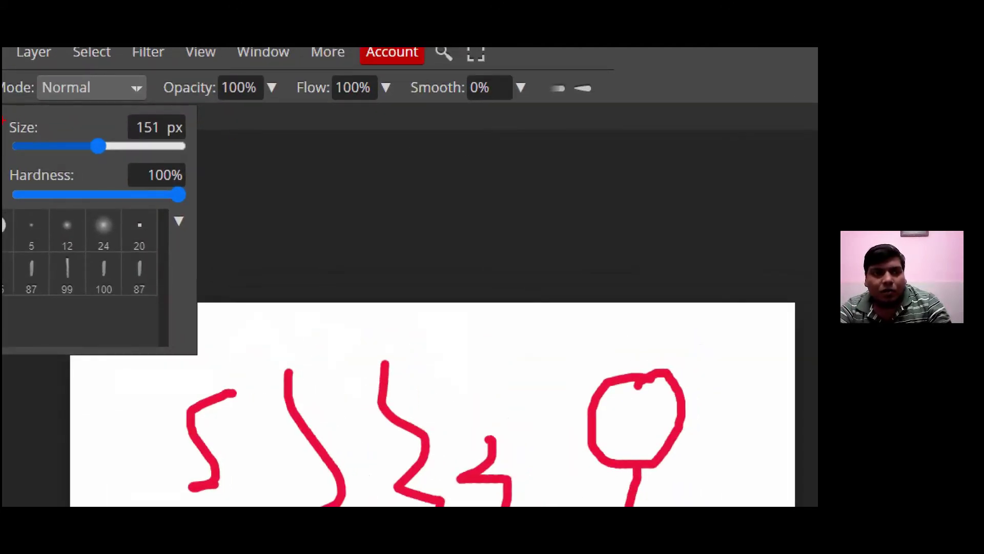
pyautogui.moveTo(61, 123)
pyautogui.mouseDown()
pyautogui.moveTo(21, 128)
pyautogui.moveTo(3, 153)
pyautogui.moveTo(69, 178)
pyautogui.moveTo(123, 180)
pyautogui.moveTo(197, 165)
pyautogui.moveTo(237, 139)
pyautogui.moveTo(199, 108)
pyautogui.moveTo(50, 123)
pyautogui.mouseUp()
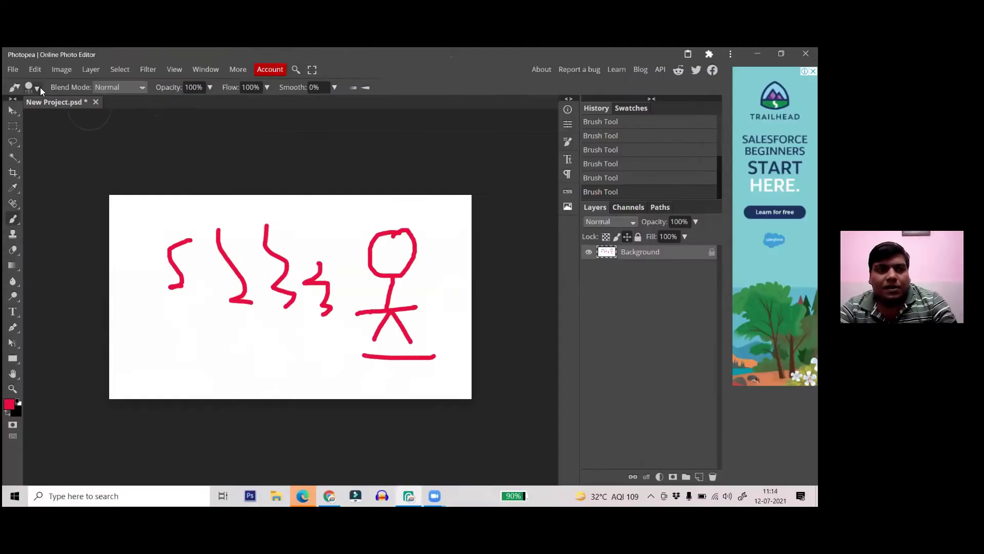
# - Raise the brush size to 1000 px and reduce it to 81 px
pyautogui.click(39, 87)
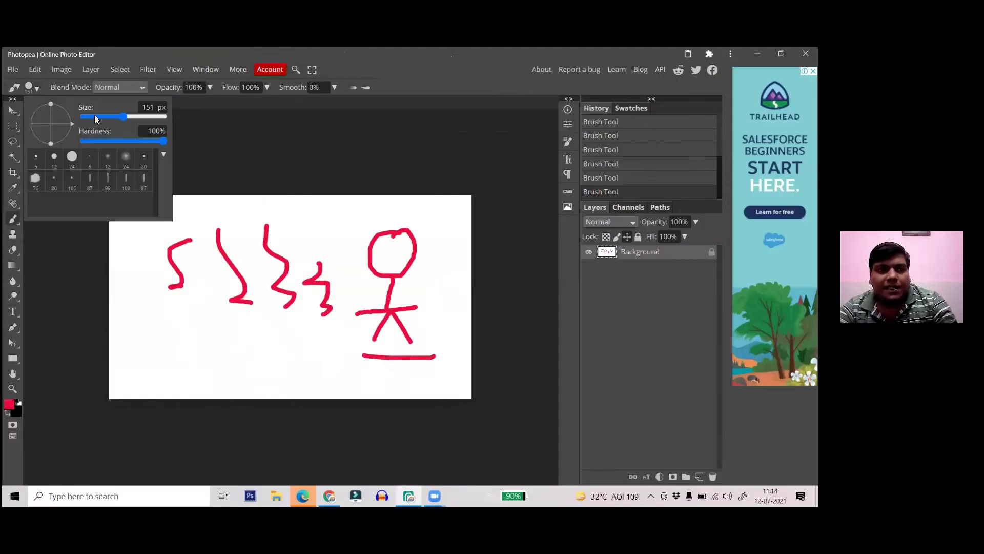
pyautogui.moveTo(162, 124); pyautogui.dragTo(173, 124)
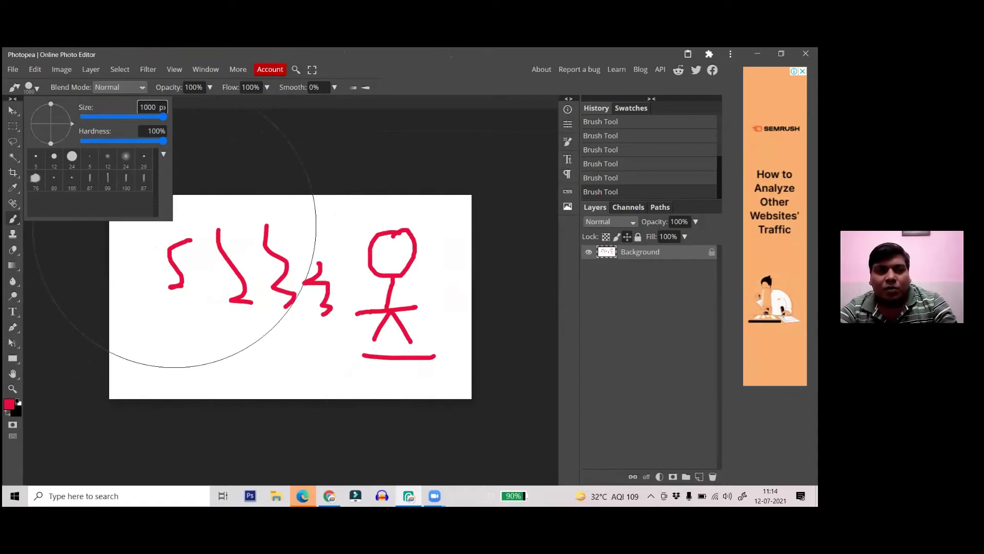
pyautogui.moveTo(163, 117); pyautogui.dragTo(116, 127)
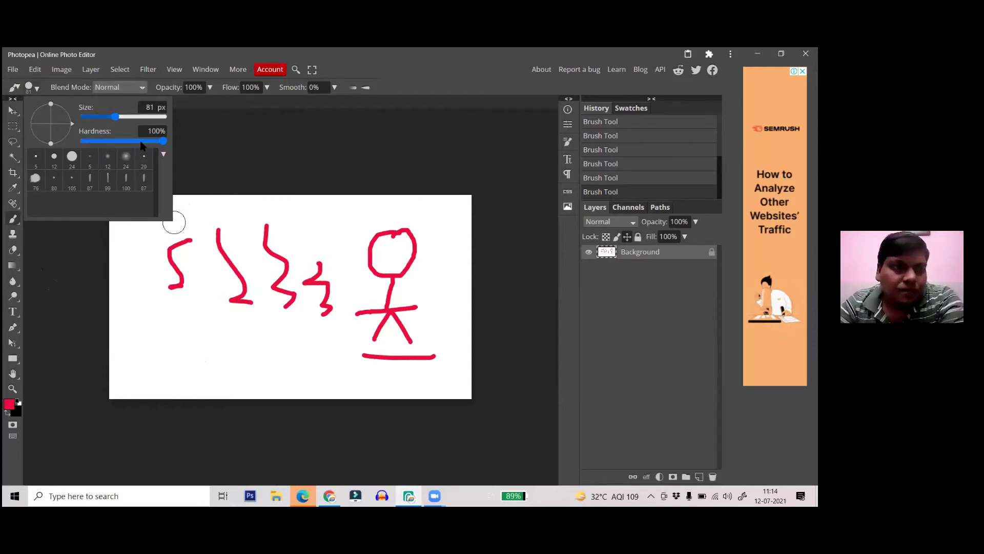
pyautogui.click(239, 129)
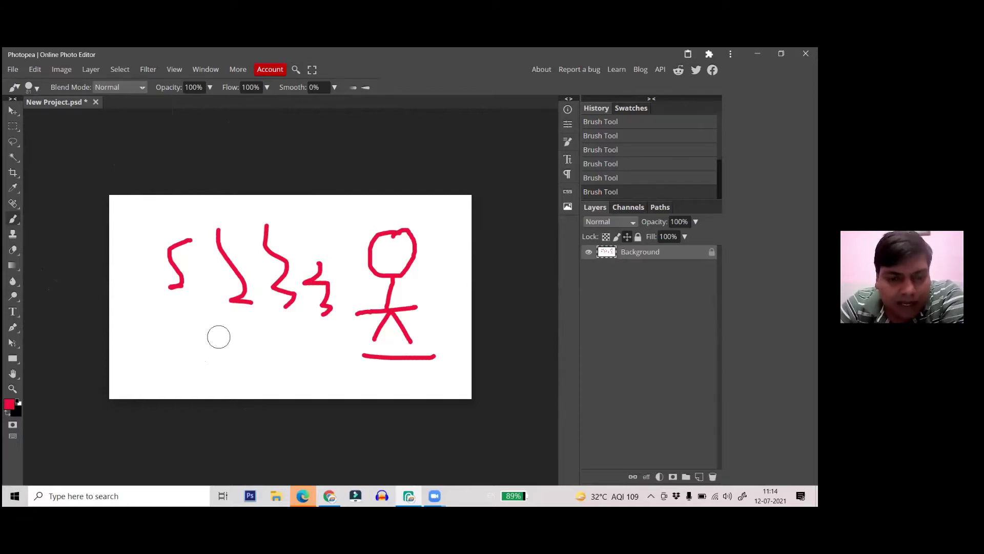
# - Switch to Chrome and search Google for "keyboard" in a new tab
pyautogui.hotkey('alt', 'Tab')
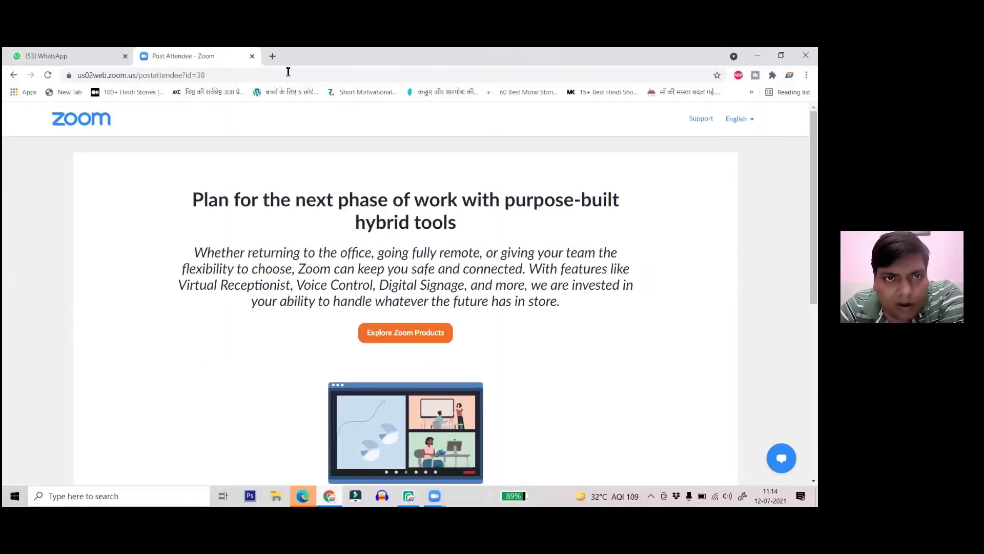
pyautogui.click(273, 57)
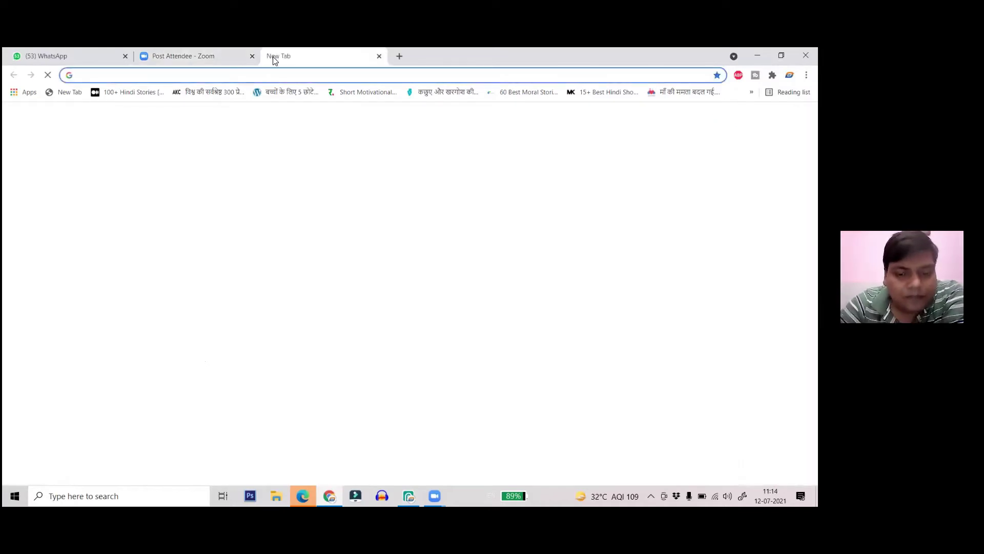
pyautogui.write('k')
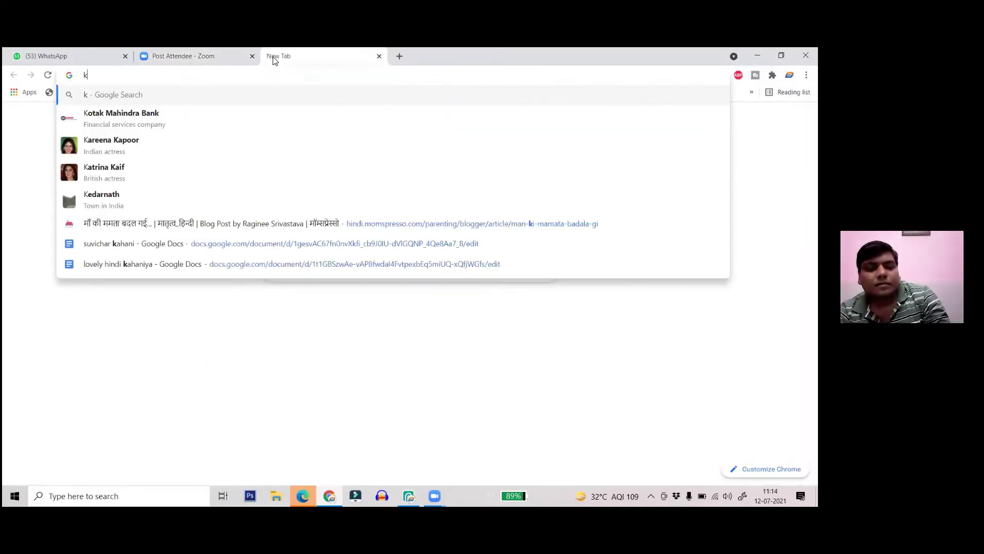
pyautogui.write('eu')
pyautogui.press('BackSpace')
pyautogui.write('u')
pyautogui.press('BackSpace')
pyautogui.write('y')
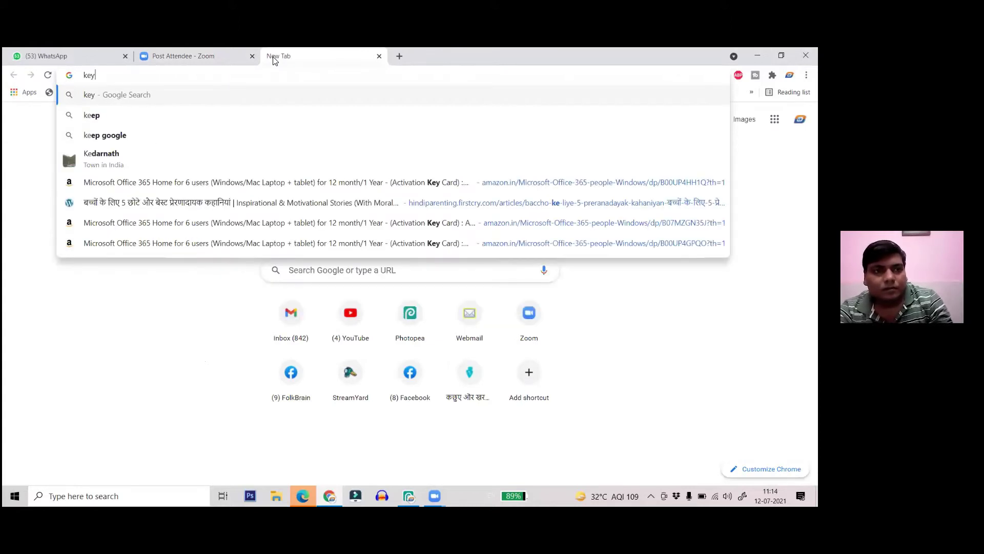
pyautogui.write('board')
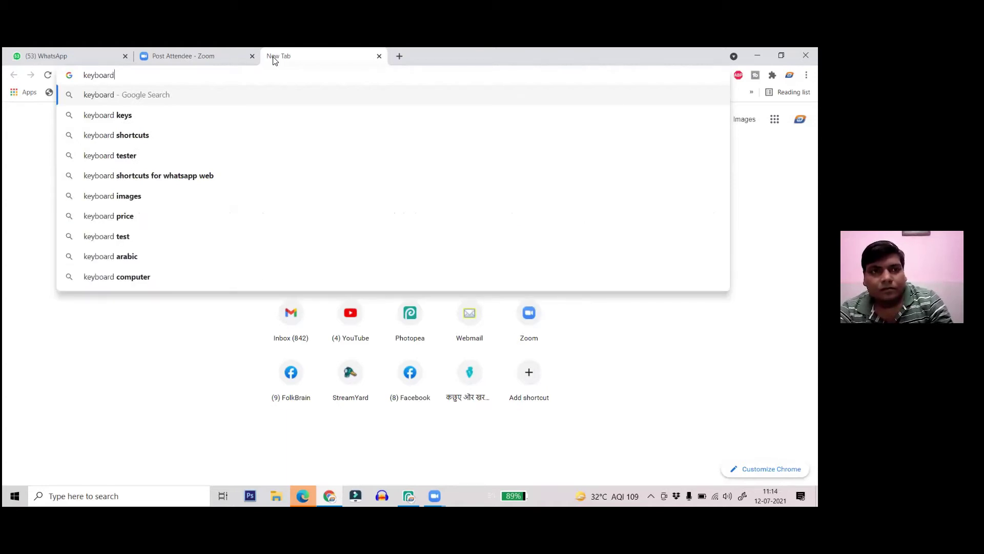
pyautogui.press('Return')
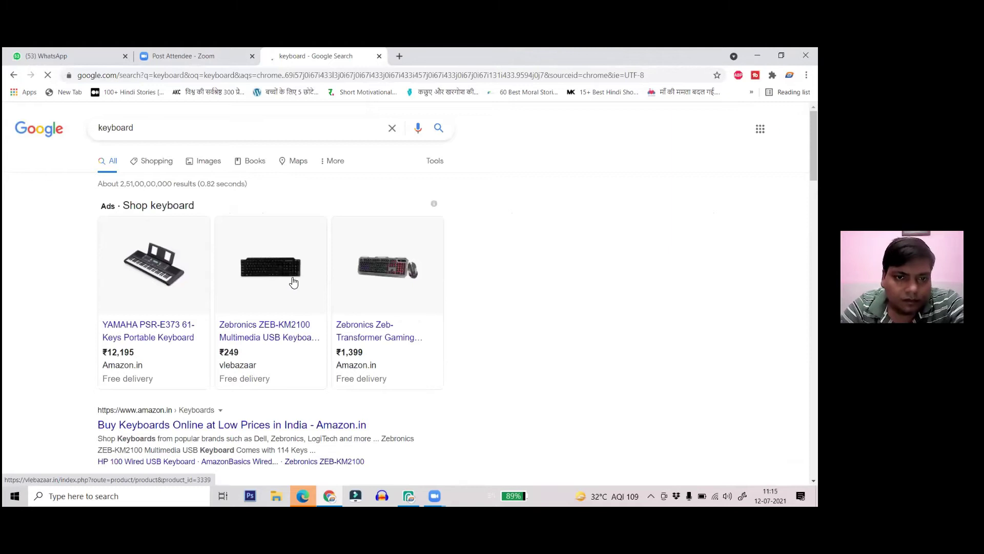
# - Show the image results for the keyboard search and open the preview of the black V7 Standard Full-Size keyboard
pyautogui.scroll(-3, 290, 277)
pyautogui.scroll(3, 282, 263)
pyautogui.click(209, 163)
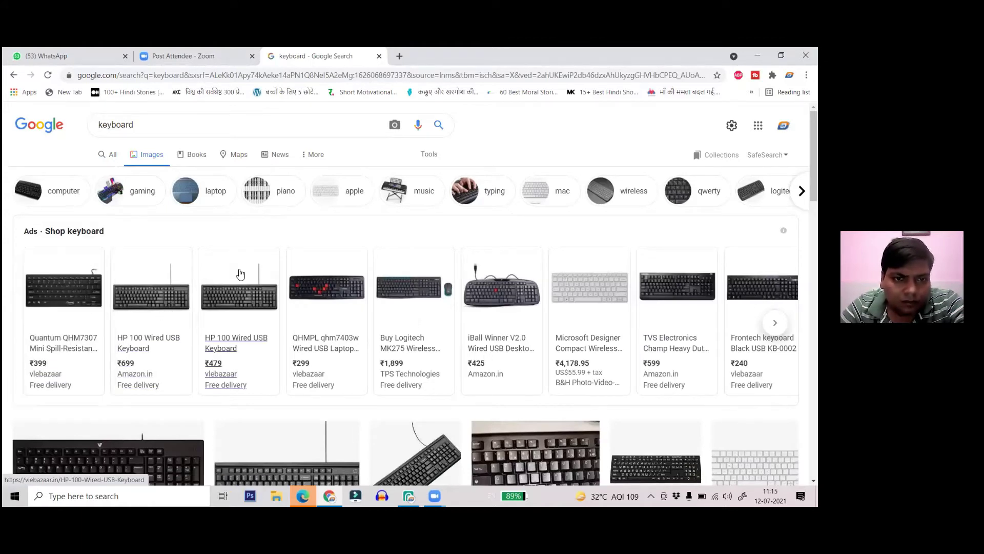
pyautogui.scroll(-5, 240, 275)
pyautogui.click(149, 256)
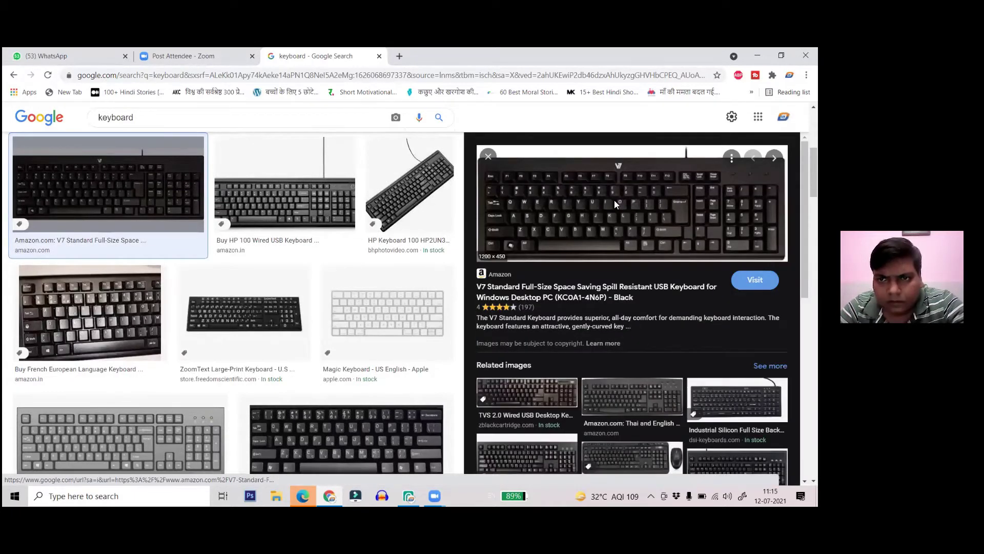
pyautogui.click(614, 201)
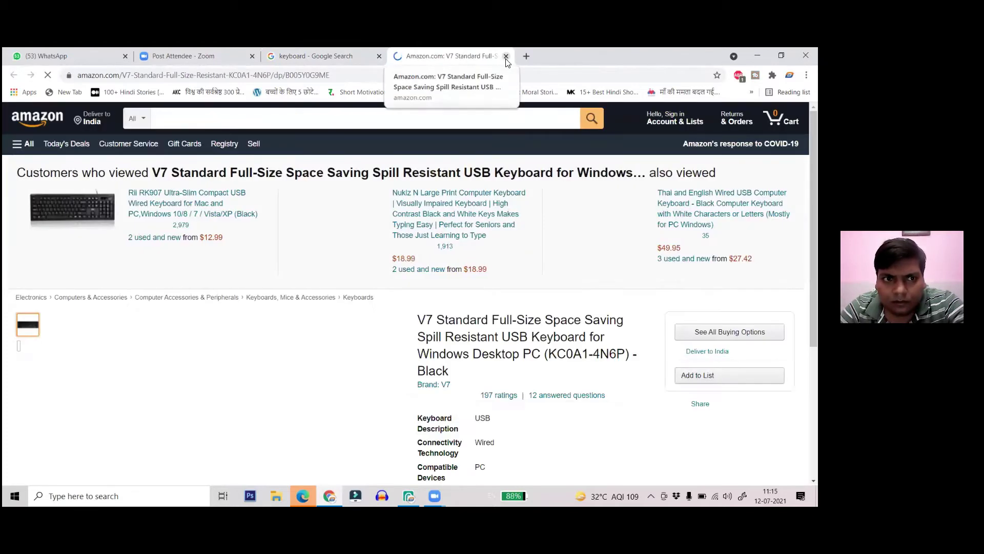
pyautogui.hotkey('ctrl', 'w')
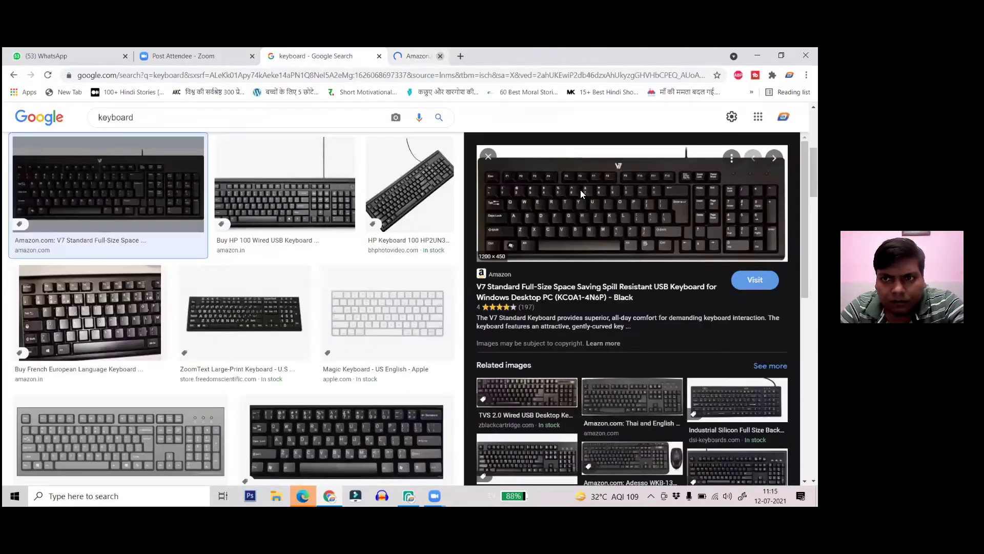
pyautogui.rightClick(581, 190)
pyautogui.click(613, 305)
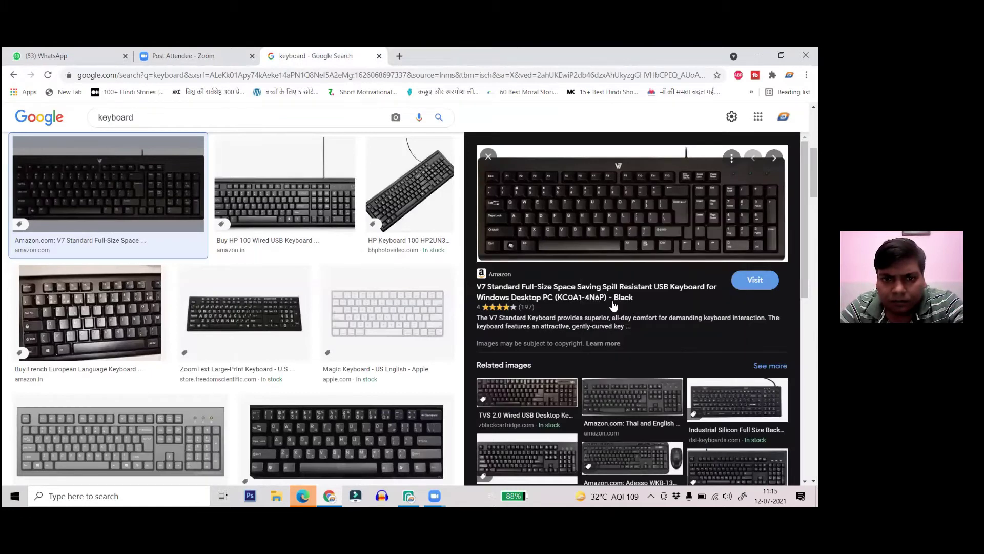
# - Save the V7 keyboard picture as a JPEG in Downloads and show the saved file in its folder
pyautogui.rightClick(626, 238)
pyautogui.click(646, 261)
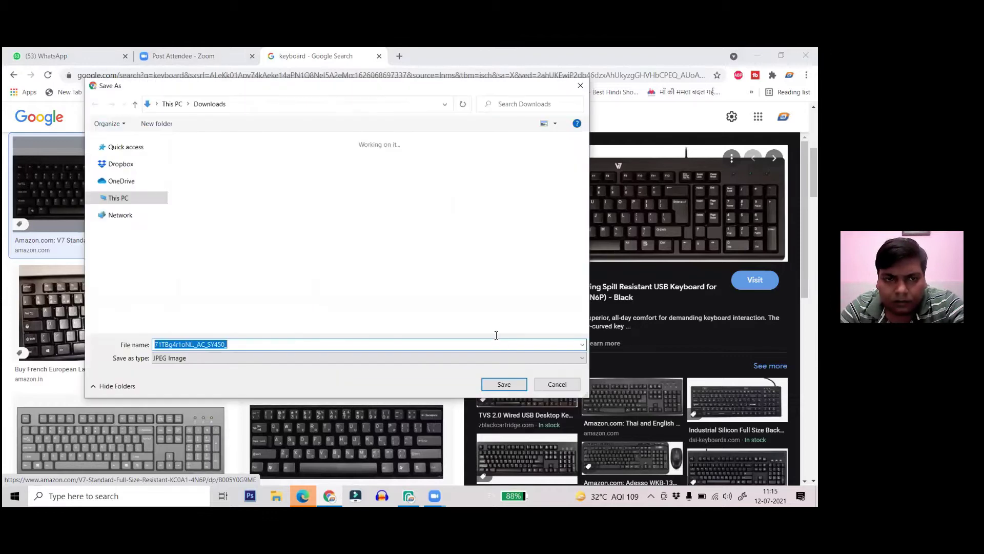
pyautogui.click(499, 385)
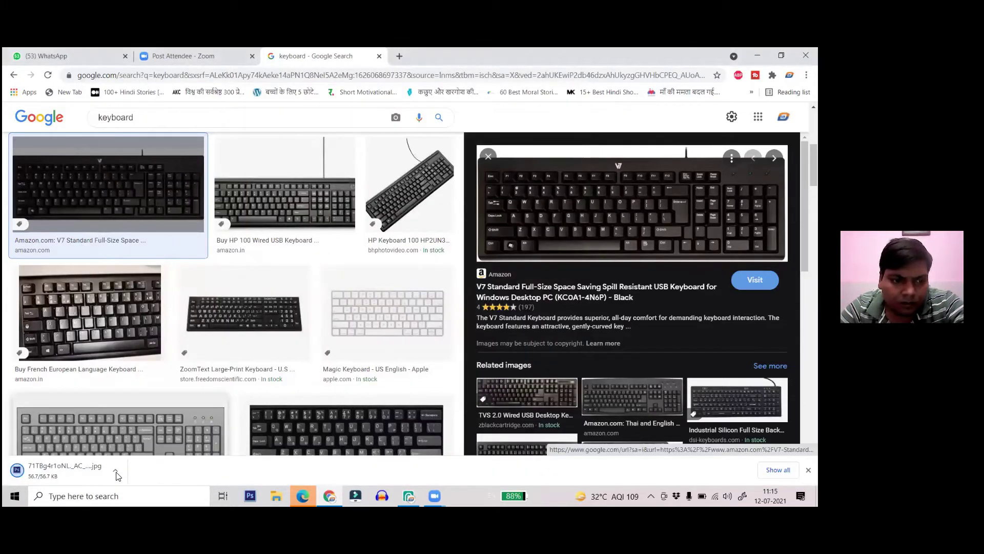
pyautogui.click(116, 471)
pyautogui.click(135, 406)
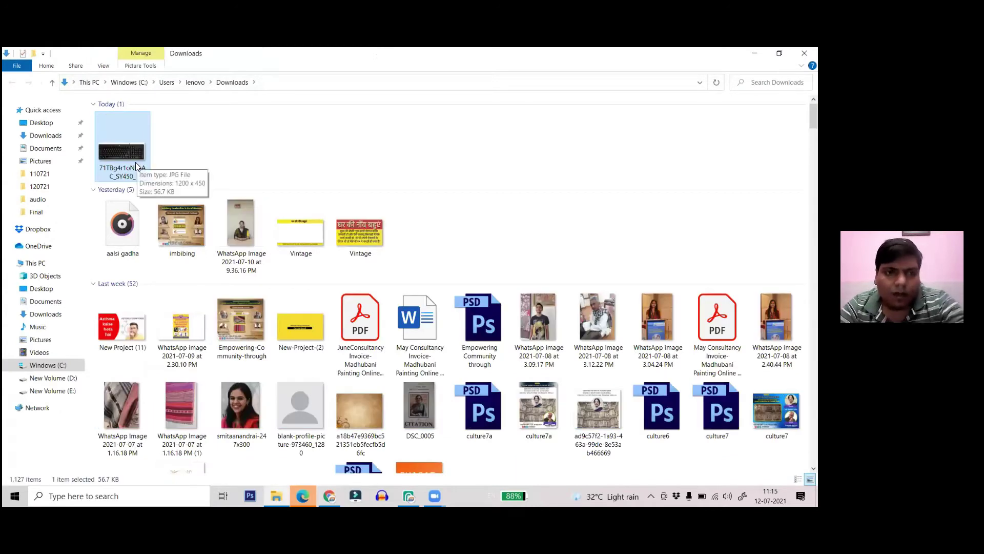
pyautogui.click(145, 225)
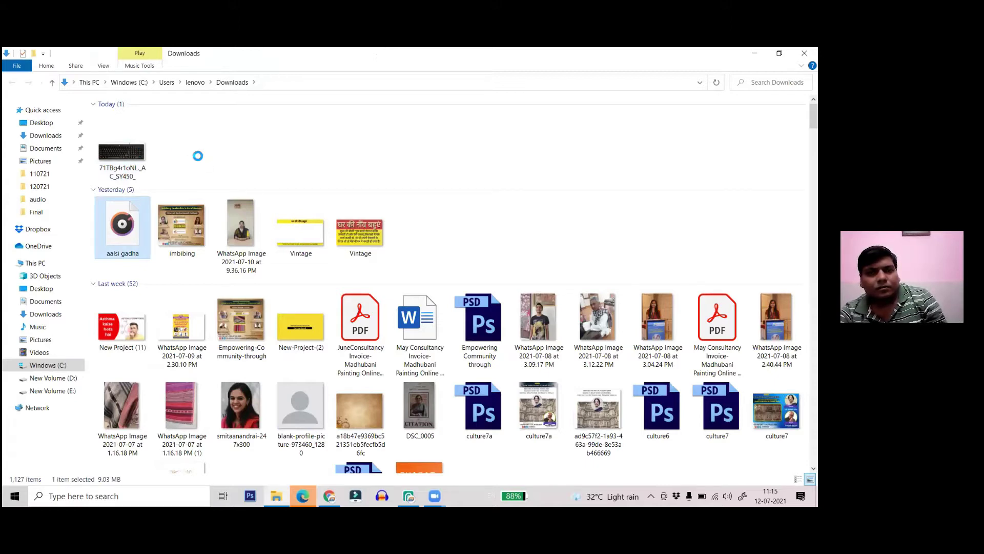
pyautogui.hotkey('shift', 'F10')
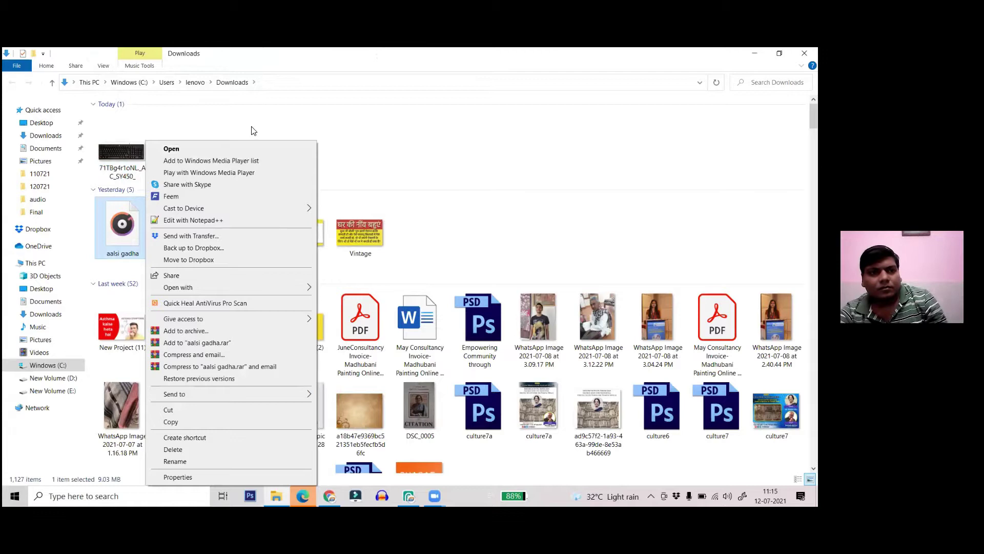
pyautogui.click(122, 154)
pyautogui.click(156, 165)
pyautogui.rightClick(155, 165)
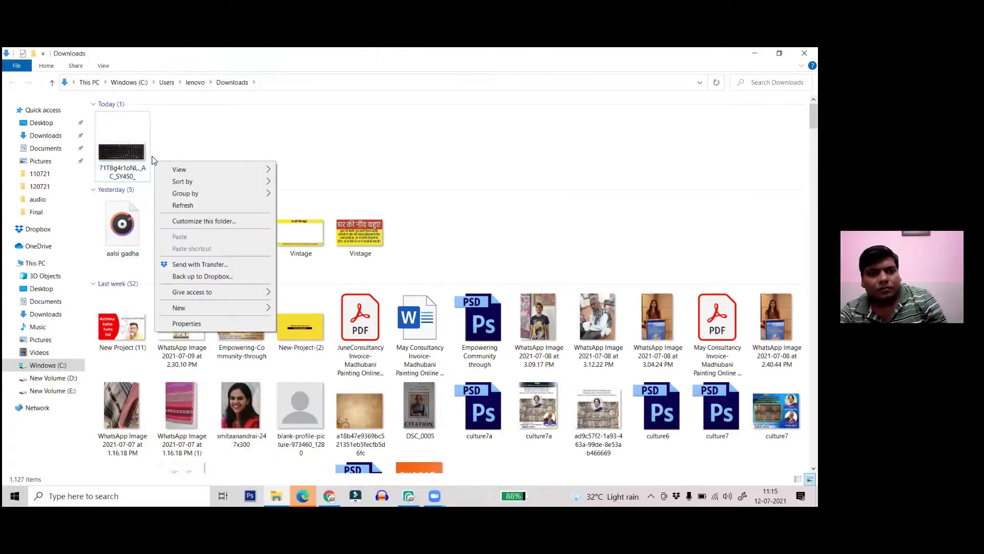
pyautogui.click(186, 129)
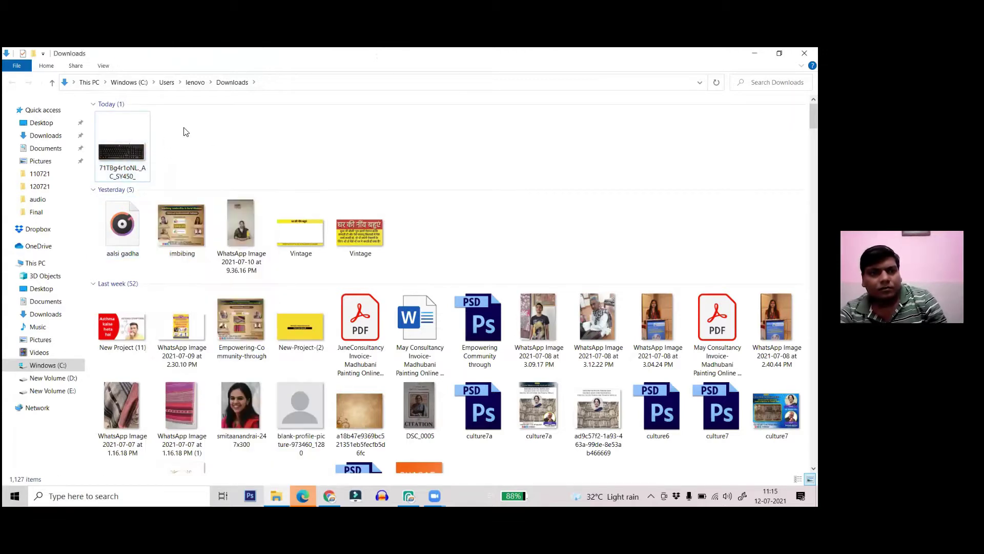
# - Open the downloaded keyboard picture with Photos and zoom in on the keys
pyautogui.click(133, 145)
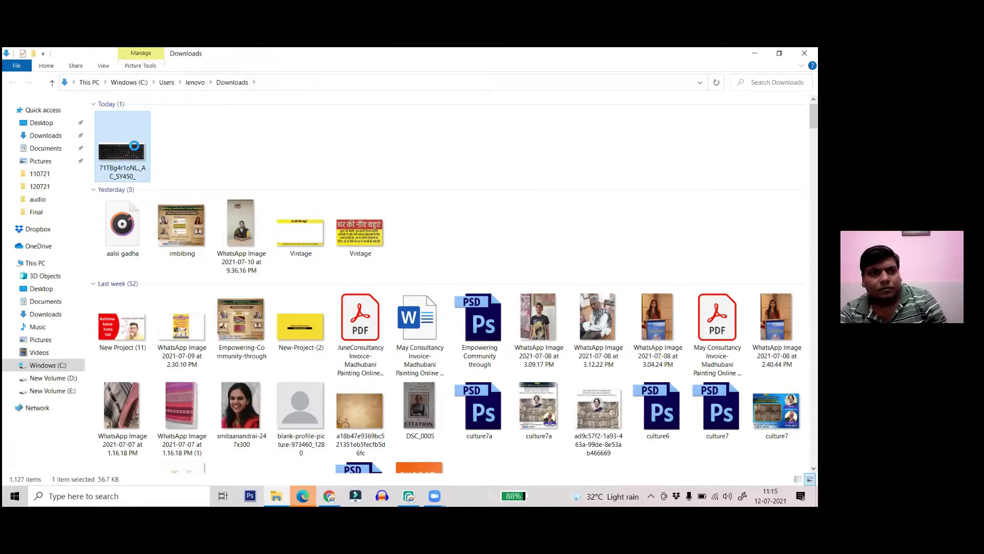
pyautogui.rightClick(134, 147)
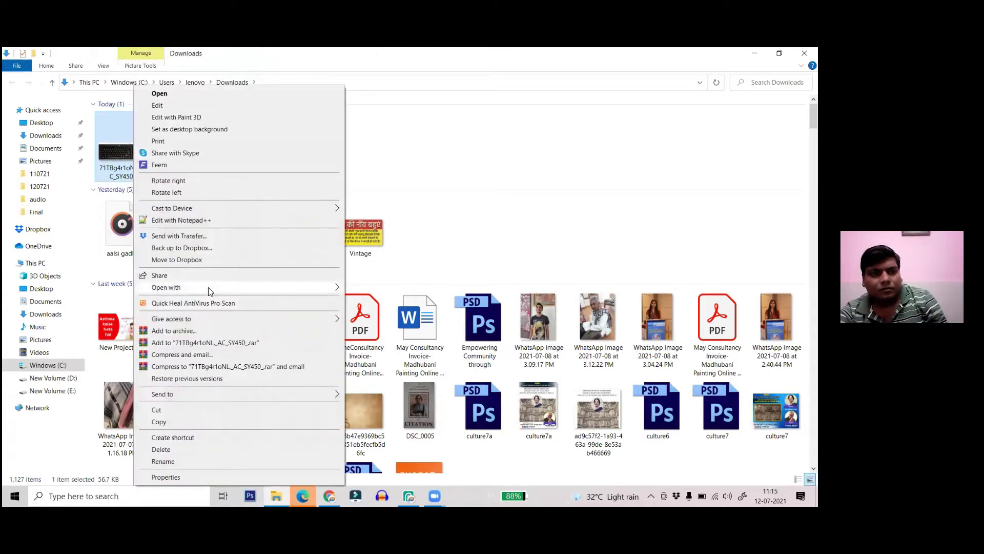
pyautogui.moveTo(255, 286)
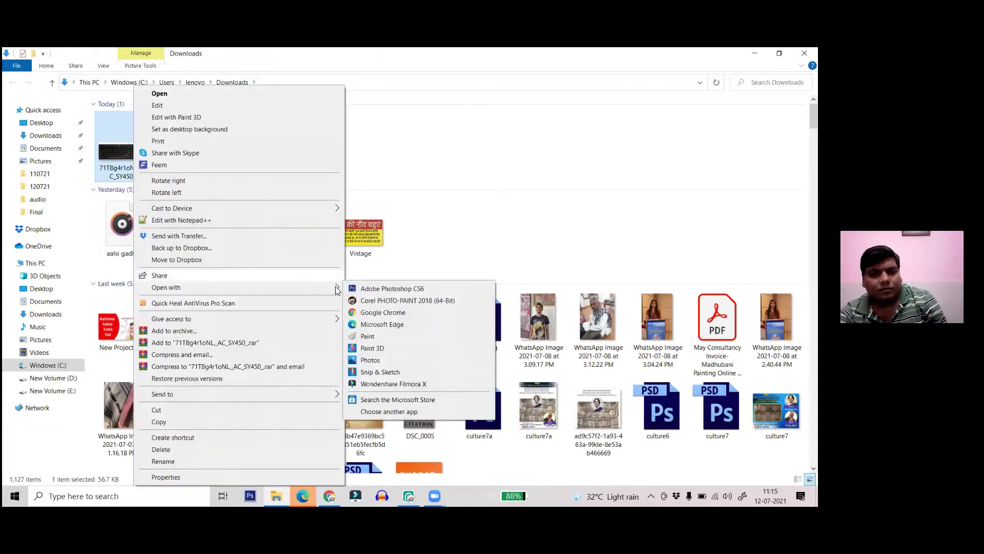
pyautogui.click(383, 360)
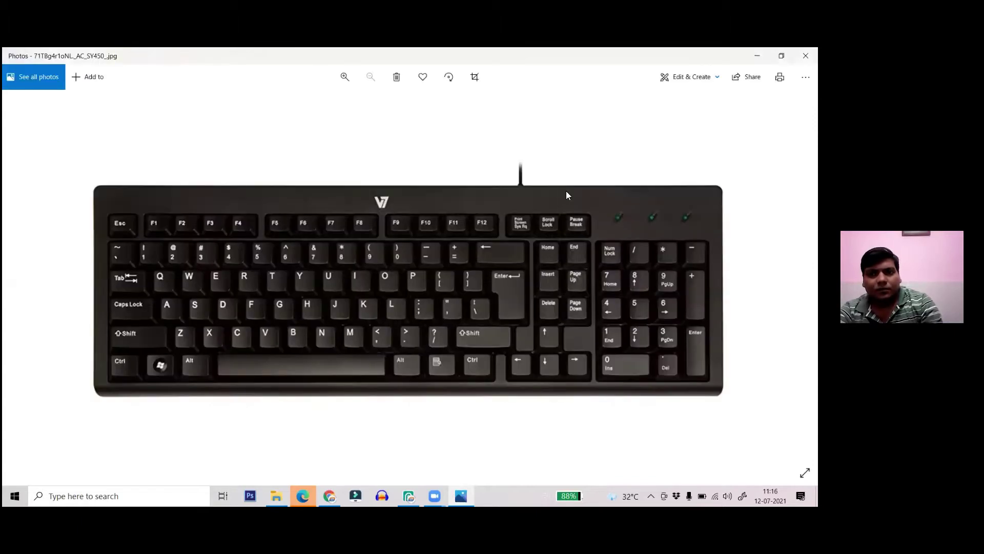
pyautogui.click(344, 77)
pyautogui.click(345, 79)
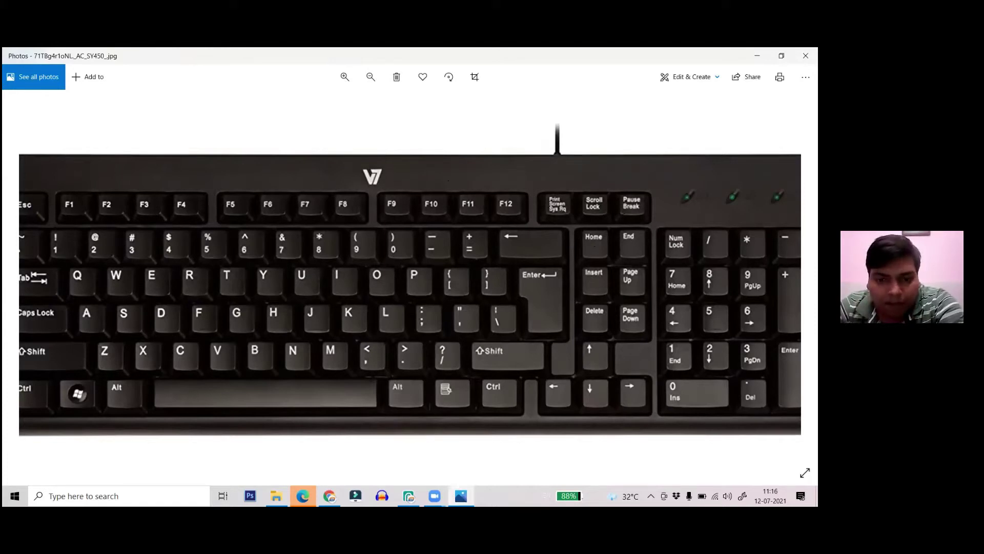
# - Switch to Photopea and make a single dab with the Eraser tool on the blank area above the red strokes
pyautogui.hotkey('alt', 'Tab')
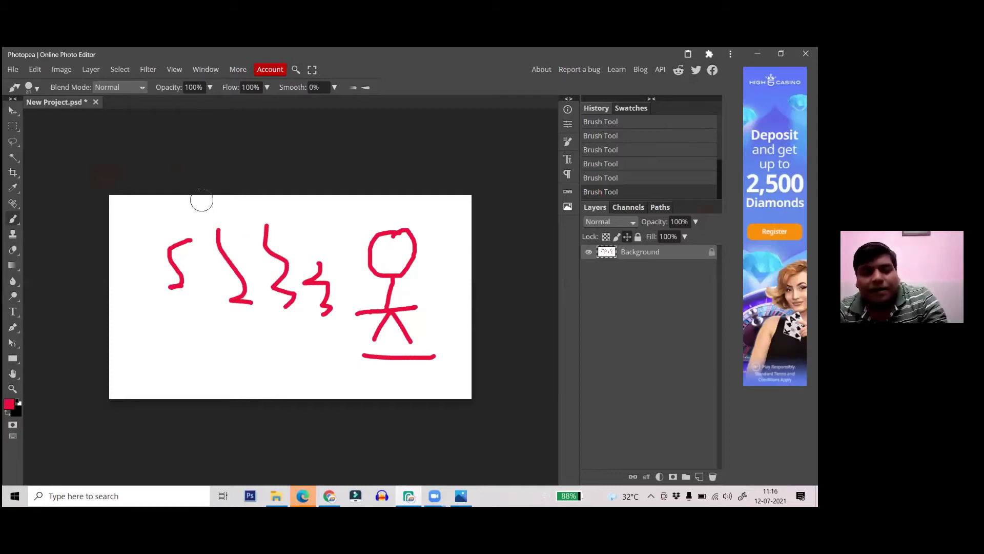
pyautogui.press('e')
pyautogui.click(194, 221)
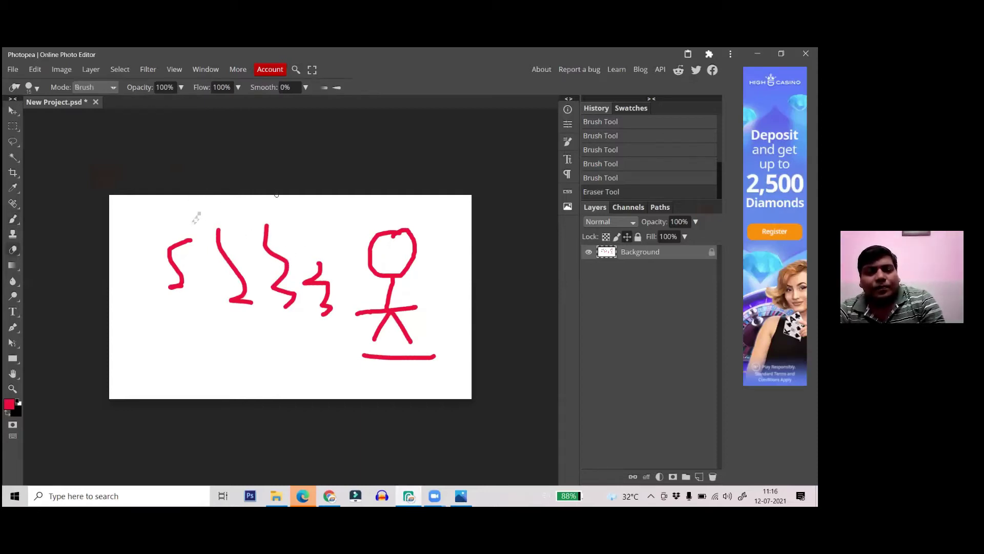
# - Undo the eraser dab and all the red brush strokes back to the blank white canvas
pyautogui.hotkey('ctrl', 'z')
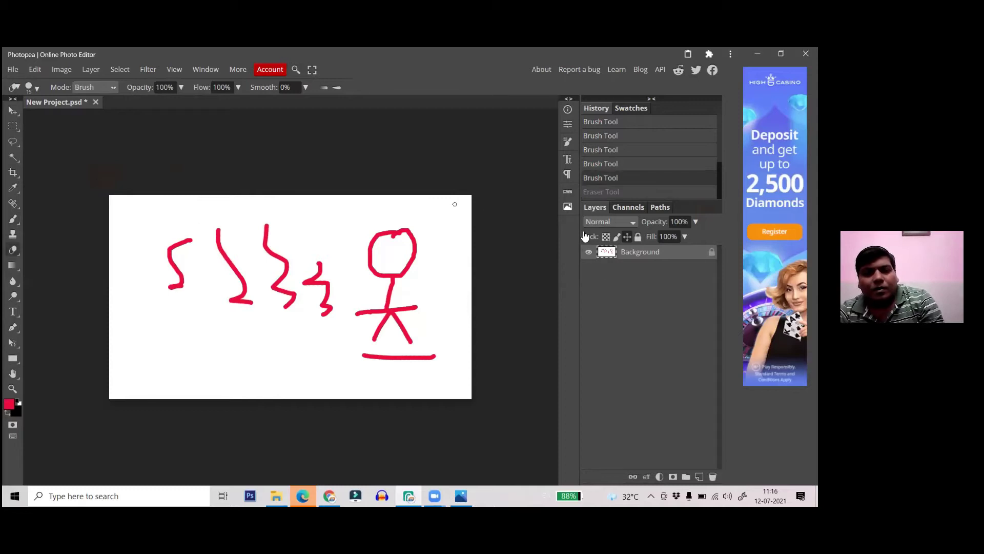
pyautogui.hotkey('ctrl', 'z')
pyautogui.hotkey('ctrl', 'z')
pyautogui.hotkey('ctrl', 'z')
pyautogui.hotkey('ctrl', 'z')
pyautogui.hotkey('ctrl', 'z')
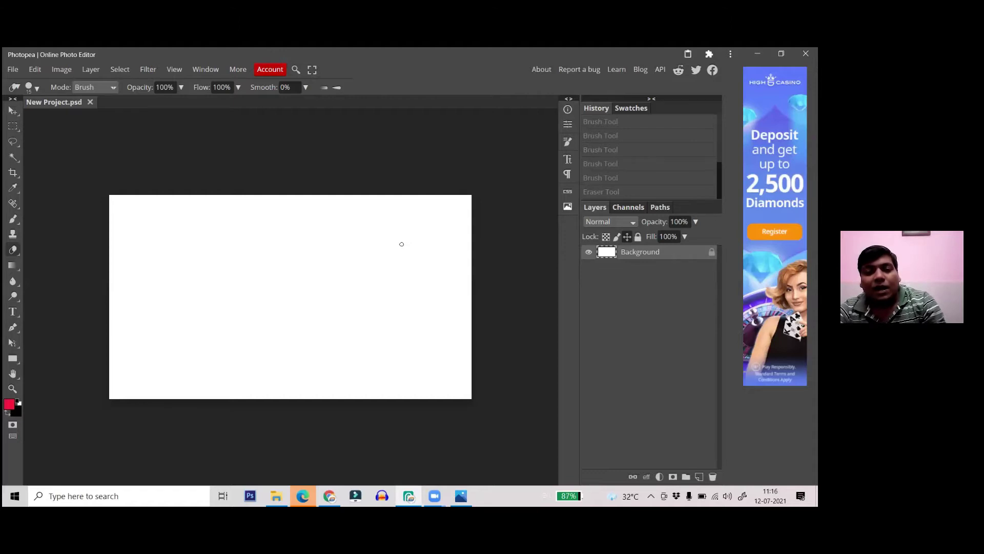
# - Examine the enlarged keyboard picture in Photos and return to Photopea
pyautogui.hotkey('alt', 'Tab')
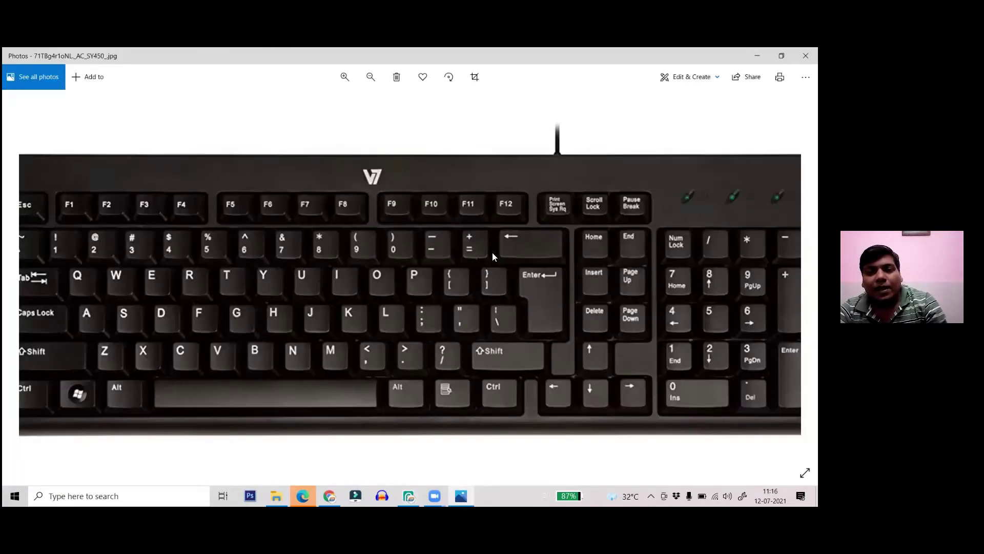
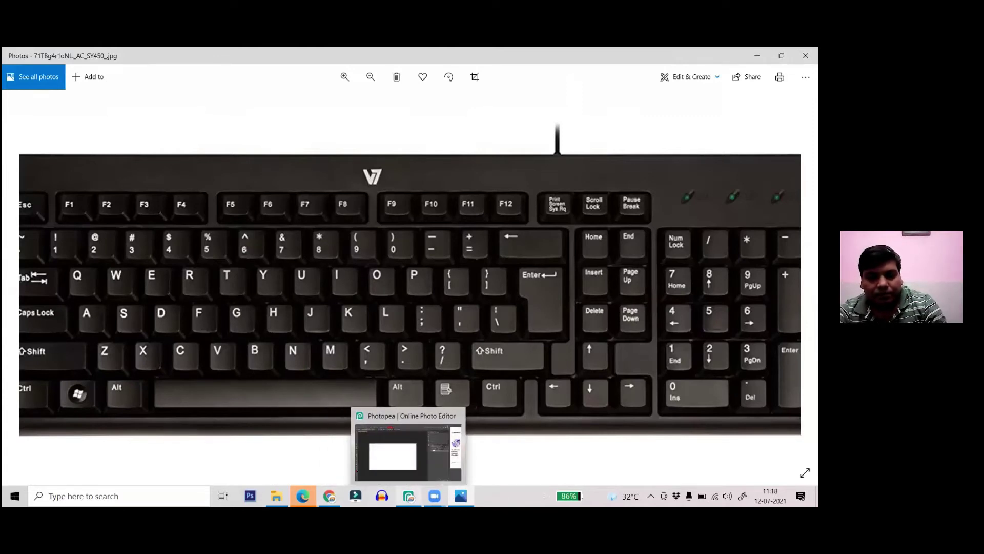
pyautogui.click(408, 495)
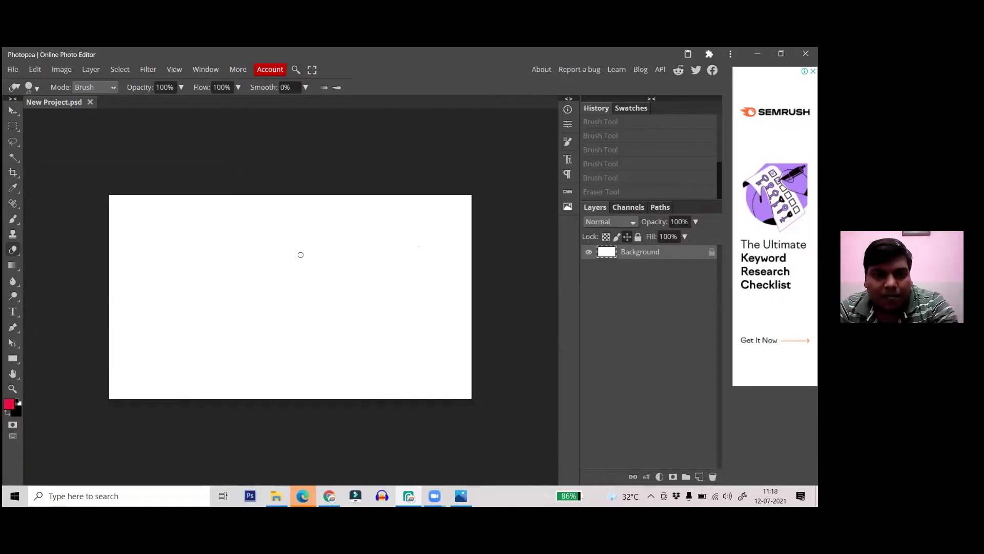
# - Enlarge the Eraser tool to 1100 px, try a single dab near the canvas's right edge and undo it
pyautogui.press(']')
pyautogui.press(']')
pyautogui.press(']')
pyautogui.press(']')
pyautogui.press(']')
pyautogui.press(']')
pyautogui.press(']')
pyautogui.press(']')
pyautogui.press(']')
pyautogui.press(']')
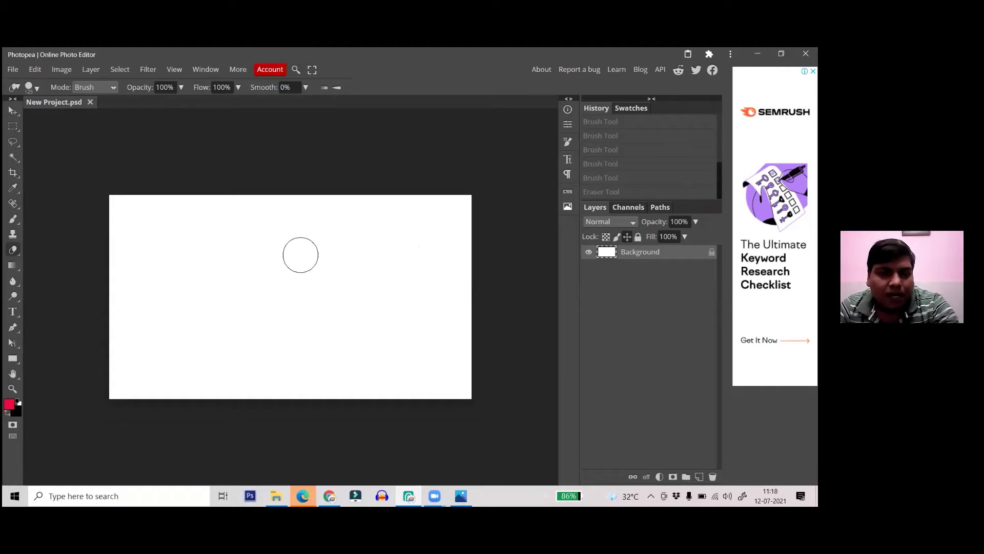
pyautogui.press(']')
pyautogui.press(']')
pyautogui.press(']')
pyautogui.press(']')
pyautogui.press(']')
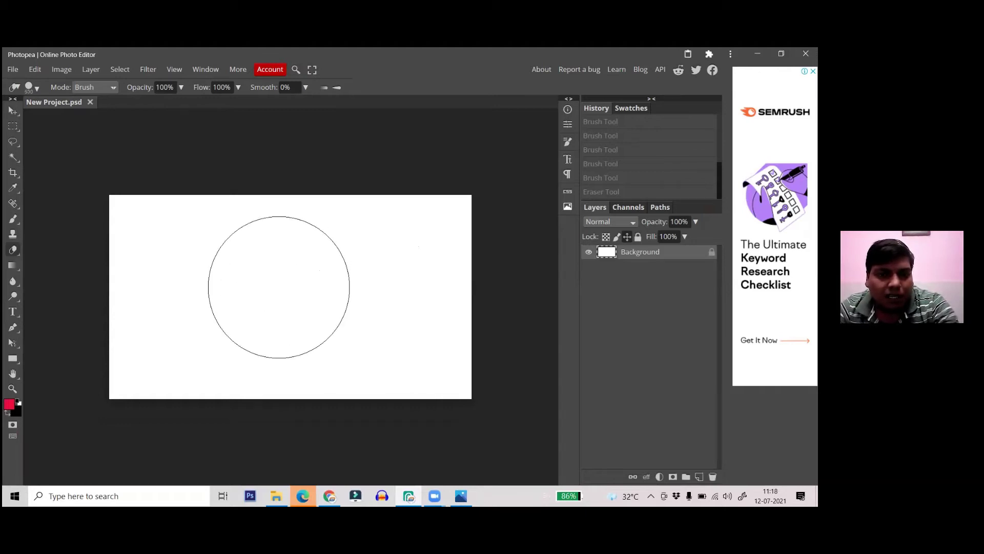
pyautogui.press(']')
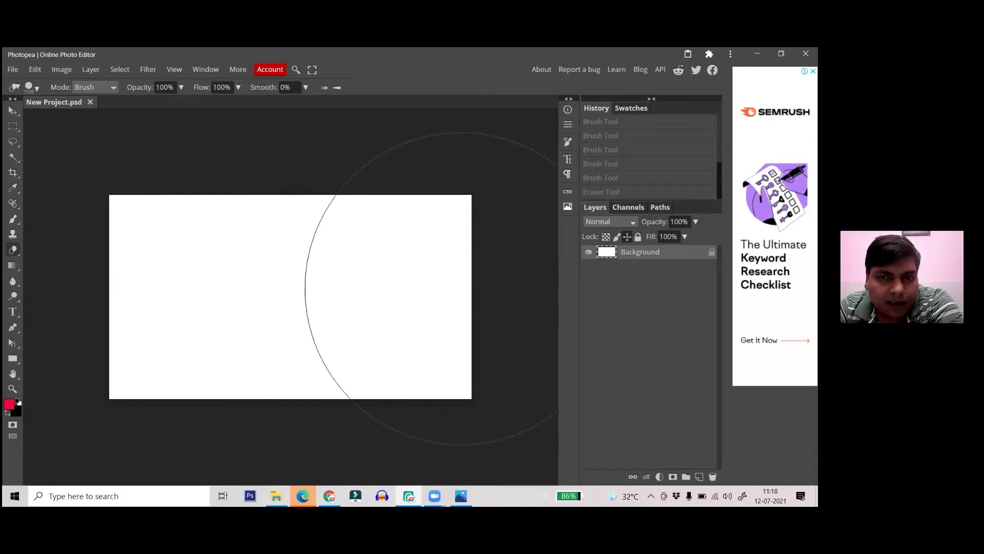
pyautogui.click(460, 289)
pyautogui.hotkey('ctrl', 'z')
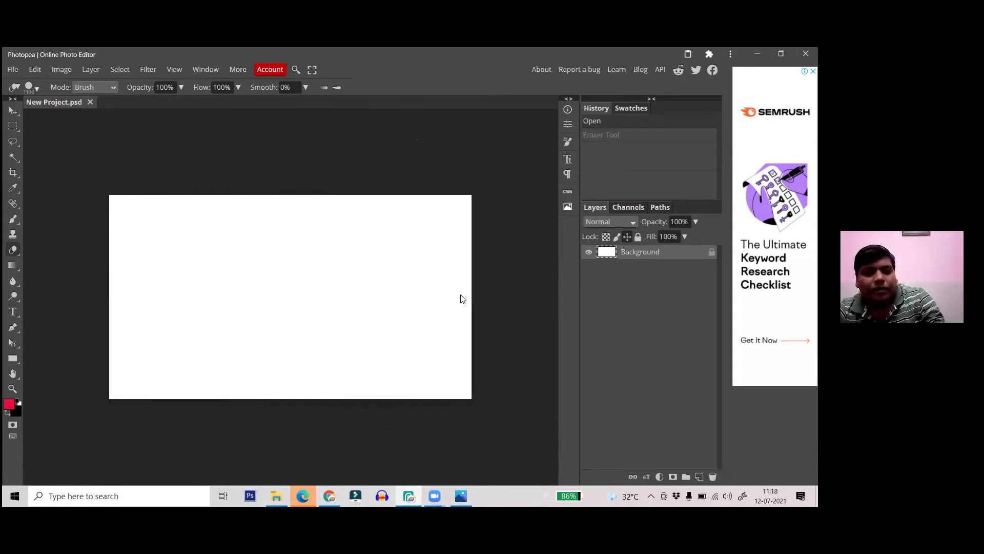
# - Switch to the Brush tool and adjust its size up and down, ending at 1000 px
pyautogui.press('b')
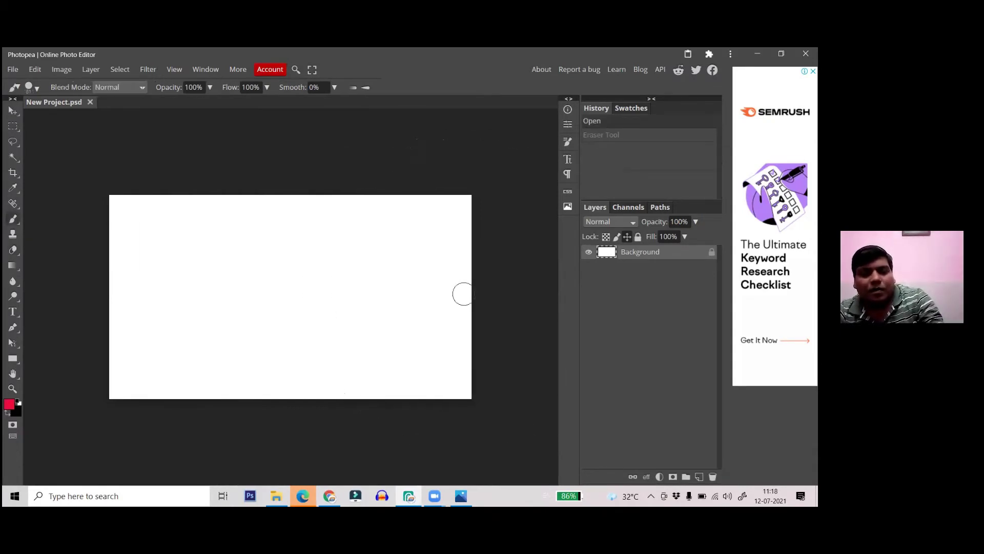
pyautogui.press(']')
pyautogui.press(']')
pyautogui.press(']')
pyautogui.press(']')
pyautogui.press(']')
pyautogui.press(']')
pyautogui.press(']')
pyautogui.press(']')
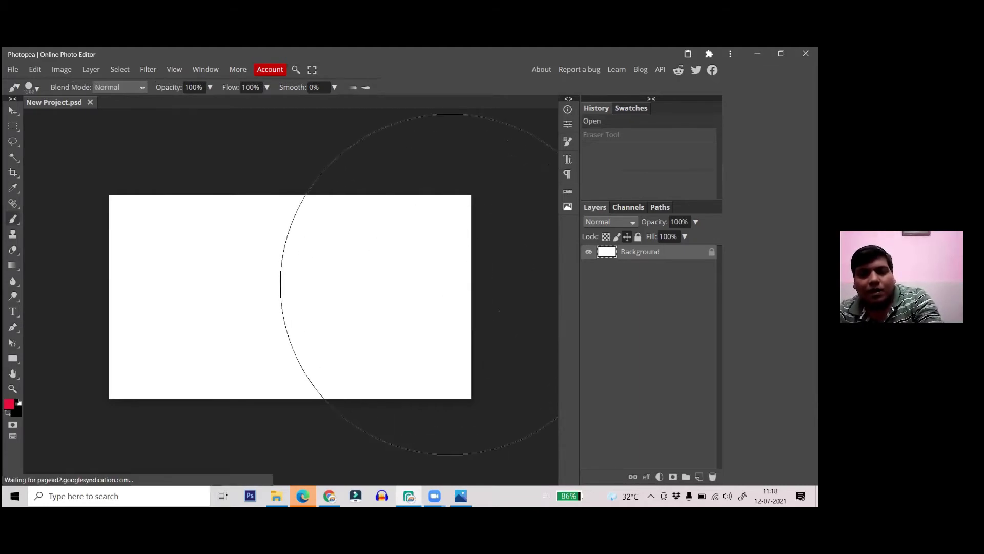
pyautogui.press('[')
pyautogui.press('[')
pyautogui.press('[')
pyautogui.press('[')
pyautogui.press(']')
pyautogui.press('[')
pyautogui.press('[')
pyautogui.press(']')
pyautogui.press(']')
pyautogui.press(']')
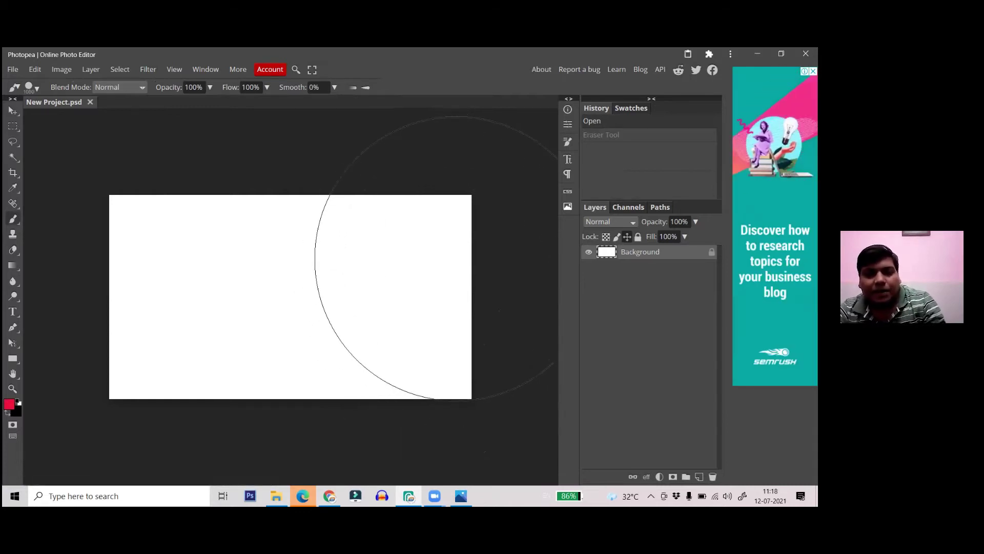
# - Add a new layer and stamp one large red brush circle on the right part of the canvas
pyautogui.hotkey('ctrl', 'shift', 'n')
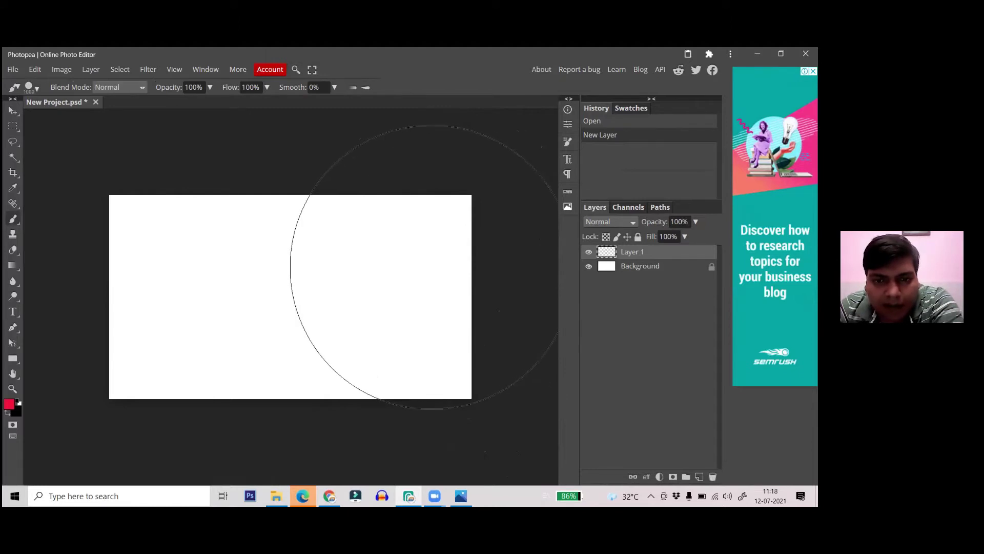
pyautogui.click(433, 267)
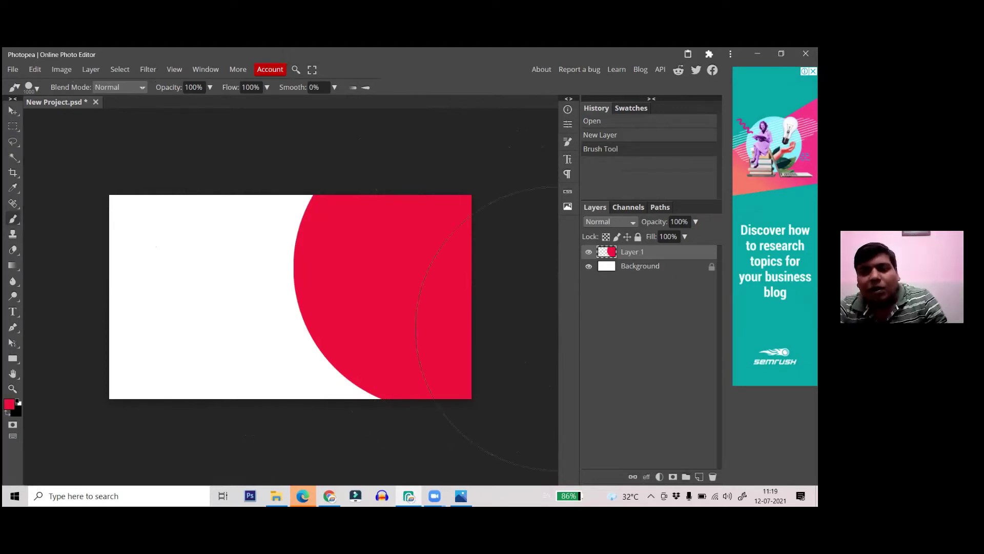
# - Add a new empty layer beneath the red circle's layer and set the foreground color to blue 2e0cea
pyautogui.hotkey('ctrl', 'shift', 'n')
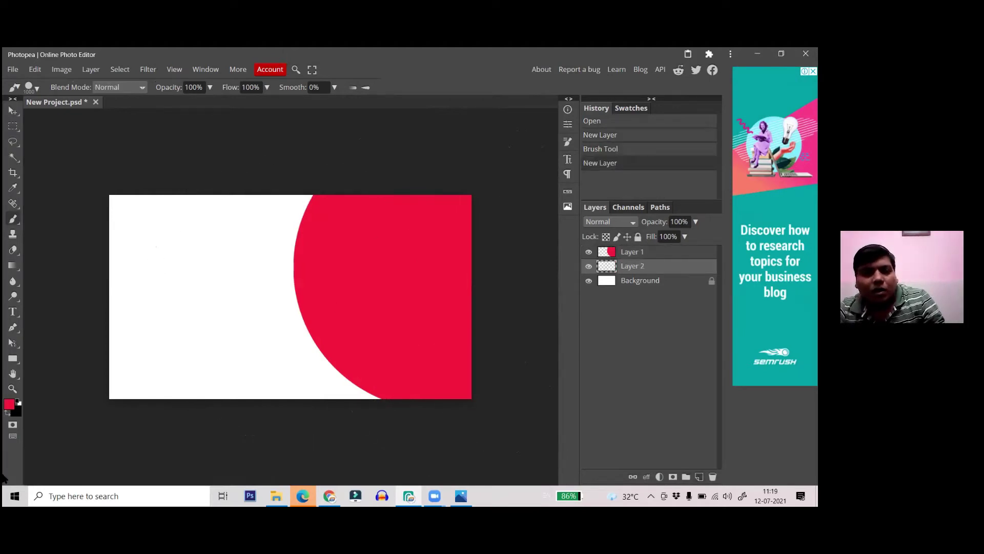
pyautogui.click(11, 407)
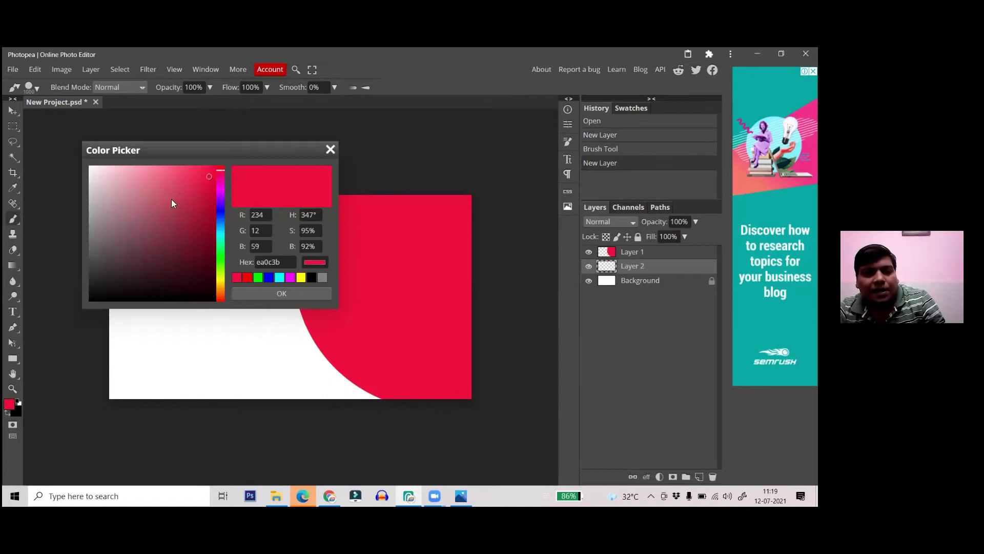
pyautogui.click(222, 207)
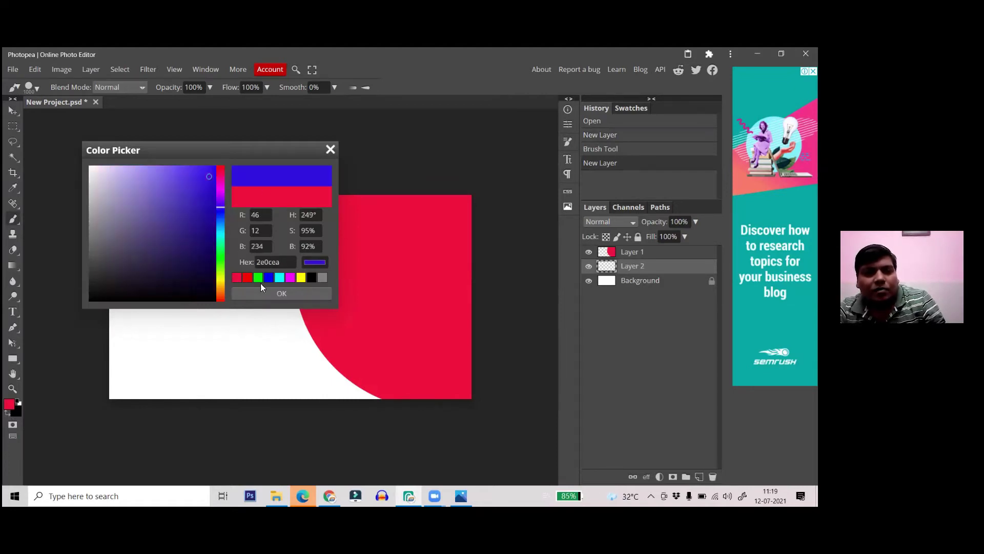
pyautogui.click(281, 293)
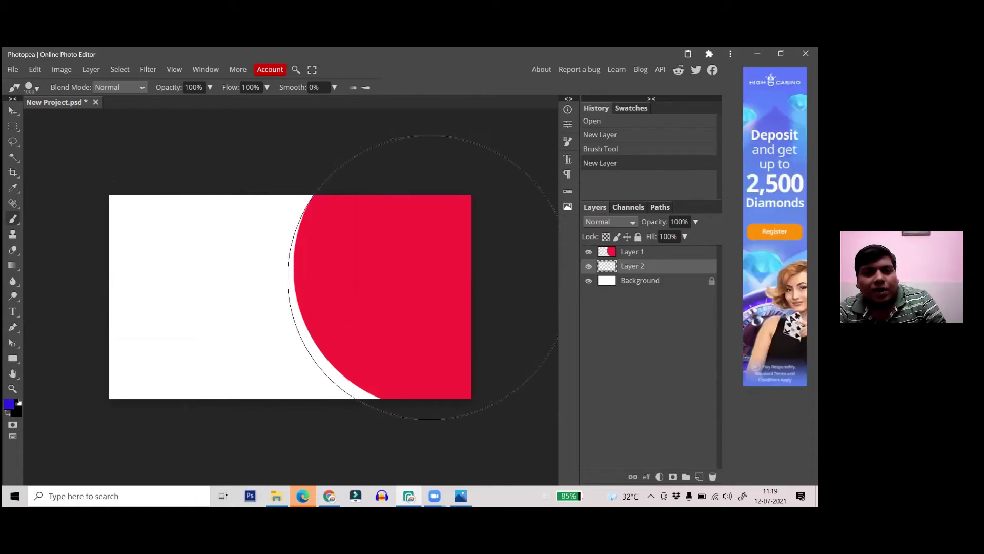
# - Stamp a blue circle slightly left of the red one behind it, and a second blue circle over the canvas's upper-left corner
pyautogui.click(425, 277)
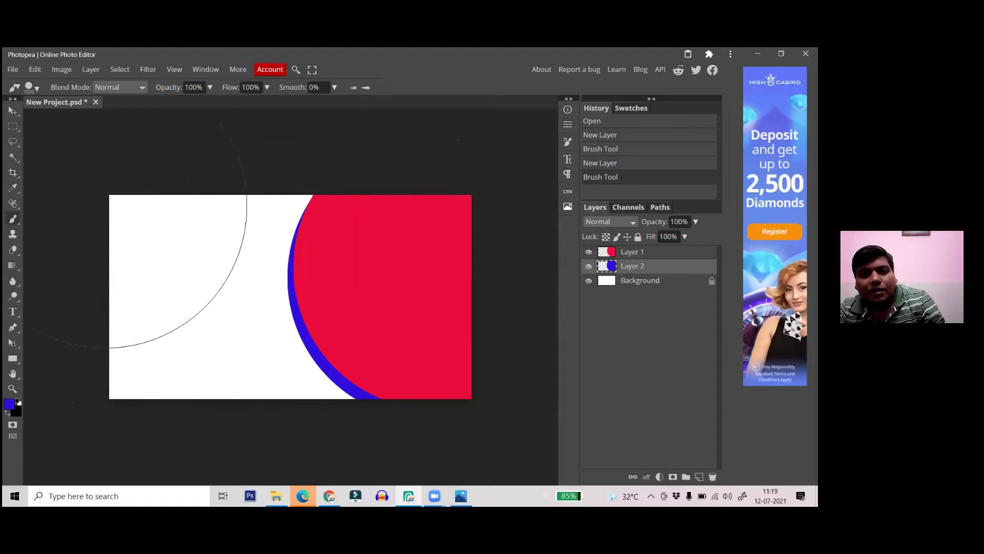
pyautogui.click(96, 215)
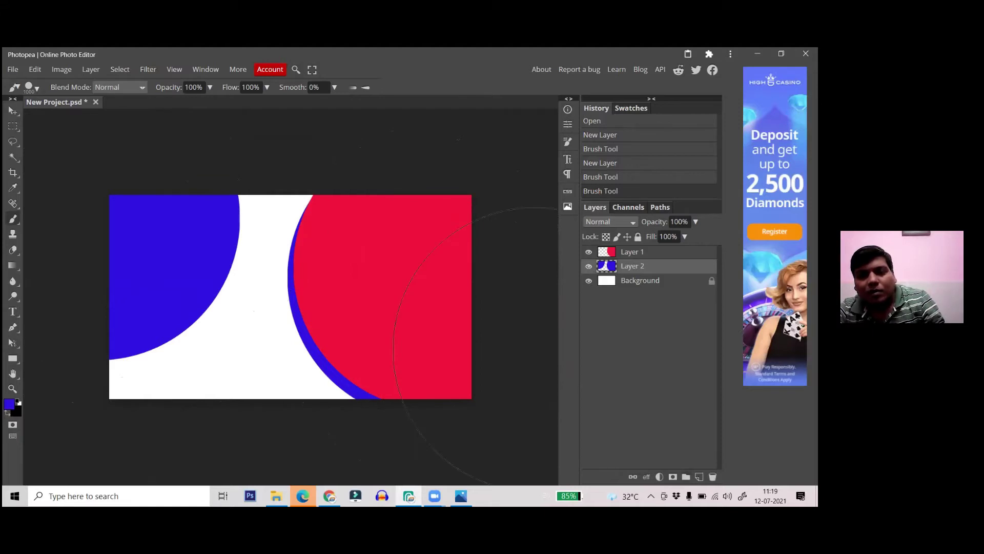
# - Add a new layer beneath the blue circles and stamp a red circle slightly lower behind the upper-left blue one
pyautogui.keyDown('ctrl'); pyautogui.click(699, 477); pyautogui.keyUp('ctrl')
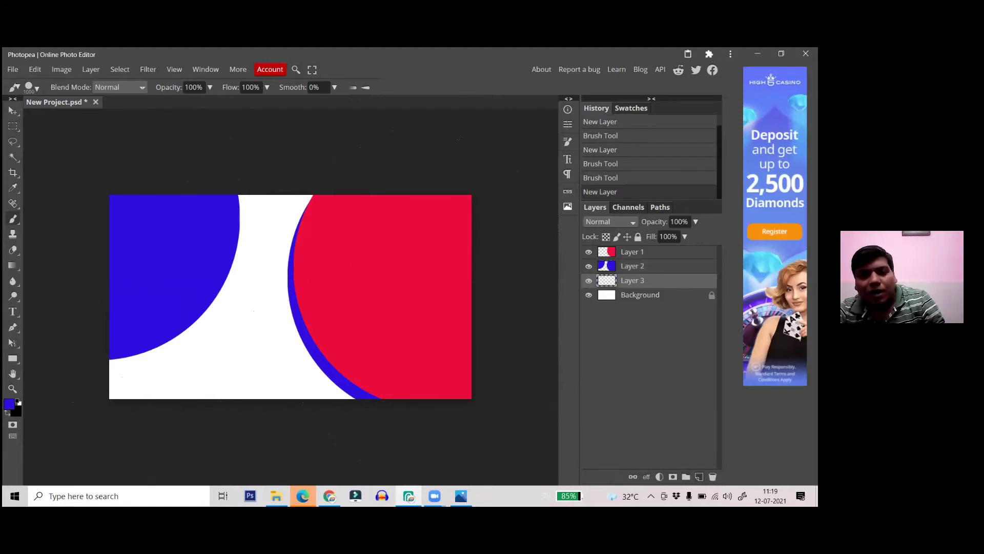
pyautogui.click(9, 404)
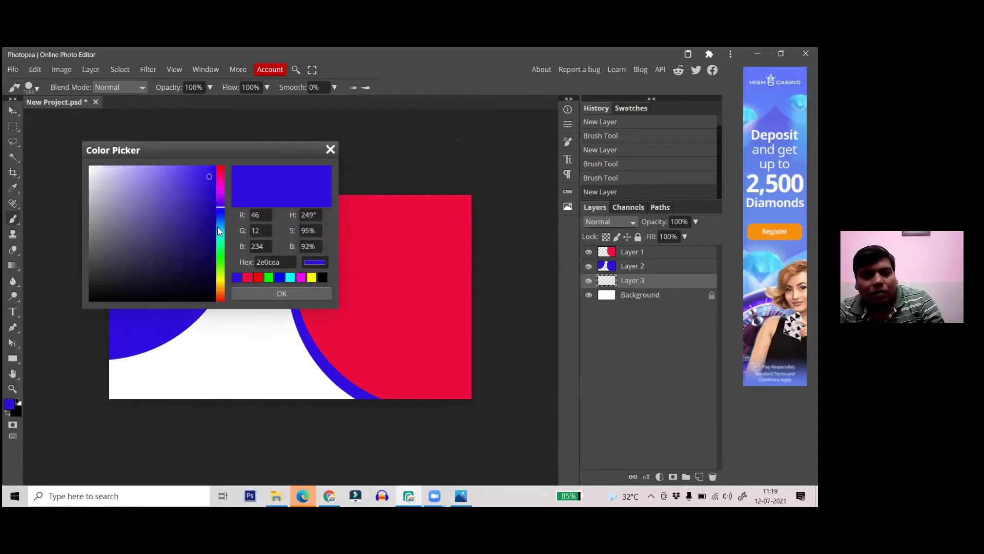
pyautogui.click(221, 169)
pyautogui.click(282, 294)
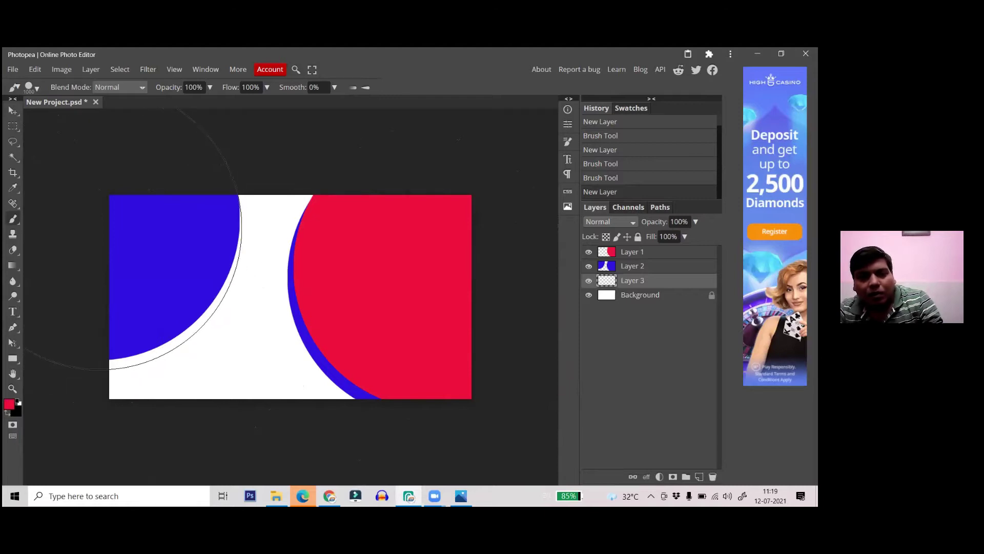
pyautogui.click(94, 235)
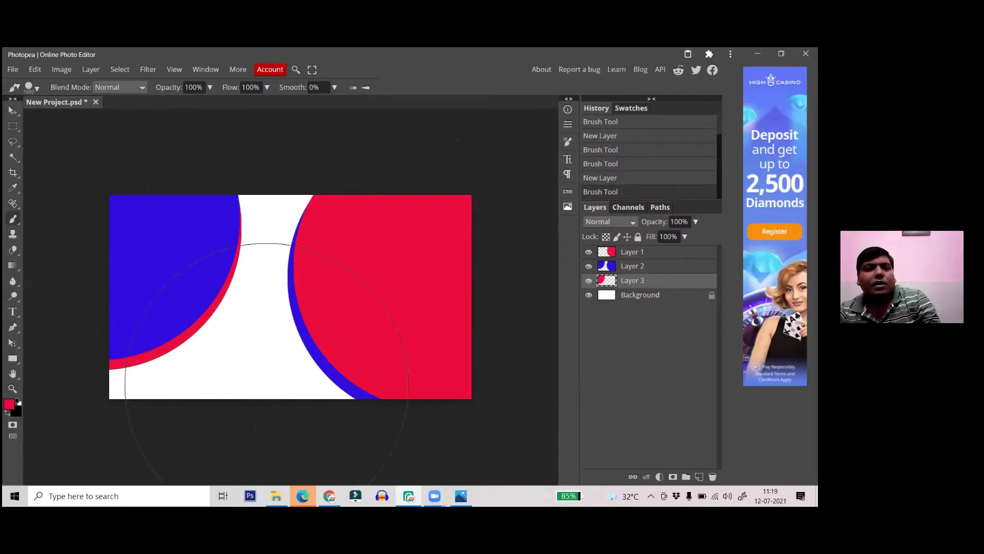
pyautogui.hotkey('ctrl', 'd')
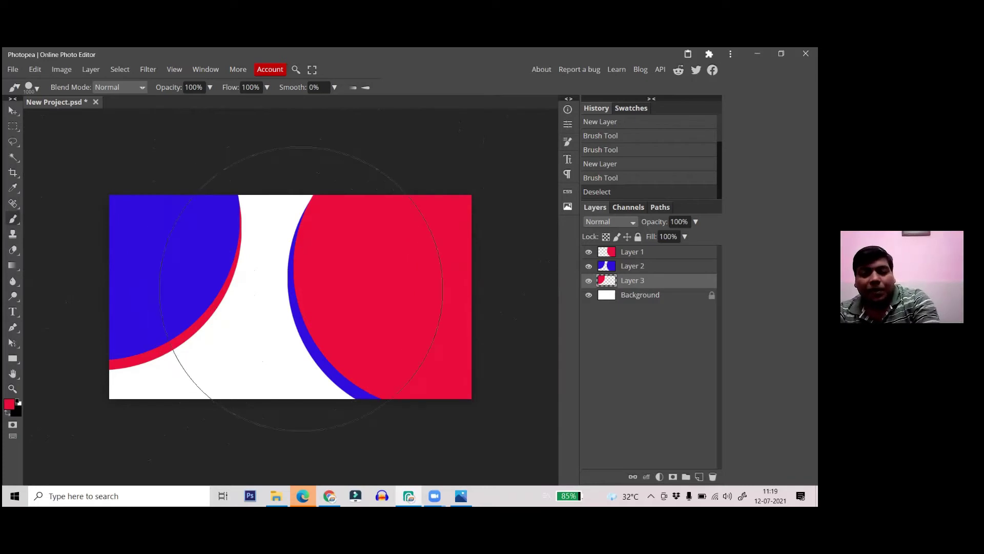
# - Reduce the brush size to 90 px
pyautogui.press('[')
pyautogui.press('[')
pyautogui.press('[')
pyautogui.press('[')
pyautogui.press('[')
pyautogui.press('[')
pyautogui.press('[')
pyautogui.press('[')
pyautogui.press('[')
pyautogui.press('[')
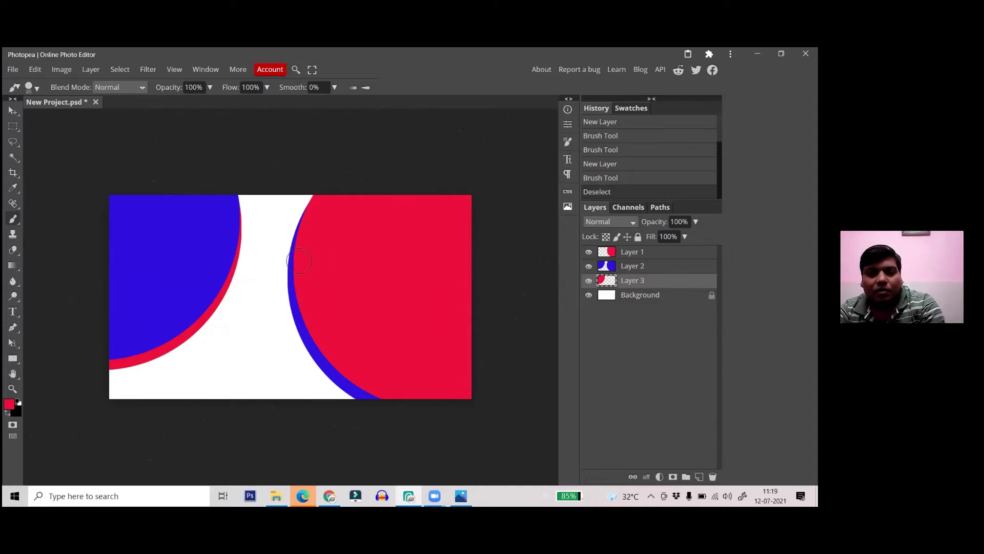
# - Hide the three circle layers and delete them, keeping only the white Background
pyautogui.click(589, 280)
pyautogui.click(588, 265)
pyautogui.click(589, 252)
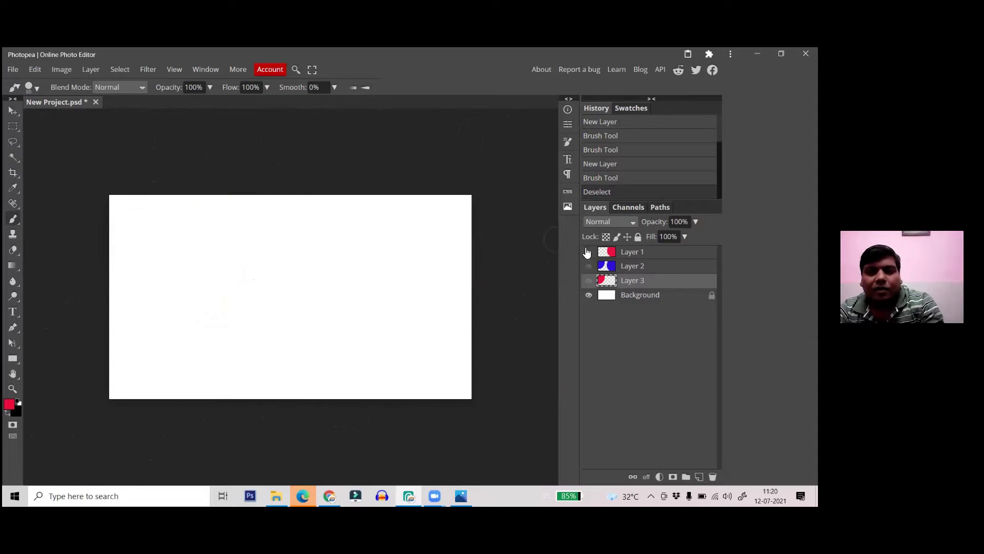
pyautogui.keyDown('ctrl'); pyautogui.click(643, 254); pyautogui.keyUp('ctrl')
pyautogui.keyDown('ctrl'); pyautogui.click(643, 267); pyautogui.keyUp('ctrl')
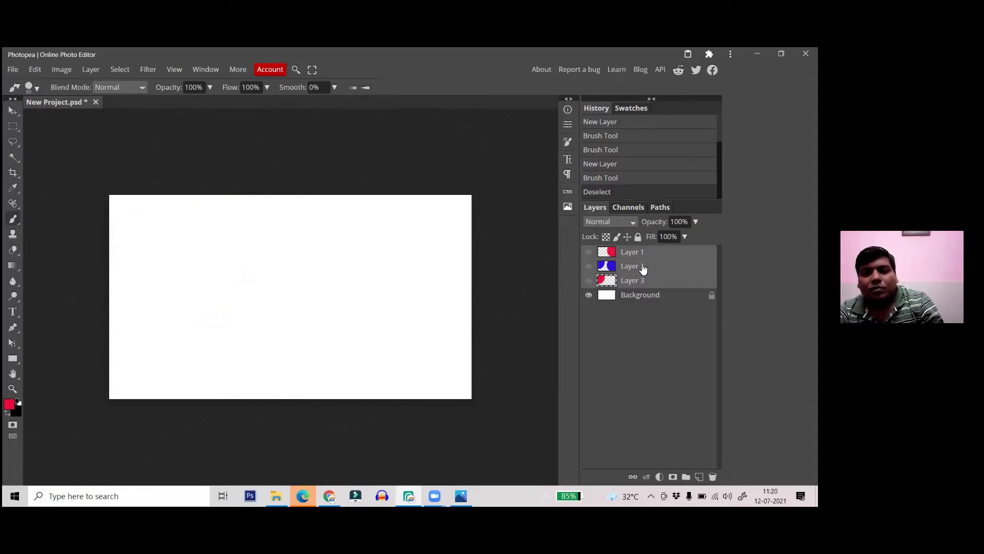
pyautogui.press('Delete')
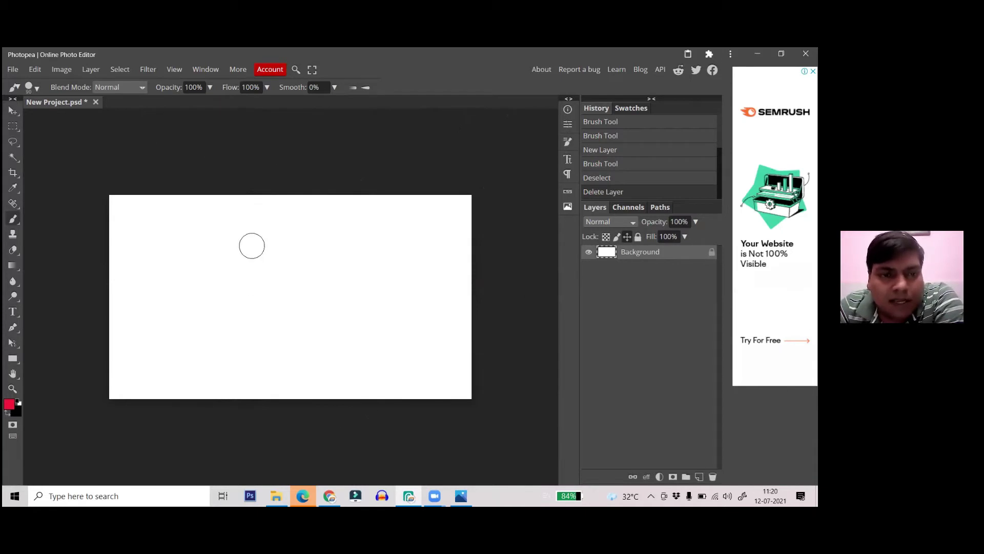
# - Choose the square 20 px brush tip, try a single dab near the canvas's center and undo it
pyautogui.click(38, 88)
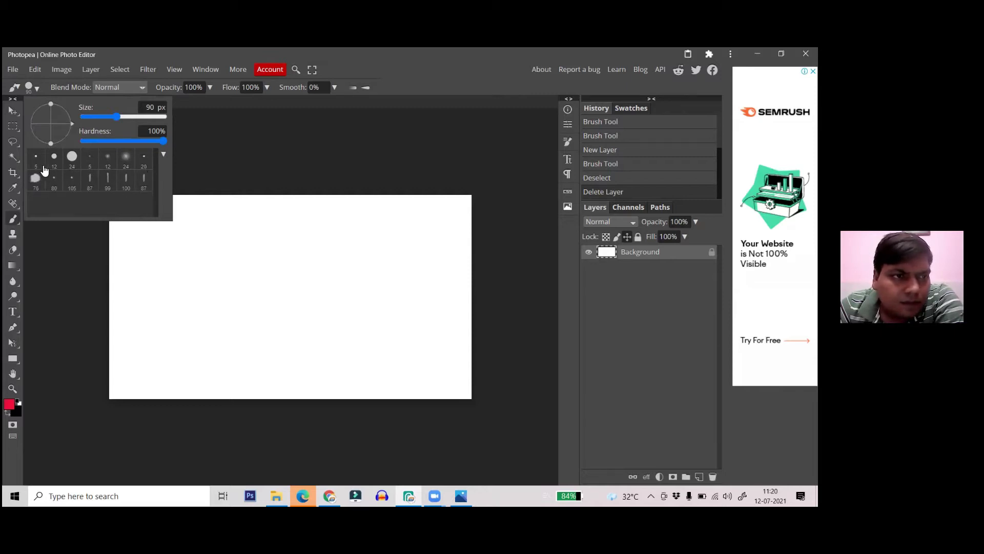
pyautogui.click(145, 163)
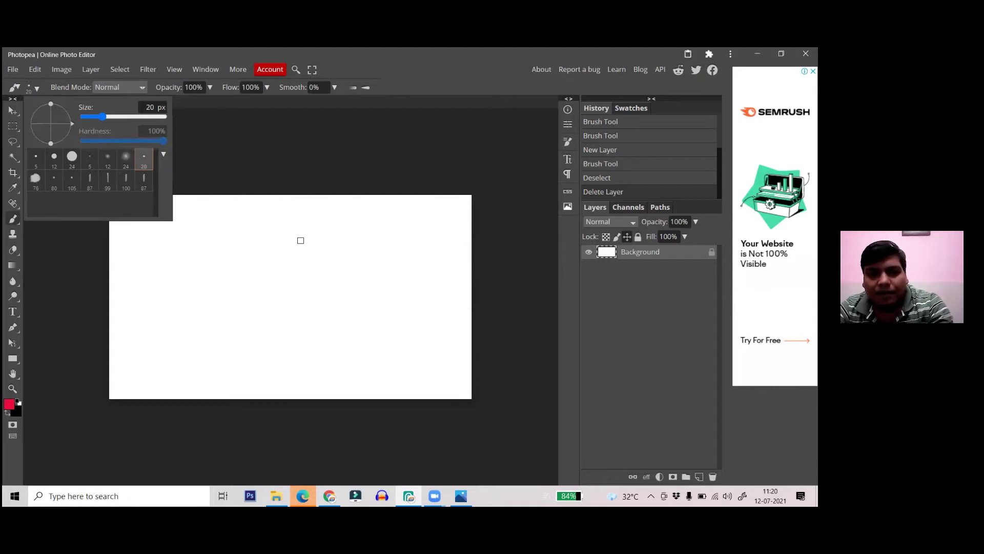
pyautogui.click(301, 241)
pyautogui.hotkey('ctrl', 'z')
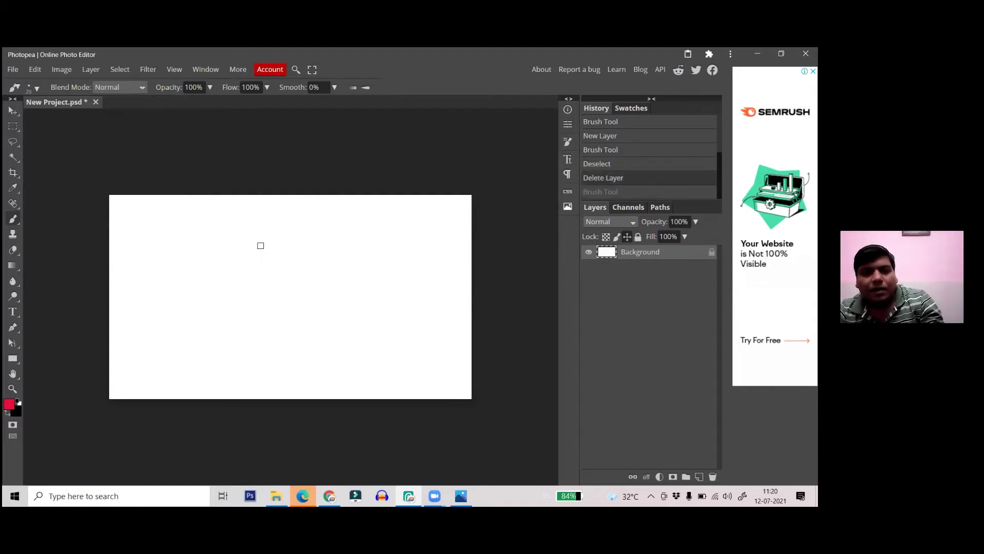
# - Enlarge the square brush to 300 px
pyautogui.press(']')
pyautogui.press(']')
pyautogui.press(']')
pyautogui.press(']')
pyautogui.press(']')
pyautogui.press(']')
pyautogui.press(']')
pyautogui.press(']')
pyautogui.press(']')
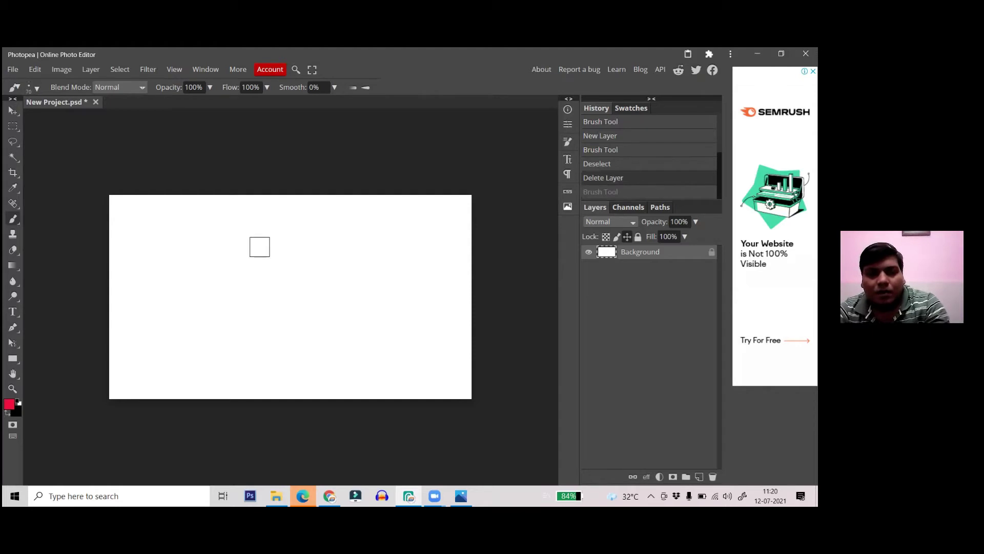
pyautogui.press(']')
pyautogui.press(']')
pyautogui.press(']')
pyautogui.press(']')
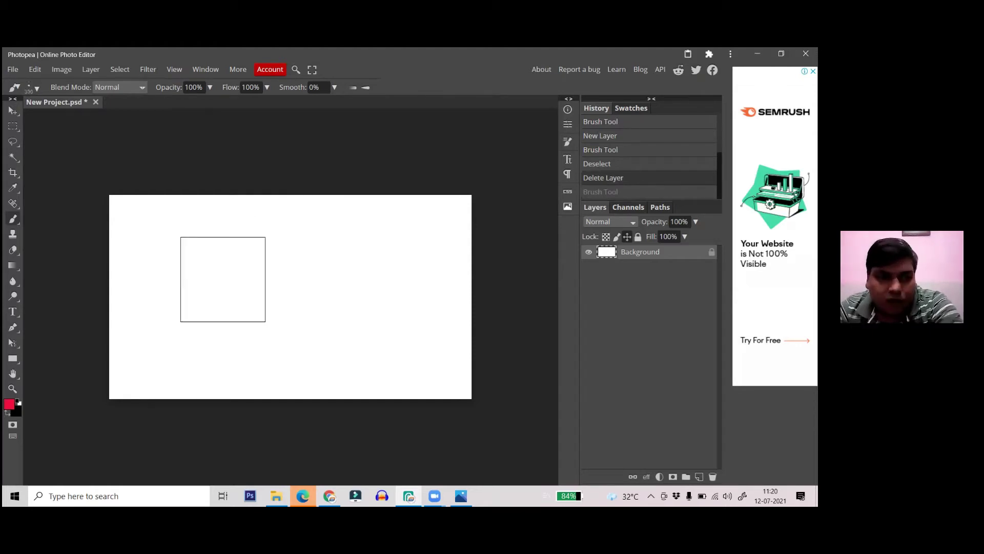
# - Try stamping two large red squares side by side on the Background, and undo both
pyautogui.click(213, 277)
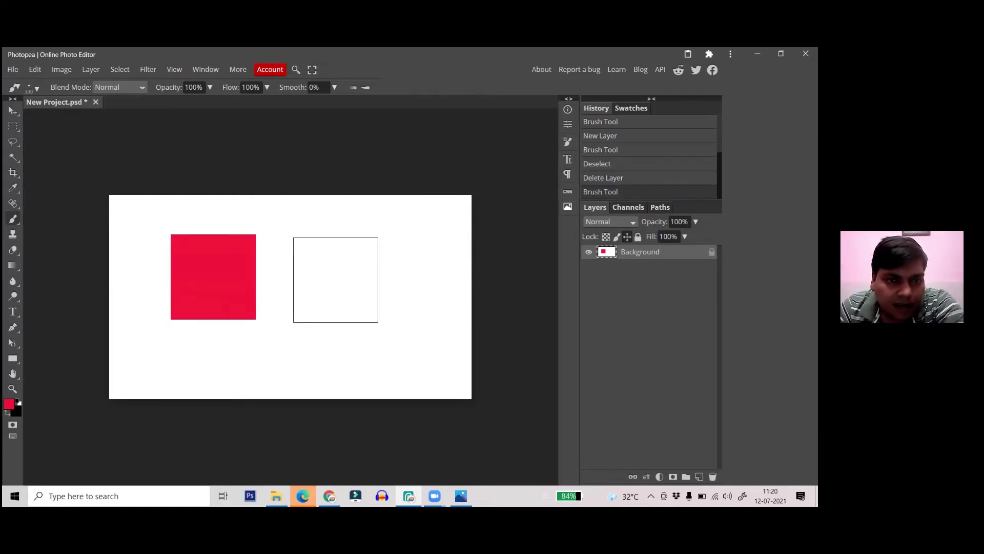
pyautogui.click(335, 279)
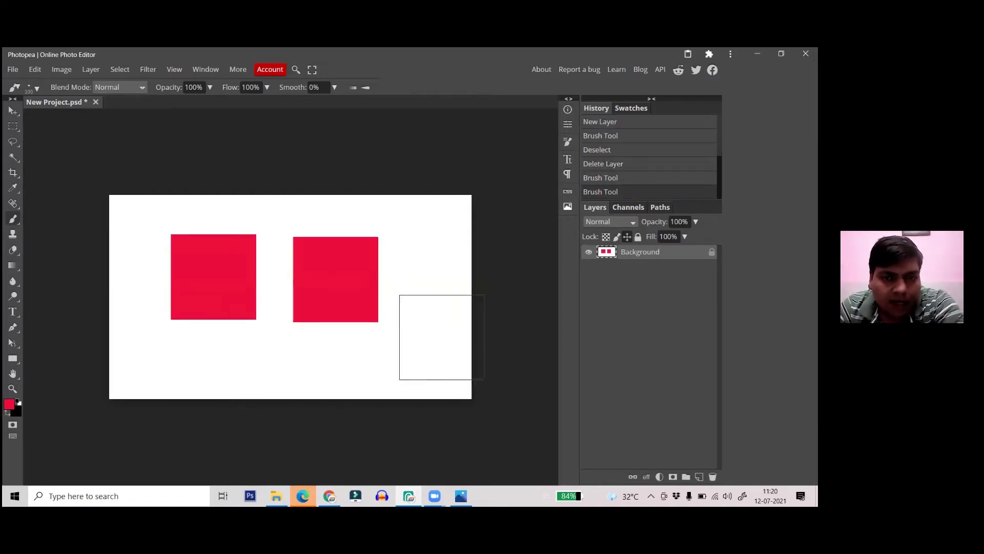
pyautogui.hotkey('ctrl', 'z')
pyautogui.hotkey('ctrl', 'z')
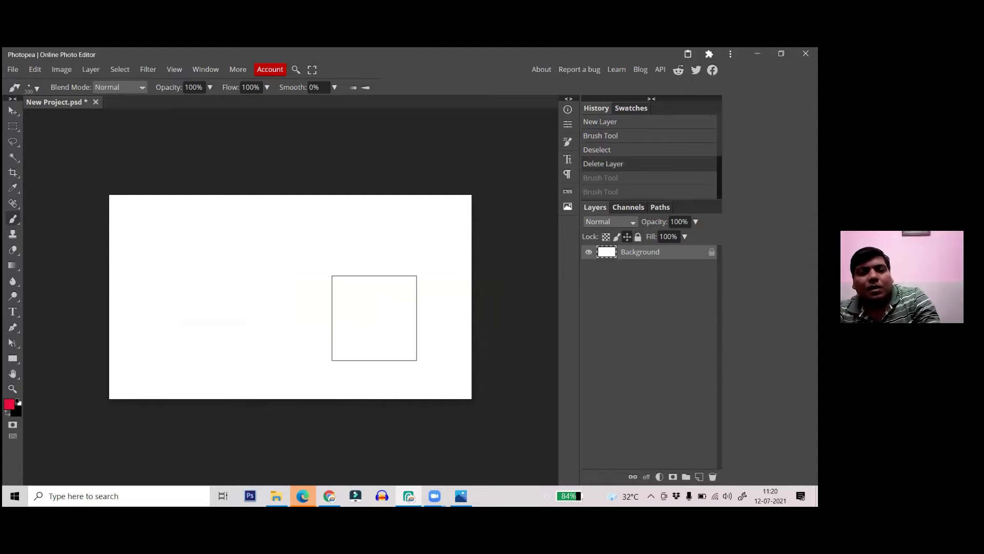
# - Reduce the square brush size to 40 px
pyautogui.press('[')
pyautogui.press('[')
pyautogui.press('[')
pyautogui.press('[')
pyautogui.press('[')
pyautogui.press('[')
pyautogui.press('[')
pyautogui.press('[')
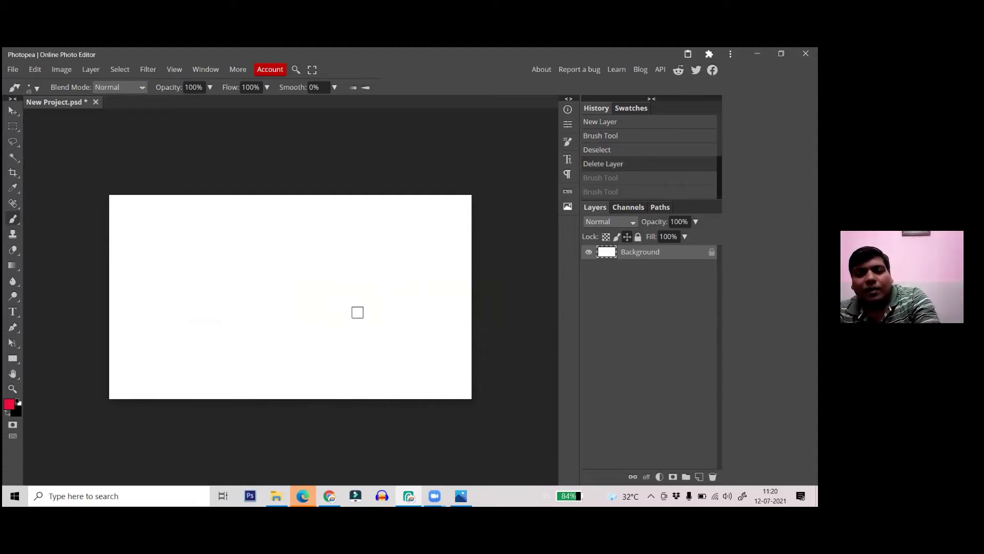
# - Paint a red wavy line, a straight line, the letters A and B, and loose freehand strokes across the Background
pyautogui.moveTo(137, 270)
pyautogui.mouseDown()
pyautogui.moveTo(142, 279)
pyautogui.moveTo(168, 258)
pyautogui.moveTo(182, 271)
pyautogui.moveTo(224, 263)
pyautogui.moveTo(252, 277)
pyautogui.moveTo(273, 258)
pyautogui.moveTo(332, 264)
pyautogui.moveTo(349, 252)
pyautogui.mouseUp()
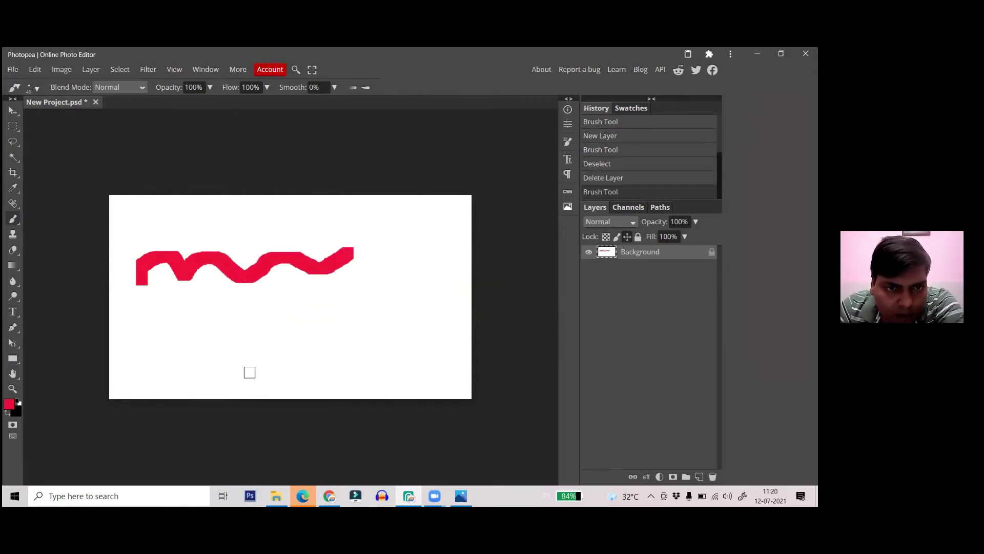
pyautogui.moveTo(140, 317); pyautogui.dragTo(350, 316)
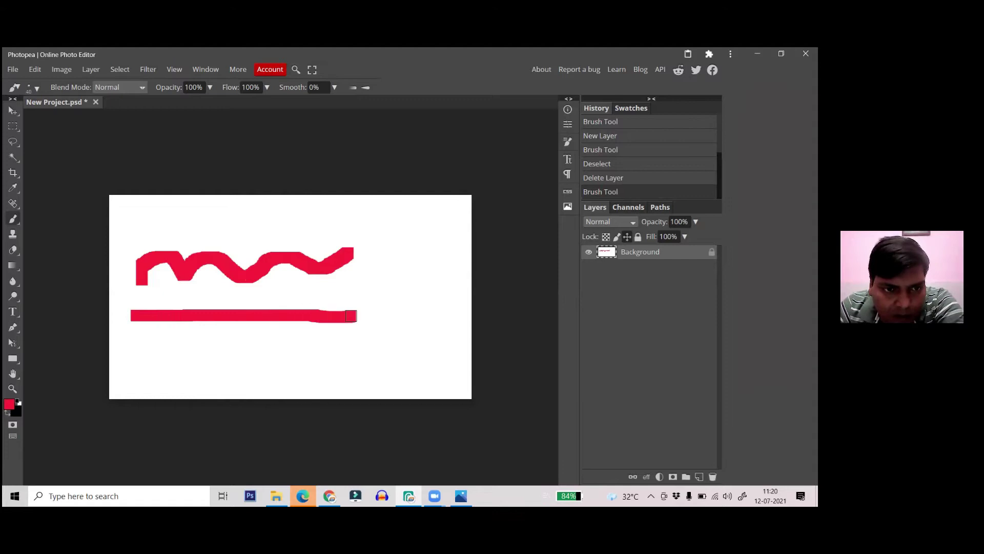
pyautogui.moveTo(206, 341)
pyautogui.mouseDown()
pyautogui.moveTo(213, 379)
pyautogui.moveTo(211, 341)
pyautogui.moveTo(232, 336)
pyautogui.moveTo(278, 376)
pyautogui.moveTo(263, 356)
pyautogui.moveTo(215, 367)
pyautogui.mouseUp()
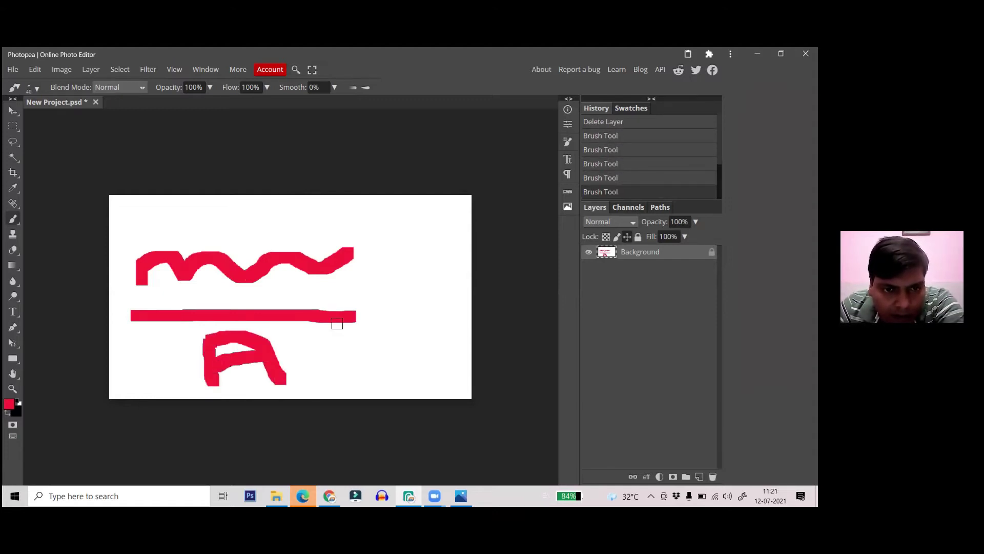
pyautogui.moveTo(382, 252); pyautogui.dragTo(369, 346)
pyautogui.moveTo(384, 252)
pyautogui.mouseDown()
pyautogui.moveTo(431, 264)
pyautogui.moveTo(428, 285)
pyautogui.moveTo(382, 292)
pyautogui.moveTo(439, 295)
pyautogui.moveTo(444, 320)
pyautogui.moveTo(434, 343)
pyautogui.moveTo(378, 348)
pyautogui.mouseUp()
pyautogui.moveTo(220, 204)
pyautogui.mouseDown()
pyautogui.moveTo(327, 234)
pyautogui.moveTo(313, 339)
pyautogui.moveTo(228, 324)
pyautogui.mouseUp()
pyautogui.moveTo(164, 219)
pyautogui.mouseDown()
pyautogui.moveTo(132, 326)
pyautogui.moveTo(421, 302)
pyautogui.moveTo(333, 270)
pyautogui.mouseUp()
pyautogui.moveTo(238, 300); pyautogui.dragTo(246, 284)
pyautogui.moveTo(317, 222); pyautogui.dragTo(378, 231)
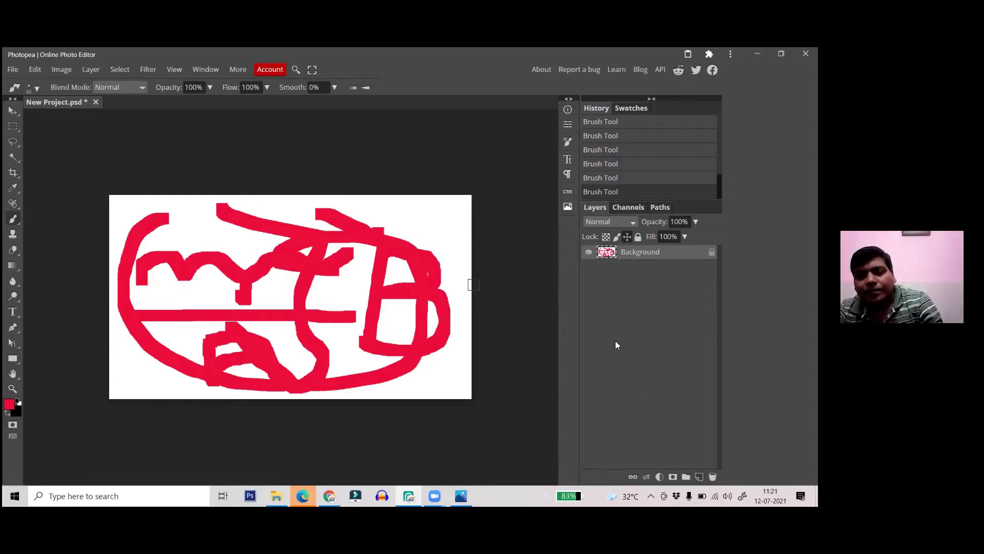
# - Add a new layer above the painted Background and fill it with white
pyautogui.hotkey('ctrl', 'shift', 'n')
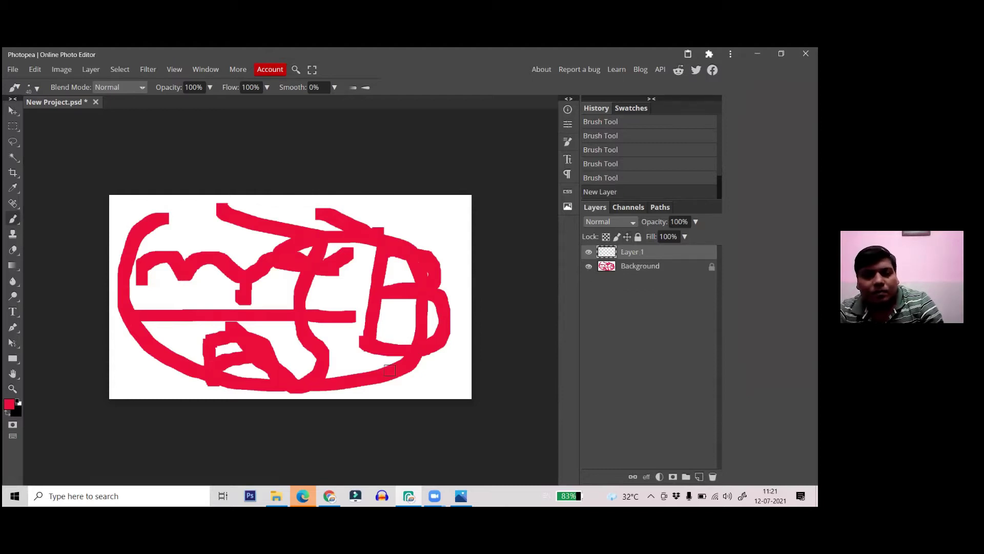
pyautogui.press('d')
pyautogui.press('x')
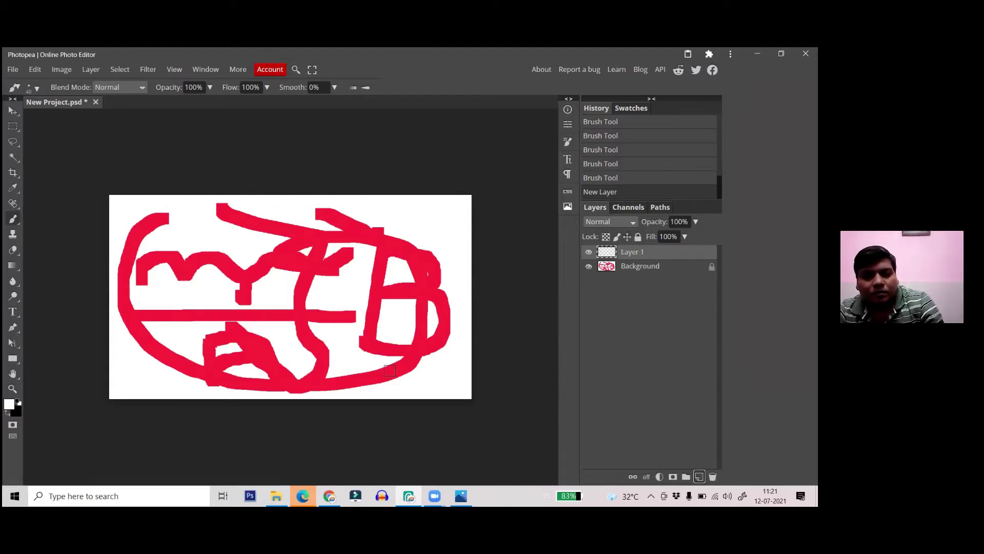
pyautogui.hotkey('alt', 'BackSpace')
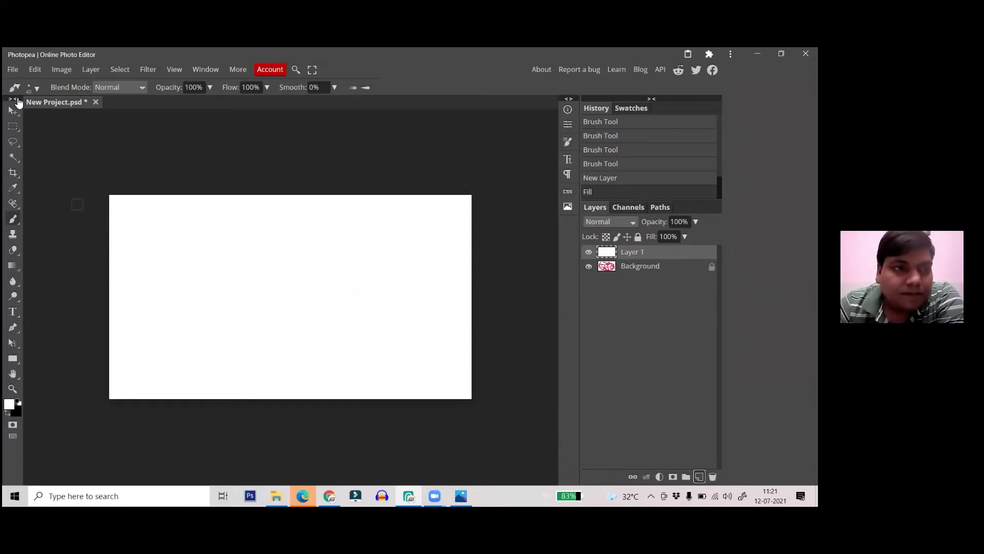
# - Look at the brush preset options and the file dialog for loading an ABR brush, and cancel without choosing a file
pyautogui.click(37, 91)
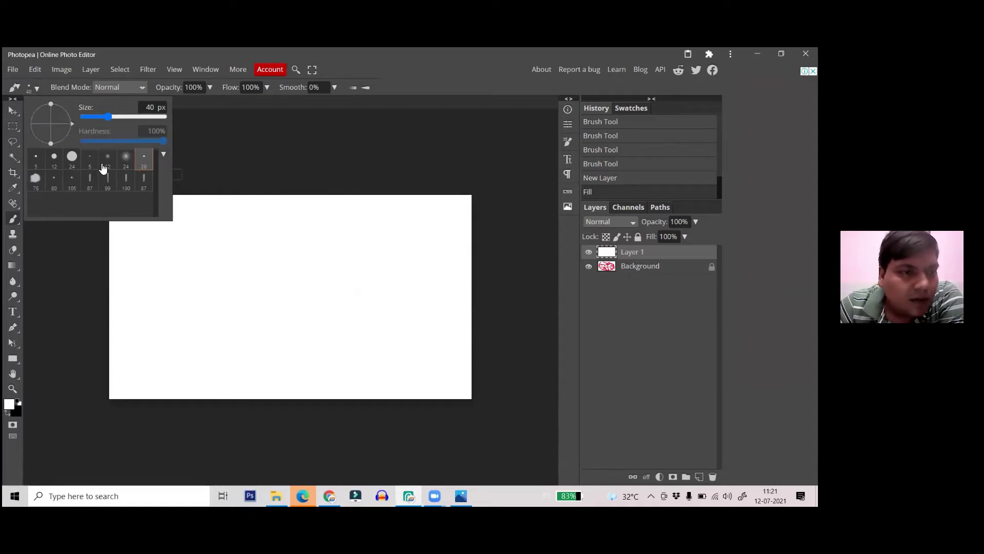
pyautogui.click(162, 156)
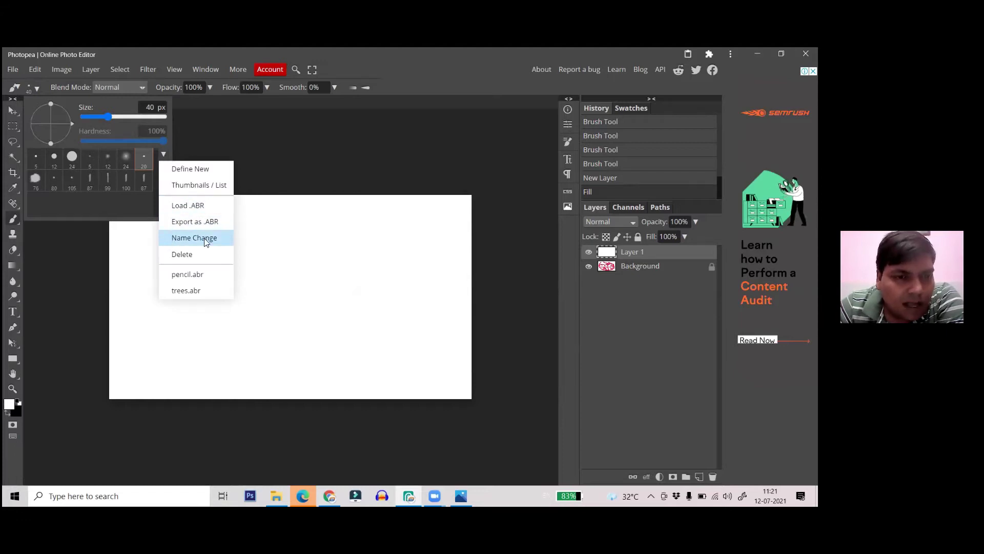
pyautogui.click(209, 209)
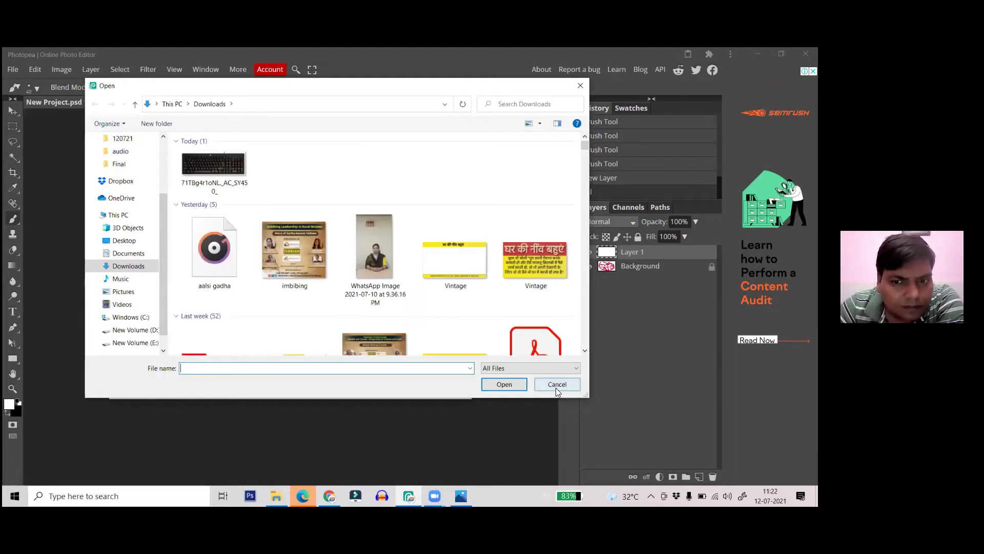
pyautogui.click(556, 388)
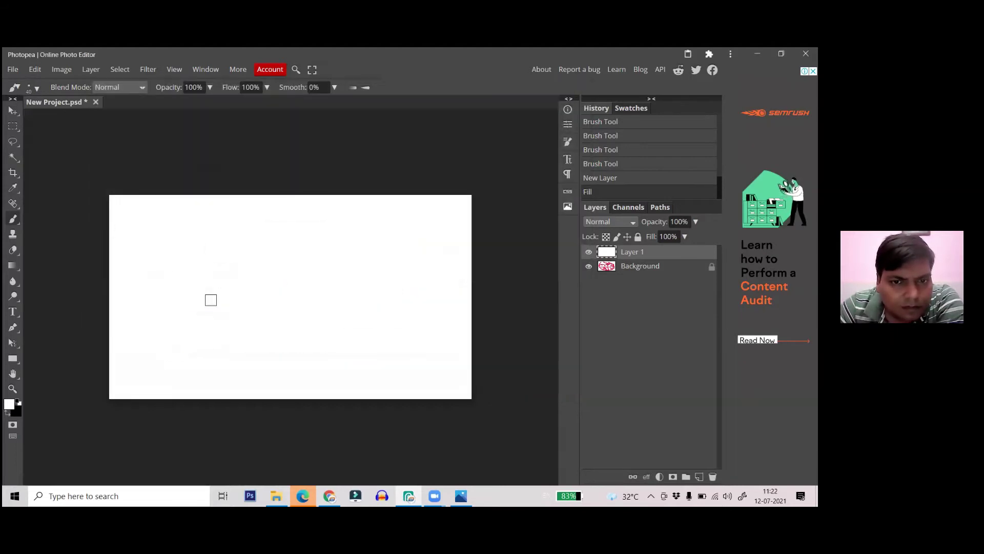
# - Choose the irregular 76 px brush tip and apply a single dab to the white layer
pyautogui.click(38, 89)
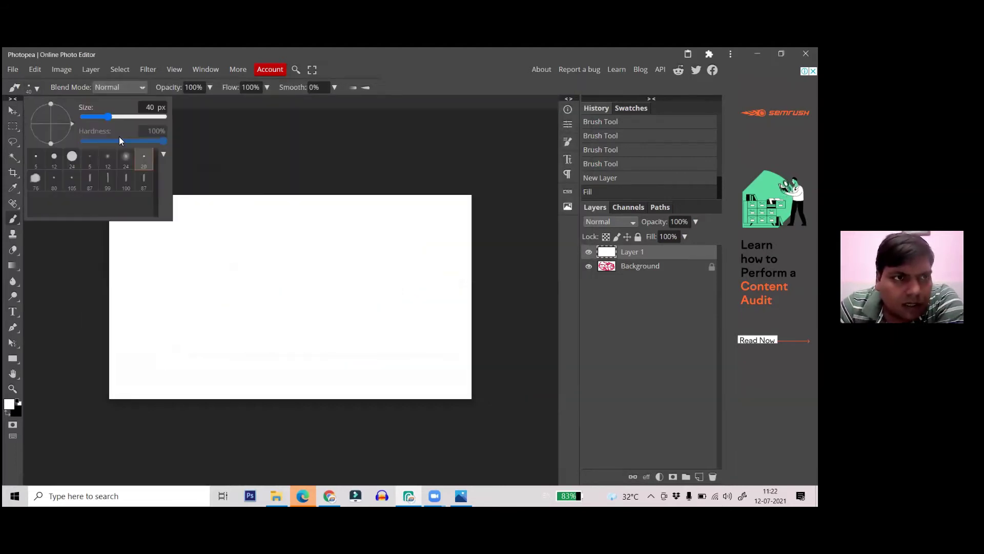
pyautogui.click(38, 185)
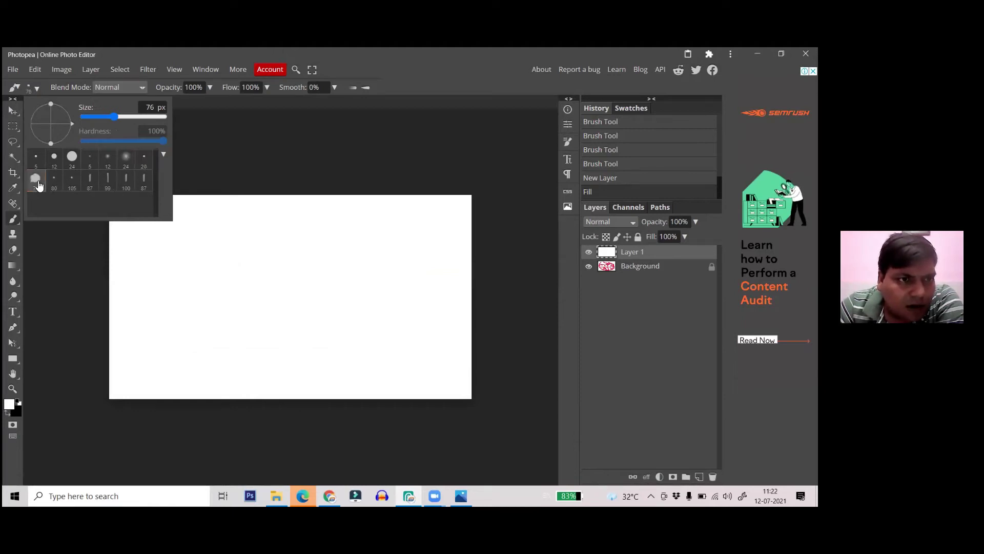
pyautogui.click(252, 263)
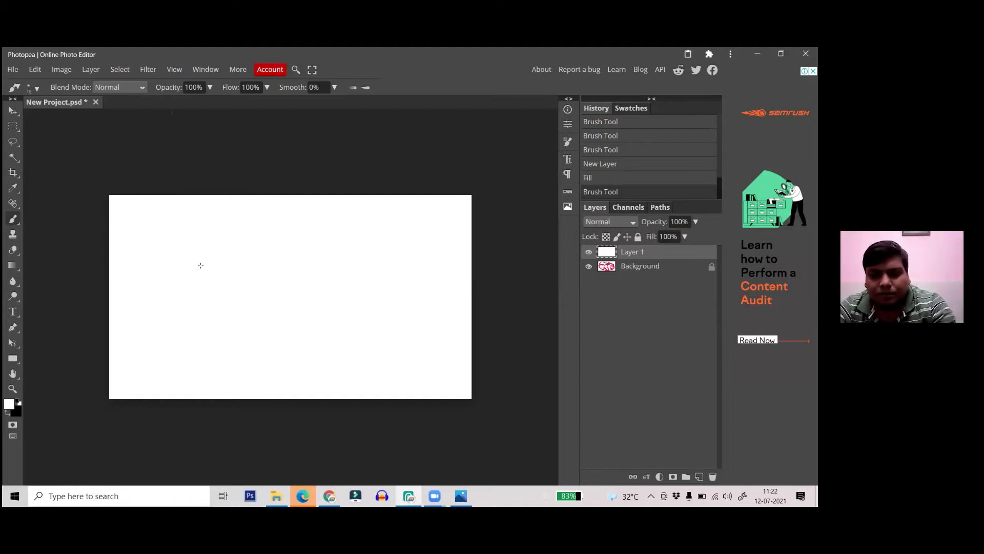
# - Set the foreground color to the crimson red #d9294e
pyautogui.click(9, 404)
pyautogui.click(191, 185)
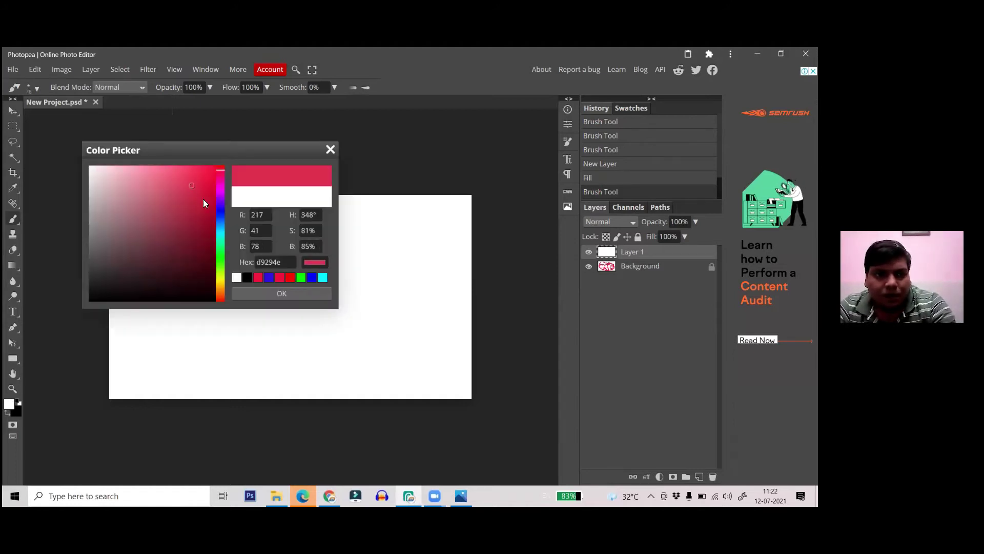
pyautogui.click(284, 294)
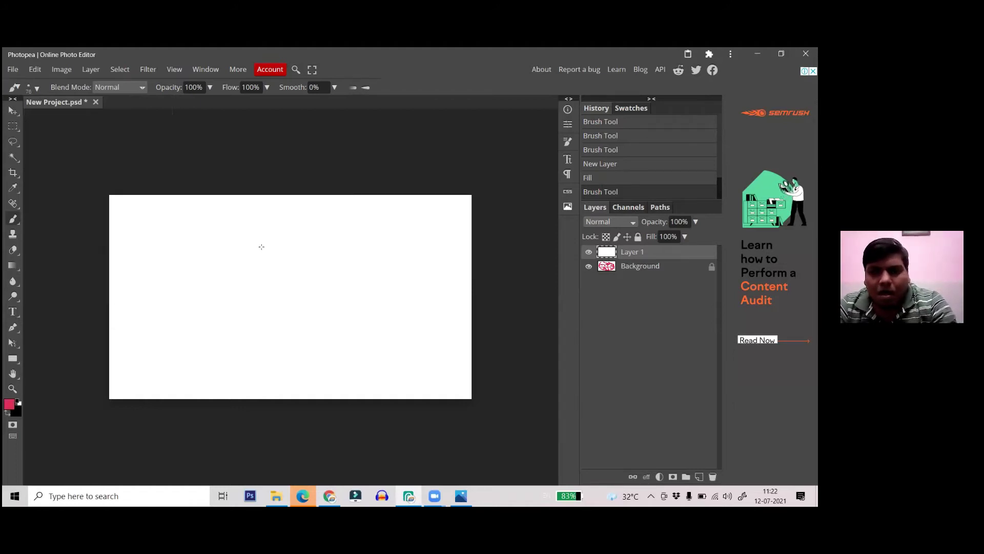
# - Enlarge the irregular brush tip and paint six separate straight and wavy red strokes across the white layer
pyautogui.press(']')
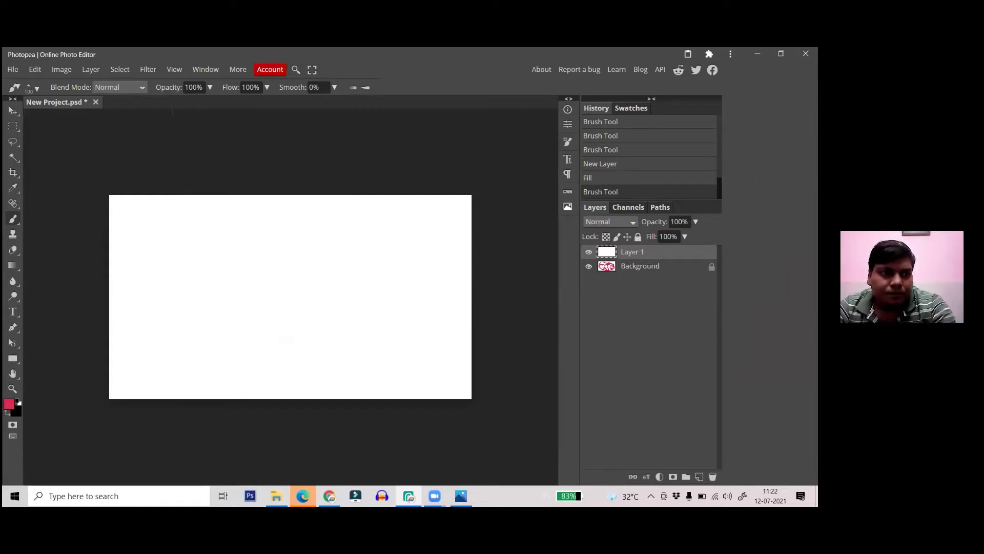
pyautogui.moveTo(184, 249); pyautogui.dragTo(231, 303)
pyautogui.moveTo(264, 230)
pyautogui.mouseDown()
pyautogui.moveTo(277, 284)
pyautogui.moveTo(302, 326)
pyautogui.mouseUp()
pyautogui.moveTo(338, 252)
pyautogui.mouseDown()
pyautogui.moveTo(339, 320)
pyautogui.moveTo(370, 344)
pyautogui.mouseUp()
pyautogui.moveTo(376, 239); pyautogui.dragTo(406, 337)
pyautogui.moveTo(296, 224); pyautogui.dragTo(272, 265)
pyautogui.moveTo(194, 222)
pyautogui.mouseDown()
pyautogui.moveTo(137, 238)
pyautogui.moveTo(183, 289)
pyautogui.moveTo(195, 344)
pyautogui.mouseUp()
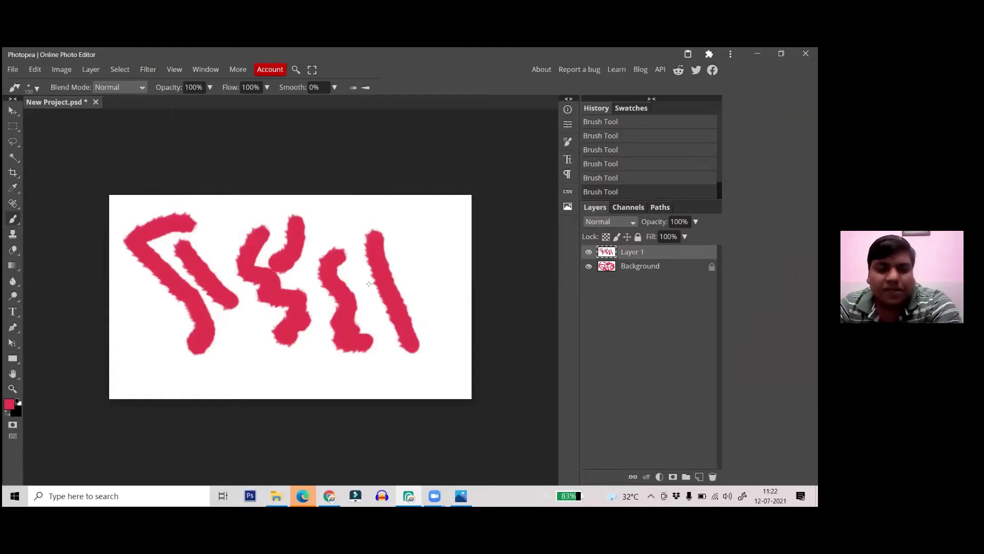
# - Undo all the red strokes painted on Layer 1
pyautogui.hotkey('ctrl', 'z')
pyautogui.hotkey('ctrl', 'z')
pyautogui.hotkey('ctrl', 'z')
pyautogui.hotkey('ctrl', 'z')
pyautogui.hotkey('ctrl', 'z')
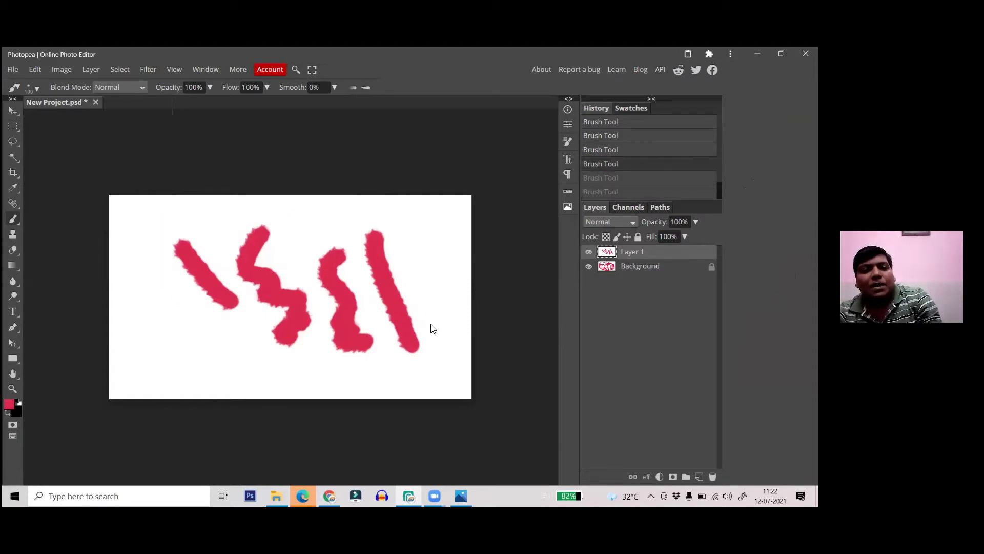
pyautogui.hotkey('ctrl', 'z')
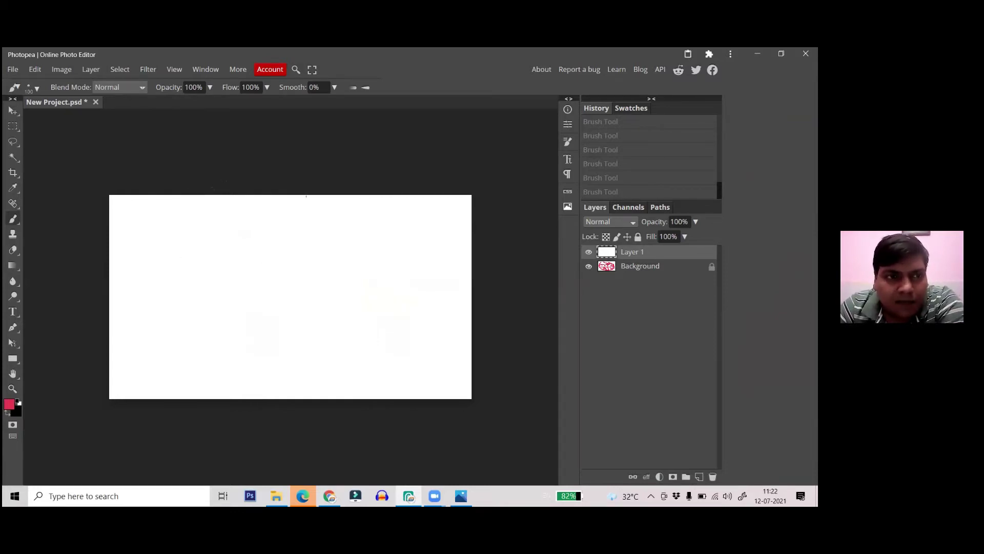
# - Create a new project 100 pixels wide and 100 pixels high with a white background
pyautogui.click(17, 72)
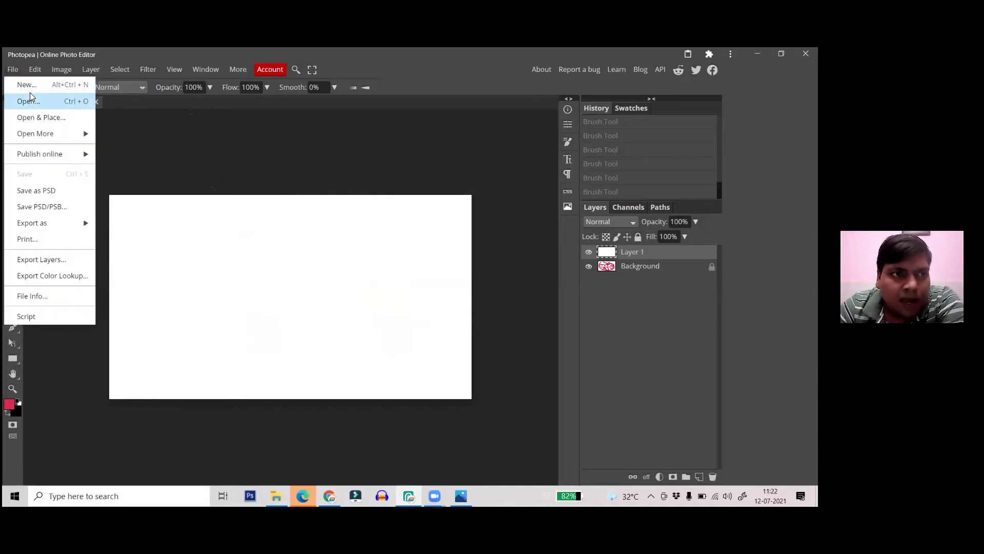
pyautogui.click(26, 85)
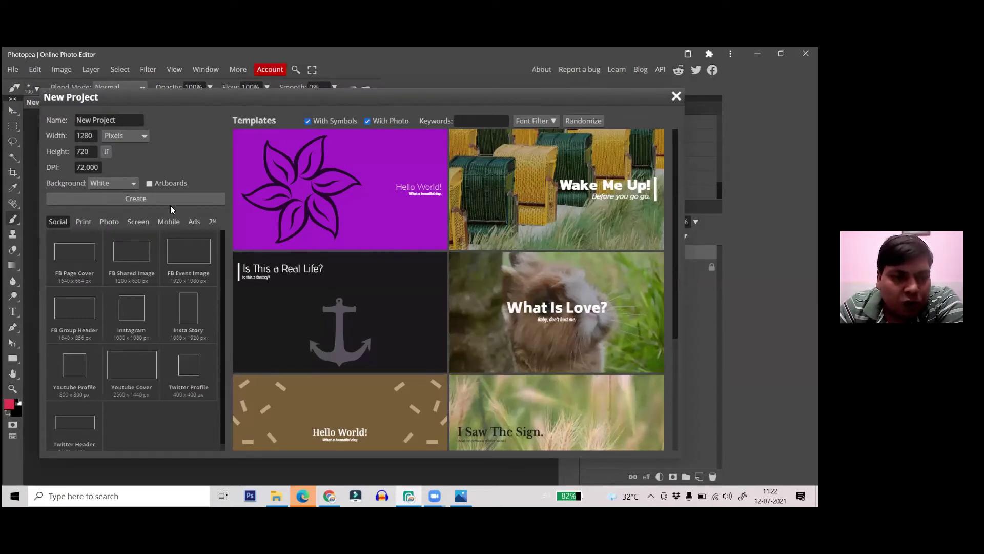
pyautogui.doubleClick(92, 134)
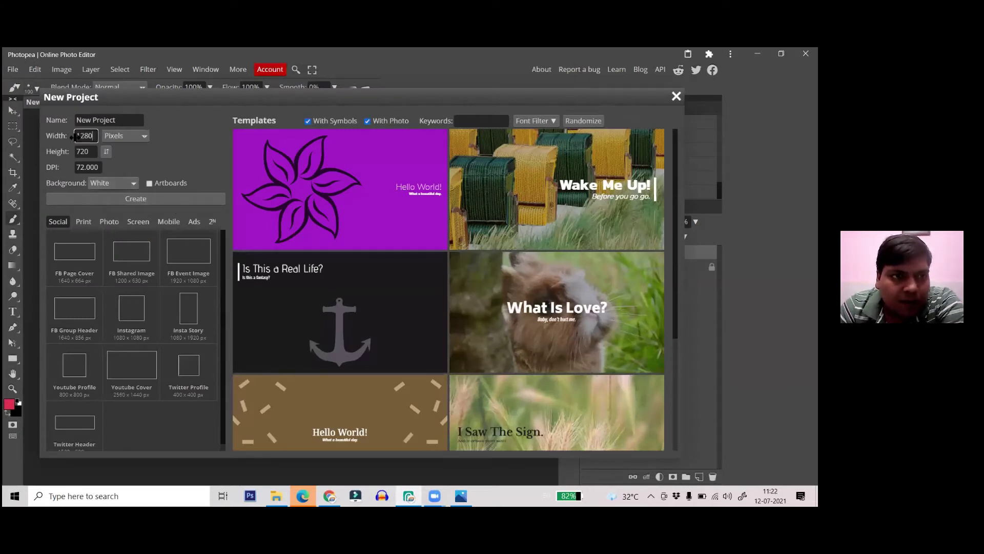
pyautogui.write('1')
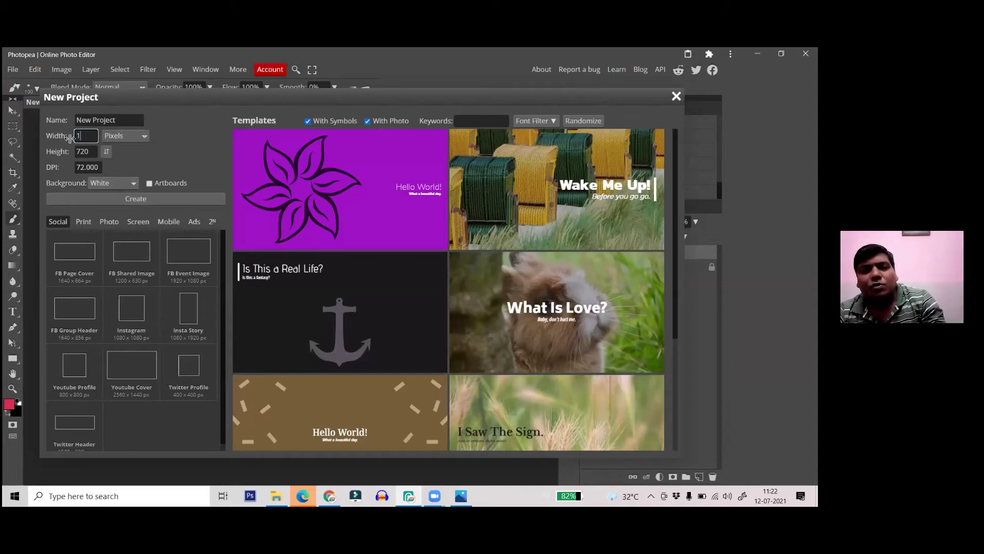
pyautogui.write('00')
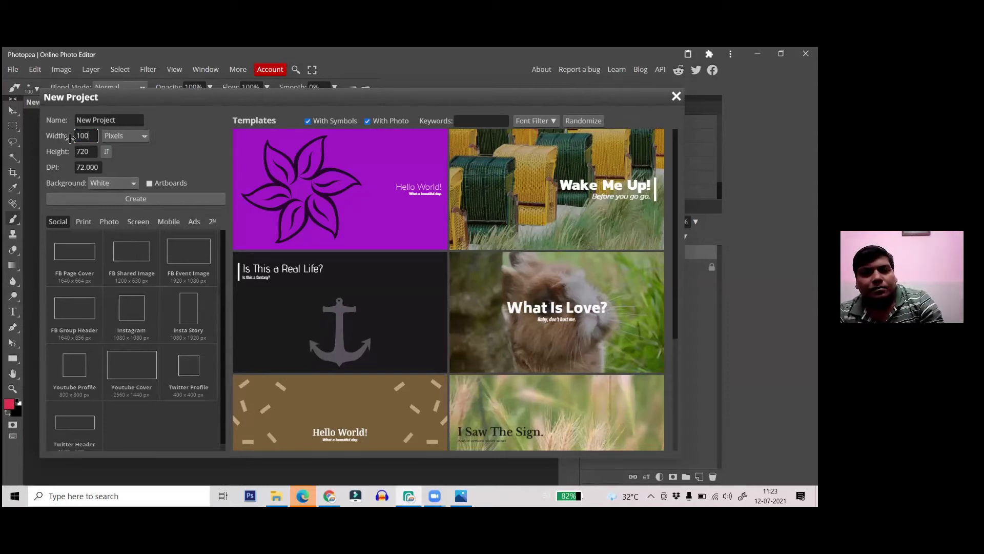
pyautogui.press('Tab')
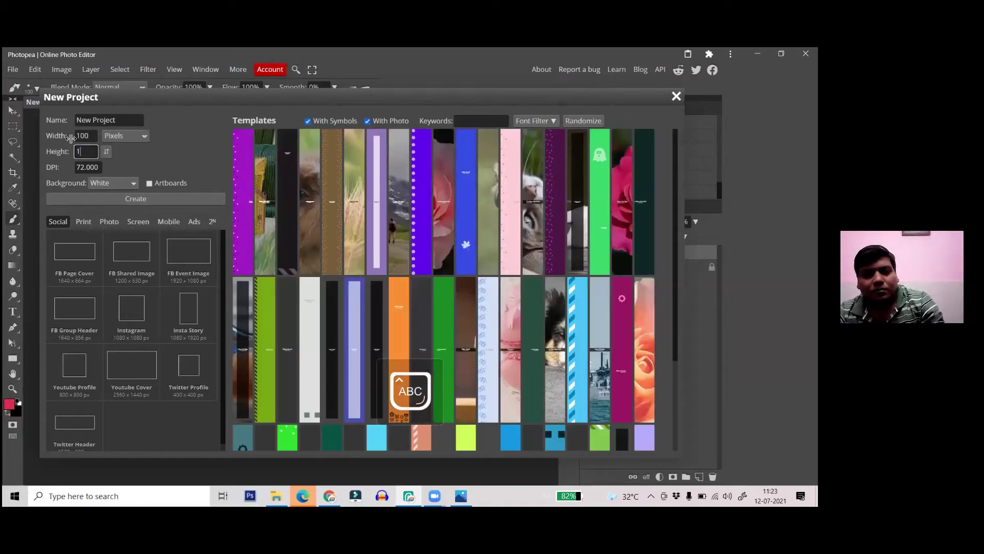
pyautogui.write('100')
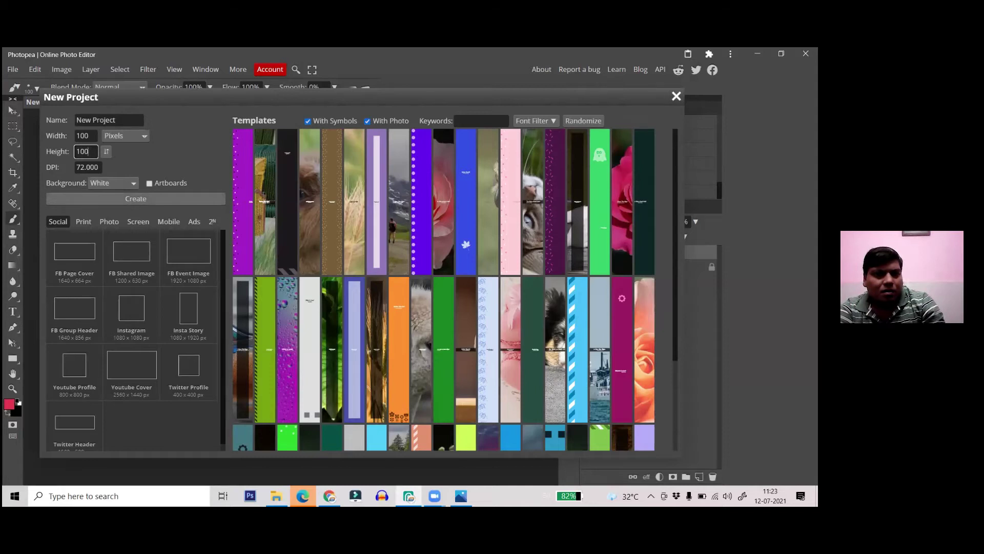
pyautogui.click(127, 201)
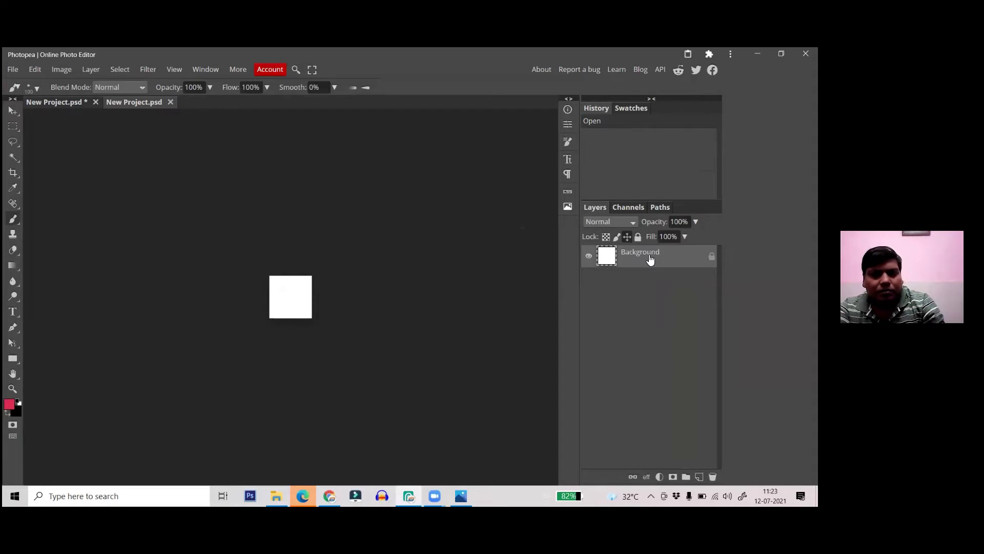
# - Duplicate the Background layer, clear the copy's entire contents, hide the Background and remove the selection
pyautogui.hotkey('ctrl', 'j')
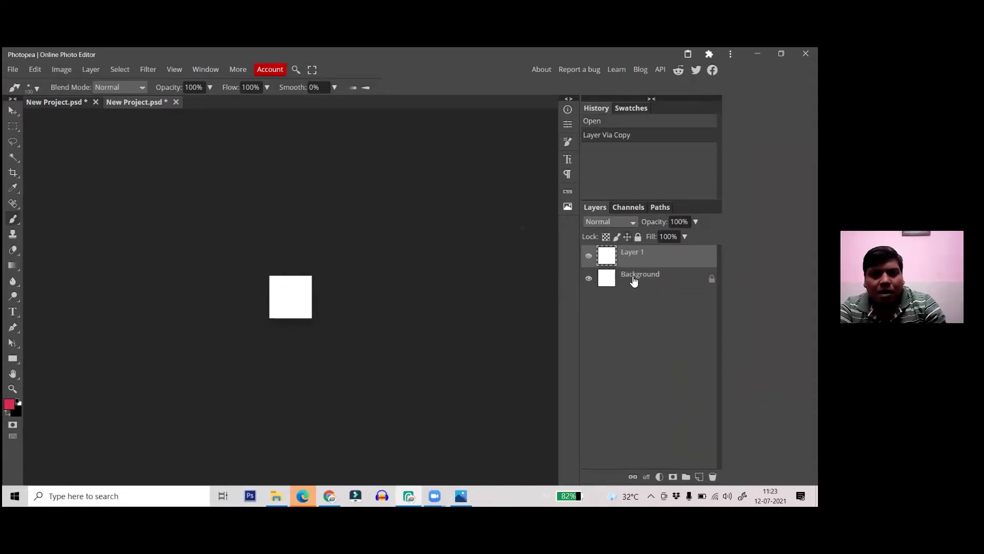
pyautogui.hotkey('ctrl', 'a')
pyautogui.press('Delete')
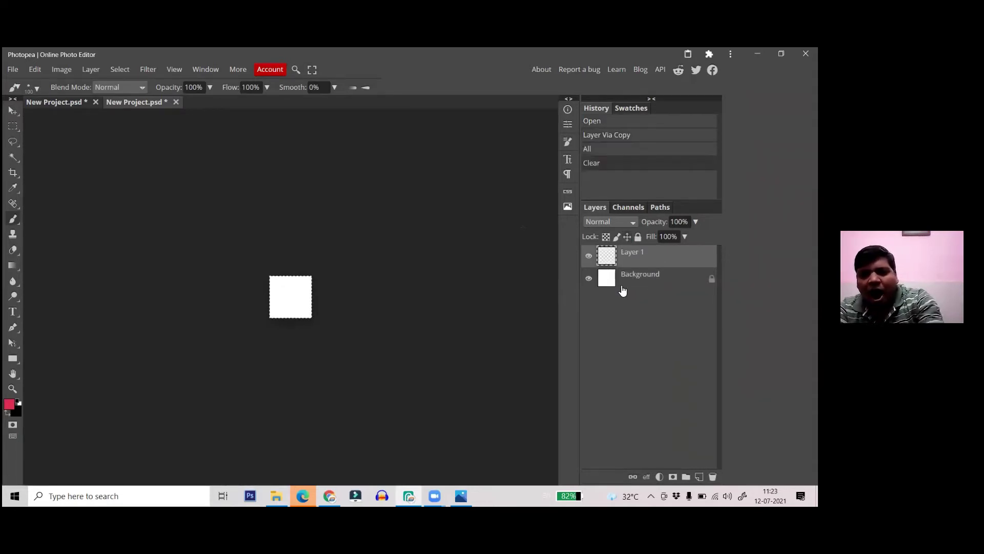
pyautogui.click(589, 278)
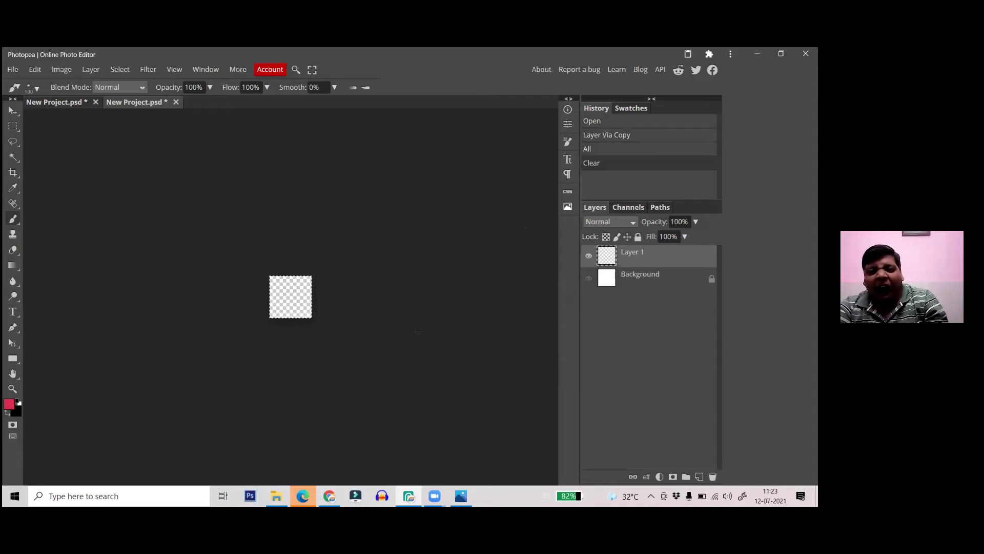
pyautogui.scroll(4, 406, 328)
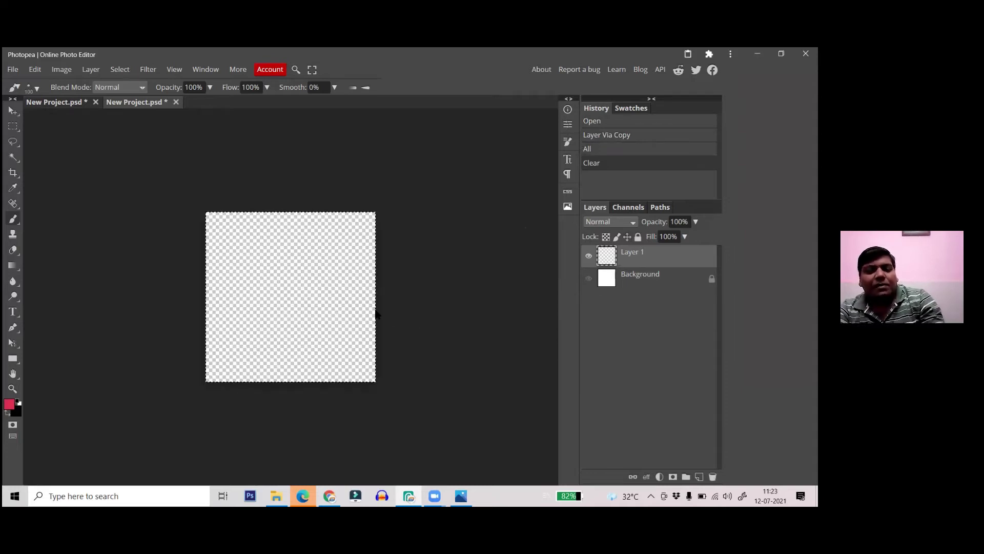
pyautogui.hotkey('ctrl', 'd')
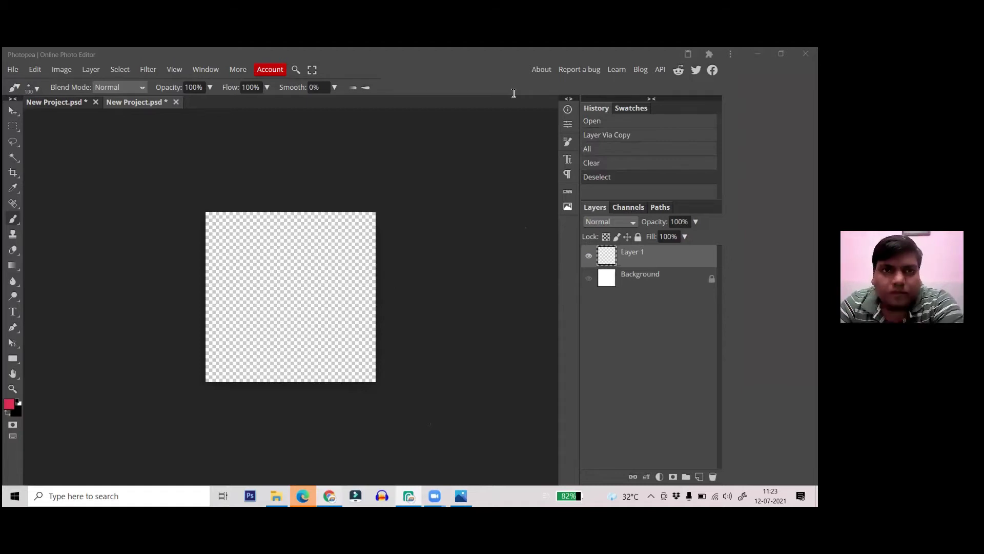
# - Switch to Chrome and search Google Images for "grass png" in a new tab
pyautogui.hotkey('alt', 'Tab')
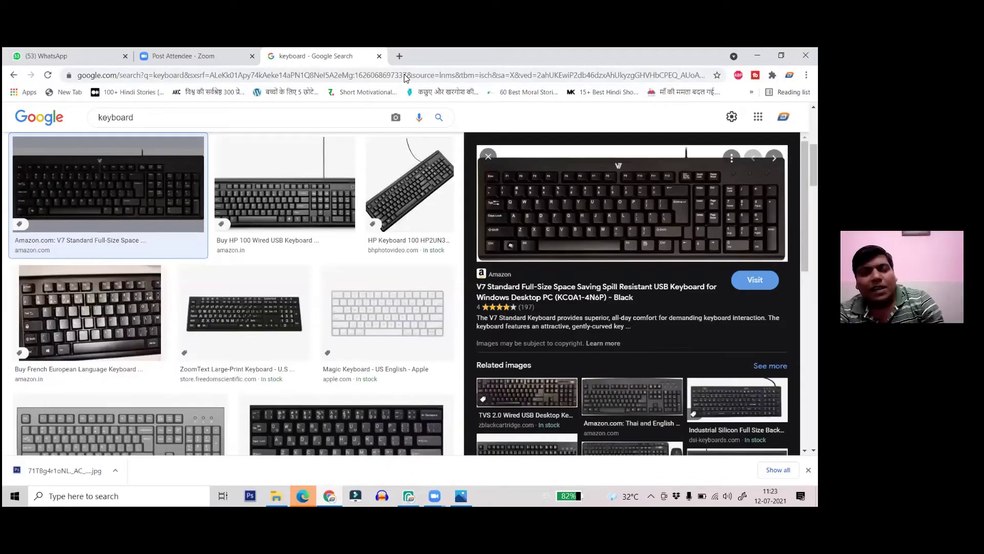
pyautogui.click(399, 56)
pyautogui.write('grass ')
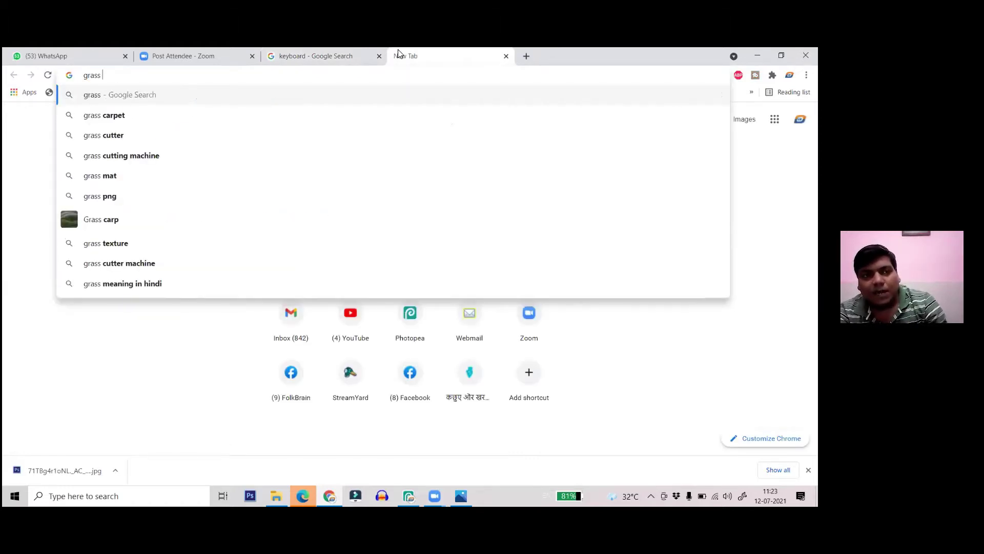
pyautogui.write('-')
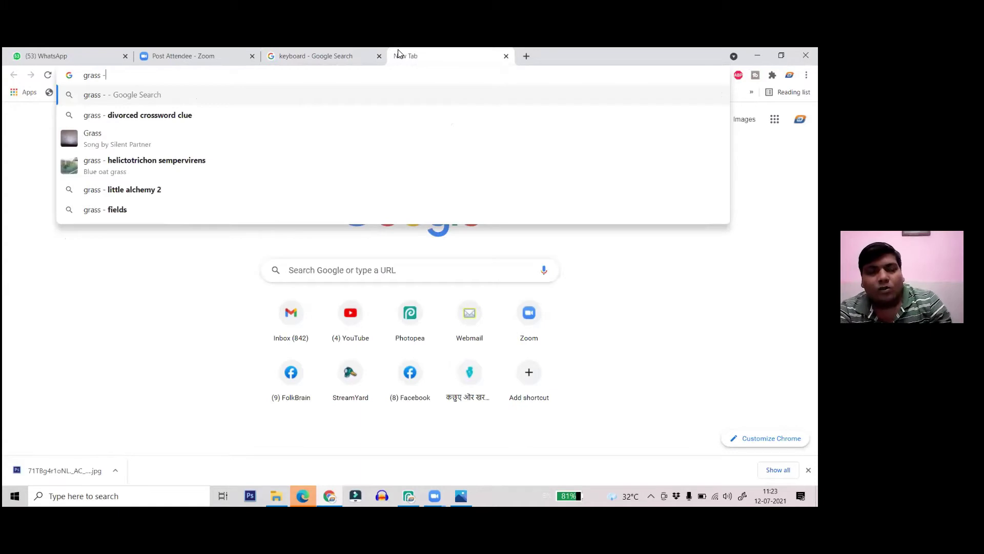
pyautogui.press('BackSpace')
pyautogui.write('png')
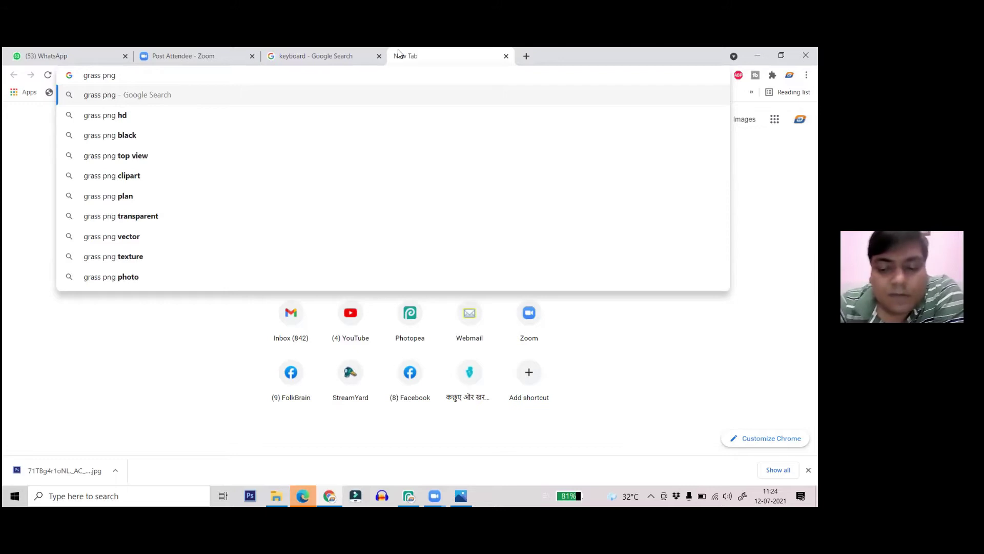
pyautogui.press('Return')
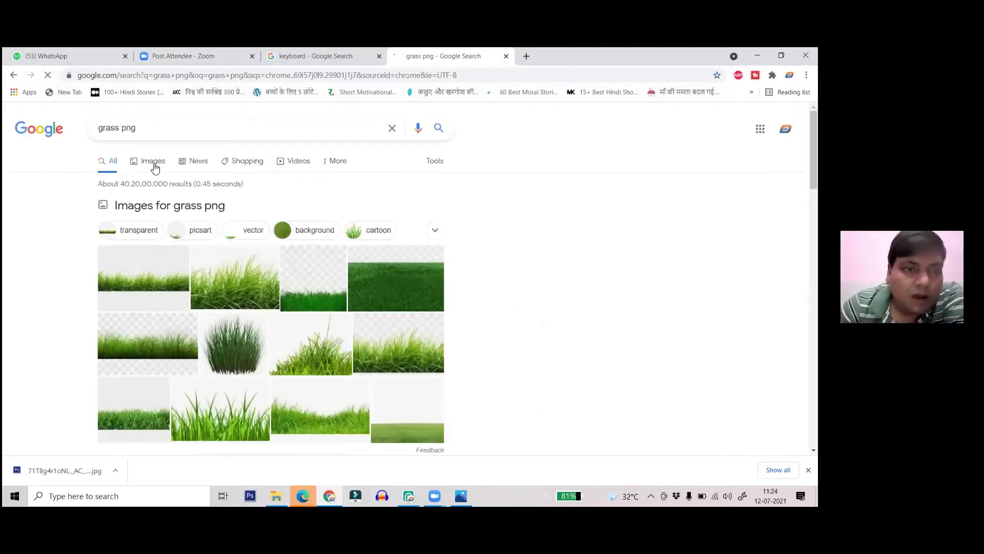
pyautogui.click(153, 163)
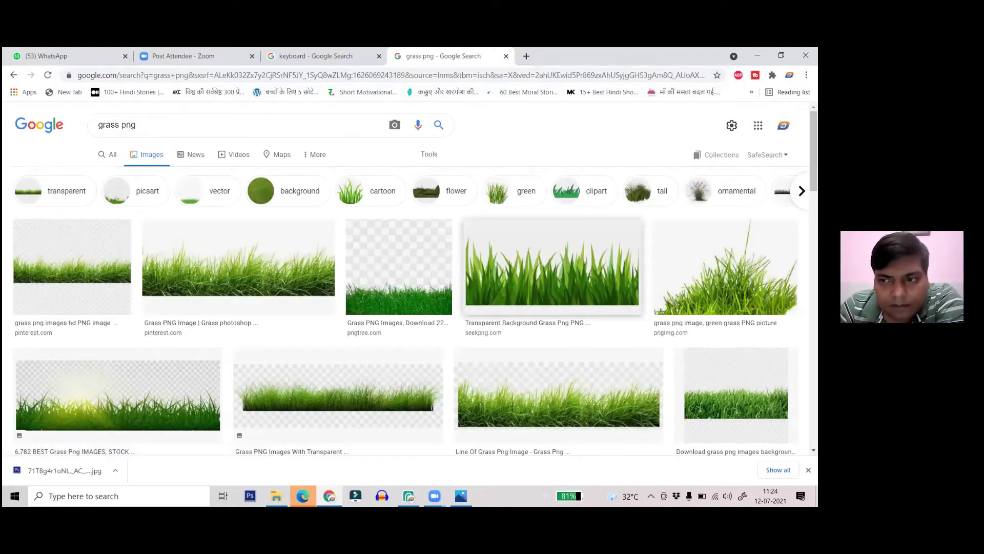
# - Browse the grass image results, preview the PurePNG grass clump and copy its image address
pyautogui.click(568, 284)
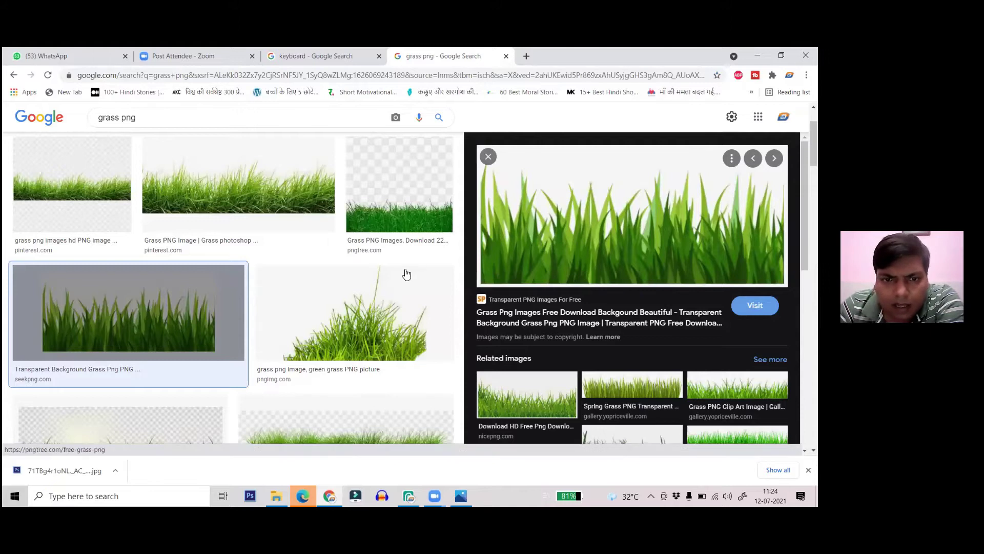
pyautogui.scroll(-2, 405, 270)
pyautogui.scroll(-1, 387, 252)
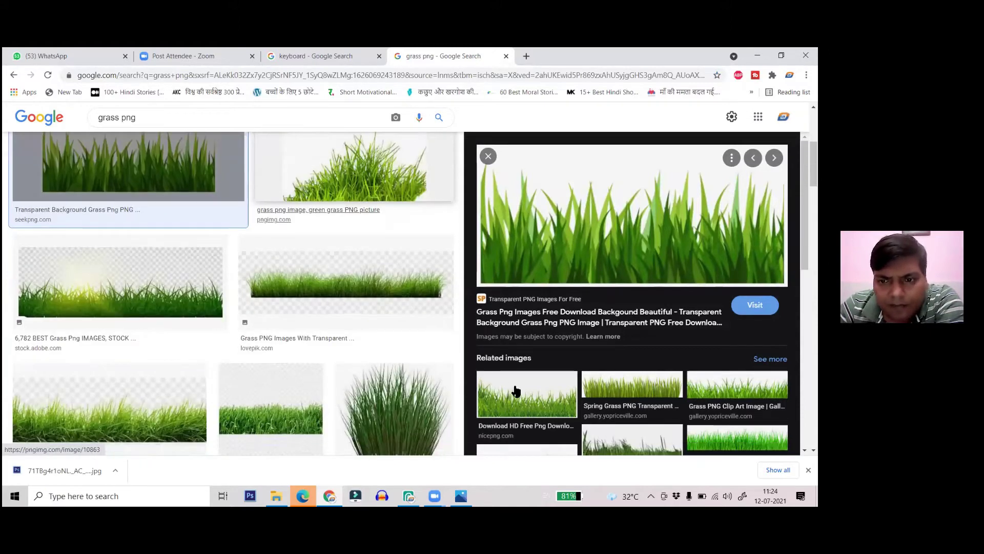
pyautogui.scroll(-2, 266, 359)
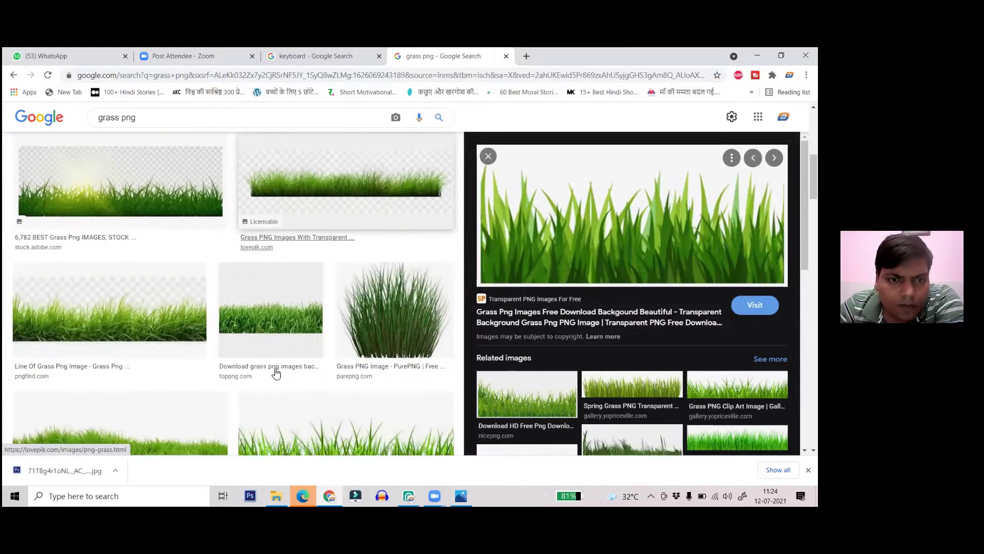
pyautogui.scroll(-3, 373, 344)
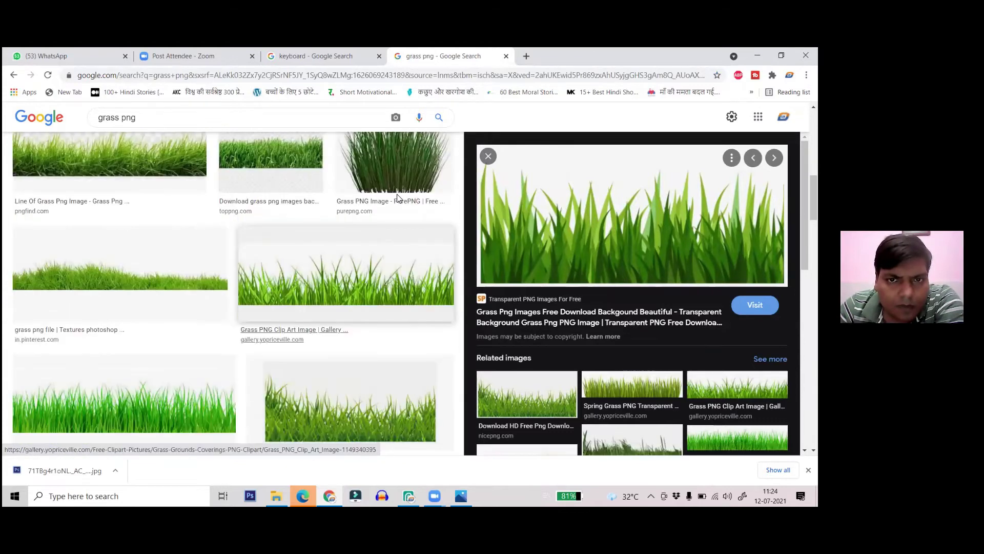
pyautogui.click(402, 182)
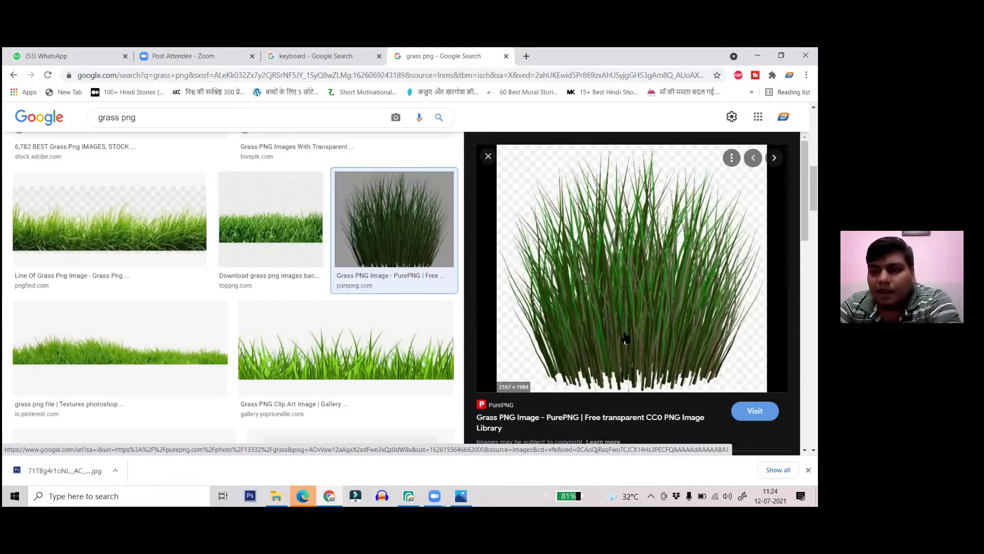
pyautogui.rightClick(613, 293)
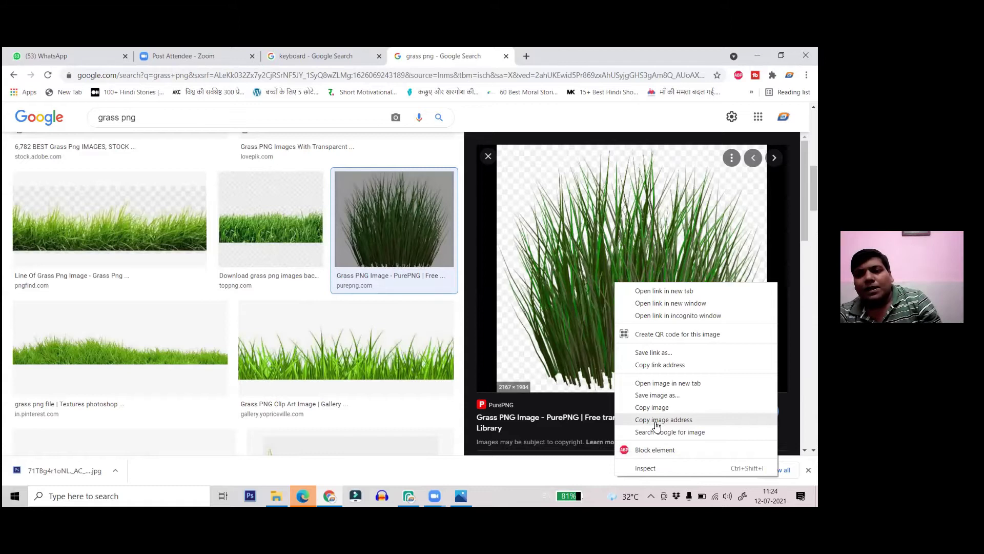
pyautogui.click(654, 419)
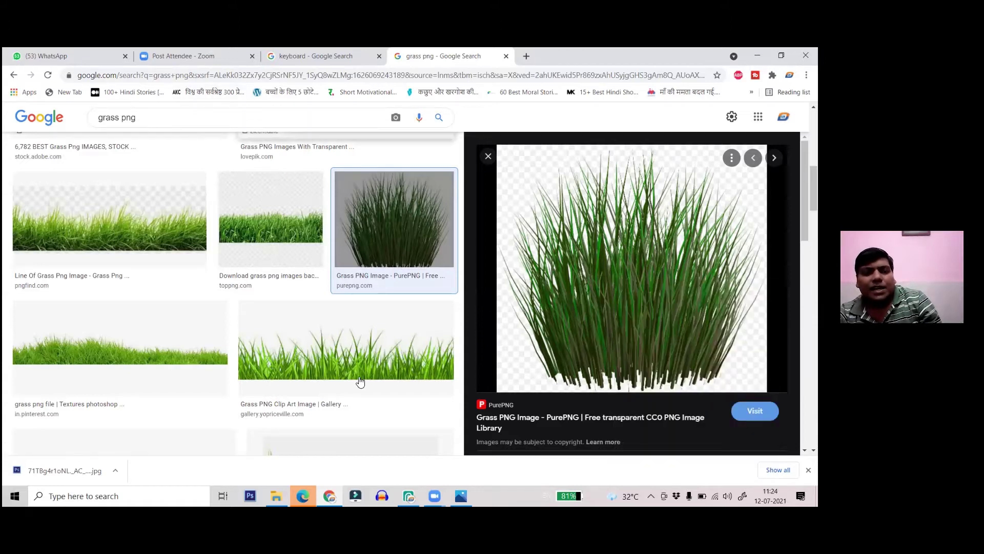
# - Switch to Photopea, place the grass image from its copied URL into the current project and shift the clump slightly downward
pyautogui.moveTo(408, 496)
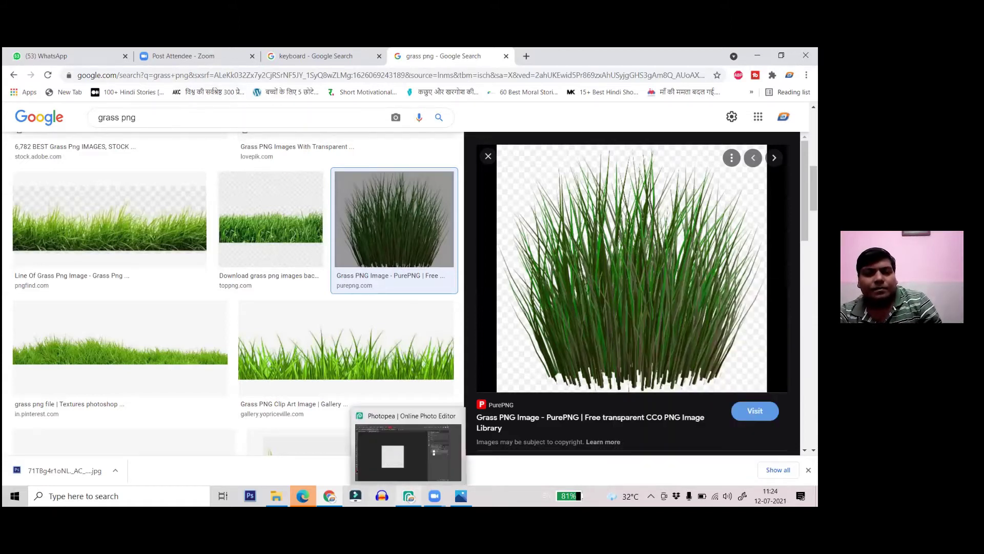
pyautogui.click(409, 451)
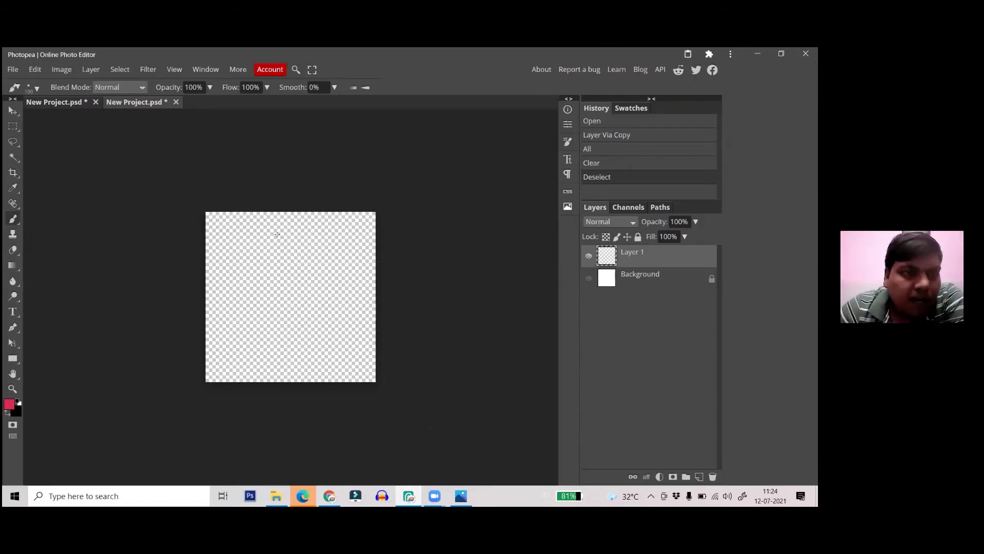
pyautogui.click(15, 72)
pyautogui.moveTo(36, 132)
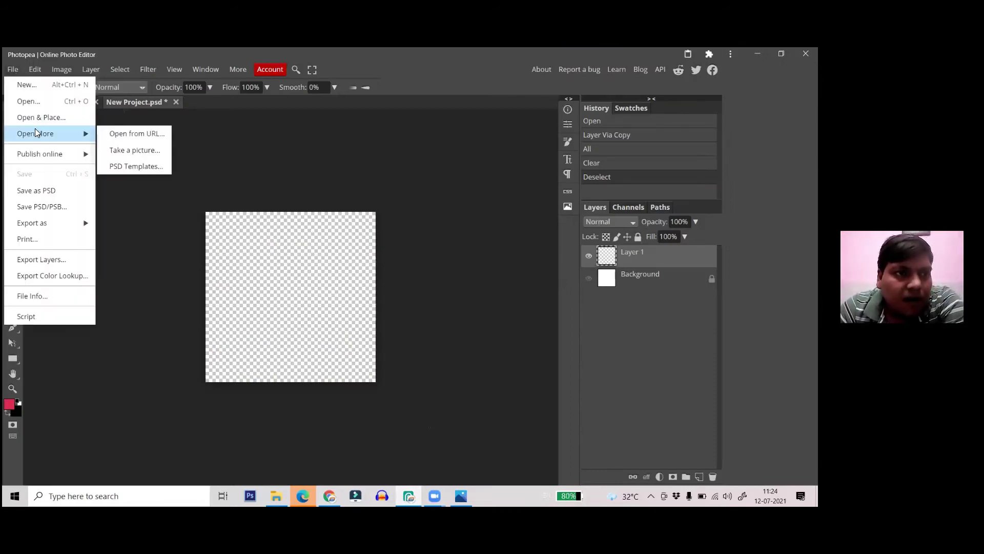
pyautogui.click(137, 133)
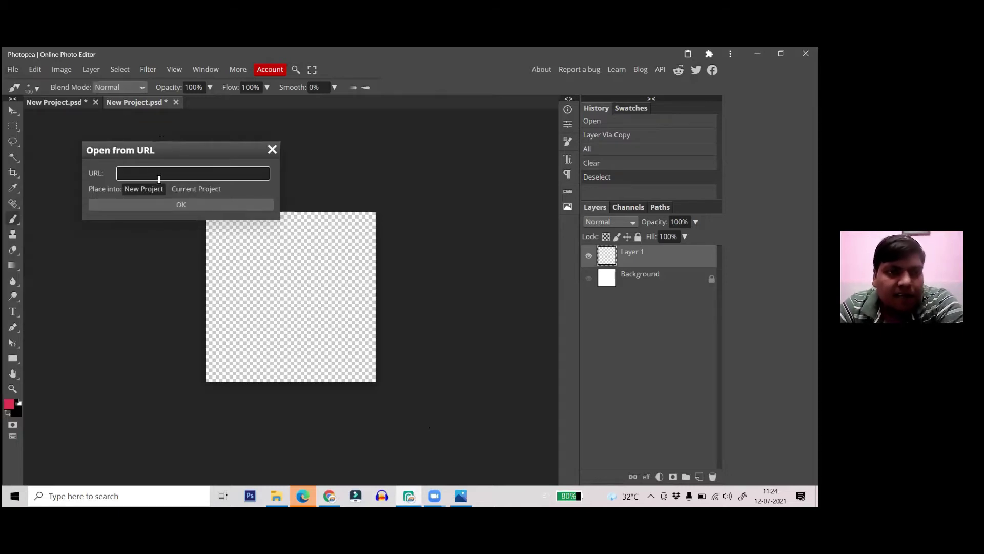
pyautogui.hotkey('ctrl', 'v')
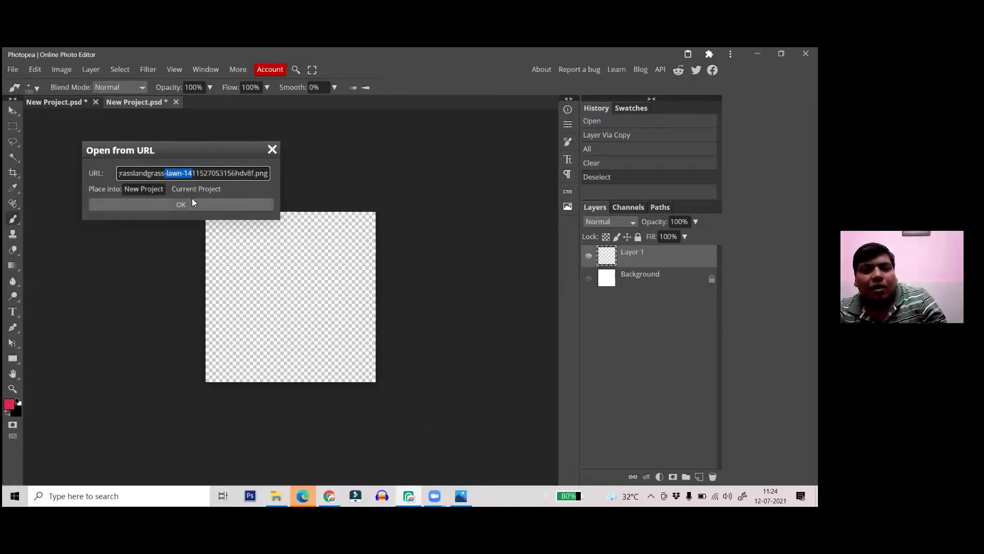
pyautogui.click(197, 188)
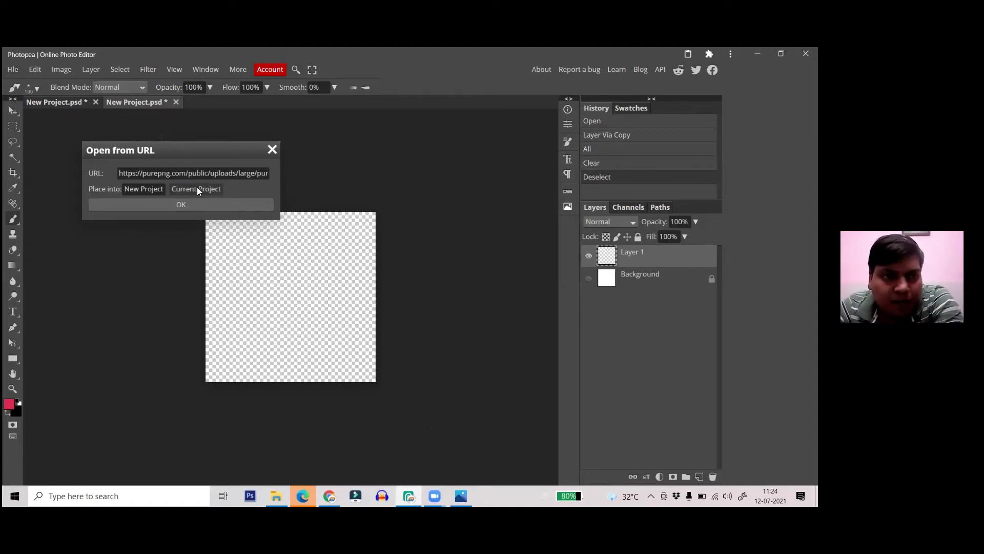
pyautogui.click(188, 206)
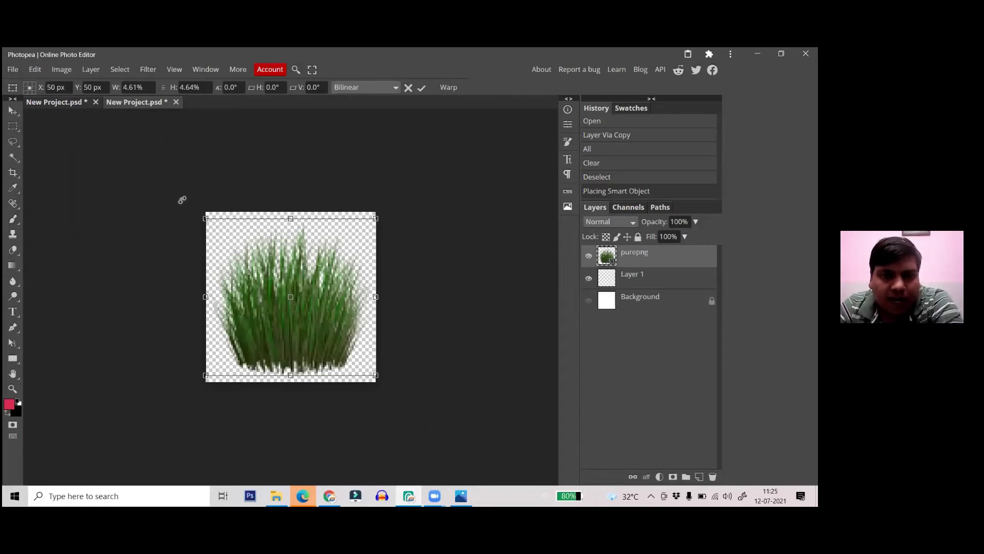
pyautogui.press('b')
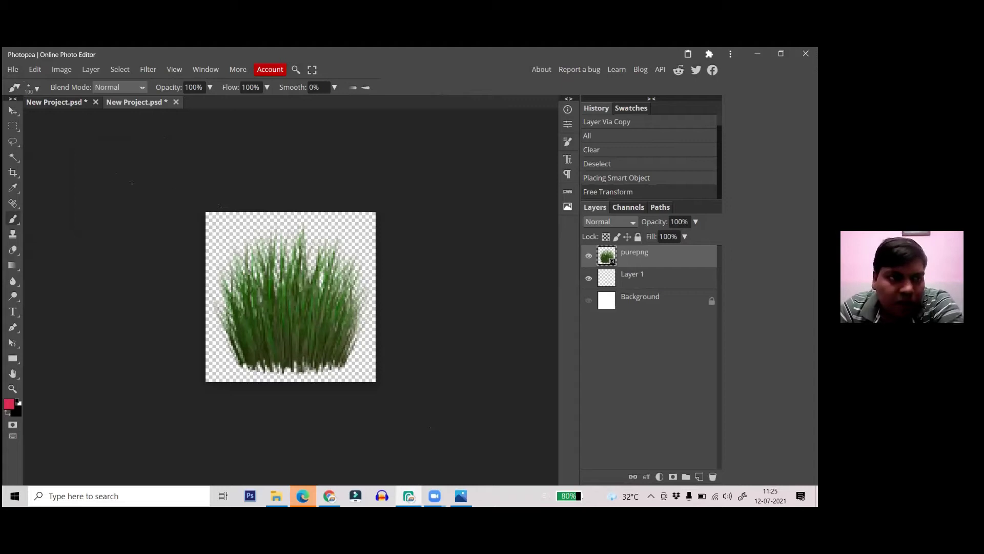
pyautogui.click(12, 111)
pyautogui.moveTo(286, 276); pyautogui.dragTo(283, 312)
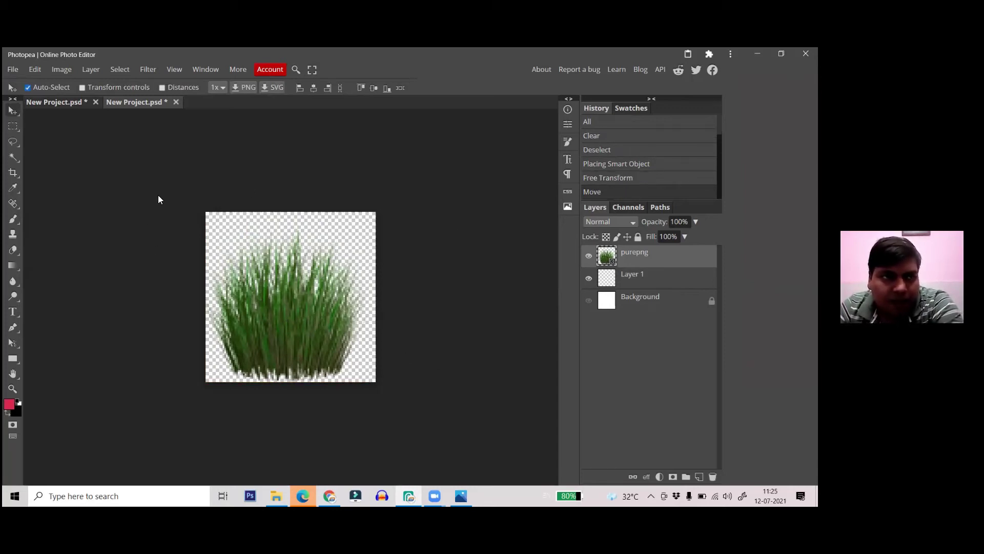
pyautogui.click(40, 69)
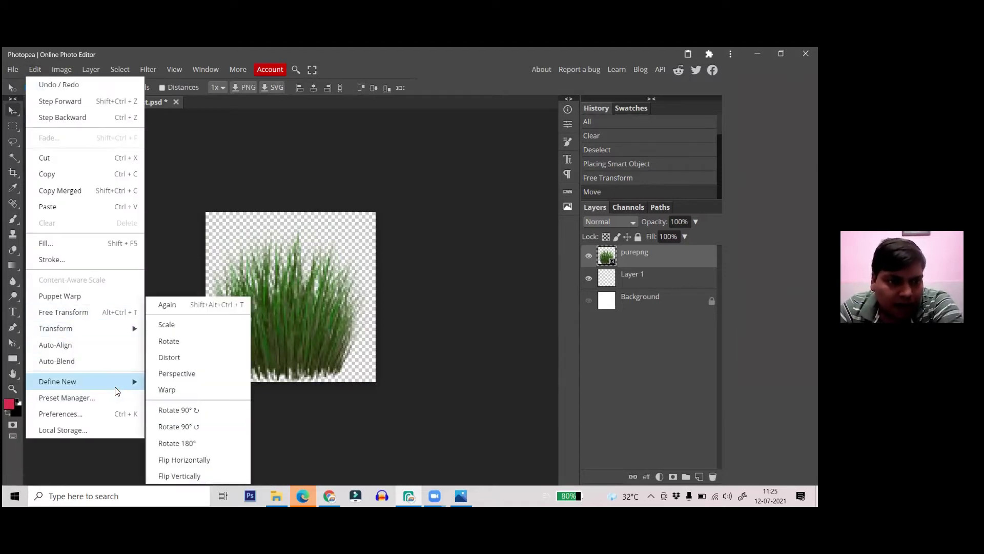
pyautogui.moveTo(118, 390)
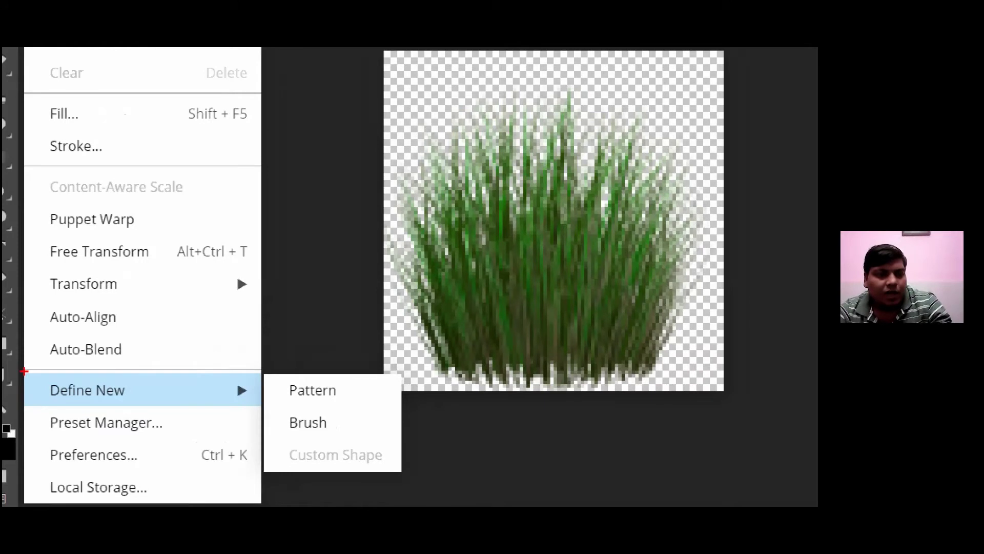
pyautogui.moveTo(40, 373)
pyautogui.mouseDown()
pyautogui.moveTo(93, 423)
pyautogui.moveTo(270, 405)
pyautogui.moveTo(258, 375)
pyautogui.moveTo(194, 363)
pyautogui.moveTo(39, 367)
pyautogui.mouseUp()
pyautogui.moveTo(311, 405)
pyautogui.mouseDown()
pyautogui.moveTo(272, 414)
pyautogui.moveTo(263, 428)
pyautogui.moveTo(336, 437)
pyautogui.moveTo(301, 403)
pyautogui.mouseUp()
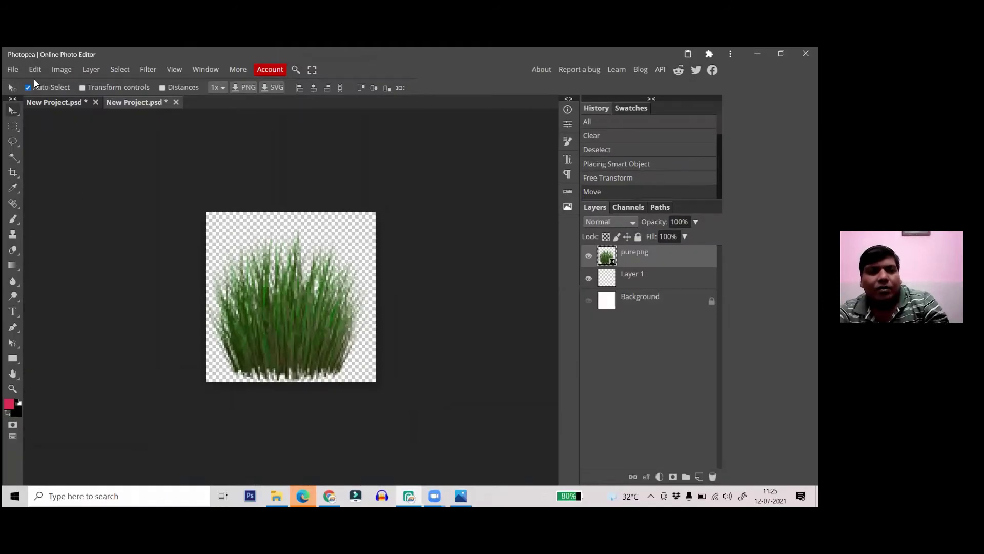
pyautogui.press('1')
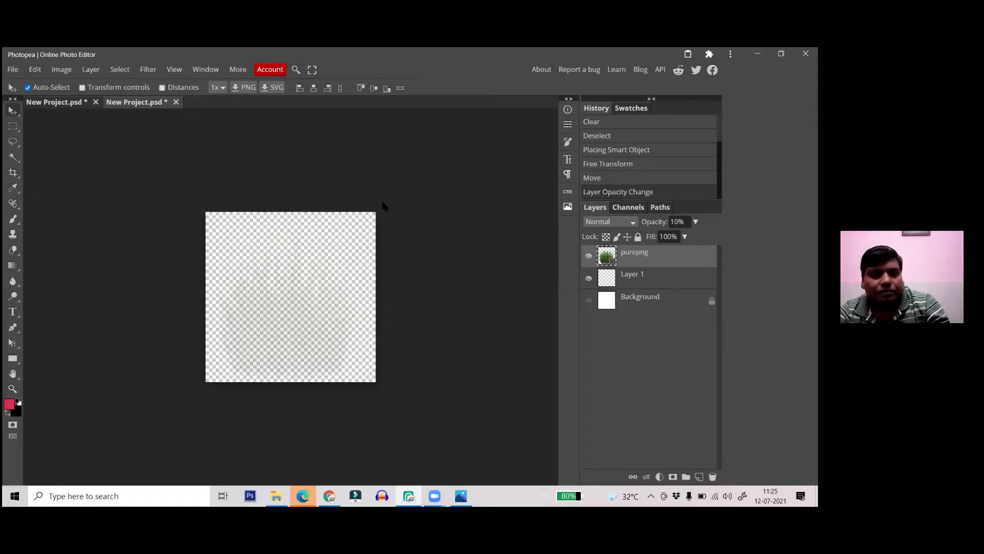
pyautogui.click(587, 256)
pyautogui.click(587, 257)
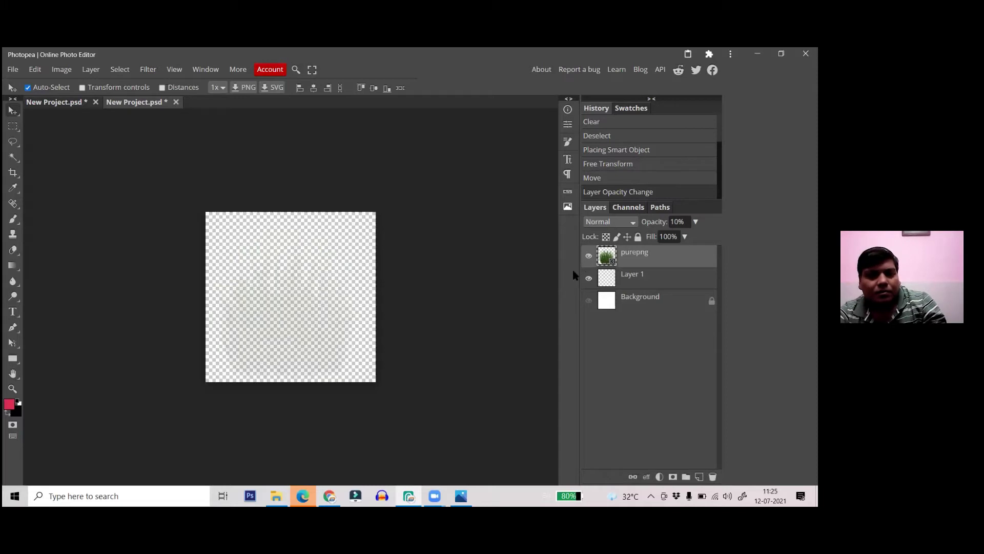
pyautogui.click(588, 255)
pyautogui.hotkey('ctrl', 'z')
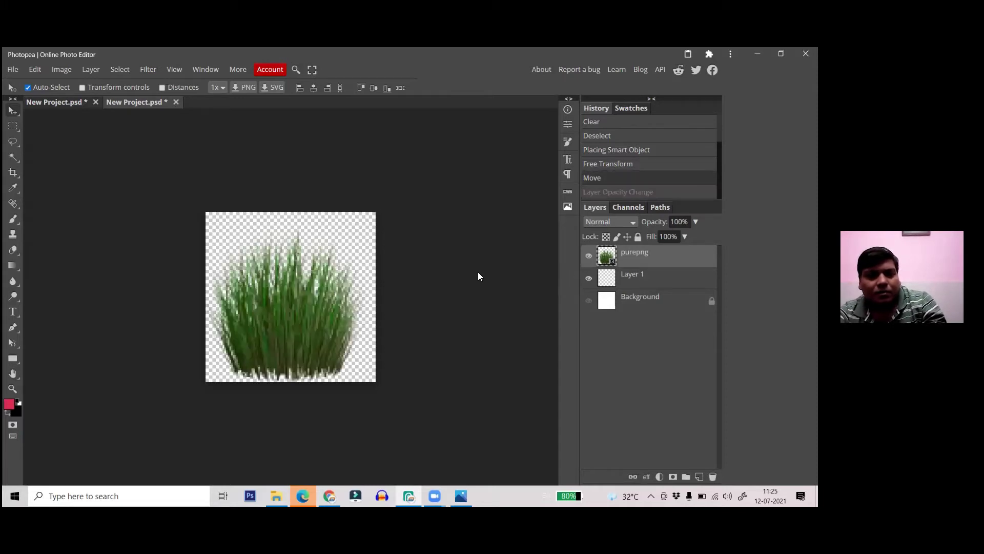
pyautogui.click(35, 69)
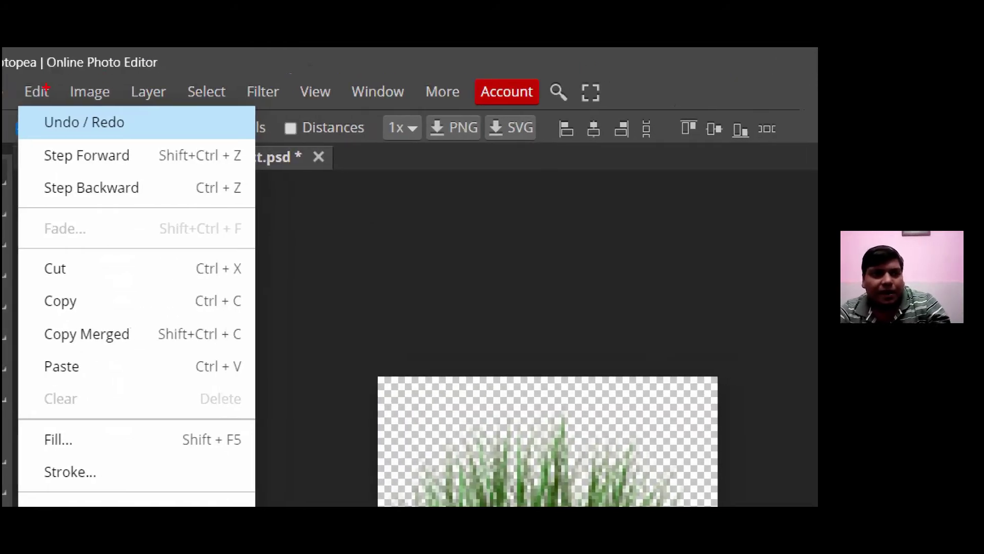
pyautogui.moveTo(31, 71)
pyautogui.mouseDown()
pyautogui.moveTo(10, 109)
pyautogui.moveTo(109, 77)
pyautogui.mouseUp()
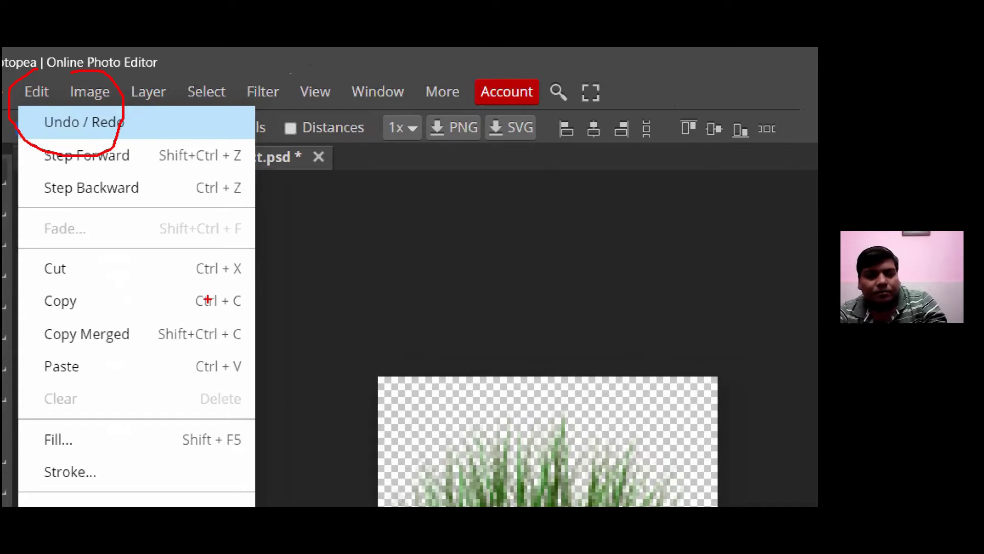
pyautogui.click(411, 482)
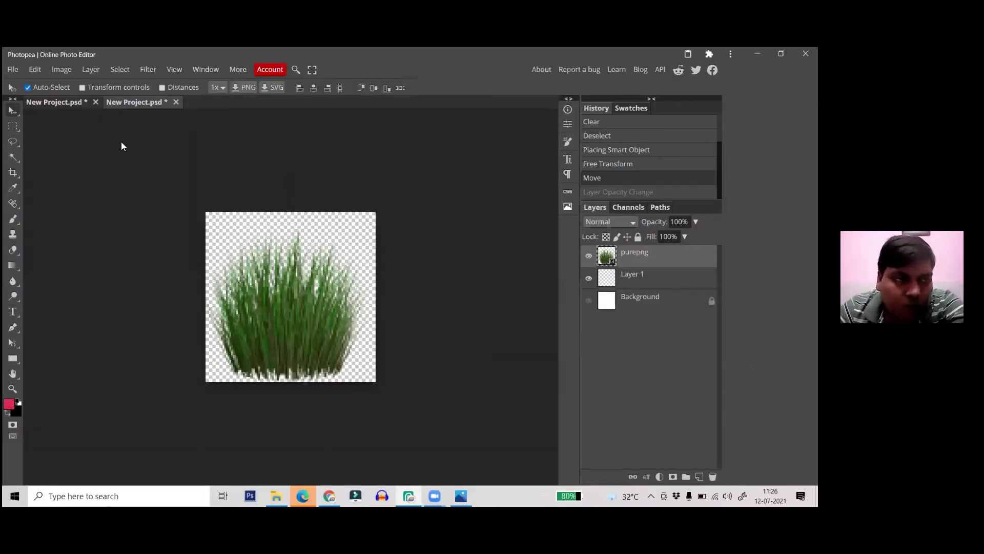
# - Define a new brush from the grass clump in the small project
pyautogui.click(35, 70)
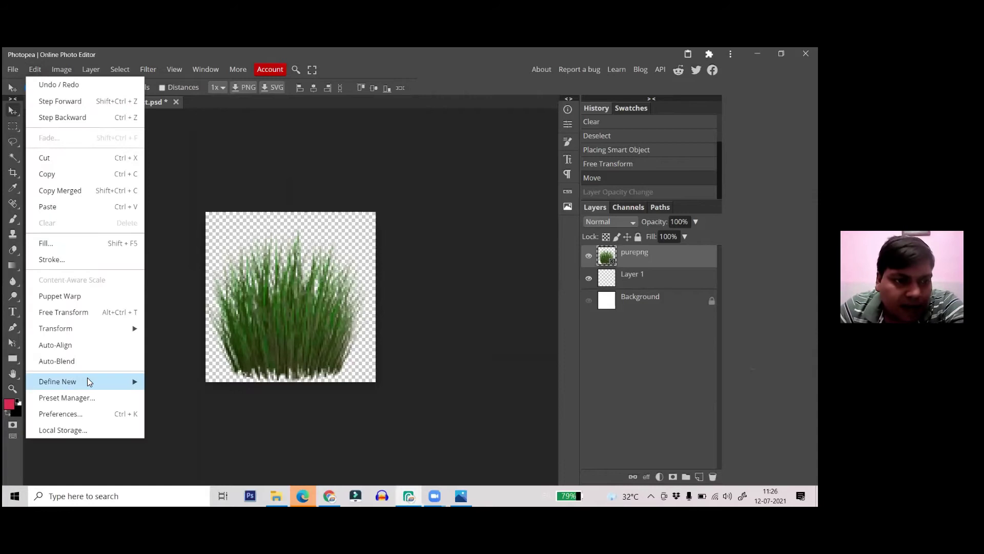
pyautogui.moveTo(131, 383)
pyautogui.click(175, 402)
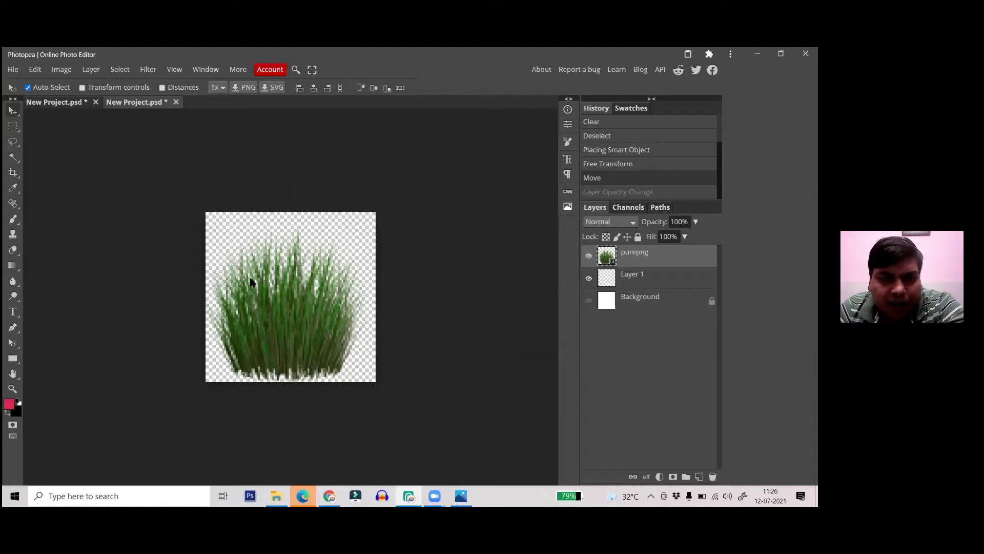
# - Go to the large project with the white Layer 1 and rename the newly defined brush tip as Grass
pyautogui.click(59, 102)
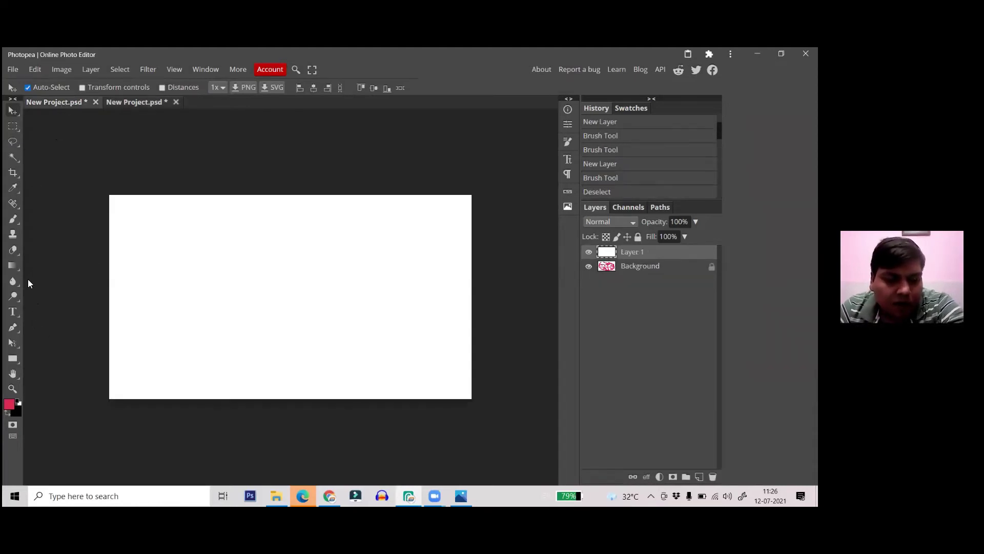
pyautogui.press('b')
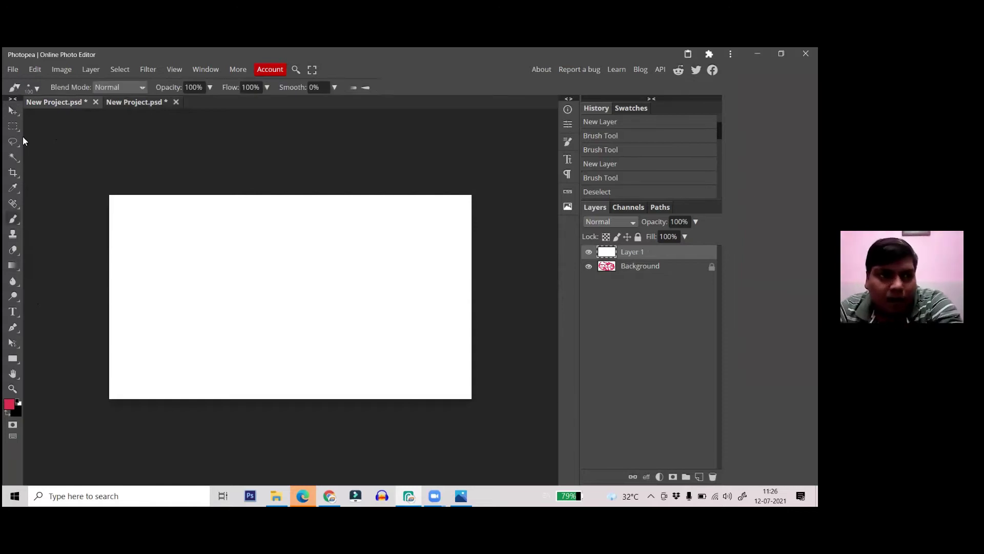
pyautogui.click(36, 89)
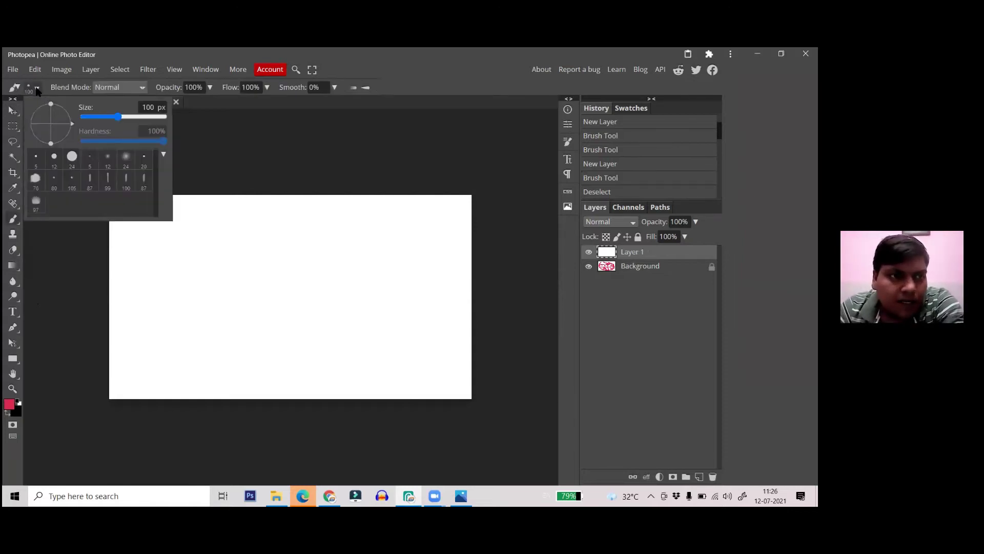
pyautogui.rightClick(36, 210)
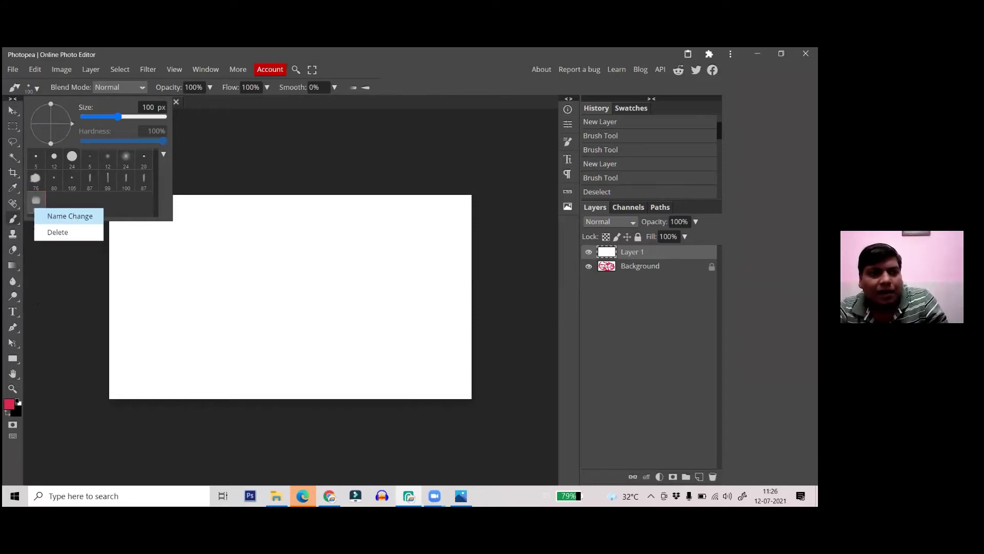
pyautogui.click(70, 216)
pyautogui.write('Grass')
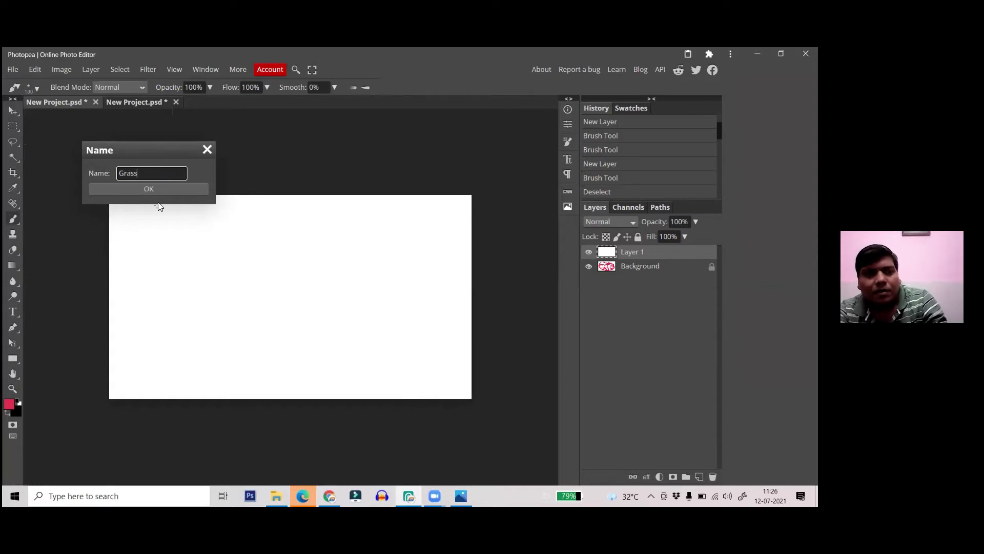
pyautogui.click(173, 192)
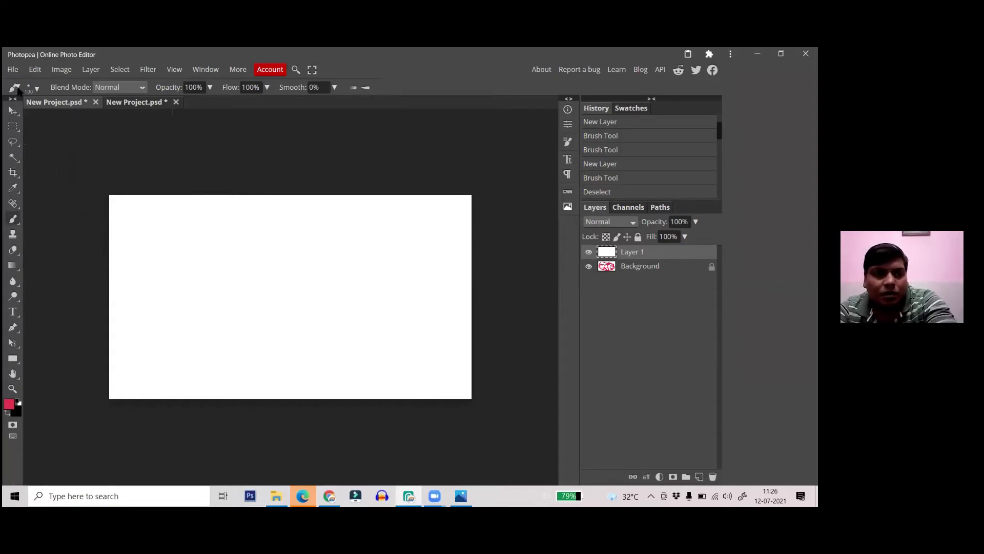
# - Choose the custom grass brush tip and set the foreground color to bright green 55f612
pyautogui.click(34, 87)
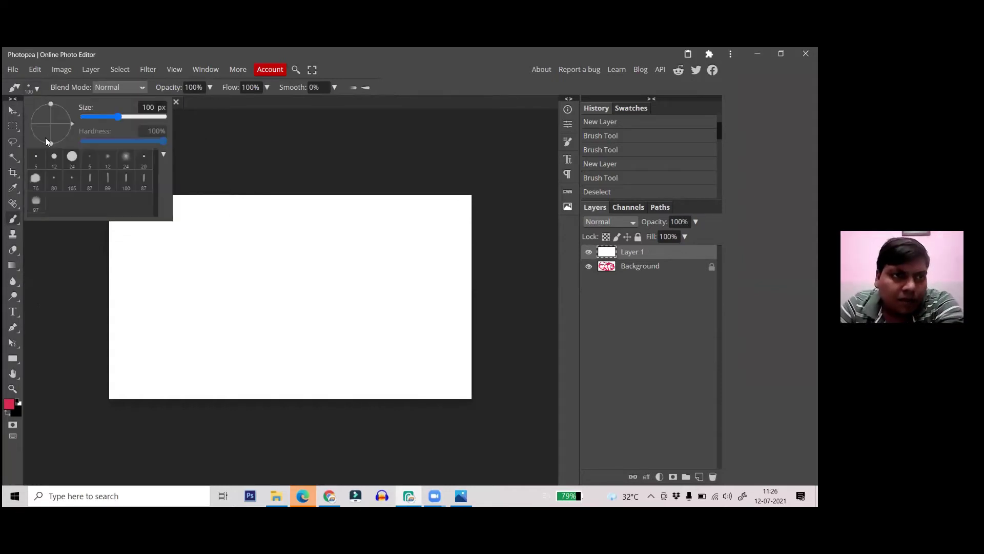
pyautogui.click(37, 202)
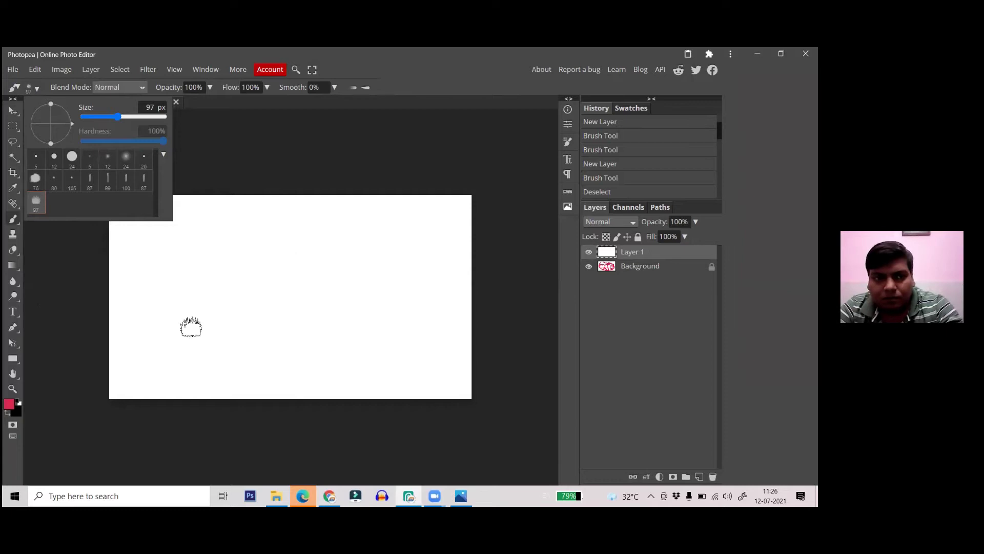
pyautogui.click(8, 405)
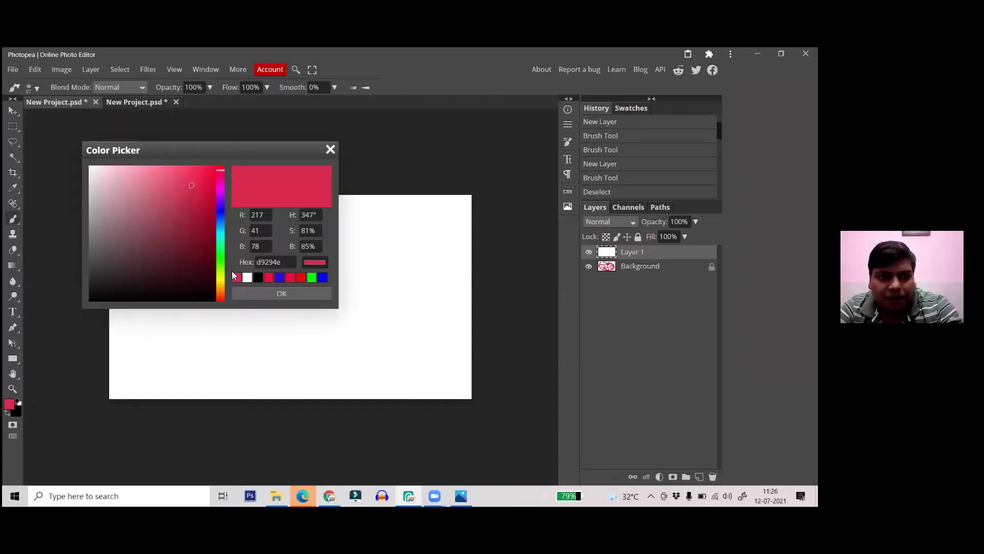
pyautogui.click(218, 261)
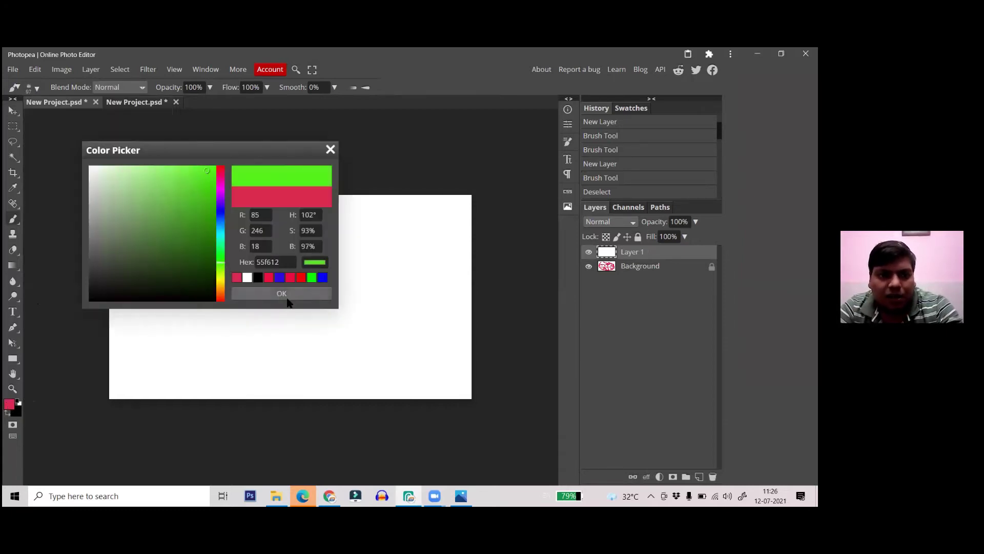
pyautogui.click(282, 293)
# - Enlarge the grass brush to about 430 px and stamp green grass clumps in rows across the white Layer 1
pyautogui.press(']')
pyautogui.press(']')
pyautogui.press(']')
pyautogui.press(']')
pyautogui.press(']')
pyautogui.press(']')
pyautogui.press(']')
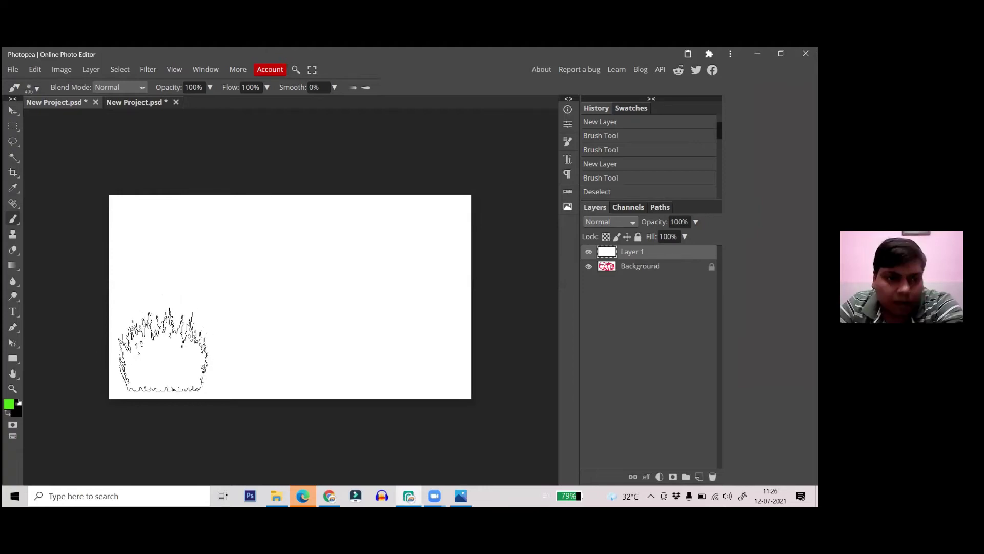
pyautogui.click(163, 351)
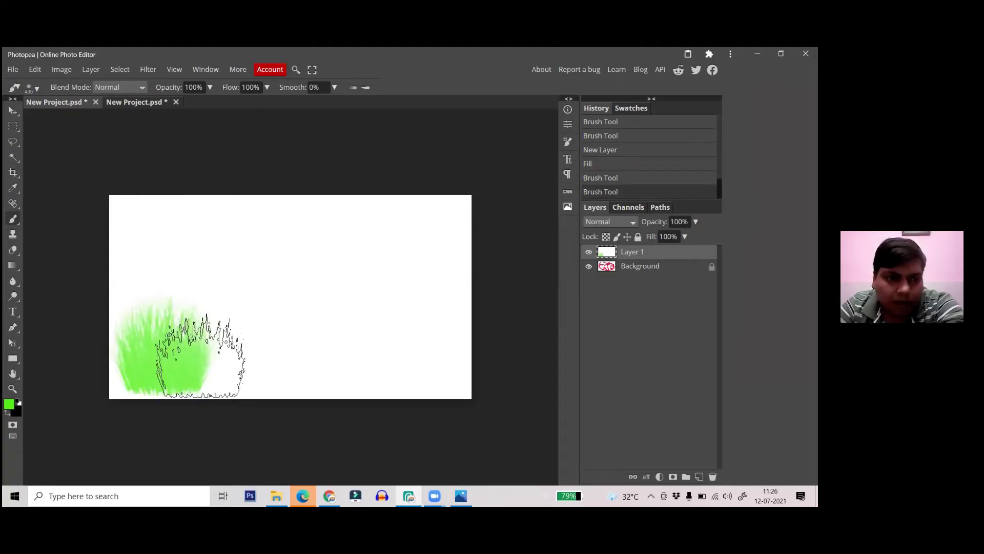
pyautogui.click(254, 351)
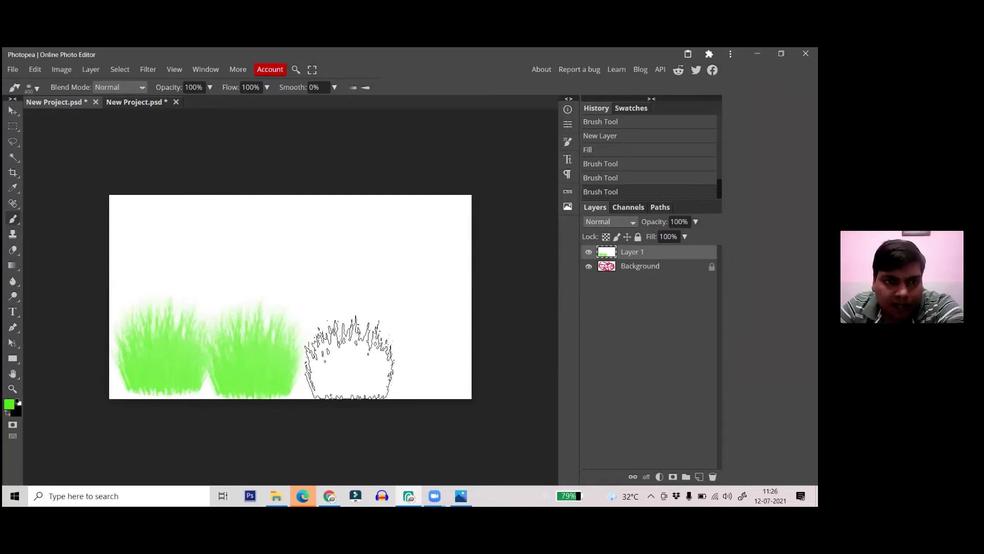
pyautogui.click(349, 351)
pyautogui.click(413, 229)
pyautogui.click(314, 237)
pyautogui.click(220, 233)
pyautogui.click(158, 234)
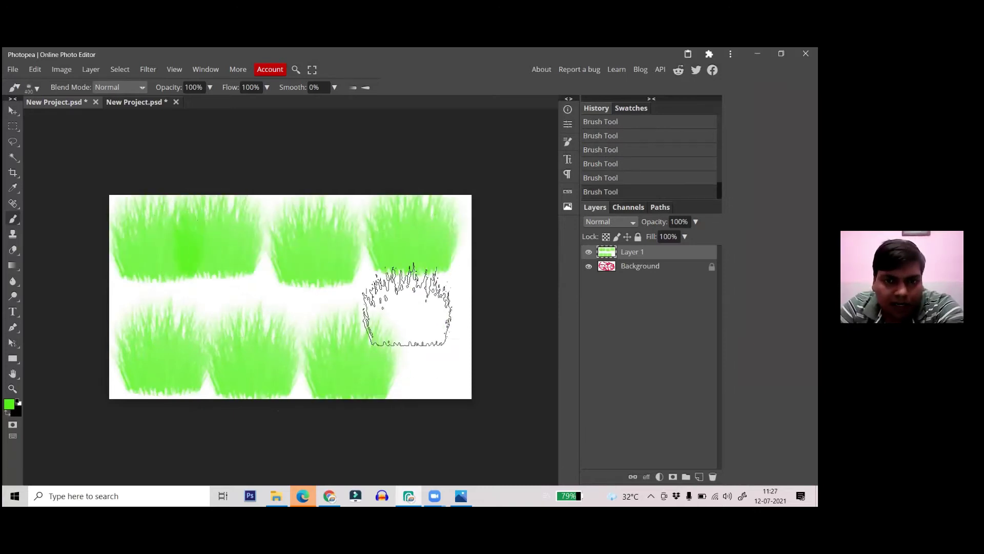
pyautogui.click(432, 331)
pyautogui.click(355, 313)
pyautogui.click(268, 312)
pyautogui.click(187, 310)
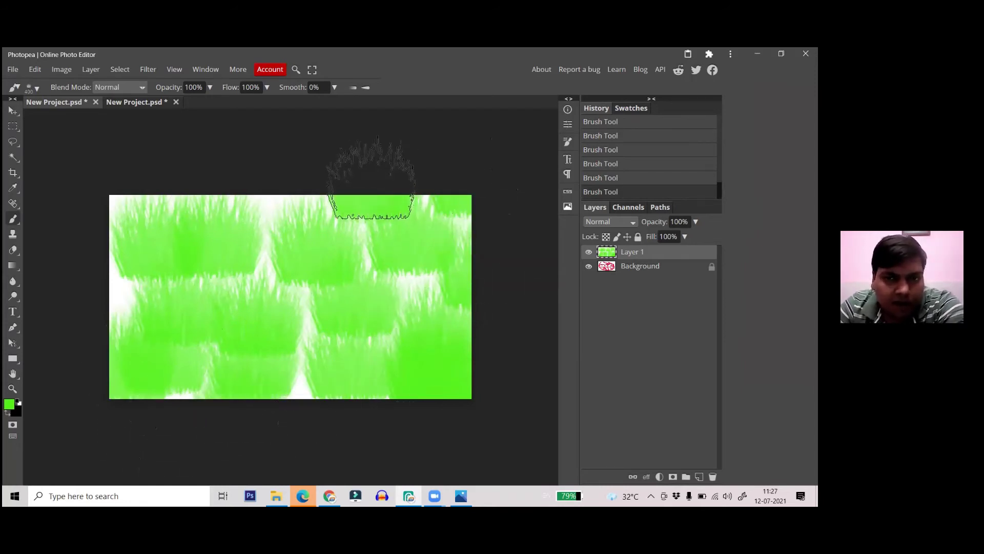
# - Paint green grass clumps over the remaining white gaps along the upper part of Layer 1
pyautogui.moveTo(260, 187)
pyautogui.mouseDown()
pyautogui.moveTo(152, 194)
pyautogui.moveTo(121, 341)
pyautogui.moveTo(308, 391)
pyautogui.moveTo(303, 341)
pyautogui.moveTo(276, 295)
pyautogui.mouseUp()
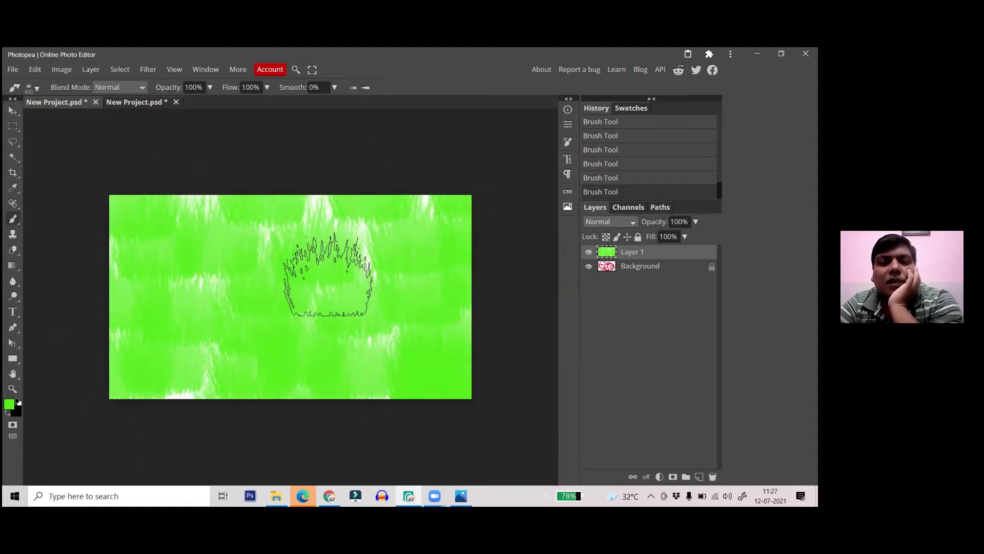
pyautogui.hotkey('ctrl', 'a')
pyautogui.hotkey('ctrl', 'a')
pyautogui.hotkey('ctrl', 'a')
pyautogui.hotkey('ctrl', 'a')
pyautogui.hotkey('ctrl', 'a')
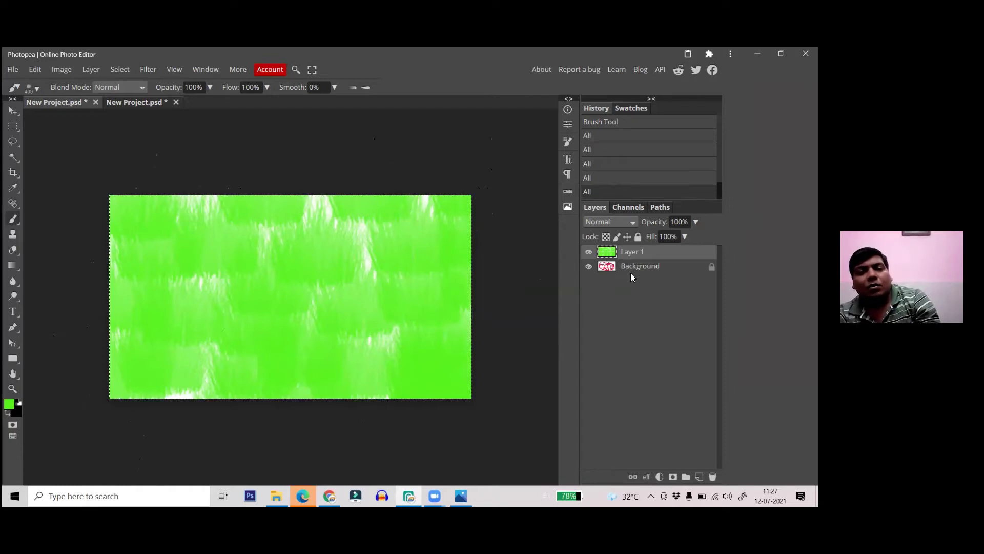
pyautogui.hotkey('ctrl', 'd')
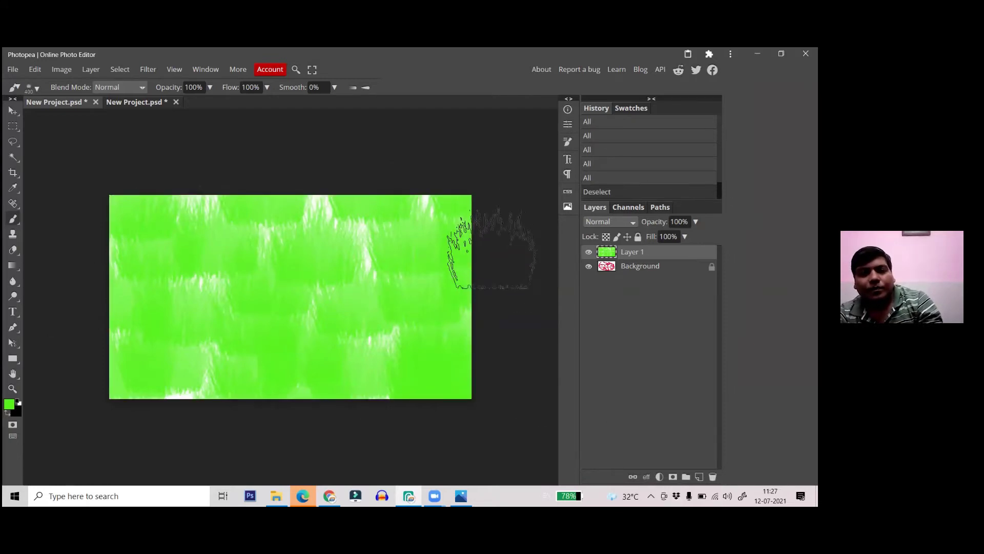
# - Add a new layer above Layer 1, reset the colors to make white the foreground, and fill the layer with white
pyautogui.click(699, 477)
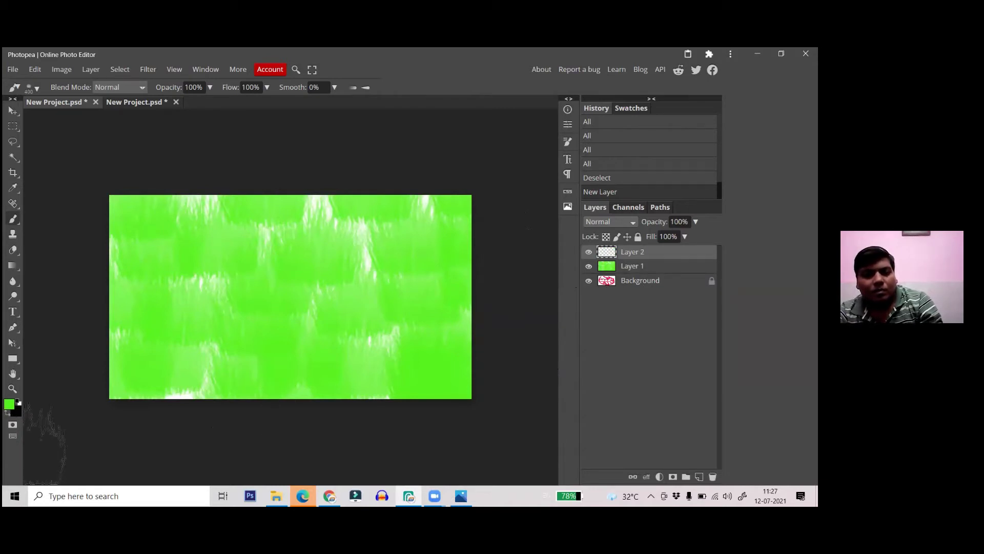
pyautogui.press('x')
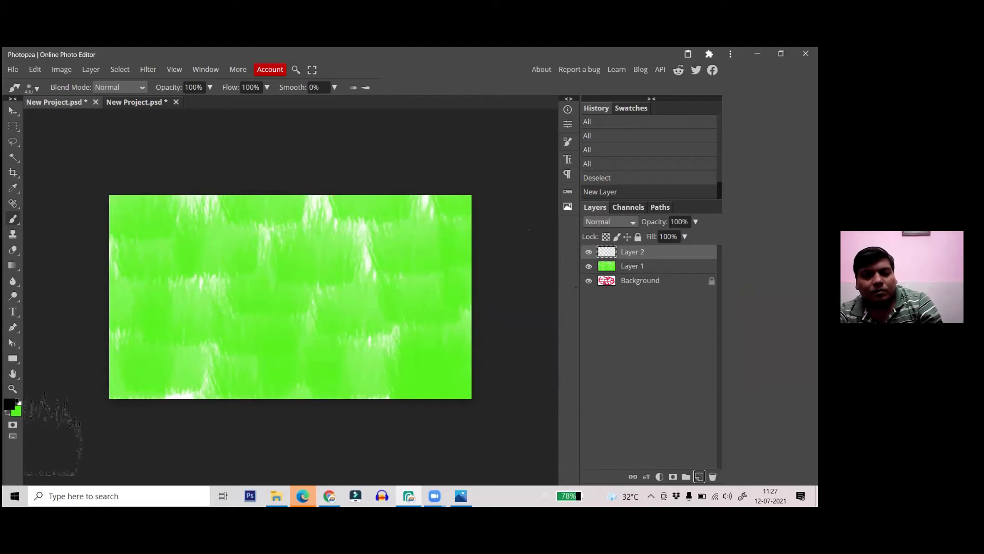
pyautogui.press('d')
pyautogui.press('x')
pyautogui.hotkey('alt', 'BackSpace')
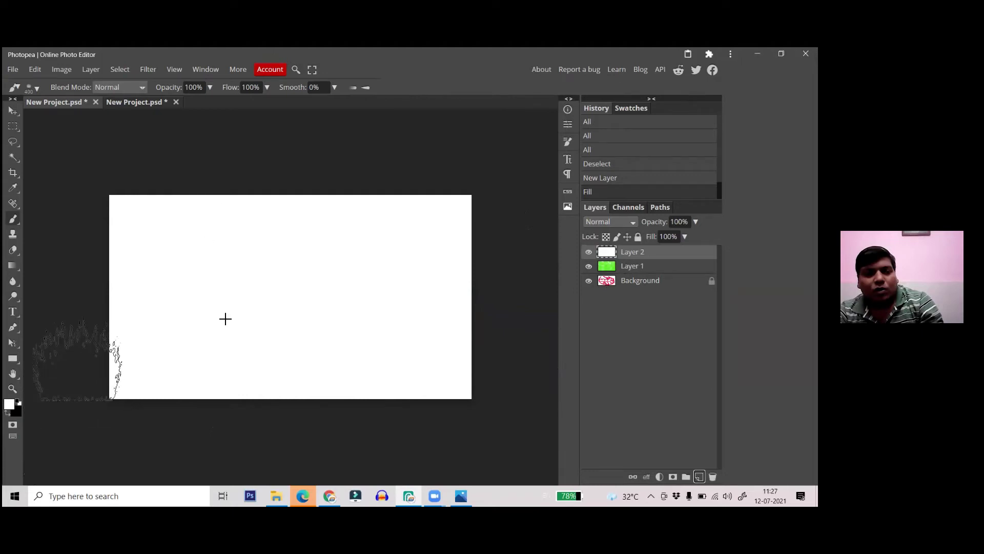
# - Set the foreground color to red and stamp overlapping grass clumps across the white Layer 2 with the grass brush
pyautogui.click(240, 290)
pyautogui.click(171, 343)
pyautogui.click(267, 338)
pyautogui.click(344, 272)
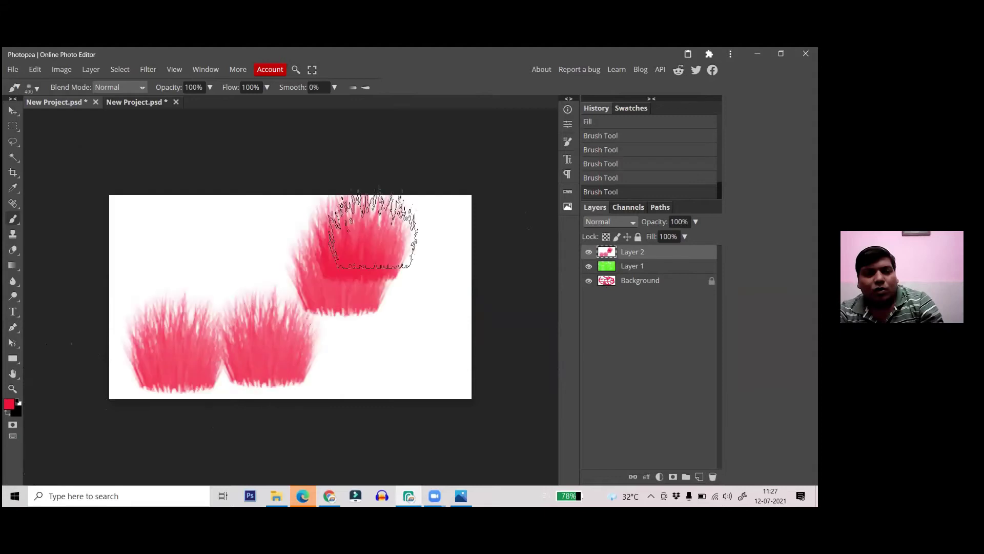
pyautogui.click(359, 233)
pyautogui.click(415, 329)
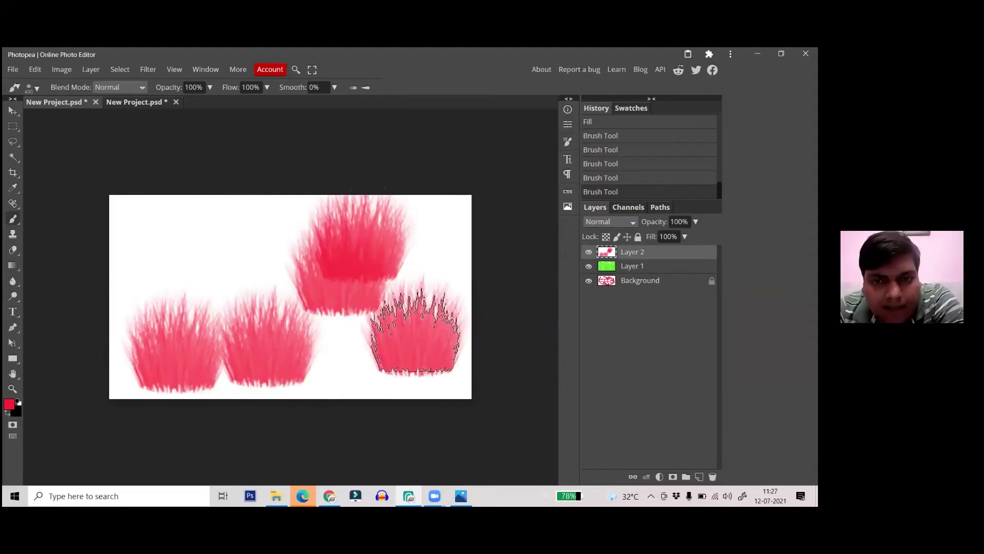
pyautogui.click(435, 233)
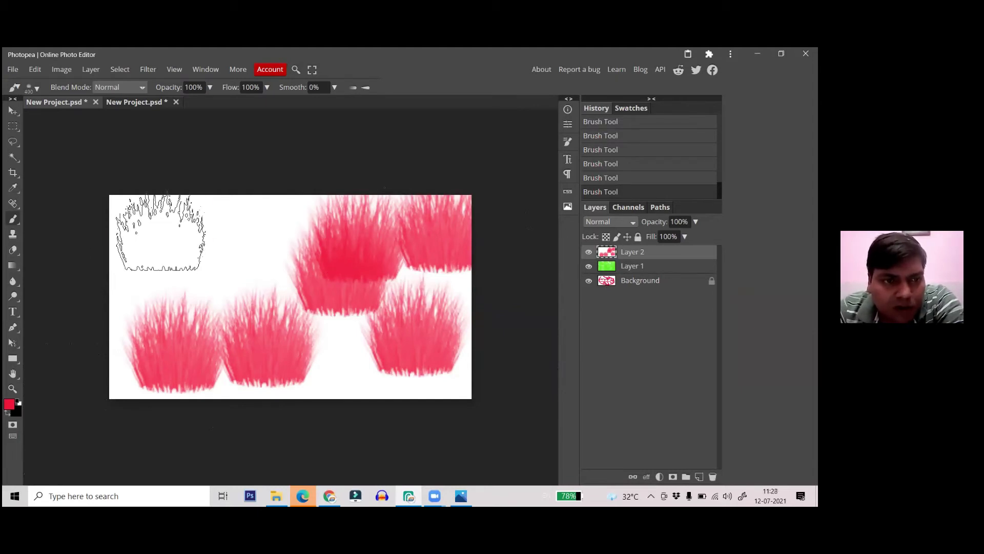
pyautogui.click(161, 234)
pyautogui.click(110, 335)
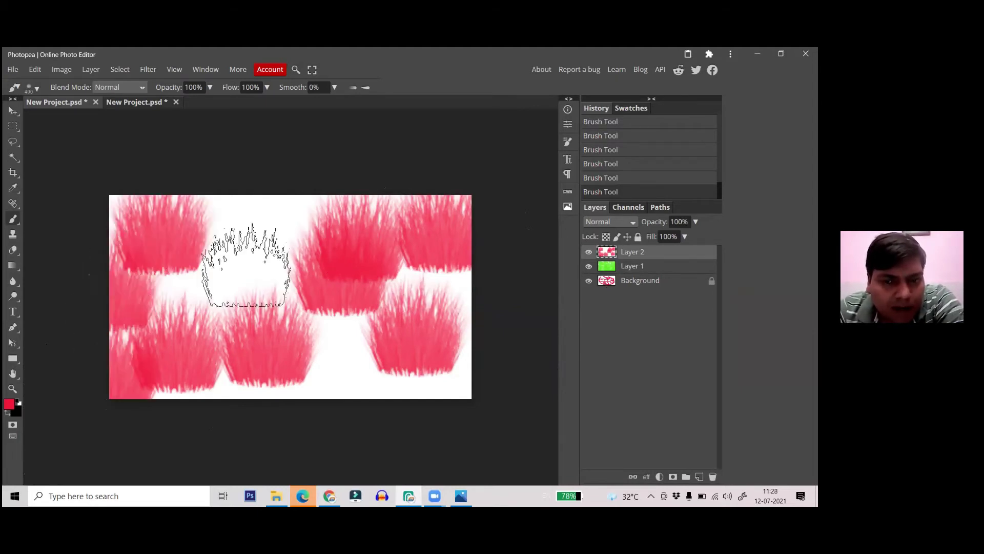
pyautogui.click(264, 238)
pyautogui.moveTo(264, 238)
pyautogui.mouseDown()
pyautogui.moveTo(327, 350)
pyautogui.moveTo(441, 283)
pyautogui.moveTo(201, 307)
pyautogui.moveTo(421, 338)
pyautogui.mouseUp()
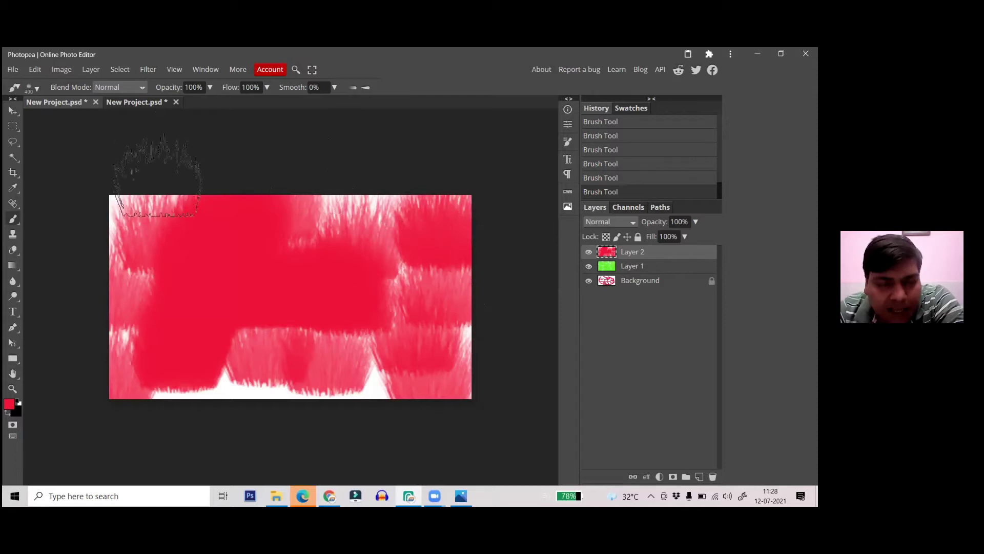
# - Start a new project from the dark purple template with the pink flower
pyautogui.click(12, 70)
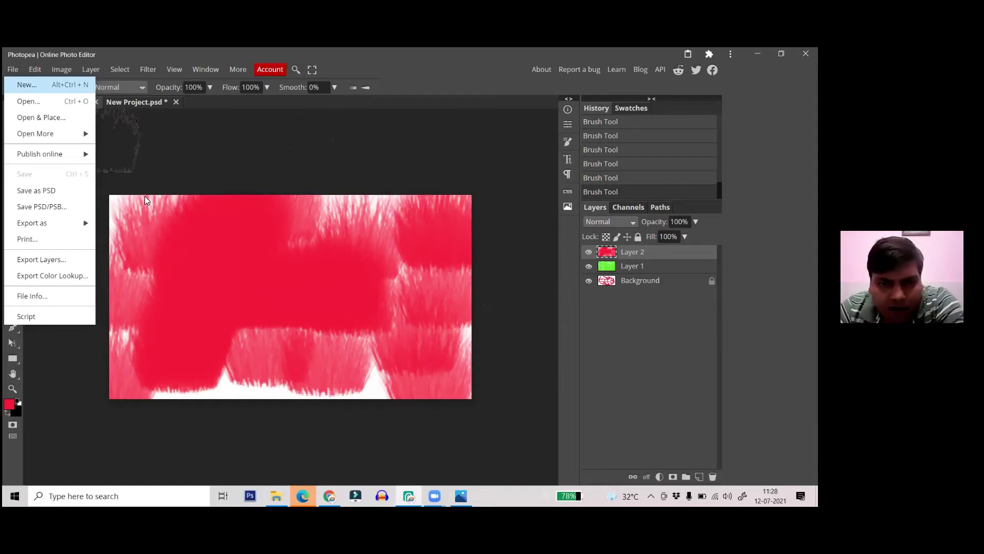
pyautogui.press('Return')
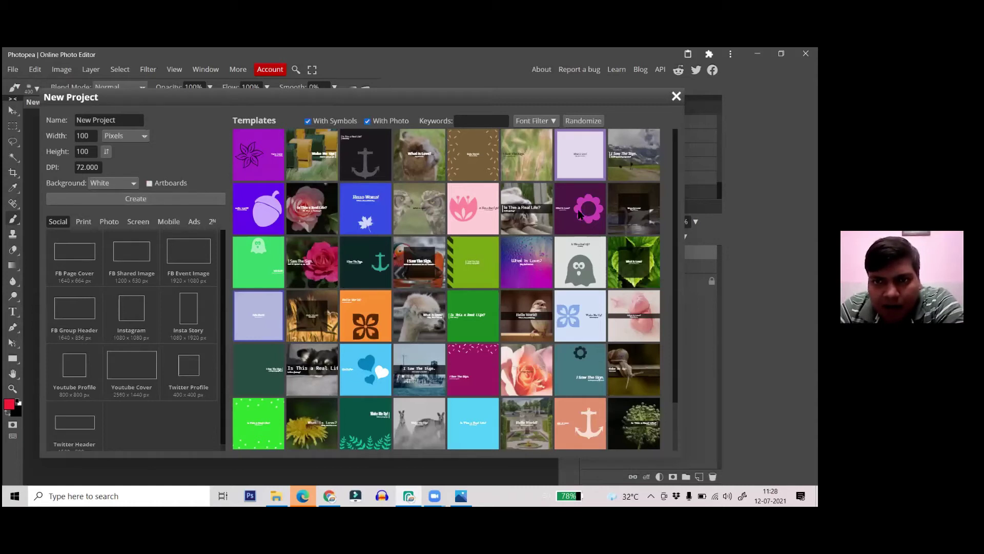
pyautogui.scroll(-1, 580, 213)
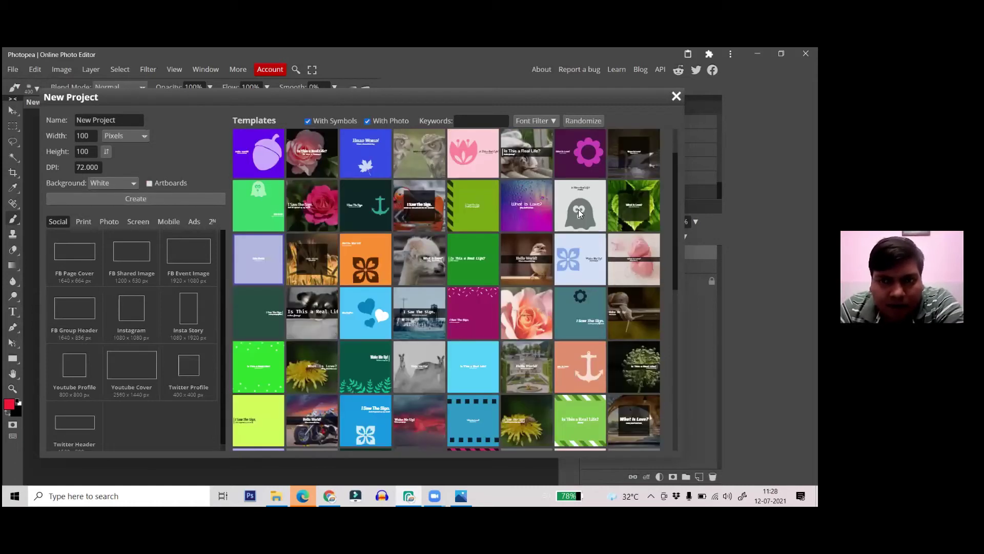
pyautogui.click(578, 209)
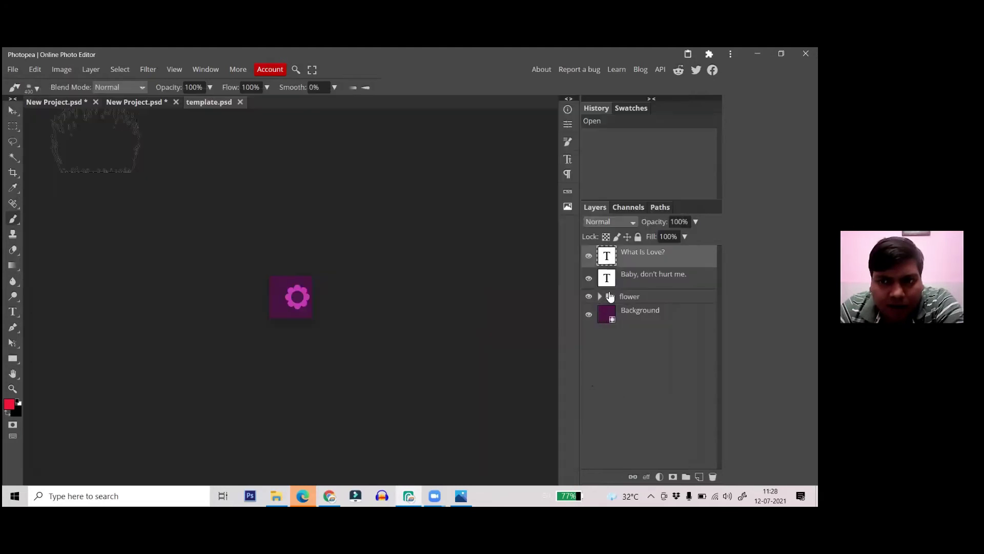
# - Hide both text layers and the Background layer of the flower template
pyautogui.click(588, 278)
pyautogui.click(588, 256)
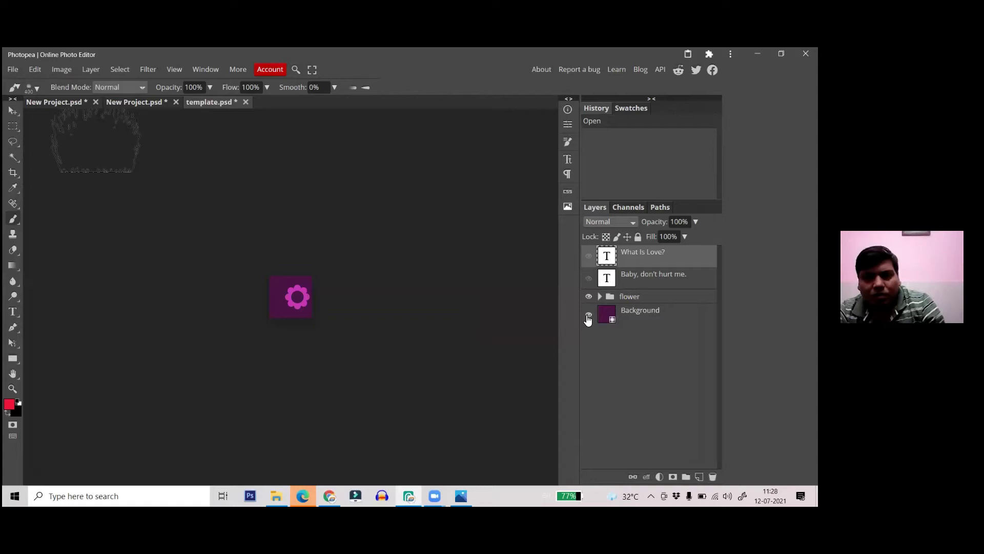
pyautogui.click(589, 316)
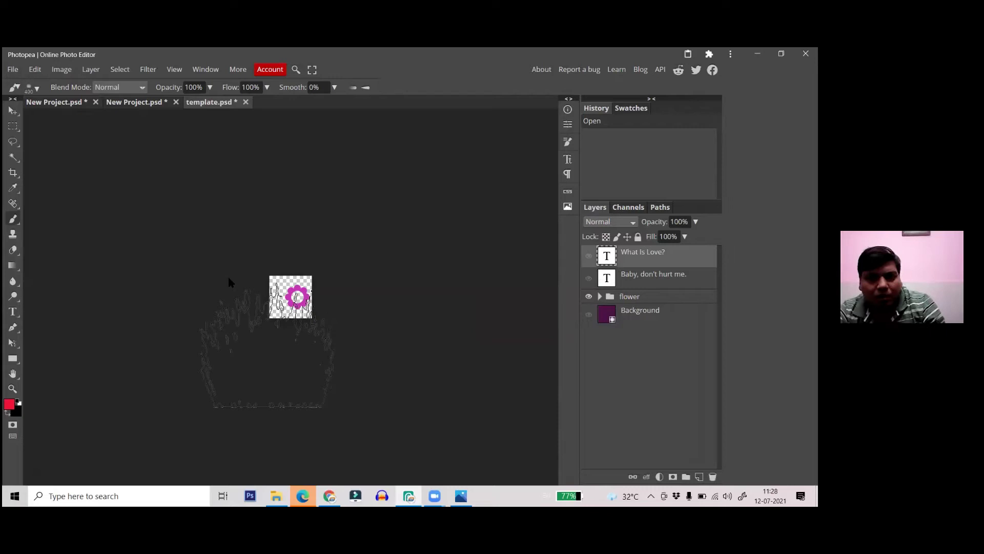
# - Move the pink flower to the center of the canvas and define a new brush from it
pyautogui.press('v')
pyautogui.click(256, 280)
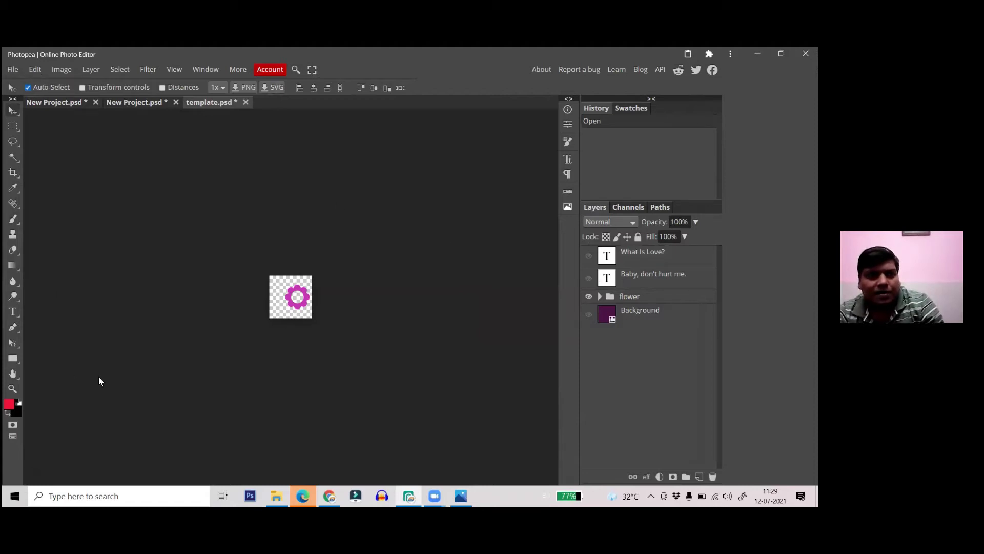
pyautogui.click(174, 398)
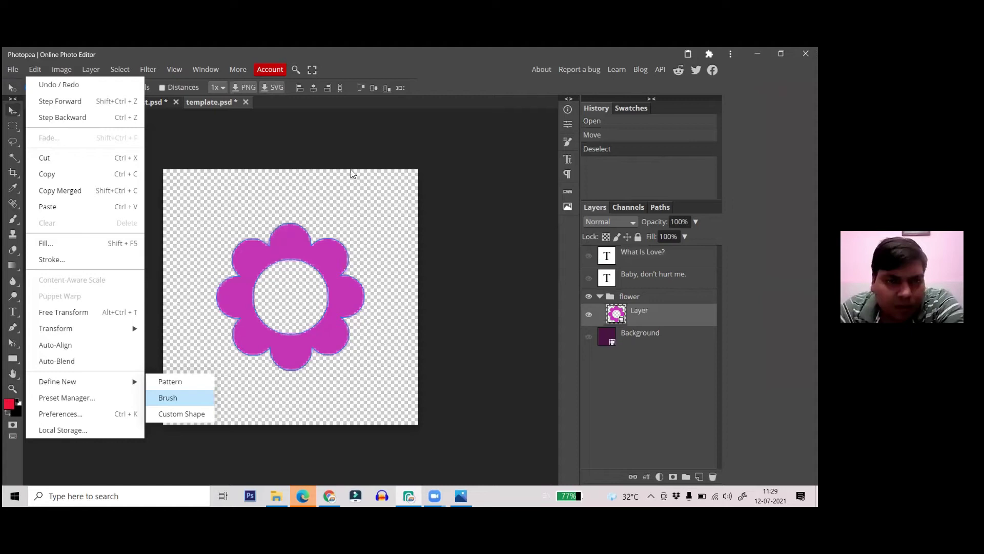
pyautogui.press('Escape')
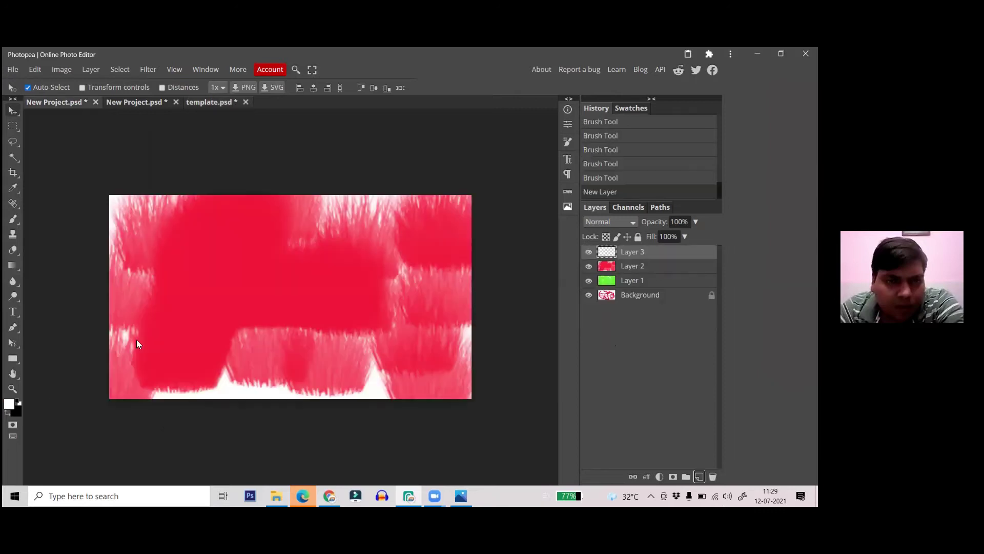
# - In the large project, fill the new Layer 3 with white and stamp red flowers across it with the custom flower brush
pyautogui.hotkey('alt', 'BackSpace')
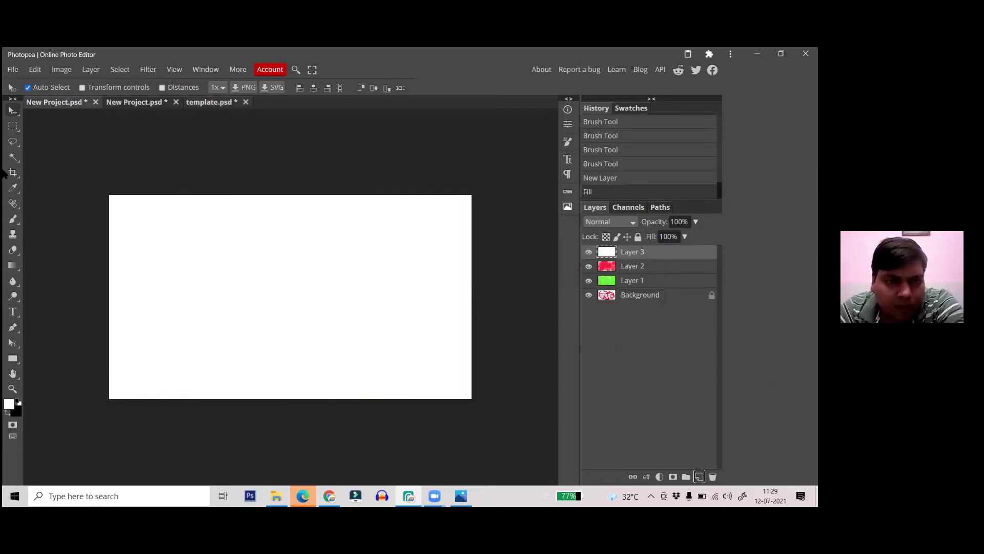
pyautogui.press('b')
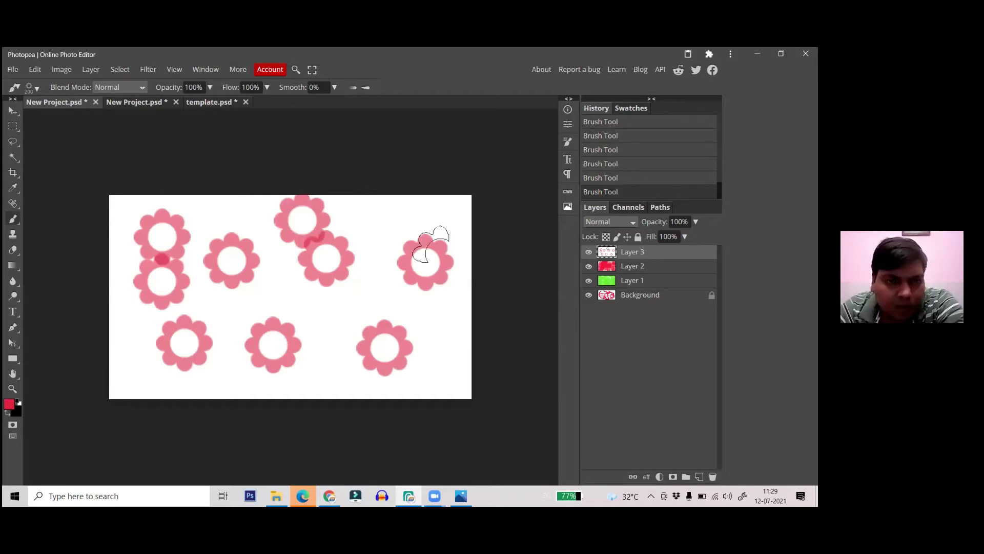
pyautogui.click(432, 244)
pyautogui.click(368, 357)
pyautogui.click(293, 334)
pyautogui.click(258, 365)
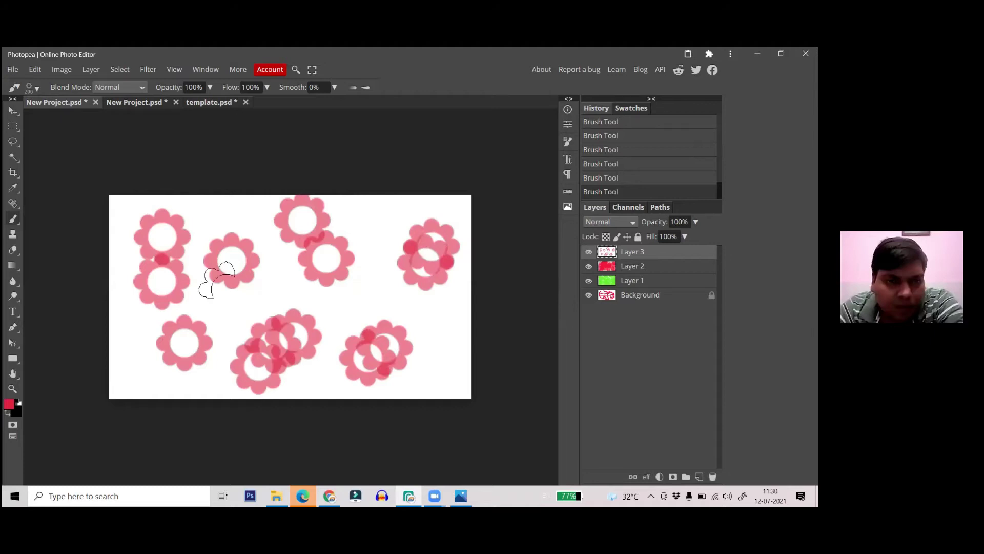
pyautogui.click(251, 286)
pyautogui.click(224, 240)
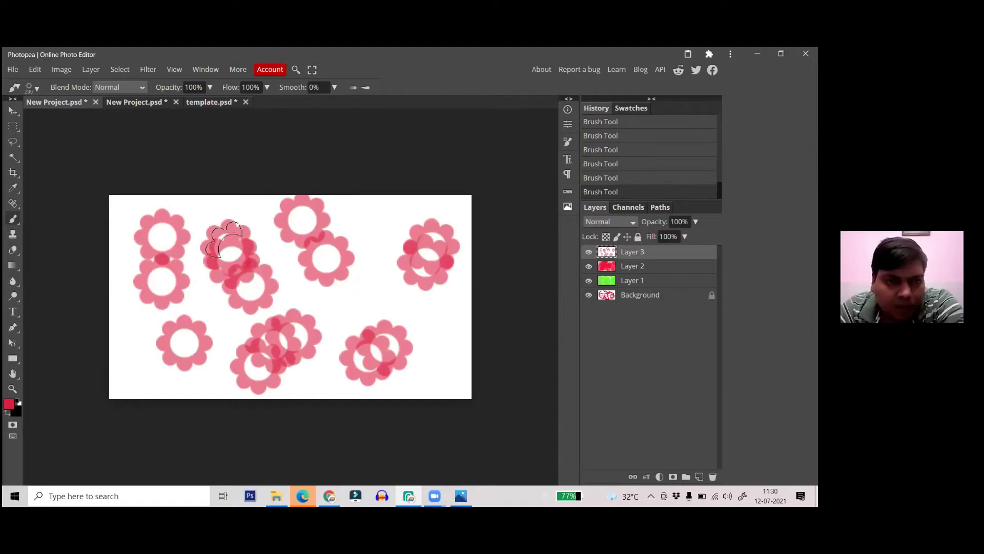
pyautogui.click(332, 259)
pyautogui.click(418, 277)
pyautogui.click(353, 333)
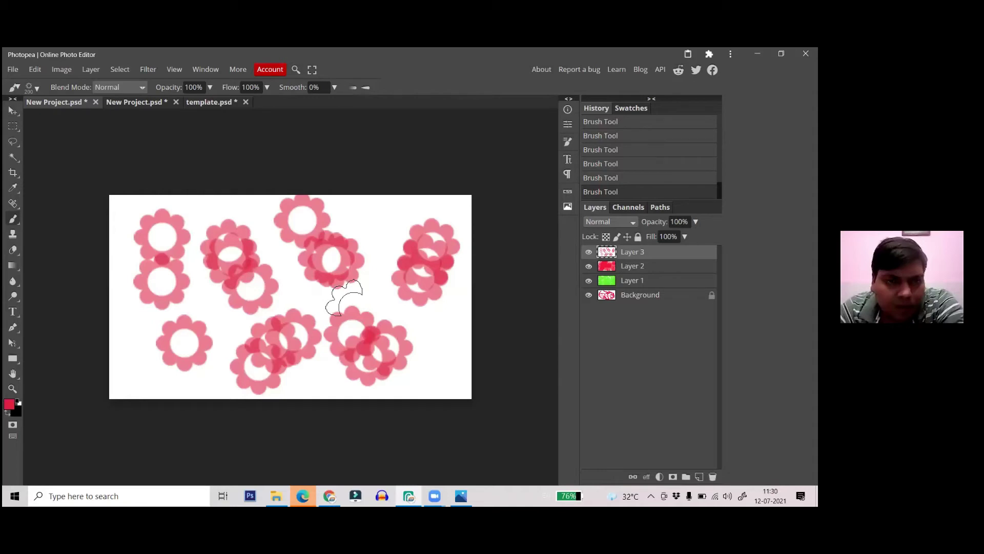
# - Paint continuous curved red strokes over the stamped flowers on Layer 3 with the flower brush
pyautogui.moveTo(344, 297); pyautogui.dragTo(354, 226)
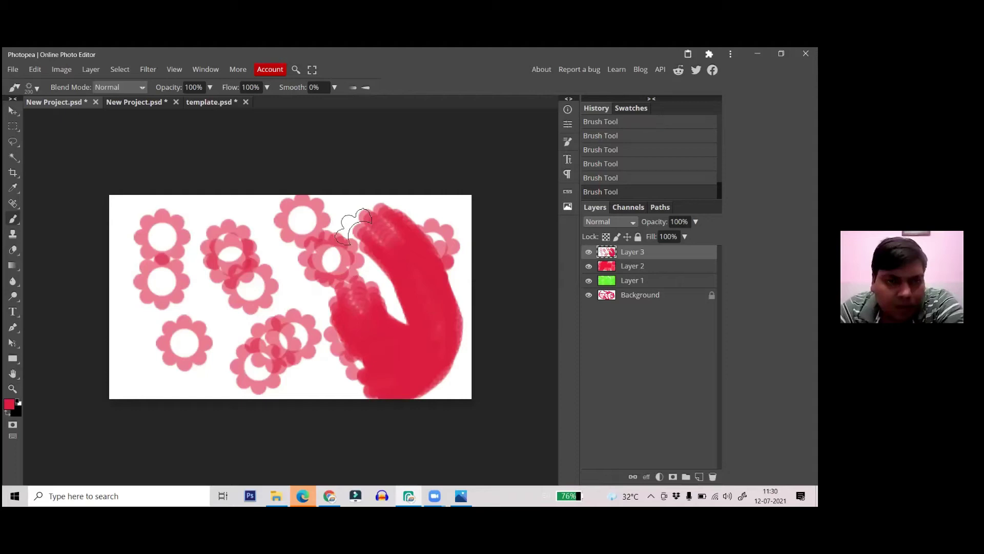
pyautogui.moveTo(354, 227); pyautogui.dragTo(282, 229)
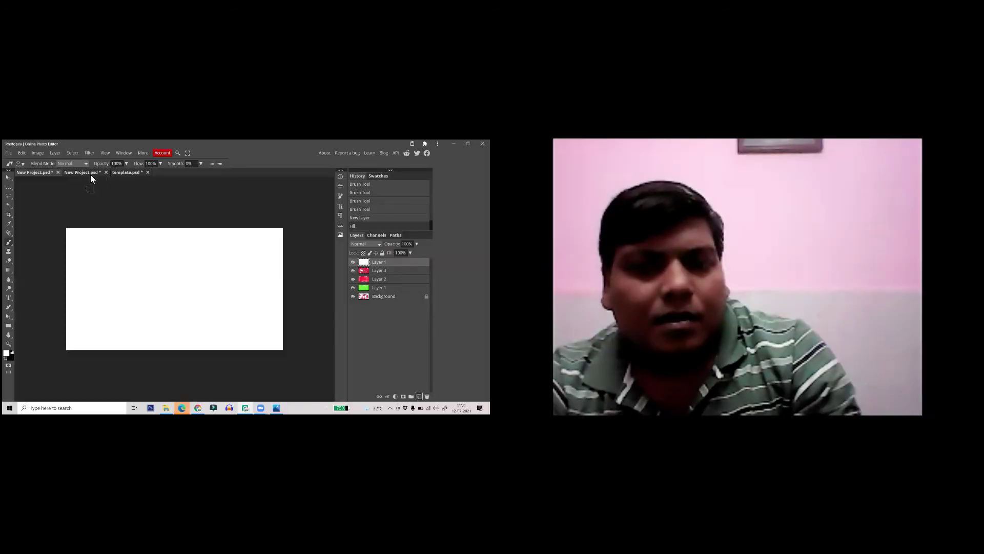
# - Go to template.psd and delete the flower layer inside the flower group
pyautogui.click(128, 173)
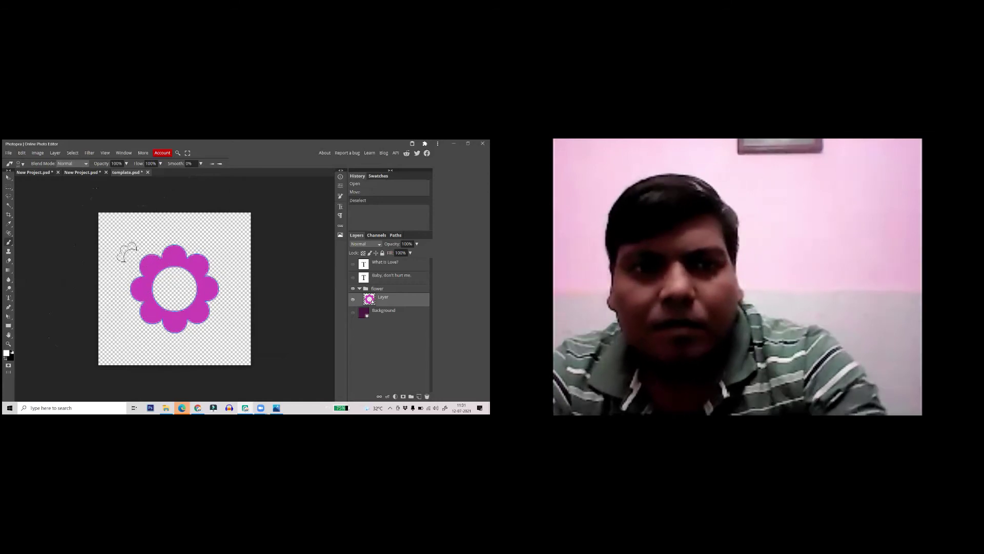
pyautogui.press('v')
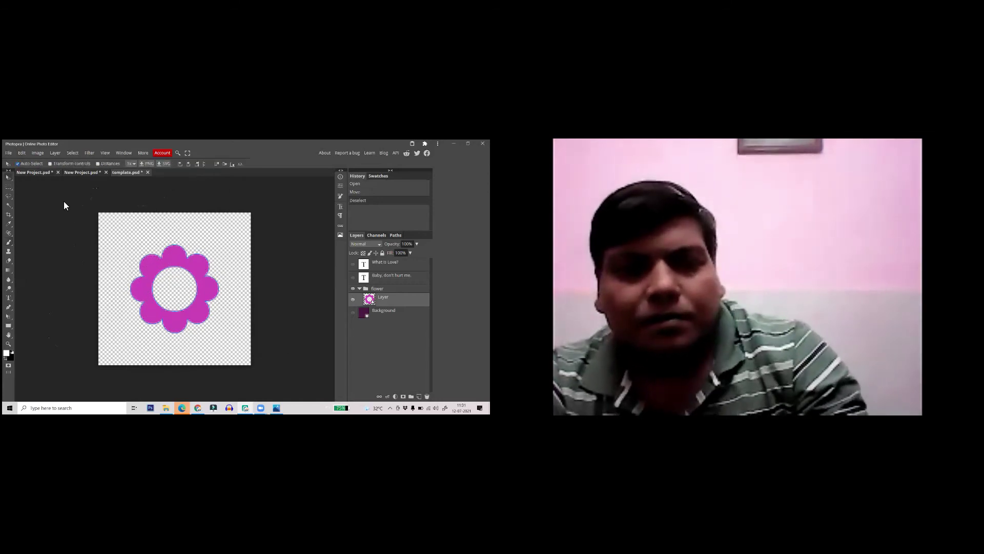
pyautogui.click(9, 153)
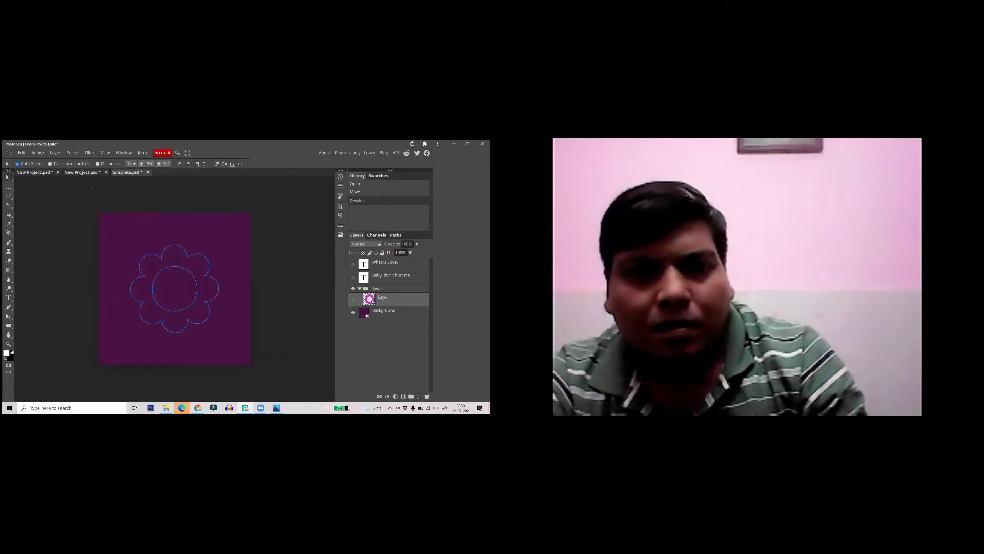
pyautogui.hotkey('ctrl', 'd')
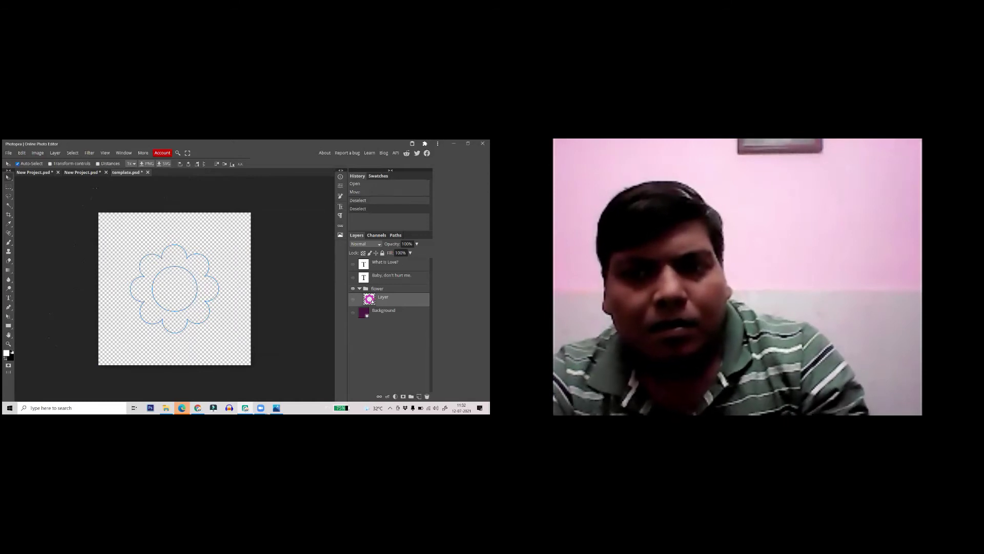
pyautogui.press('Delete')
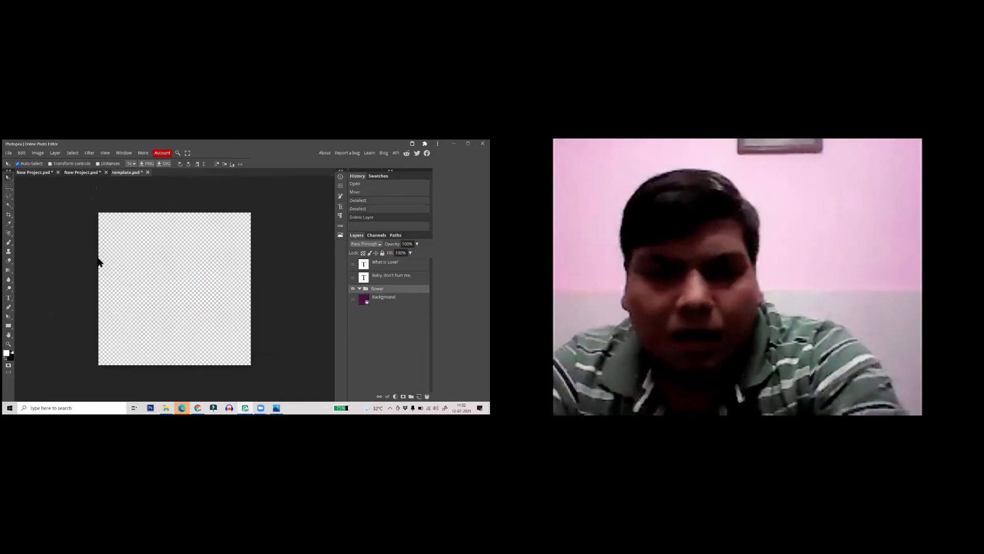
# - Place the red rose PNG from its copied URL into the flower group of the current template project
pyautogui.click(9, 154)
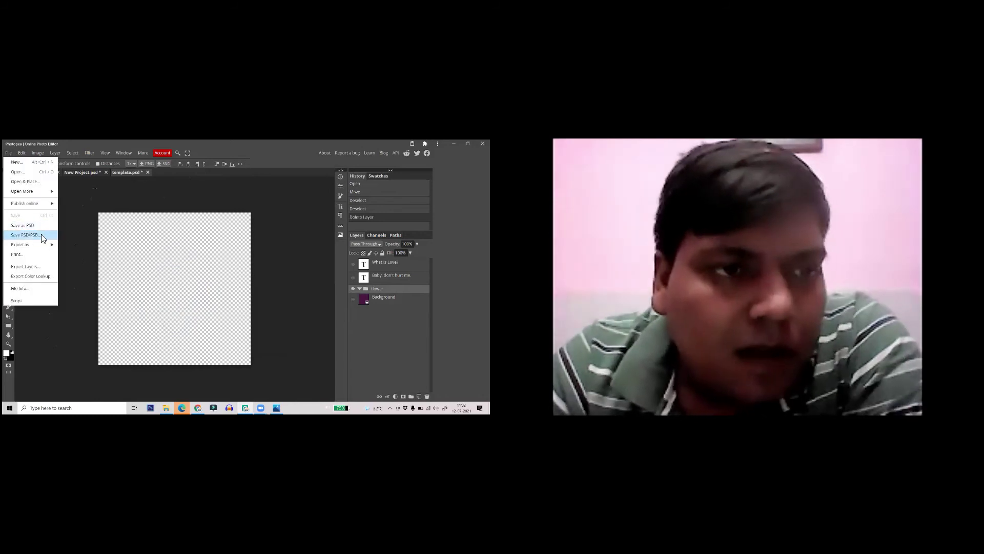
pyautogui.moveTo(33, 193)
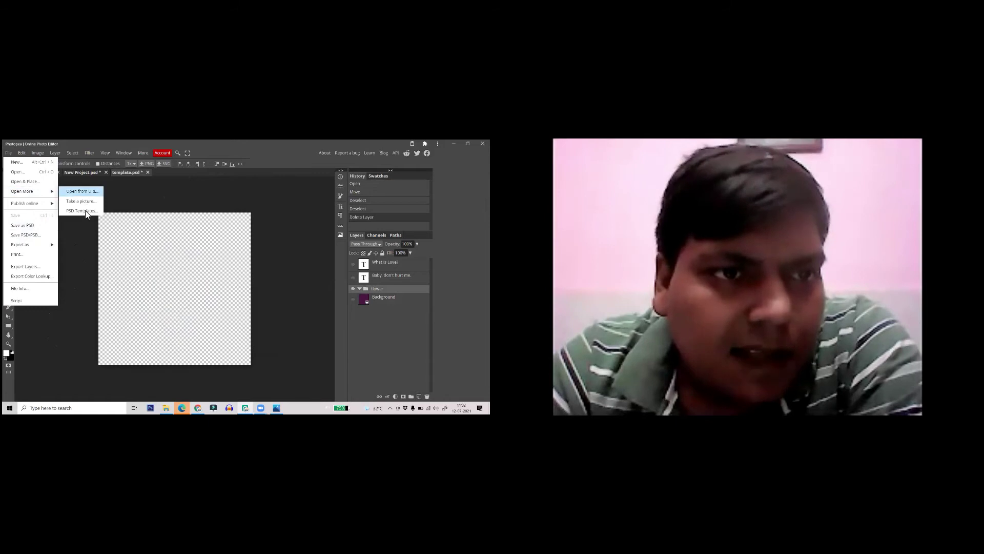
pyautogui.click(89, 192)
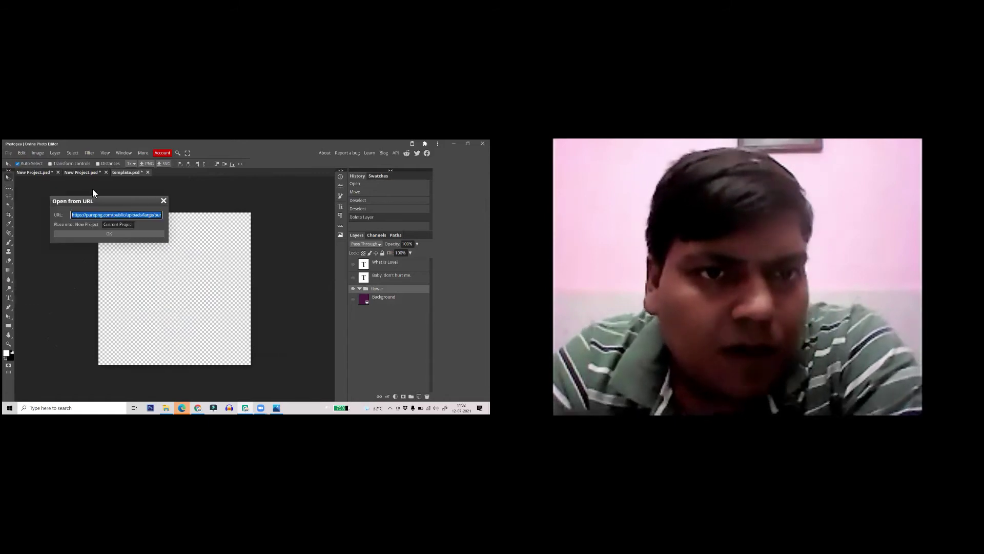
pyautogui.hotkey('ctrl', 'v')
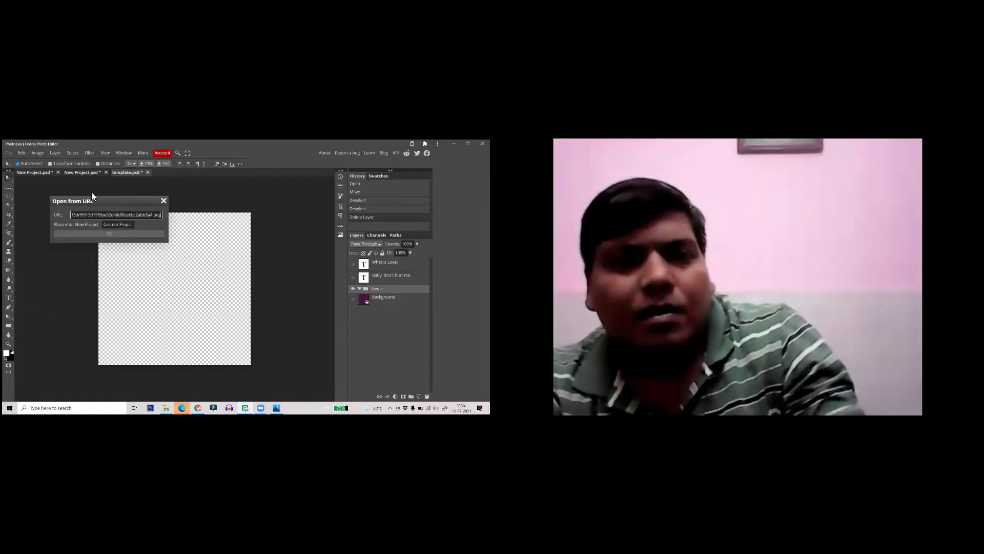
pyautogui.click(121, 234)
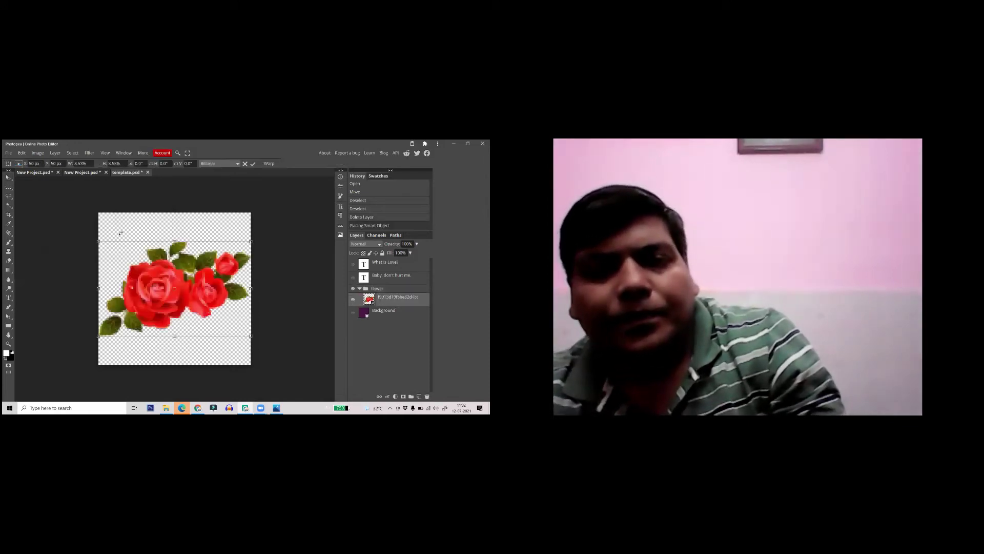
pyautogui.press('Return')
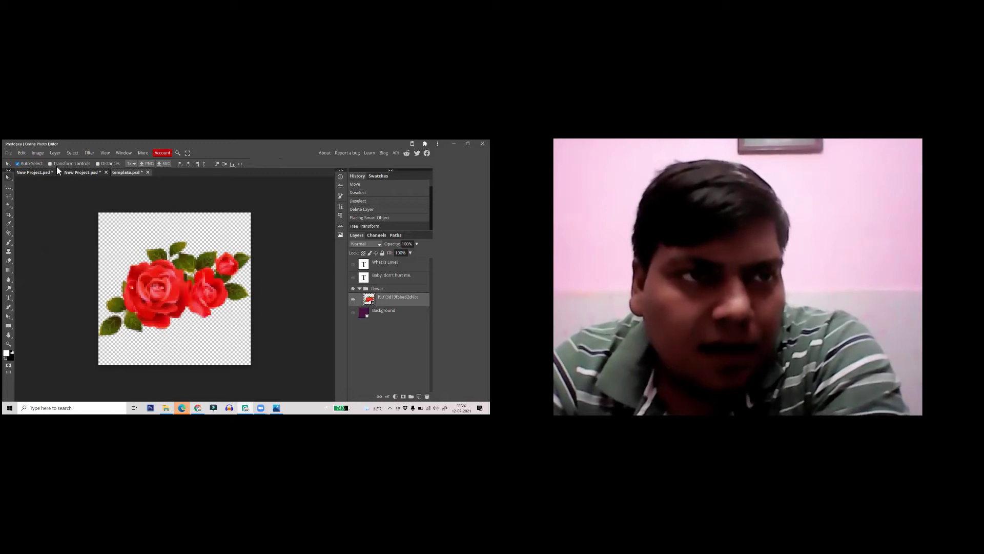
# - Rasterize the placed rose layer and define a new brush from it
pyautogui.click(24, 154)
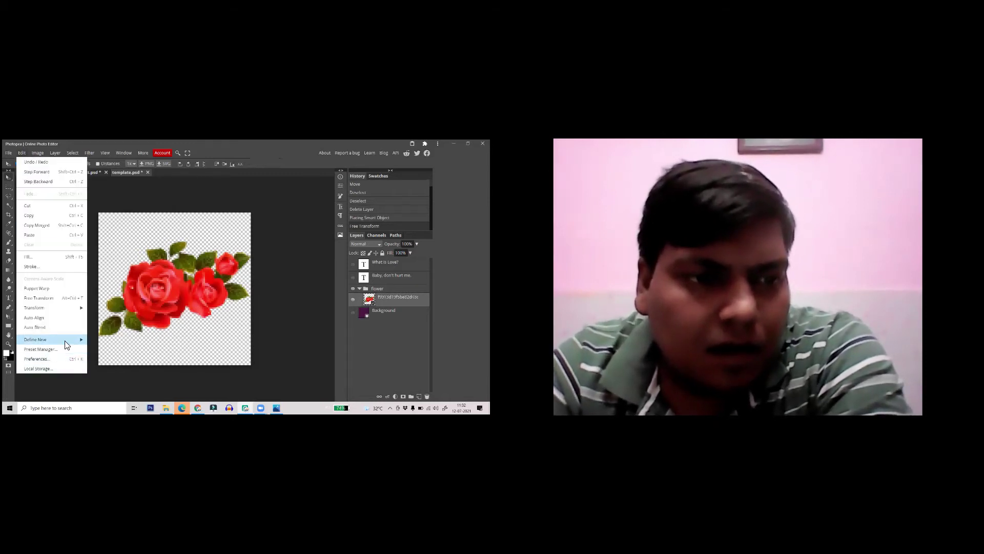
pyautogui.moveTo(65, 340)
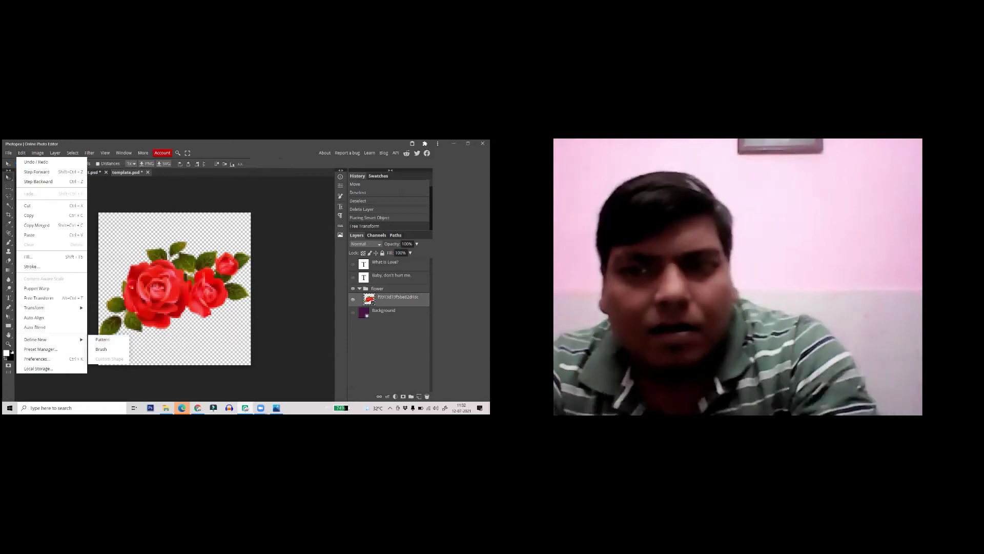
pyautogui.rightClick(390, 298)
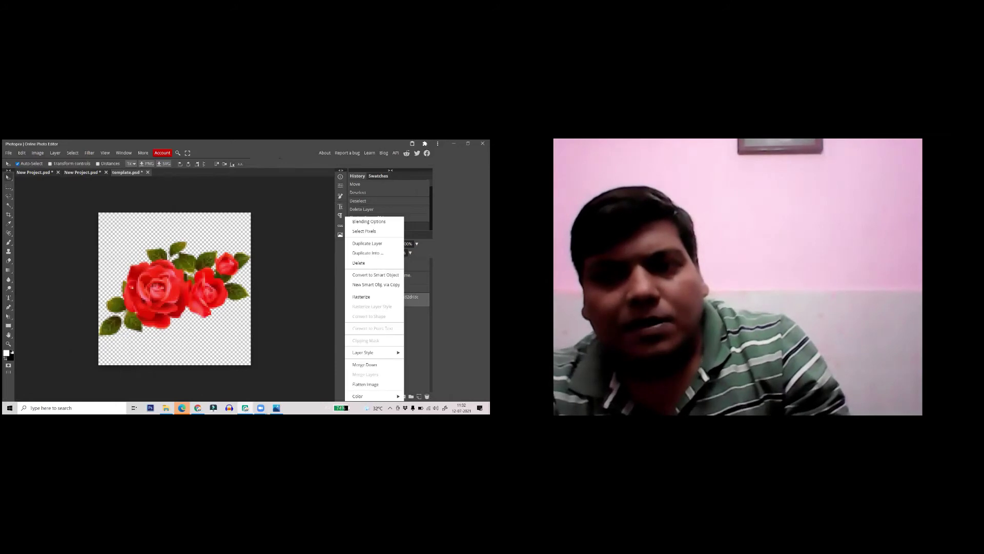
pyautogui.click(361, 296)
pyautogui.click(22, 153)
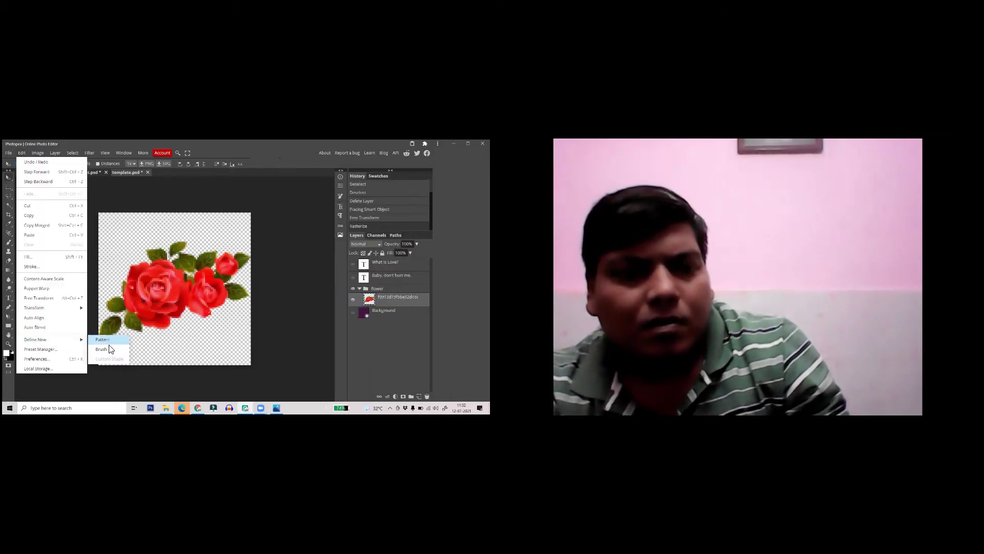
pyautogui.click(108, 350)
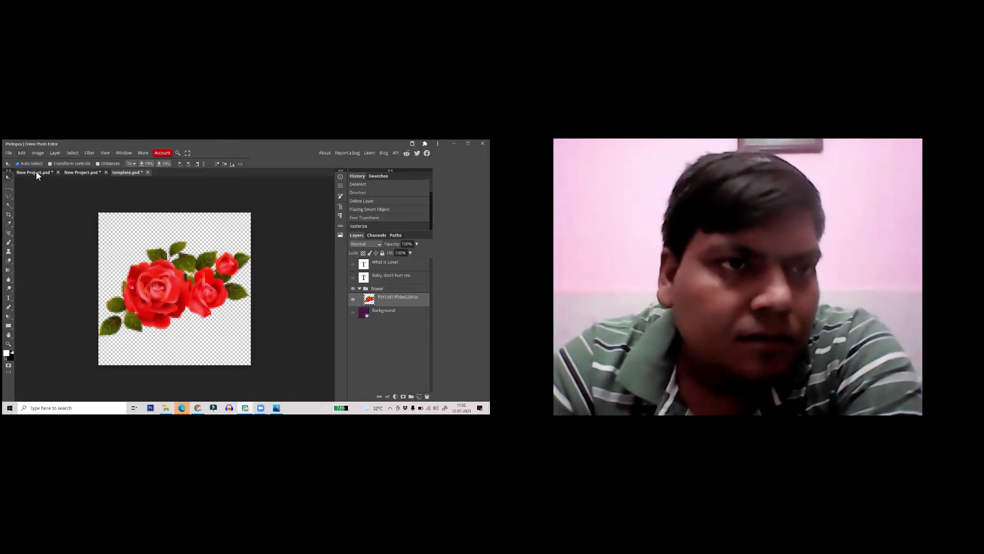
# - In the first New Project.psd, select the new rose brush for the Brush tool and rename it "rose"
pyautogui.click(35, 172)
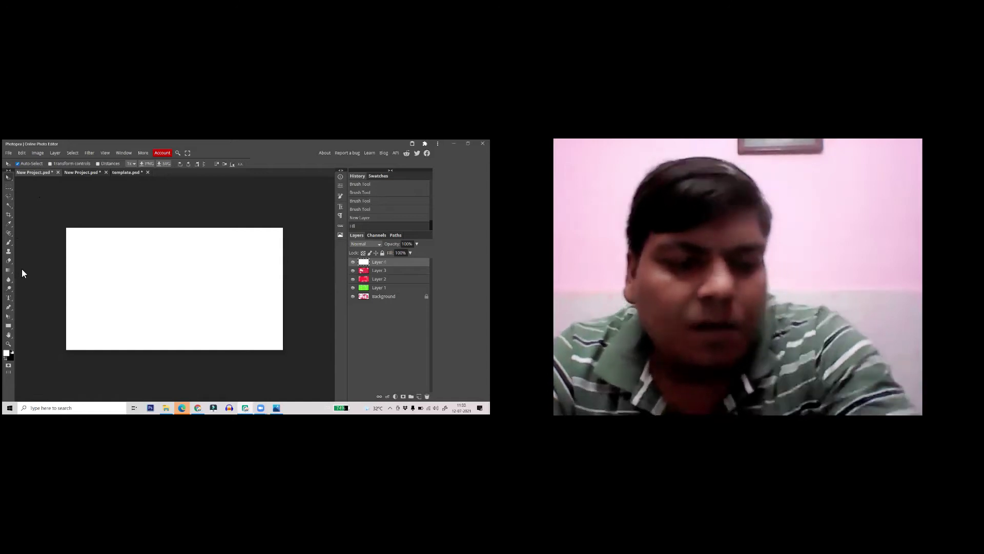
pyautogui.press('b')
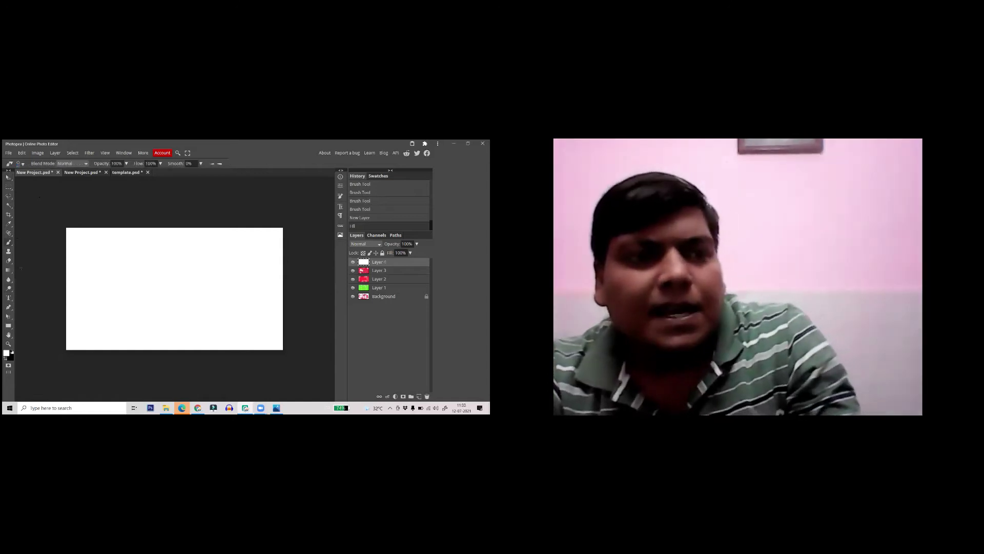
pyautogui.click(24, 164)
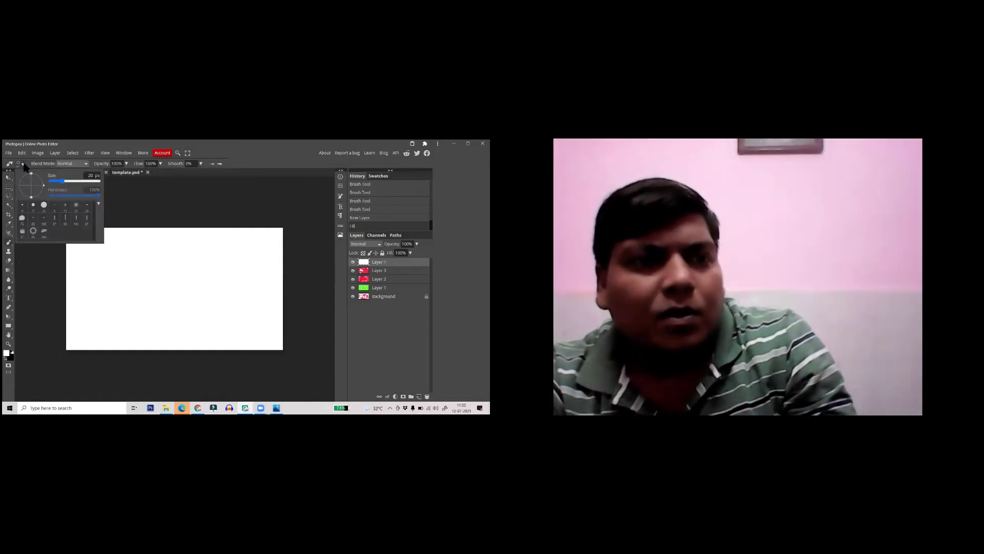
pyautogui.rightClick(47, 240)
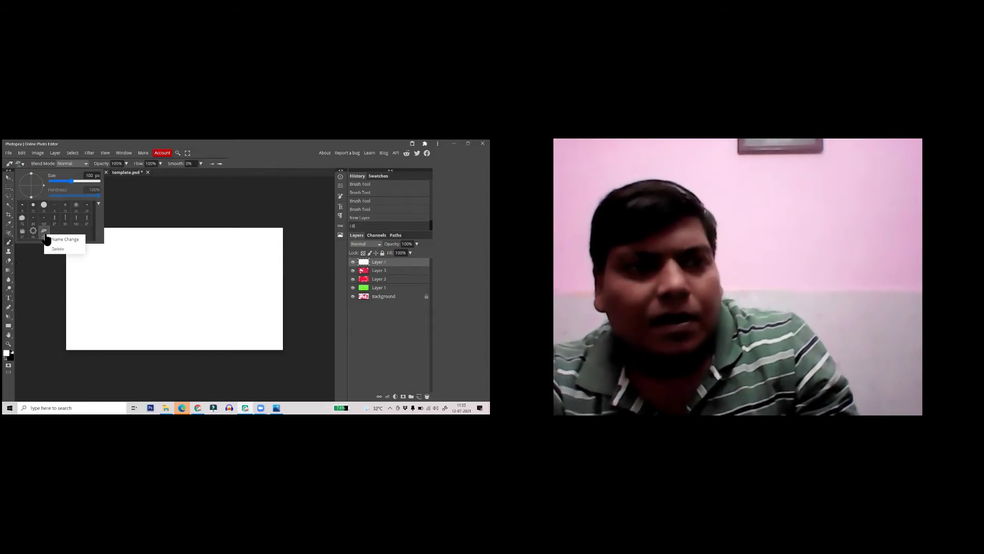
pyautogui.click(64, 240)
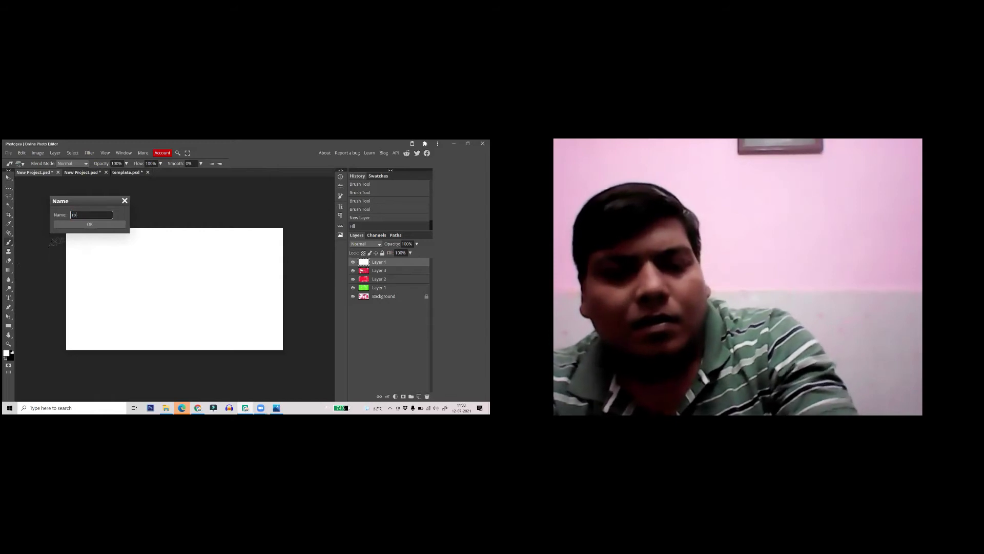
pyautogui.write('rose')
pyautogui.click(90, 224)
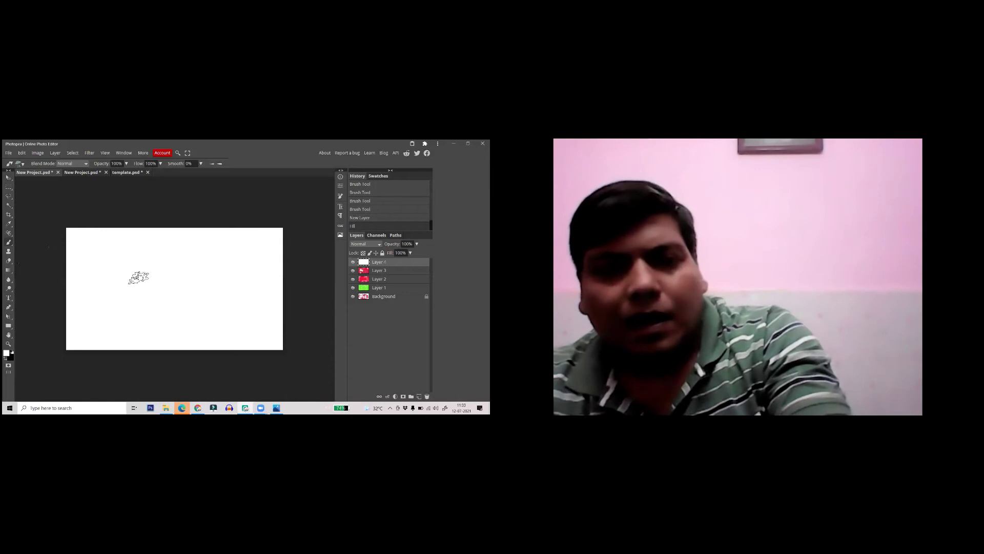
# - Set the foreground color to pinkish red #e22f4e and stamp a small rose cluster on the left half of the white top layer
pyautogui.click(8, 354)
pyautogui.click(115, 221)
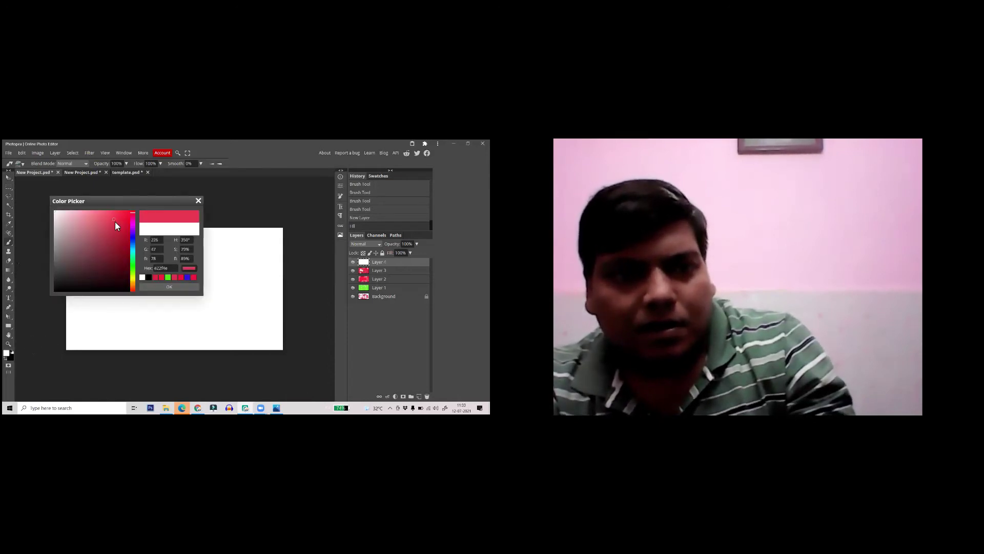
pyautogui.click(156, 286)
pyautogui.click(123, 291)
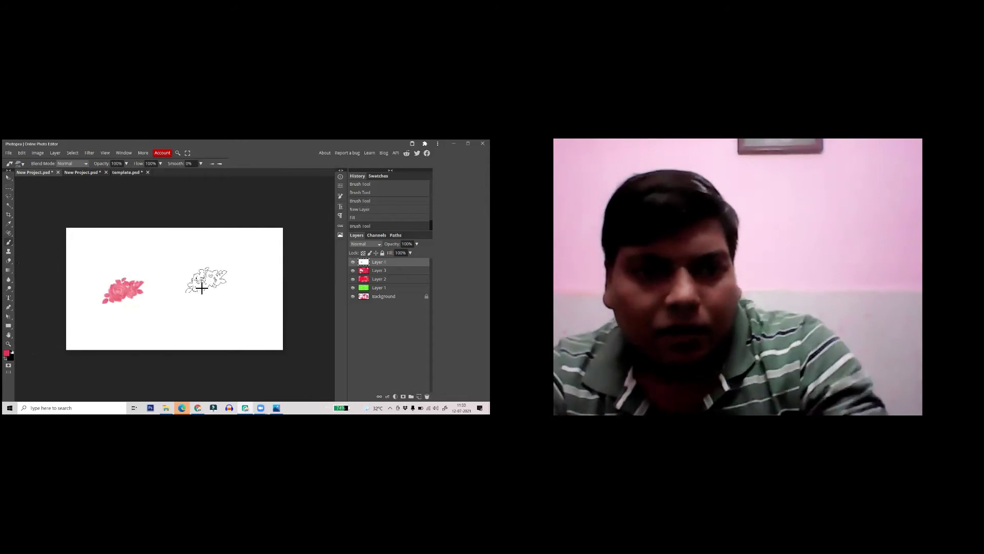
# - Stamp a much larger red rose cluster on the right half and two medium ones near the canvas's upper-left and lower-left corners
pyautogui.scroll(2, 202, 286)
pyautogui.scroll(-3, 256, 285)
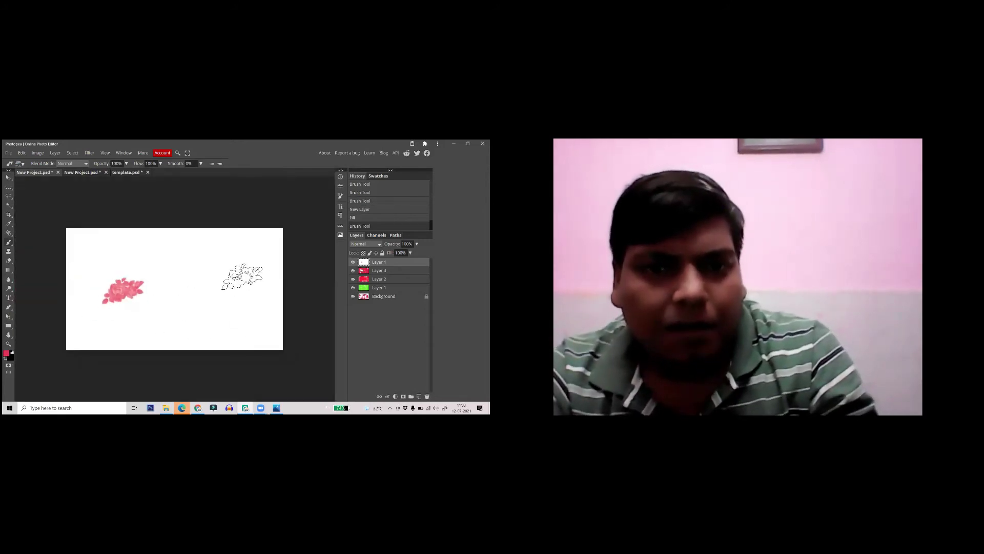
pyautogui.scroll(1, 220, 286)
pyautogui.press(']')
pyautogui.press(']')
pyautogui.press(']')
pyautogui.press(']')
pyautogui.click(208, 284)
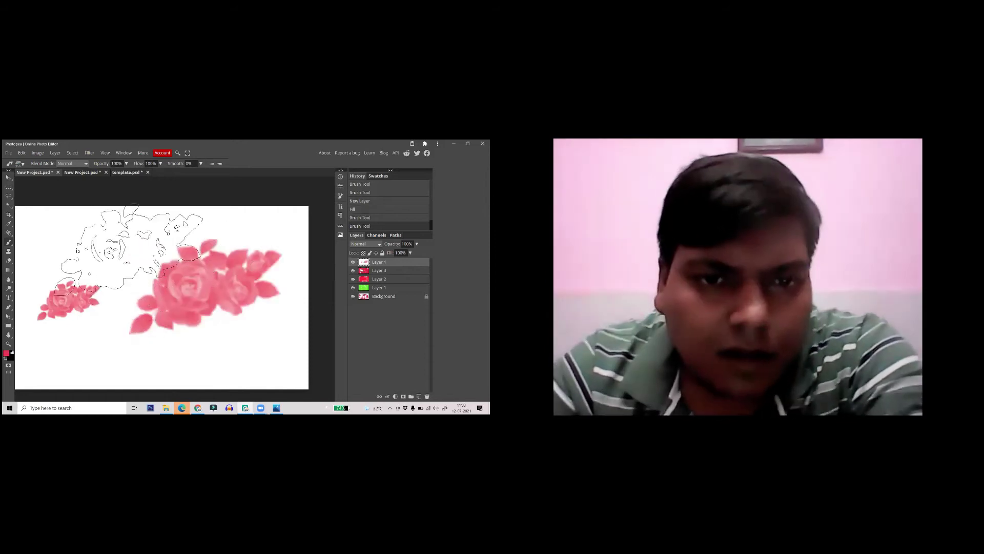
pyautogui.scroll(-3, 128, 256)
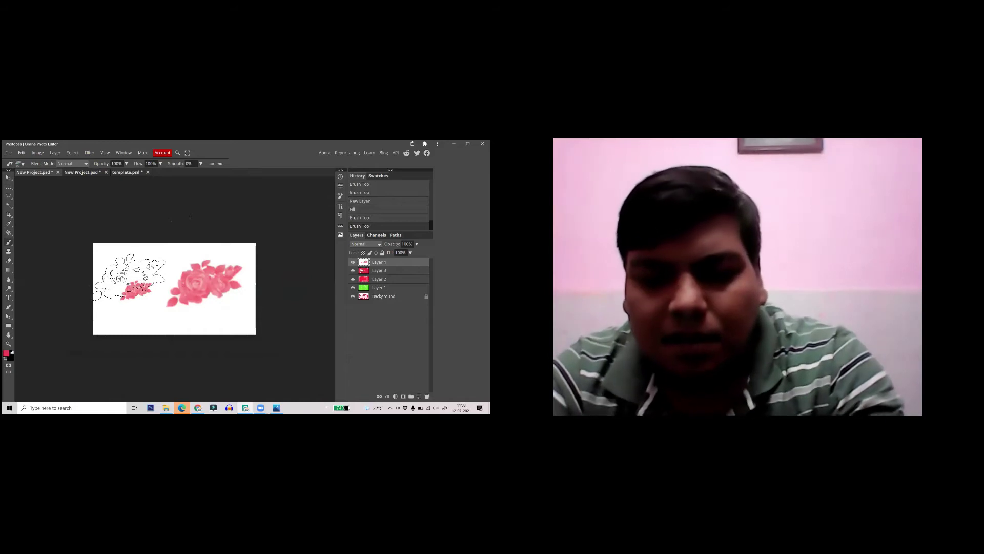
pyautogui.click(123, 265)
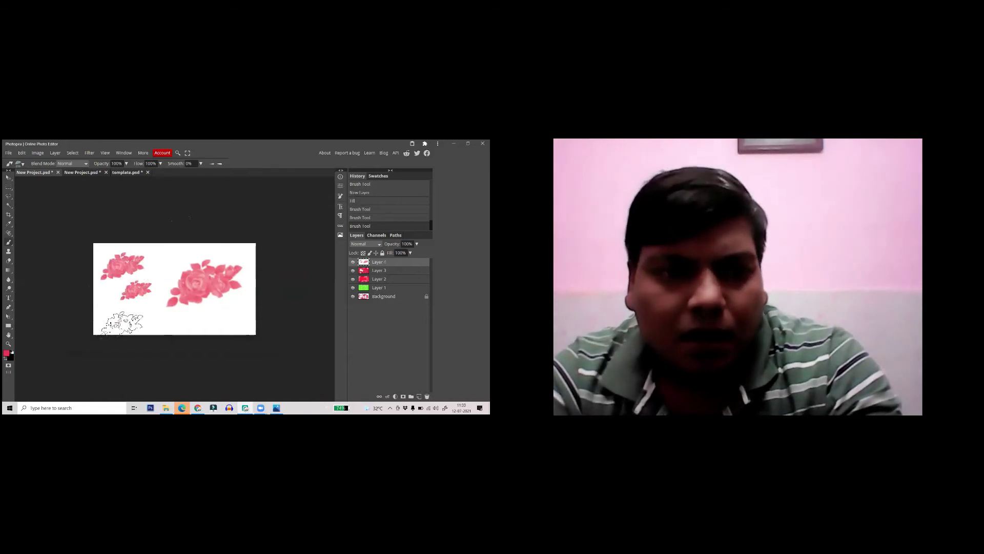
pyautogui.click(122, 322)
# - Set the foreground color to green #39d517 and stamp rose clusters at the canvas's lower right and upper middle
pyautogui.click(6, 352)
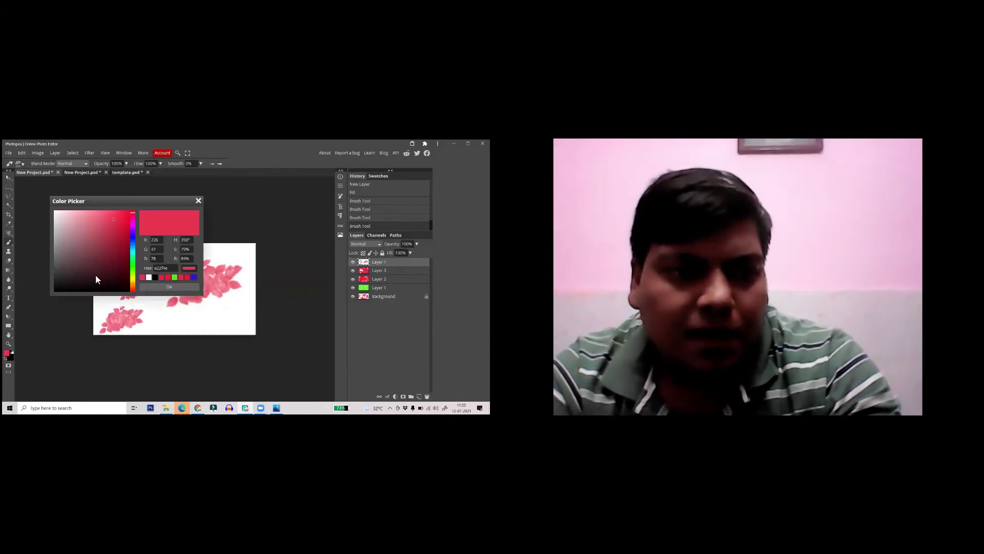
pyautogui.click(133, 266)
pyautogui.click(122, 225)
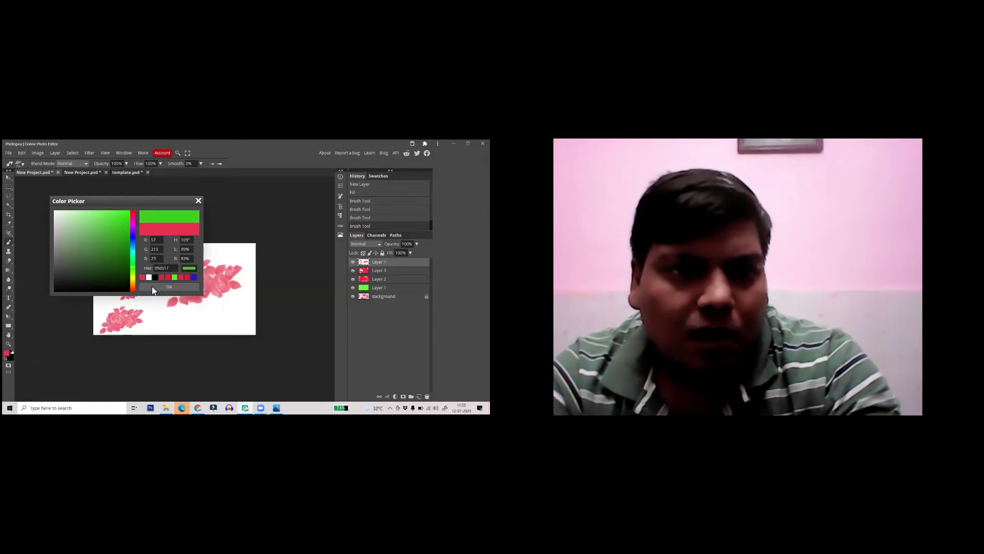
pyautogui.click(154, 286)
pyautogui.click(214, 320)
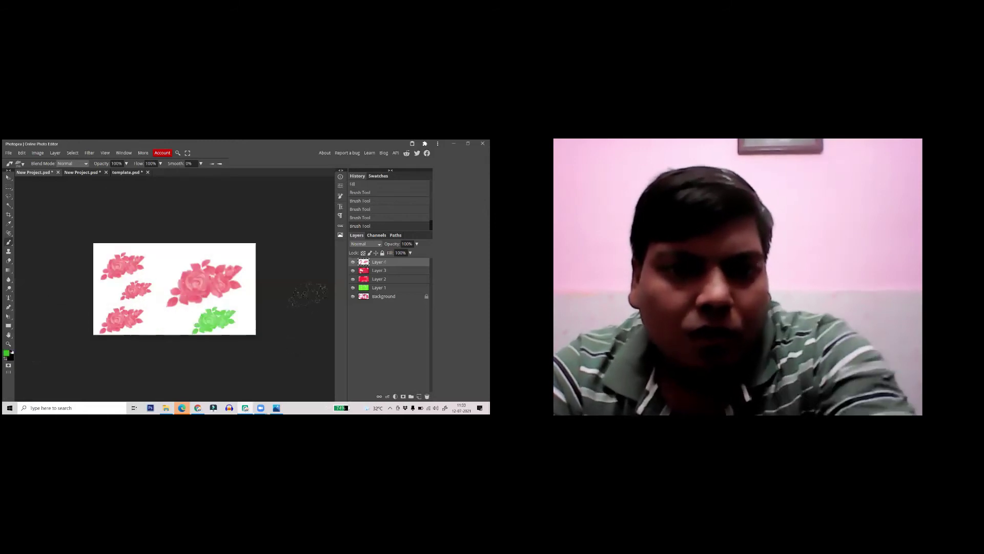
pyautogui.click(168, 263)
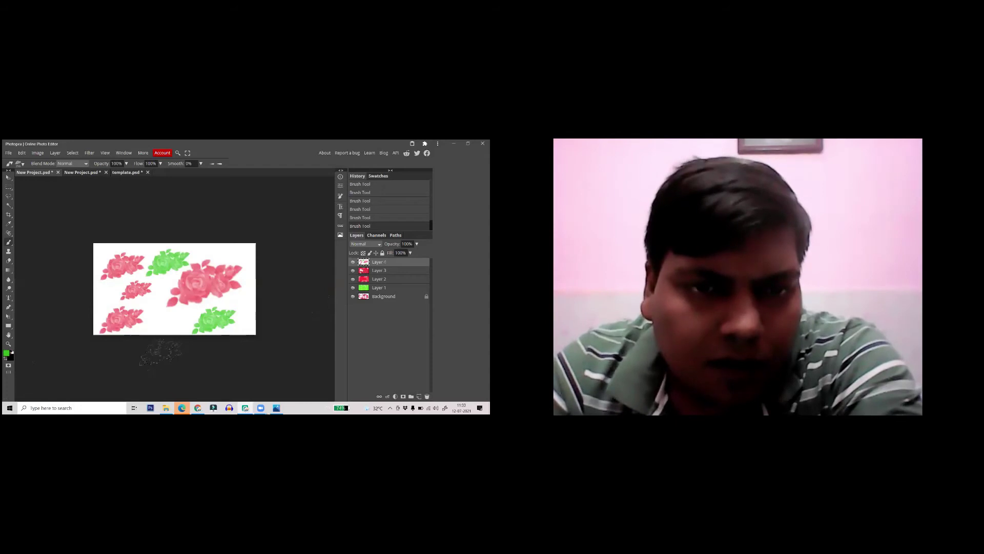
# - Stamp another green rose cluster partly over the canvas's upper-right corner
pyautogui.scroll(2, 164, 285)
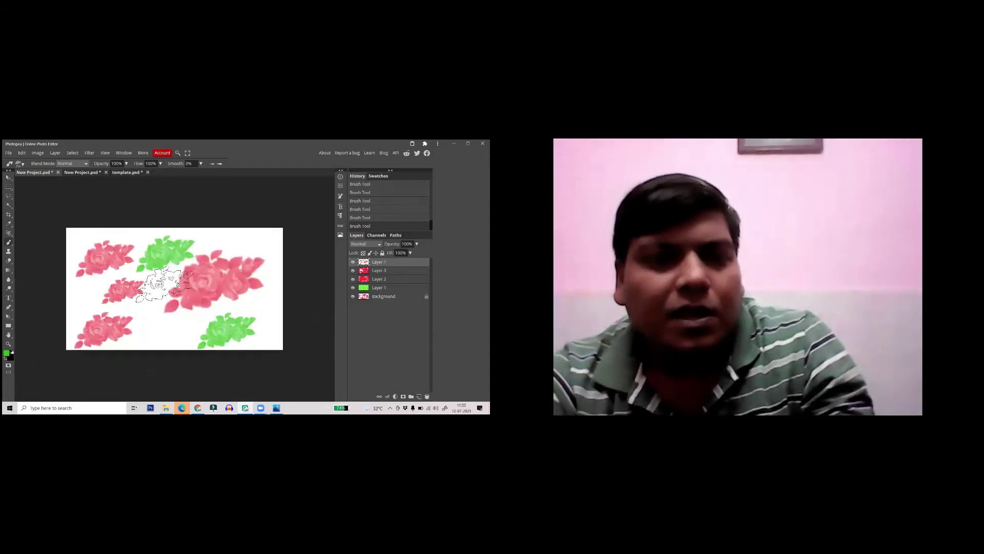
pyautogui.scroll(3, 164, 286)
pyautogui.scroll(-4, 154, 287)
pyautogui.scroll(1, 89, 254)
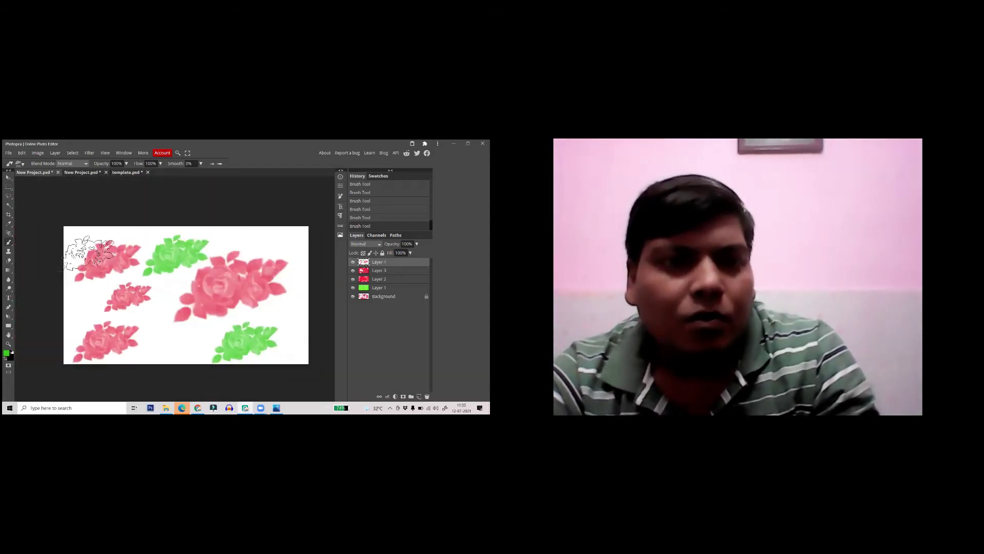
pyautogui.scroll(3, 90, 254)
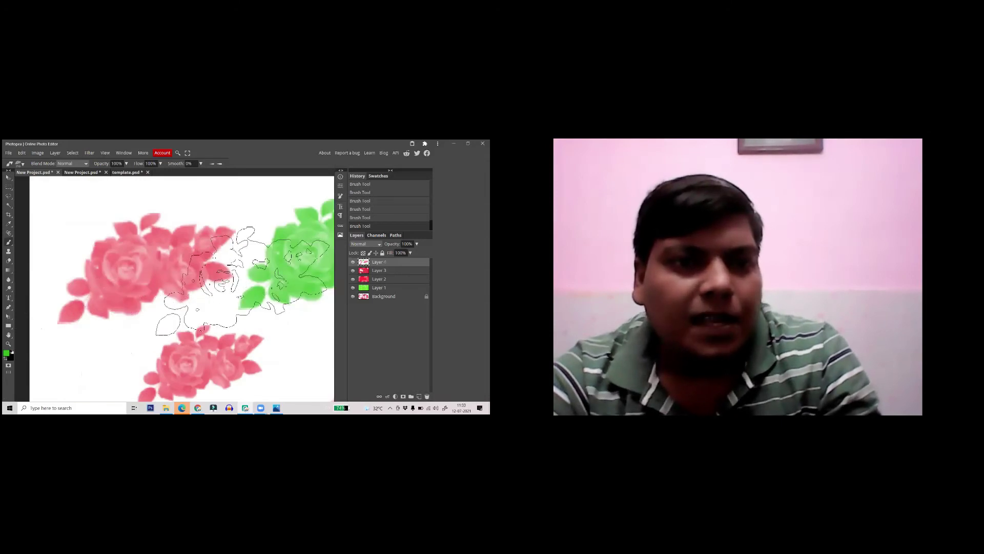
pyautogui.scroll(-5, 241, 279)
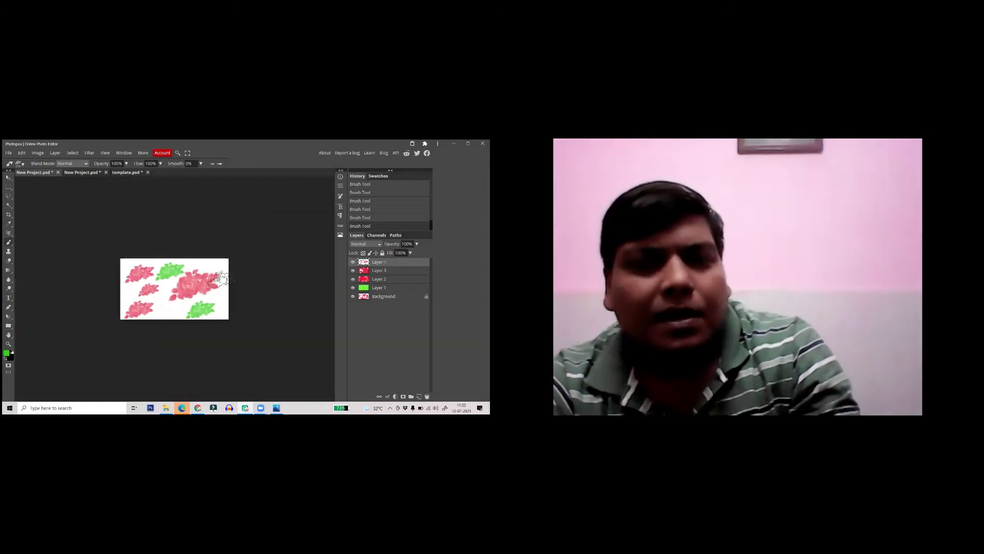
pyautogui.scroll(3, 220, 280)
pyautogui.scroll(-3, 221, 280)
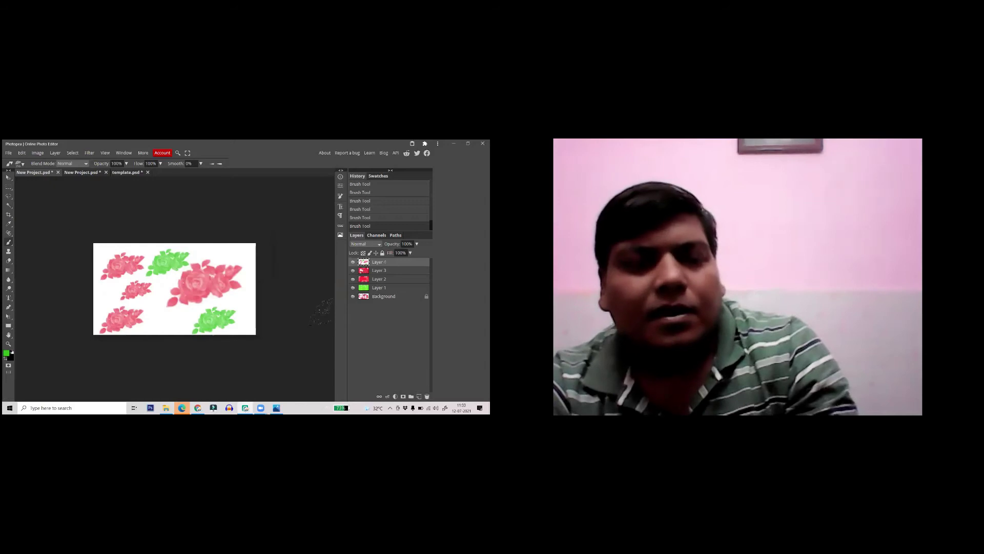
pyautogui.click(243, 251)
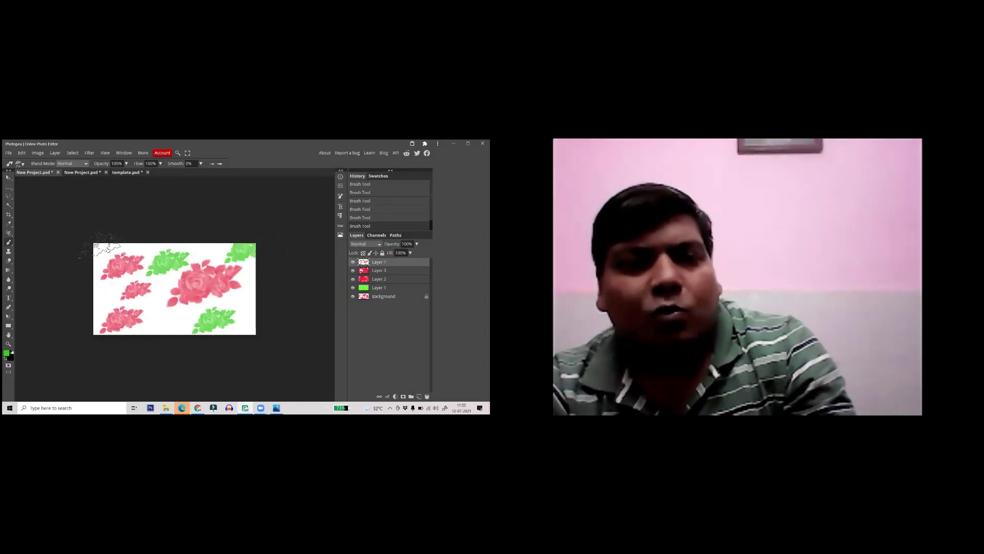
# - Set the foreground color to blue #341bf3 and stamp a rose cluster between the red and green ones along the canvas's lower edge
pyautogui.click(6, 353)
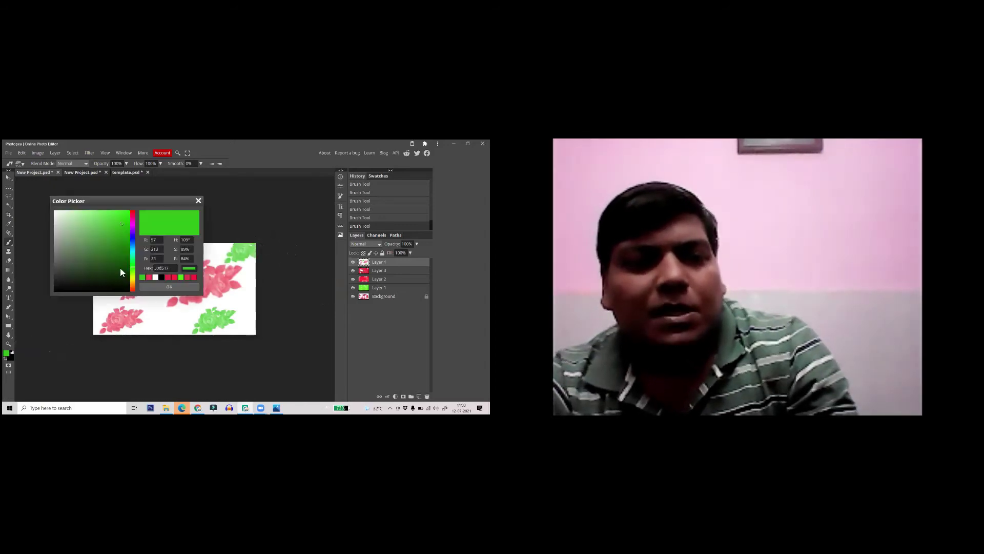
pyautogui.click(132, 239)
pyautogui.click(121, 214)
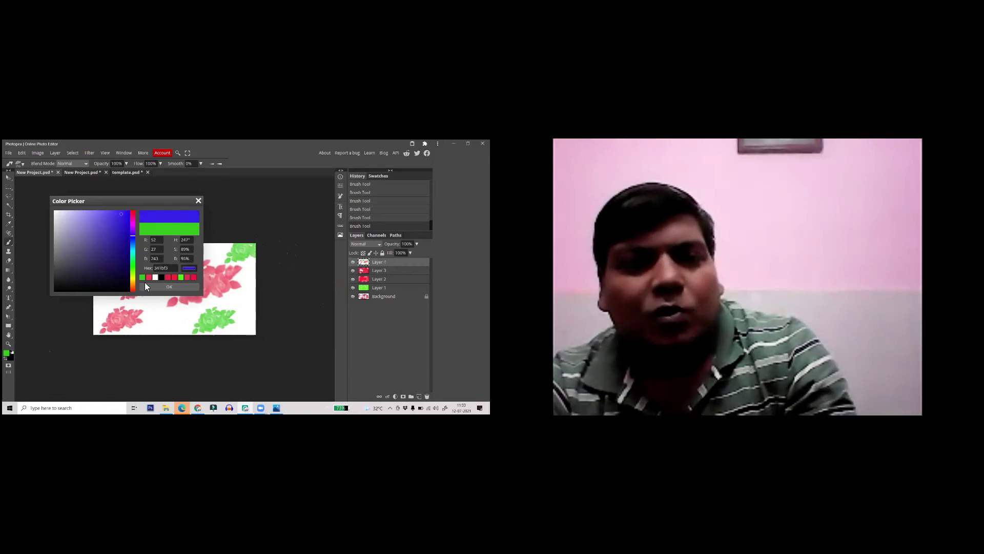
pyautogui.click(169, 286)
pyautogui.click(169, 318)
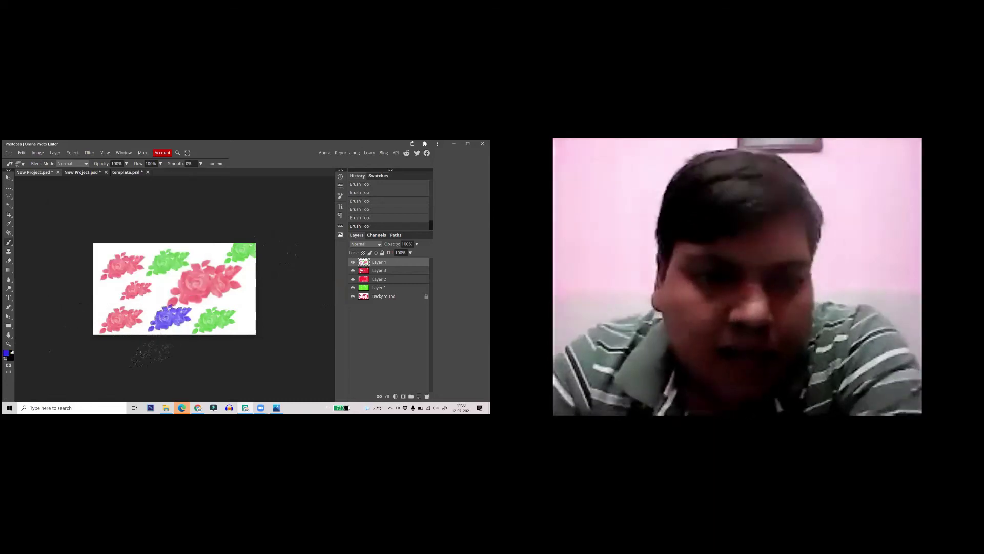
# - Stamp blue rose clusters partly over the canvas's left, right and upper edges and its upper-left corner
pyautogui.click(105, 297)
pyautogui.click(247, 301)
pyautogui.click(206, 247)
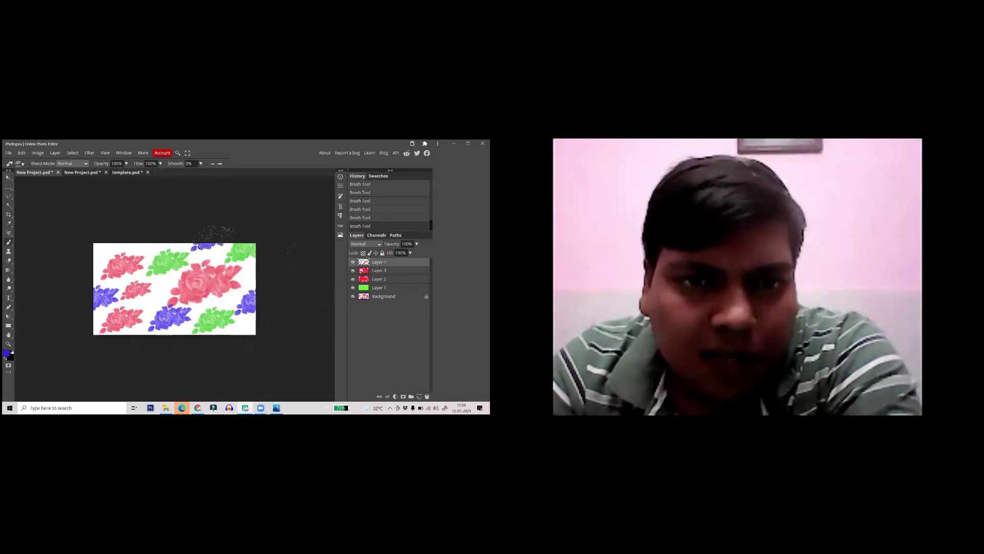
pyautogui.click(108, 240)
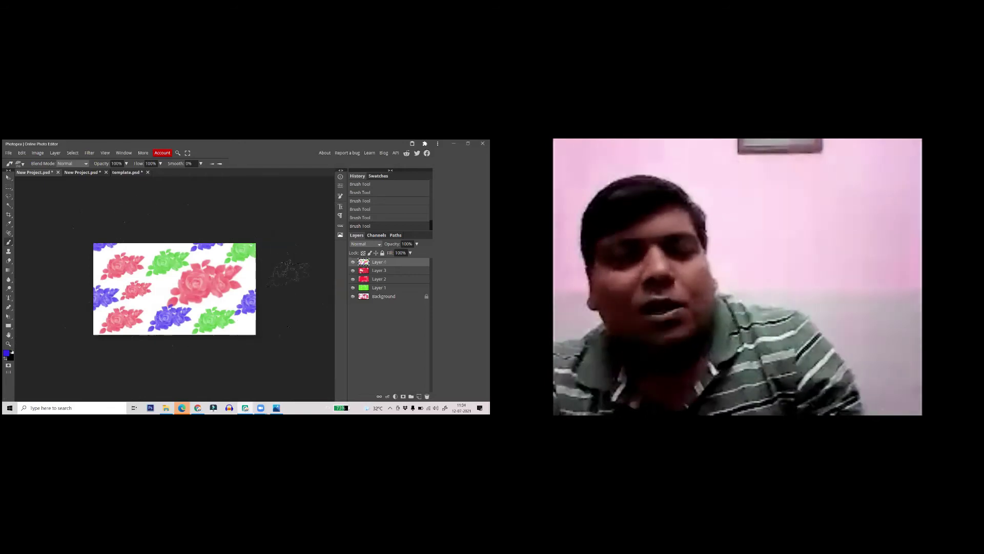
# - Examine the finished rose pattern as a whole and the large red rose cluster up close down to pixel level
pyautogui.hotkey('ctrl', '+')
pyautogui.hotkey('ctrl', '+')
pyautogui.hotkey('ctrl', '-')
pyautogui.hotkey('ctrl', '+')
pyautogui.hotkey('ctrl', '+')
pyautogui.hotkey('ctrl', '-')
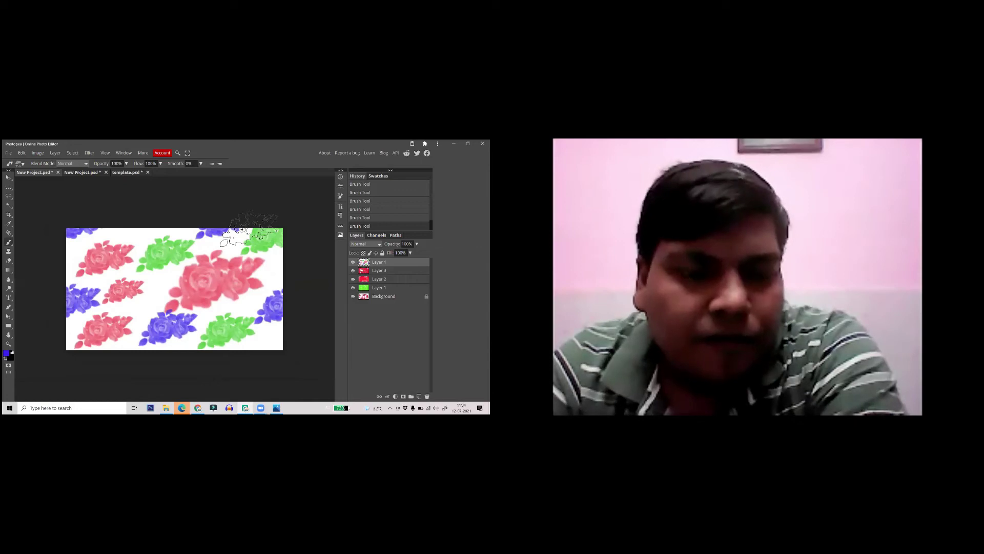
pyautogui.scroll(2, 217, 290)
pyautogui.scroll(-2, 215, 292)
pyautogui.scroll(5, 212, 293)
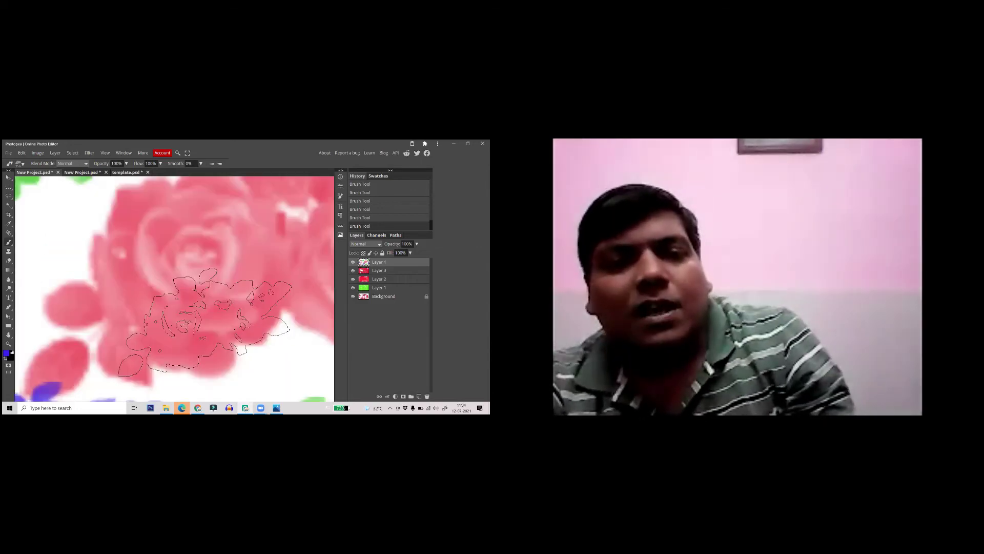
pyautogui.scroll(3, 184, 298)
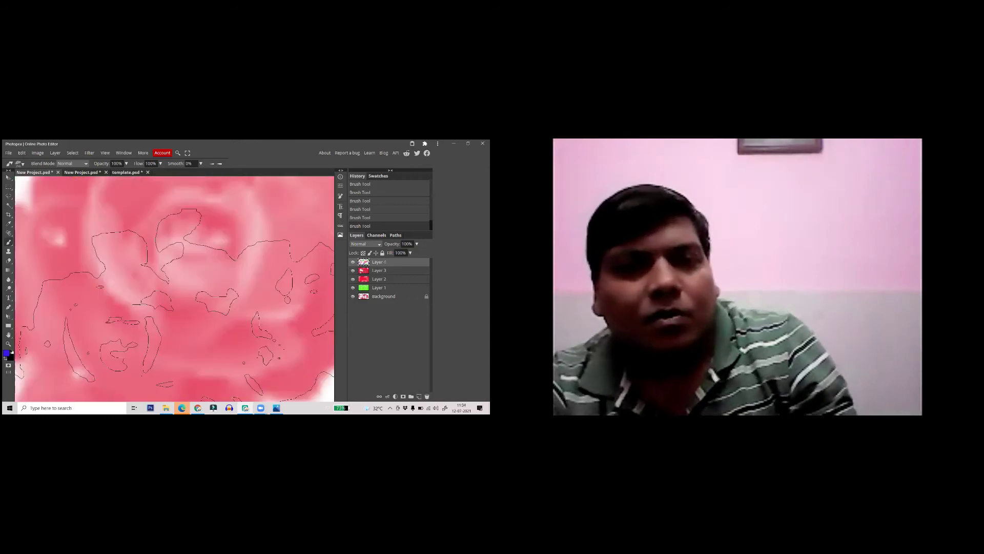
pyautogui.scroll(2, 136, 304)
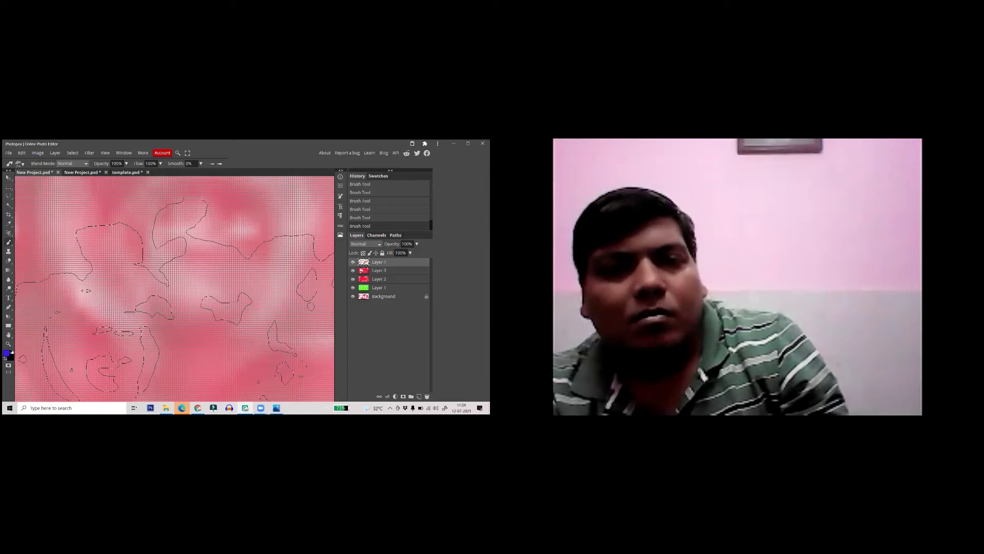
pyautogui.scroll(-2, 85, 290)
pyautogui.scroll(-3, 174, 288)
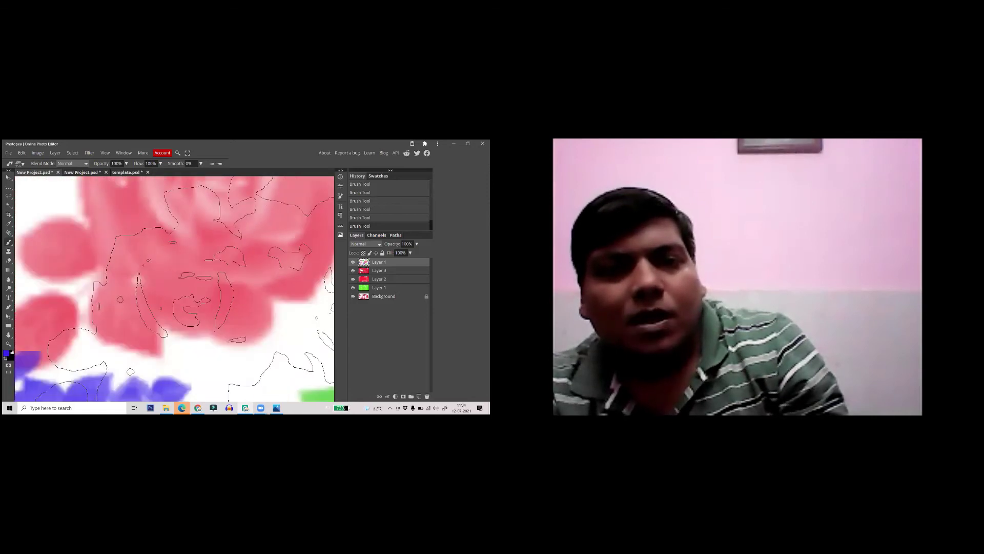
pyautogui.scroll(-5, 242, 226)
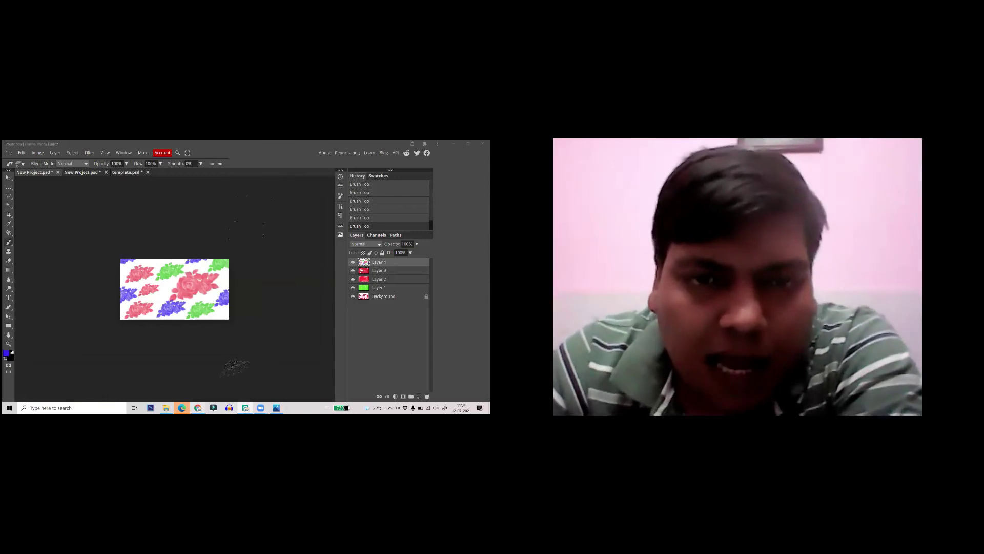
# - Switch to the Google image search in Chrome and replace the query "rose png" with "rladi"
pyautogui.hotkey('alt', 'Tab')
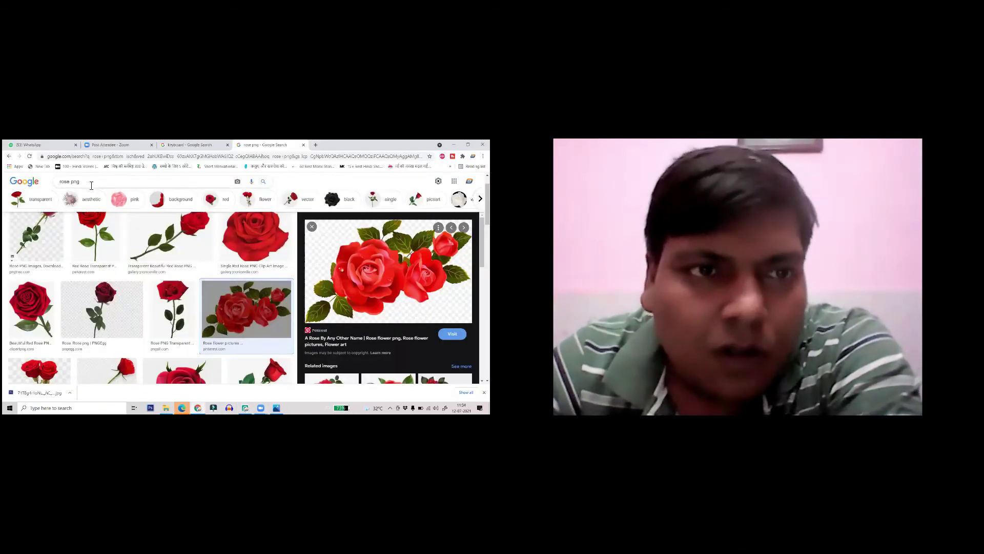
pyautogui.click(74, 175)
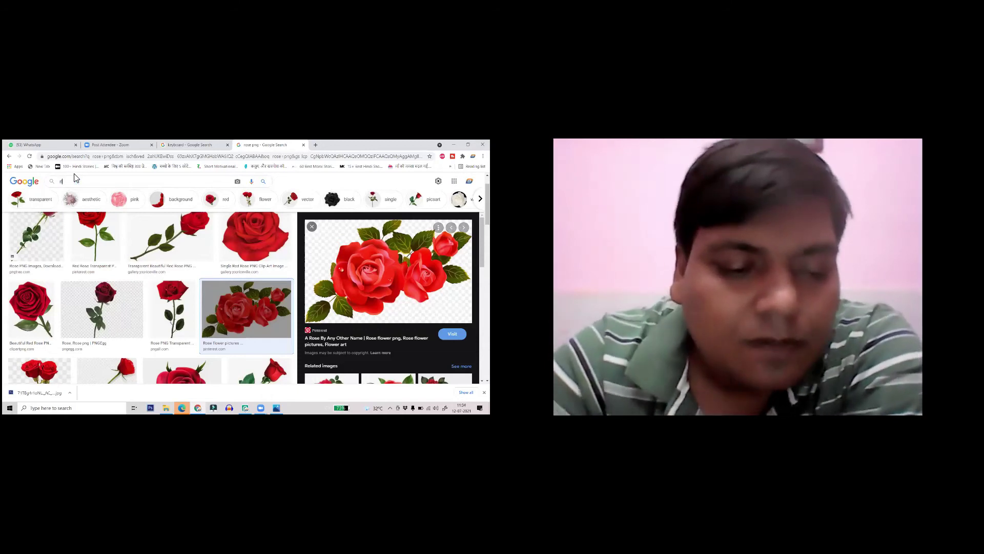
pyautogui.write('rladi')
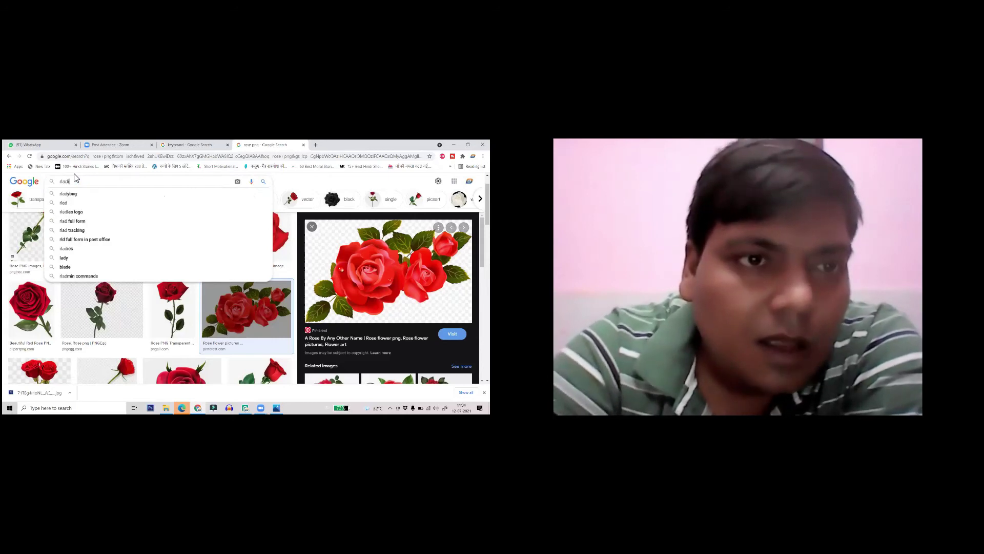
# - Replace the image search query with "ladeis salwar suit with pattern" and run the search
pyautogui.write('e')
pyautogui.press('BackSpace')
pyautogui.press('BackSpace')
pyautogui.press('BackSpace')
pyautogui.press('BackSpace')
pyautogui.press('BackSpace')
pyautogui.press('BackSpace')
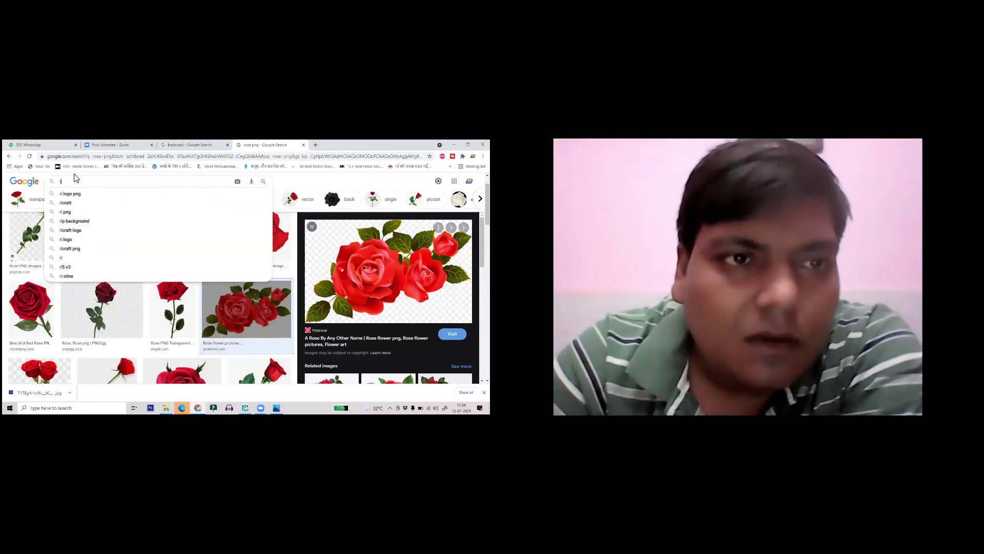
pyautogui.write('la')
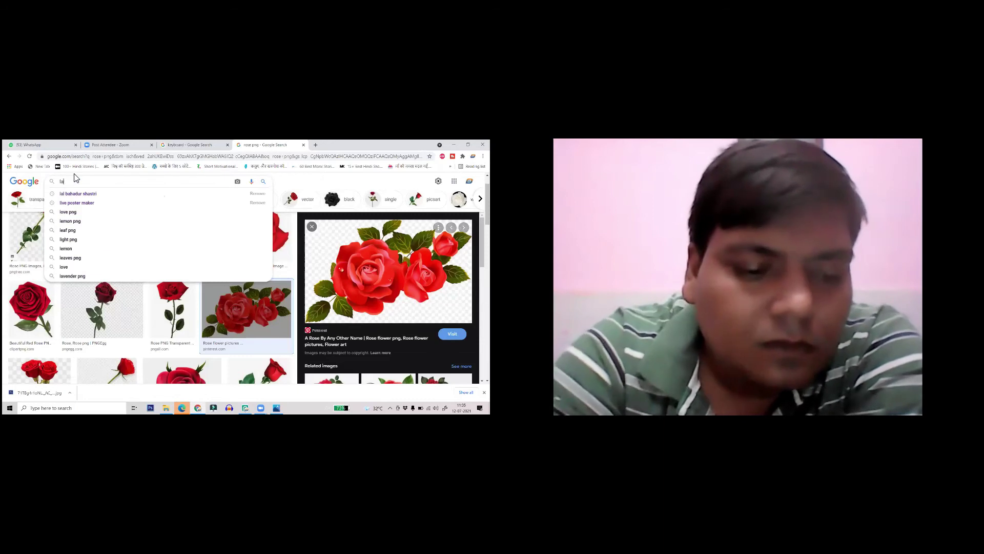
pyautogui.write('d')
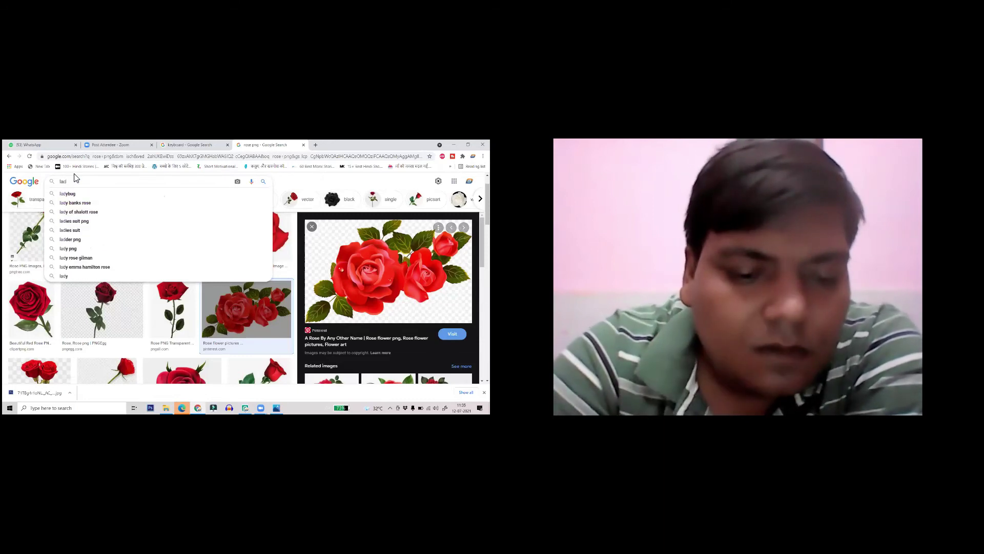
pyautogui.write('ei')
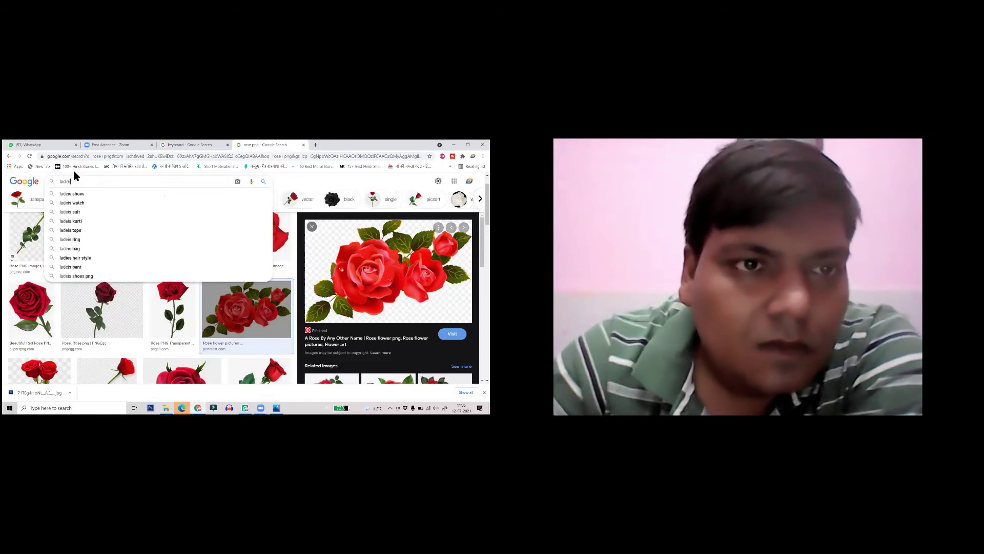
pyautogui.write('s shoes')
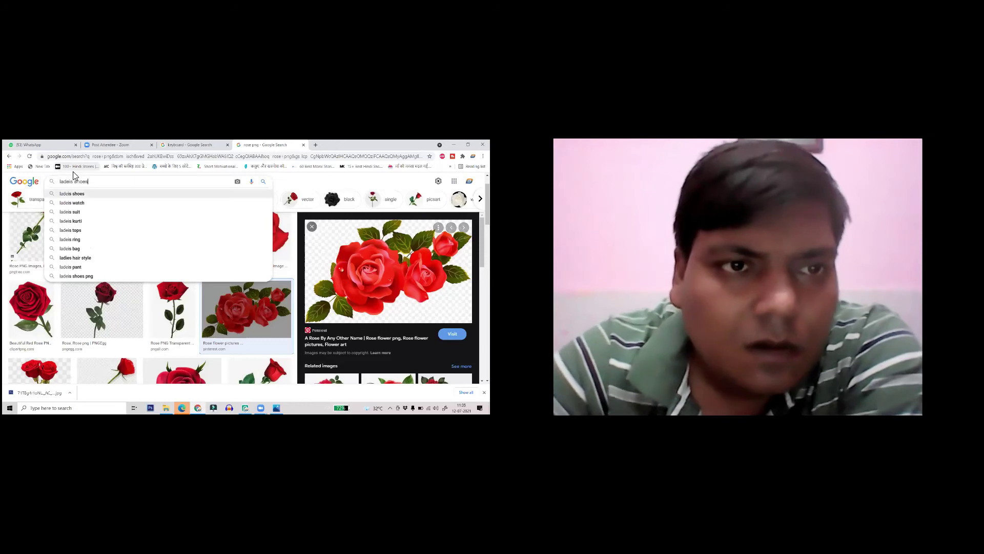
pyautogui.press('BackSpace')
pyautogui.press('BackSpace')
pyautogui.press('BackSpace')
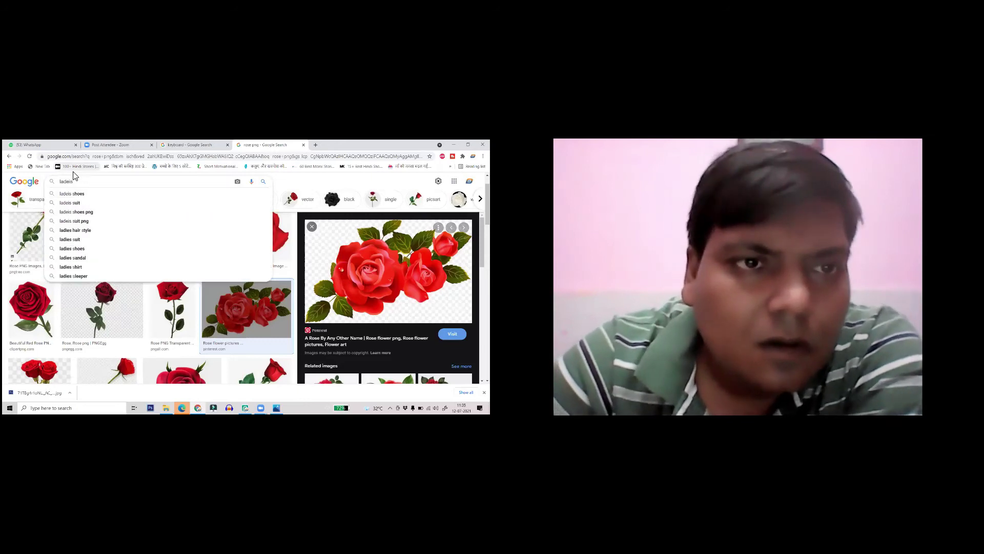
pyautogui.write('alwar suit with patt')
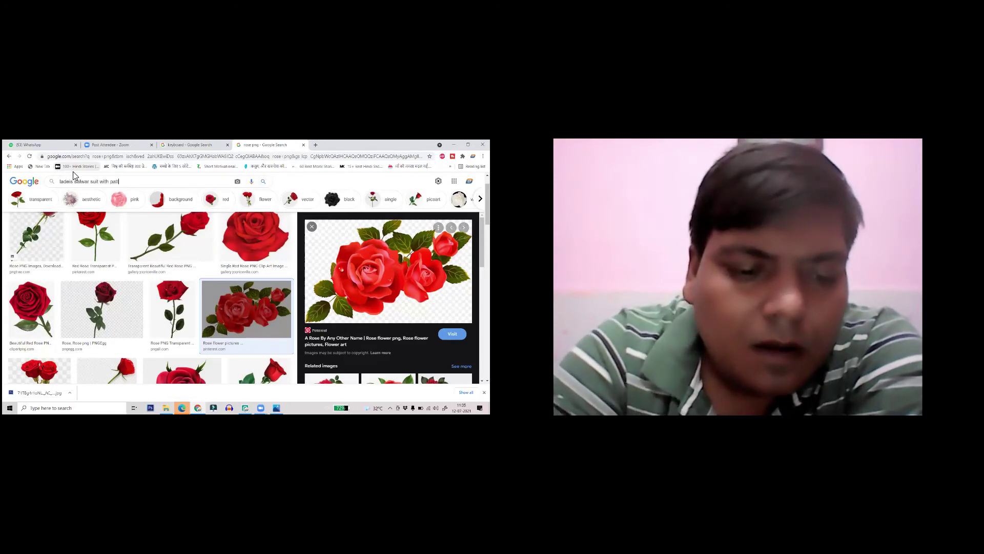
pyautogui.write('ern')
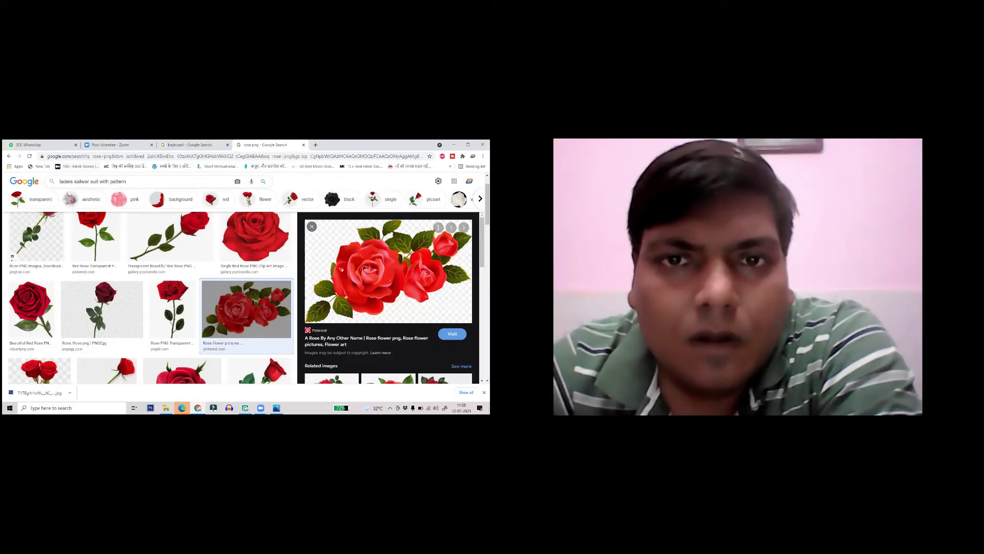
pyautogui.press('Return')
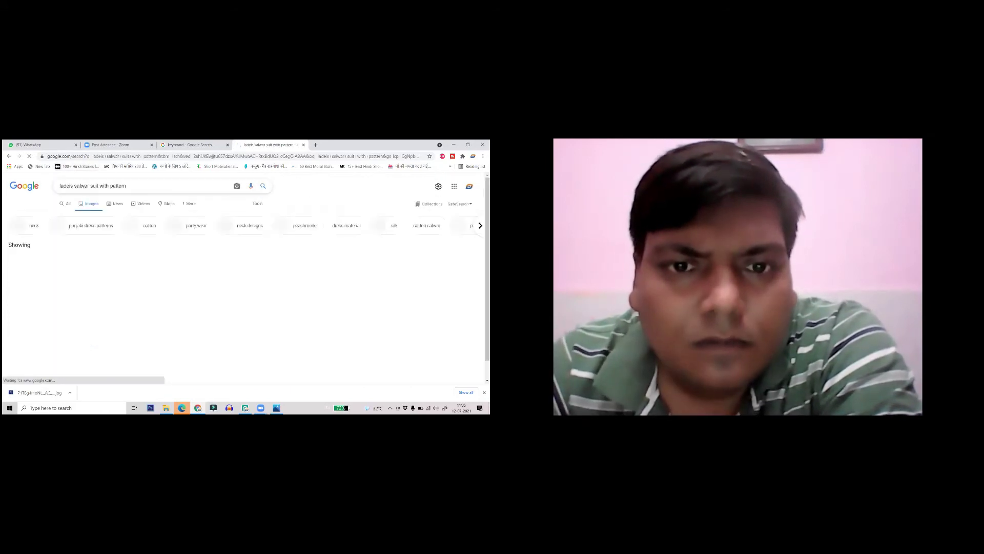
# - Browse the salwar suit results and preview the Craftsvilla image of a peach patterned suit with a pink dupatta
pyautogui.scroll(-4, 244, 282)
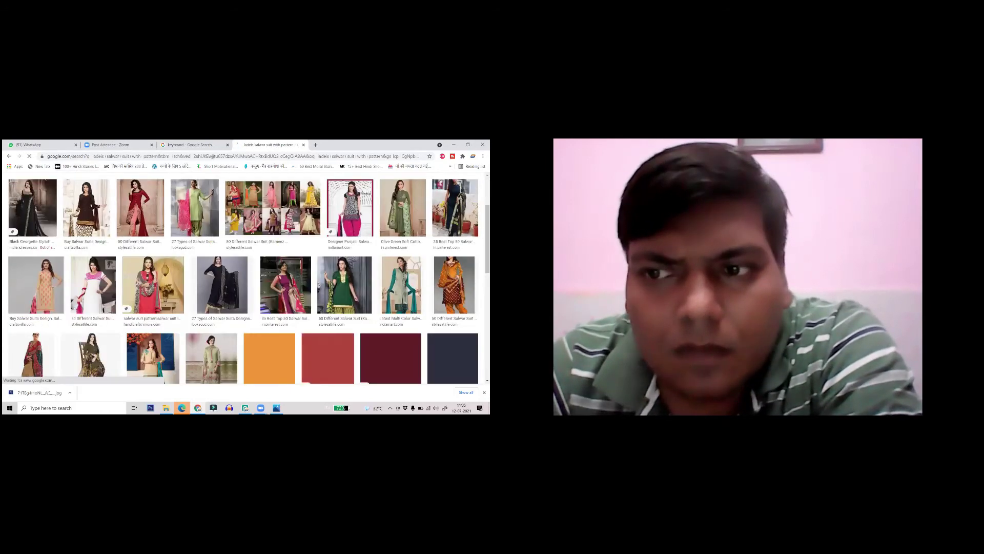
pyautogui.scroll(-2, 207, 239)
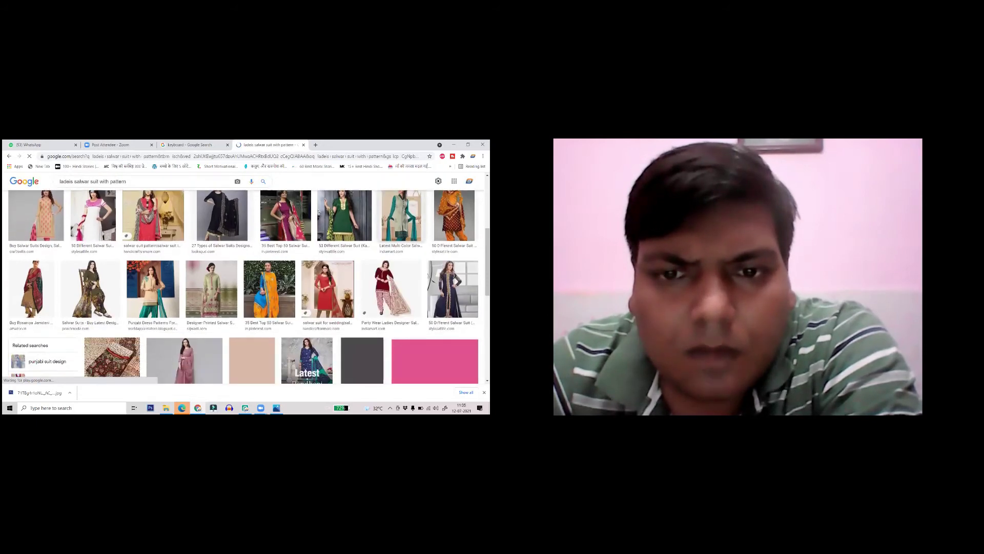
pyautogui.scroll(-3, 208, 240)
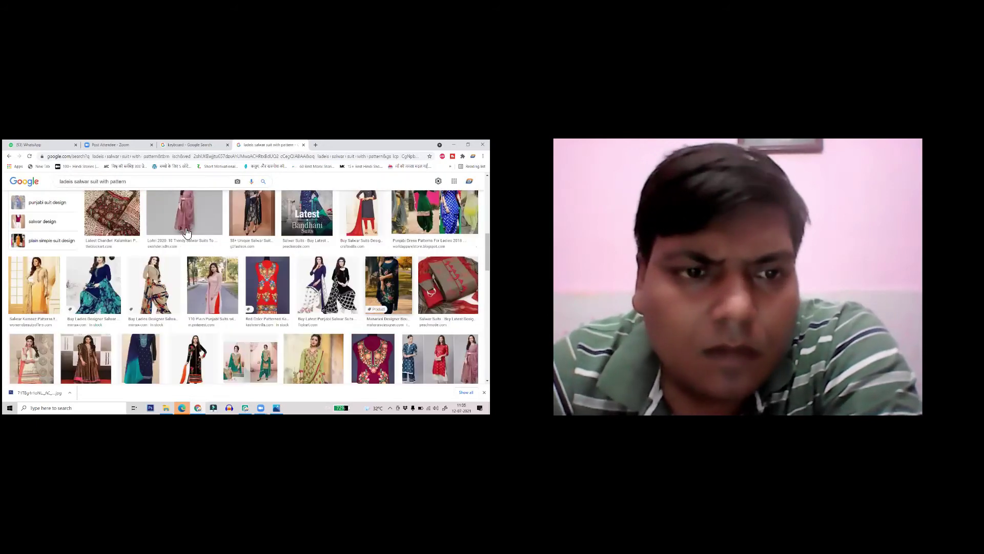
pyautogui.scroll(10, 149, 219)
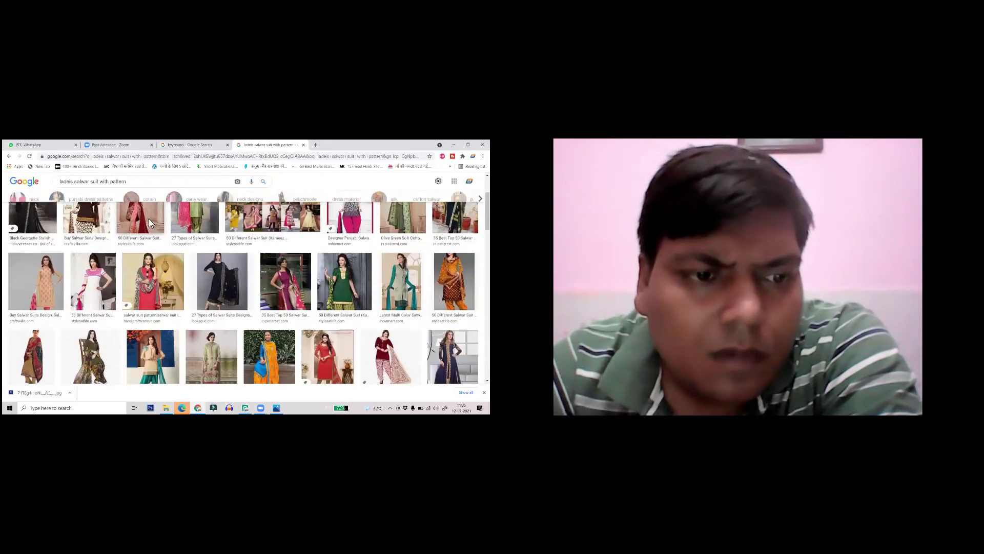
pyautogui.scroll(-2, 101, 340)
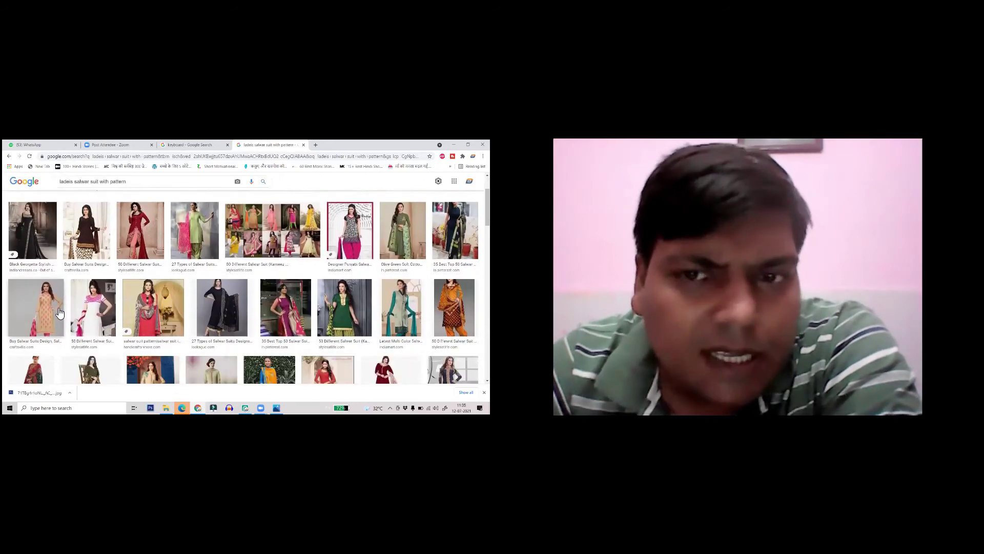
pyautogui.click(60, 310)
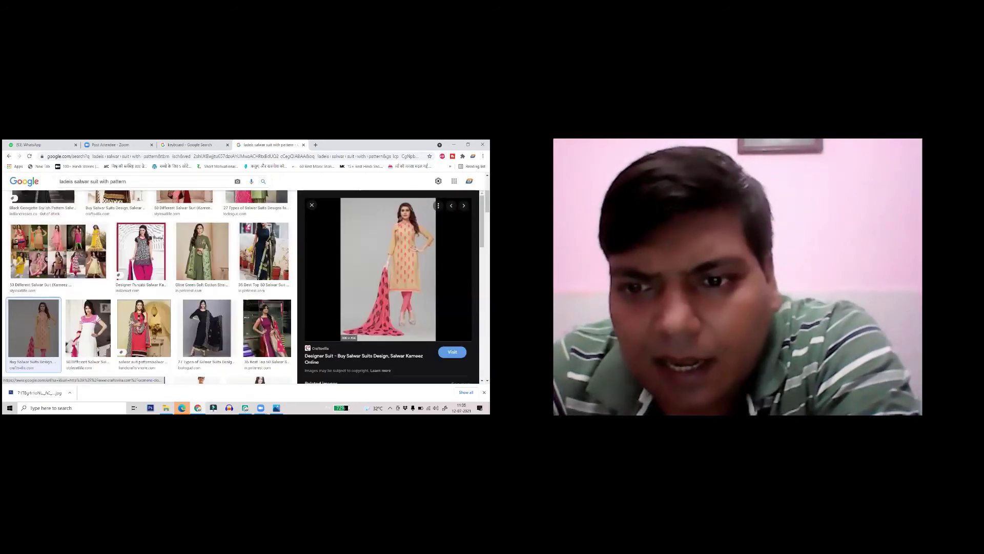
# - Look through the related images and preview the Divastri Chanderi Cotton Embroidered Salwar Suit Material
pyautogui.scroll(-5, 241, 288)
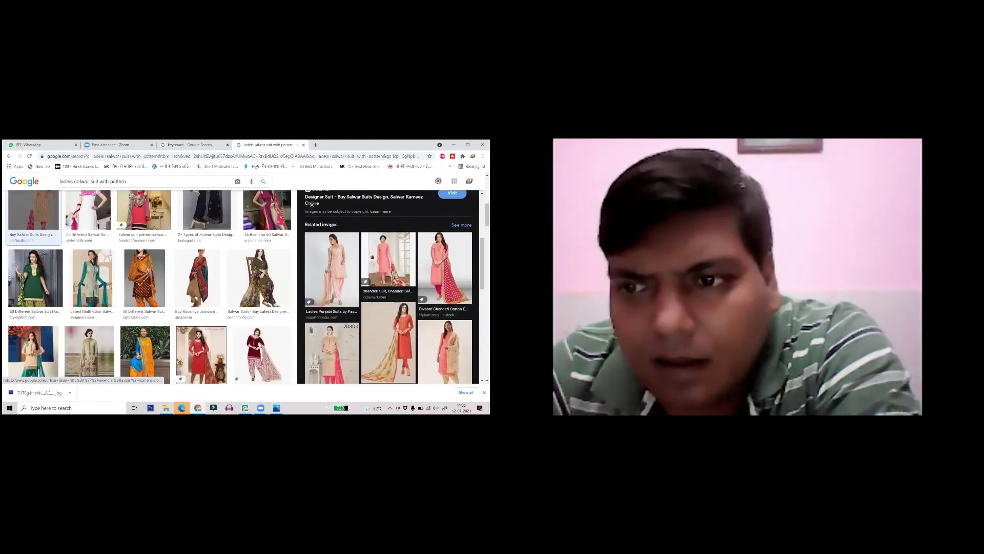
pyautogui.scroll(-2, 312, 204)
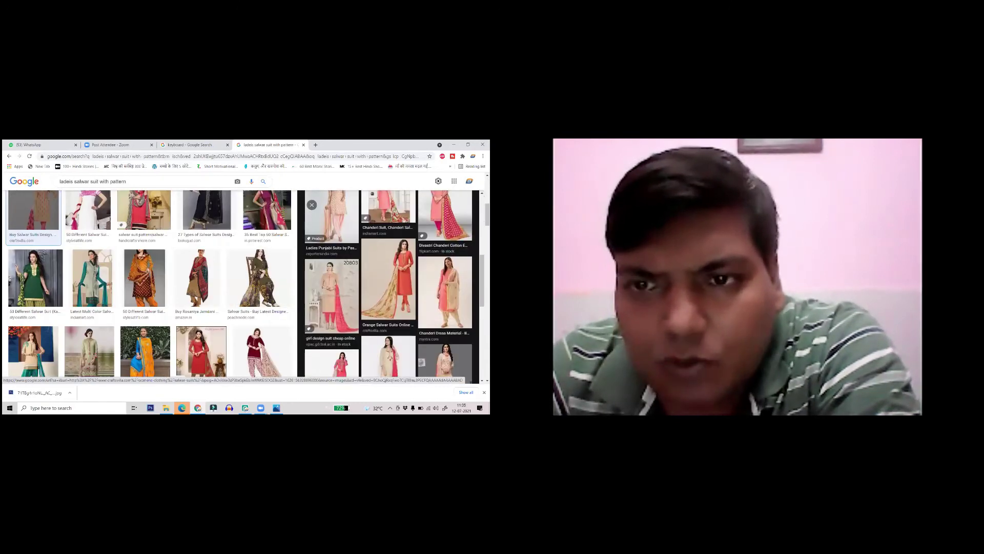
pyautogui.scroll(1, 389, 231)
pyautogui.click(445, 241)
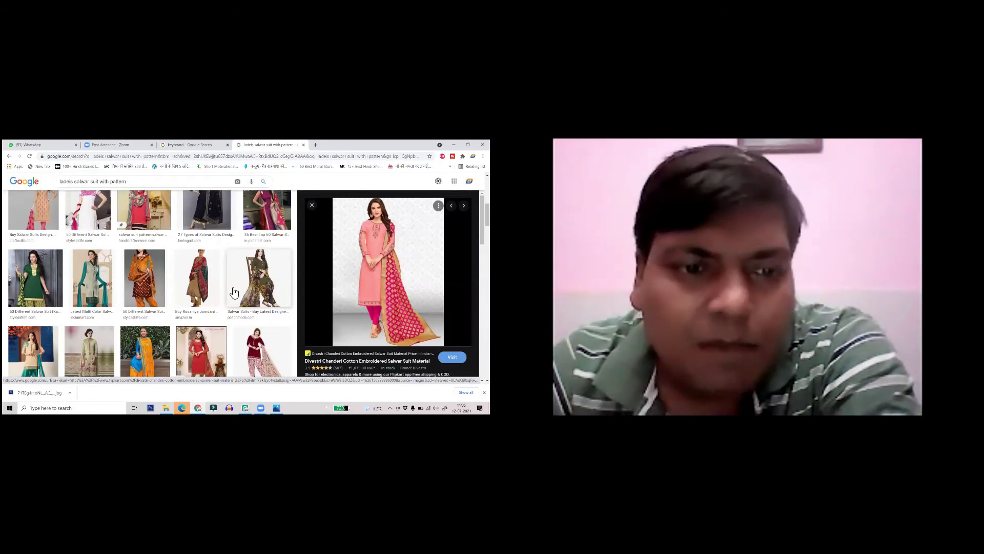
# - Browse further salwar suit results, then refine the image search to "ladeis salwar suit with pattern design"
pyautogui.scroll(-1, 233, 289)
pyautogui.scroll(-5, 151, 261)
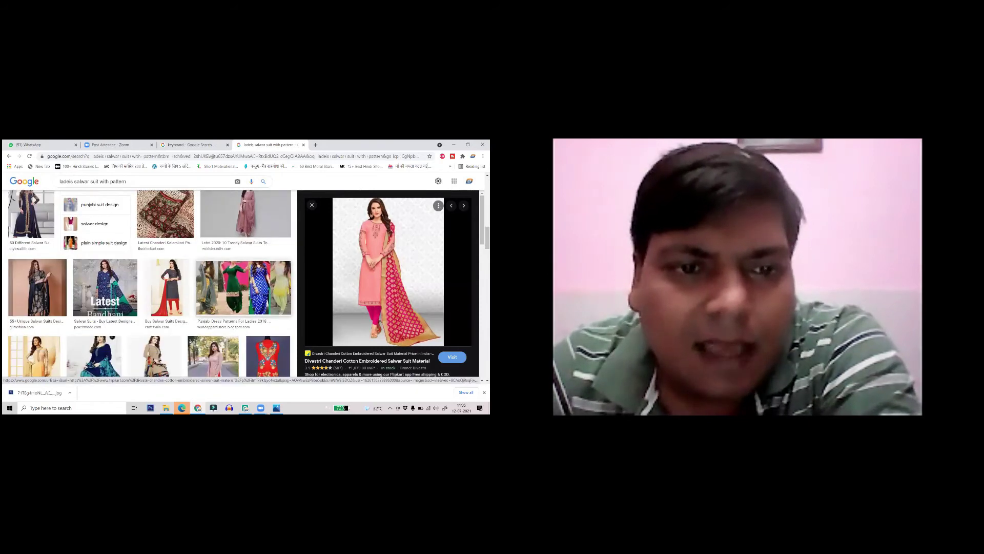
pyautogui.scroll(-5, 251, 267)
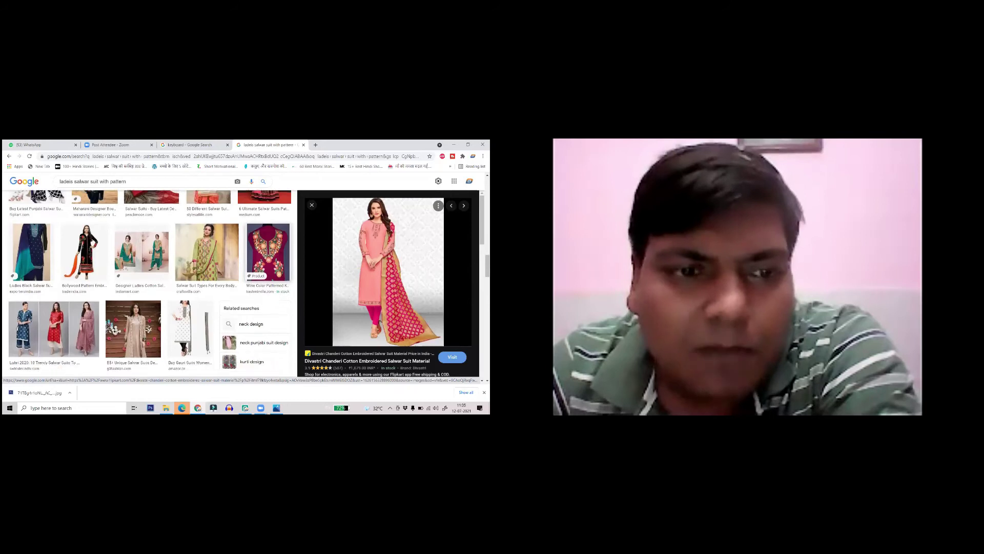
pyautogui.scroll(-6, 251, 267)
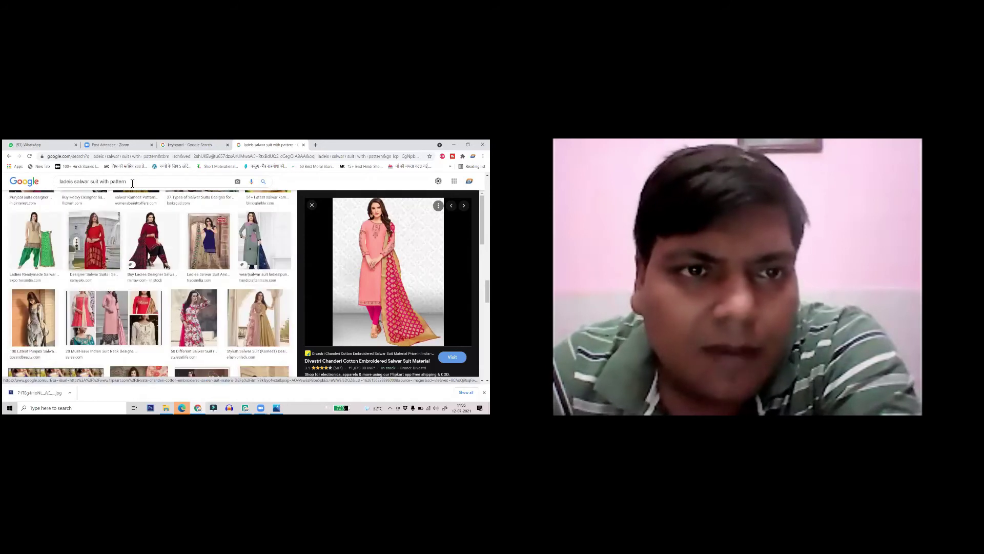
pyautogui.click(132, 183)
pyautogui.write('design')
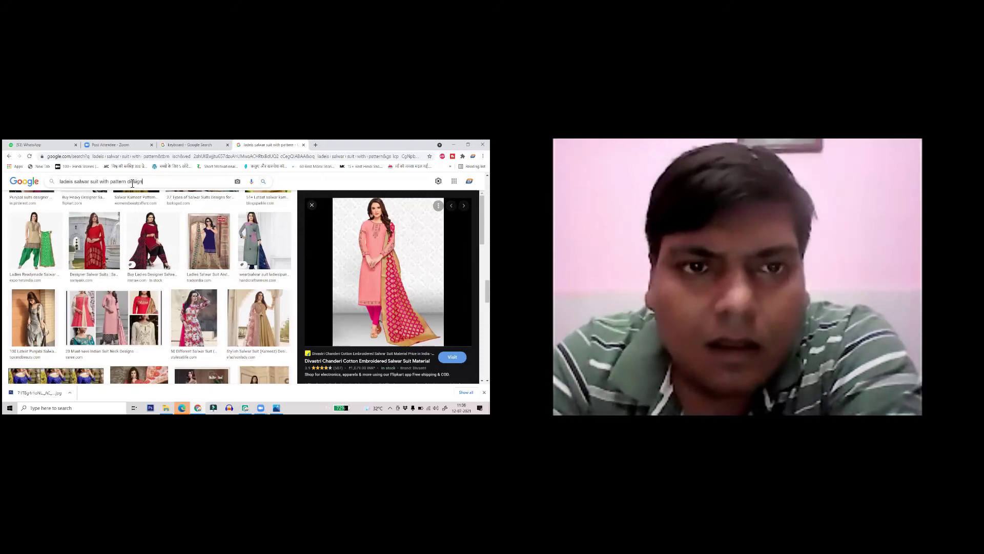
pyautogui.press('Return')
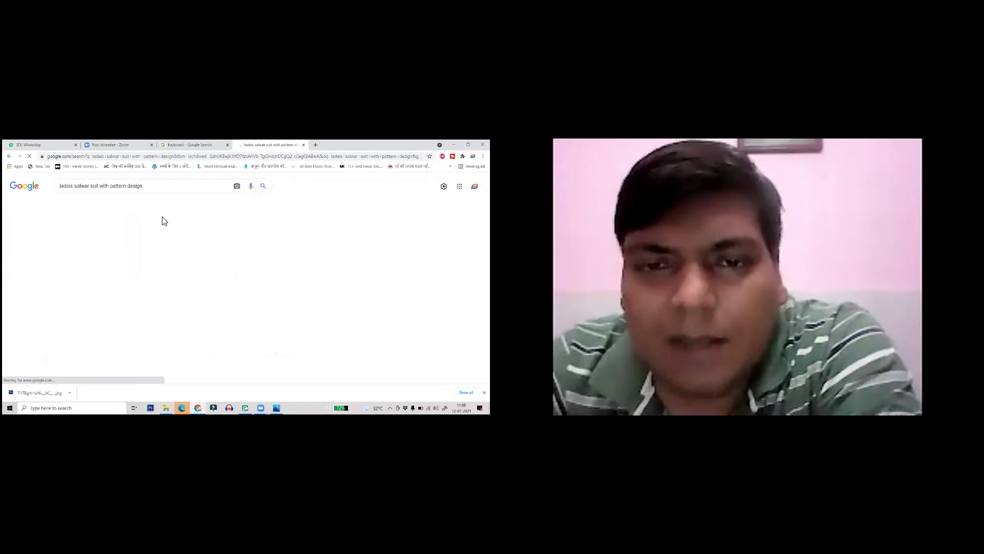
# - Look through the refined results and change the image search to "saree with pattern design"
pyautogui.scroll(-1, 199, 237)
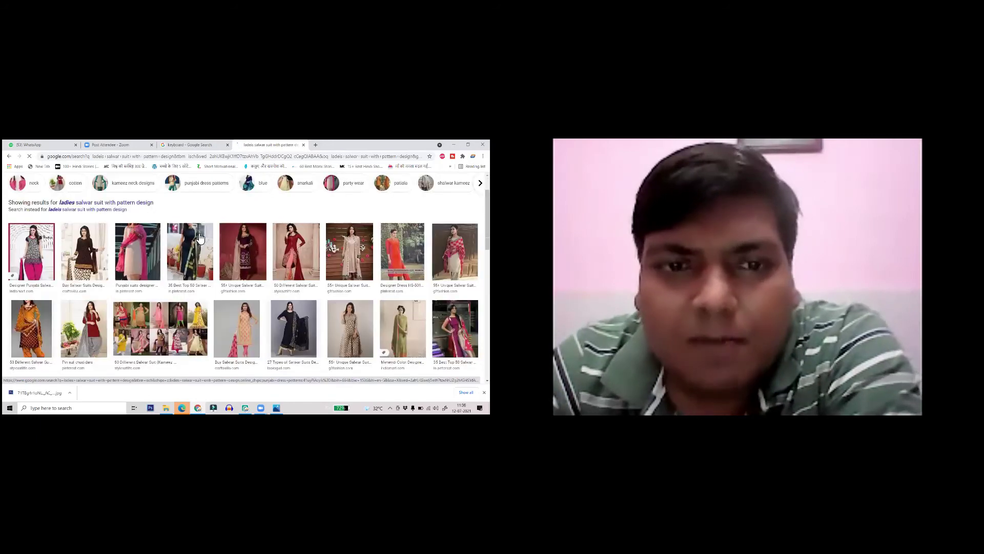
pyautogui.scroll(-2, 199, 237)
pyautogui.scroll(-10, 208, 264)
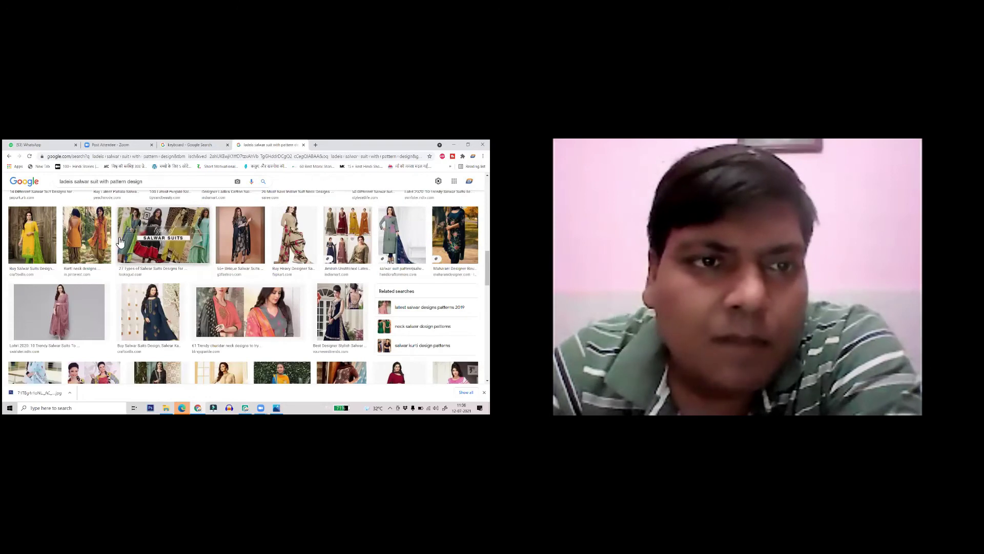
pyautogui.scroll(2, 98, 195)
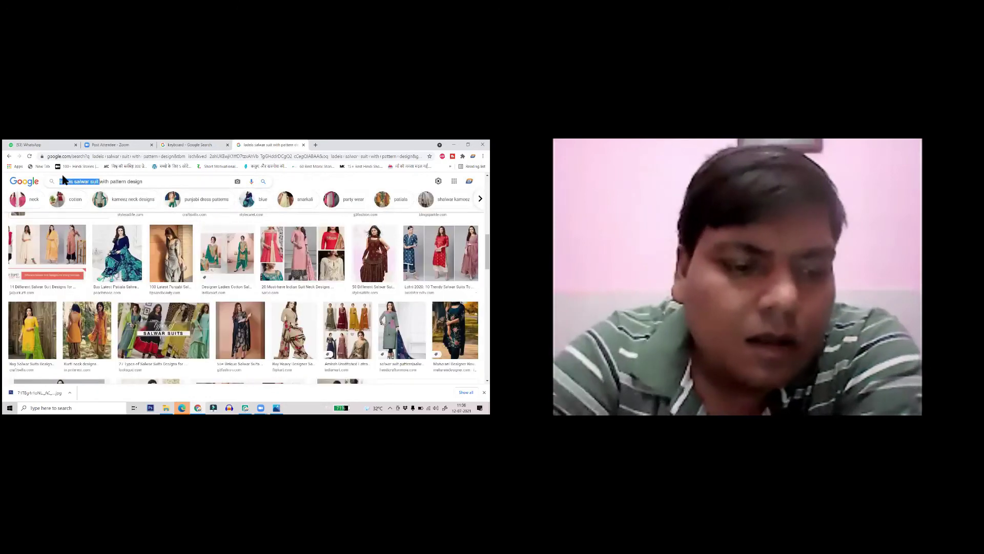
pyautogui.write('salwar')
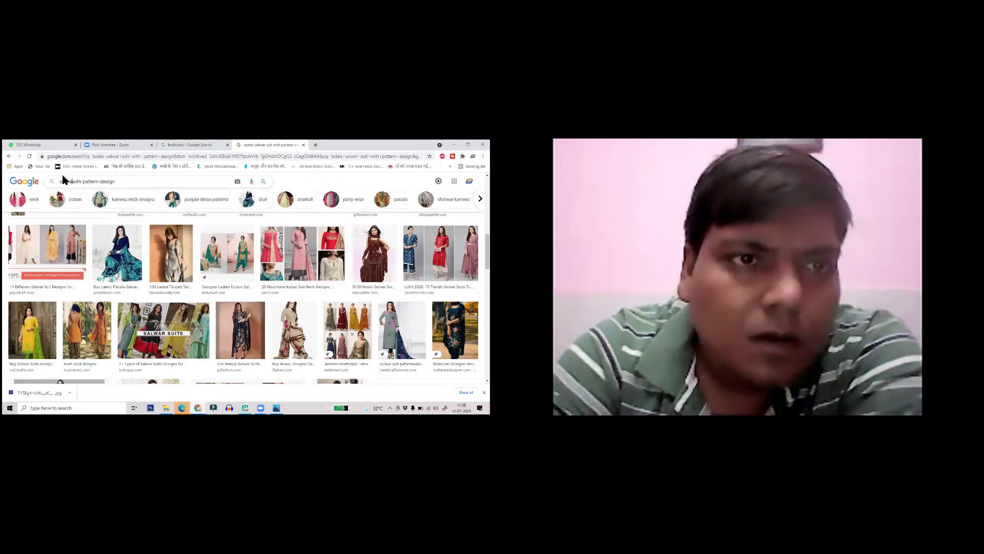
pyautogui.press('Return')
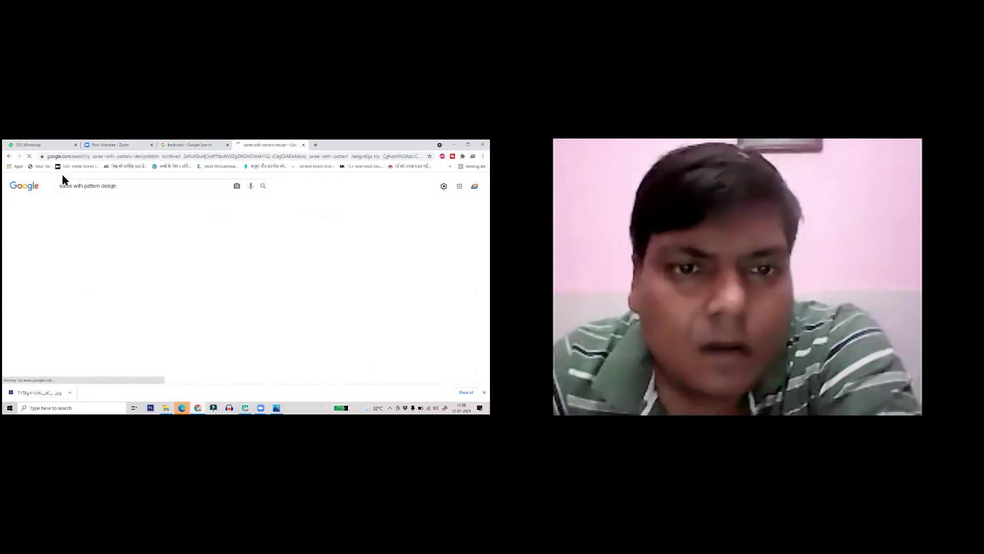
# - Preview the Shutterstock teardrop saree pattern among the results, and from its related images the beige Rajasthani saree pattern from Dreamstime
pyautogui.scroll(-1, 206, 240)
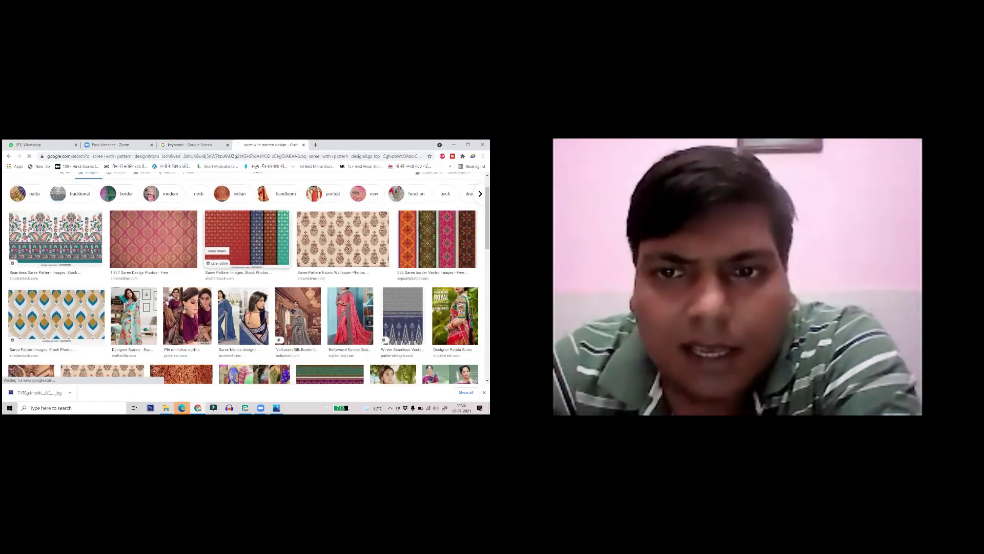
pyautogui.scroll(-2, 125, 319)
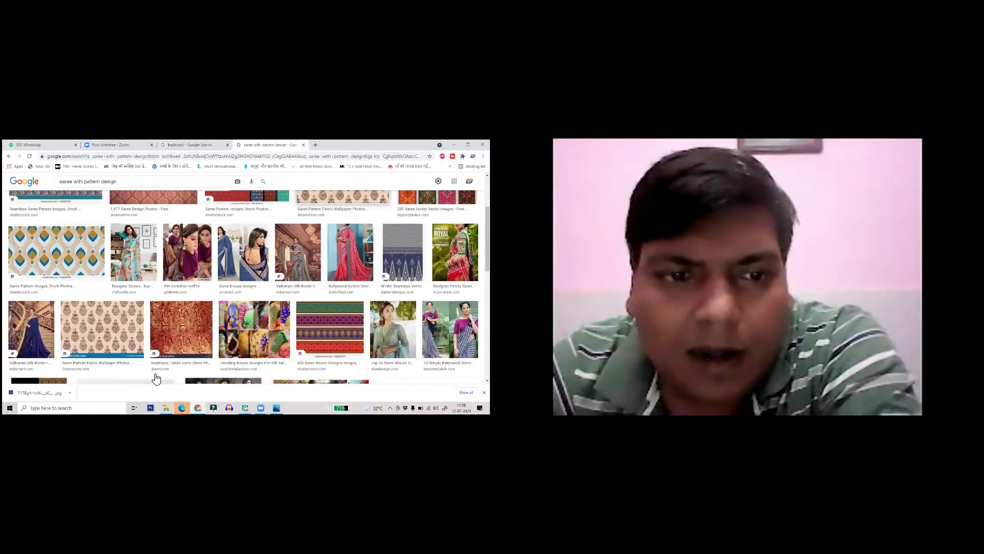
pyautogui.scroll(2, 129, 322)
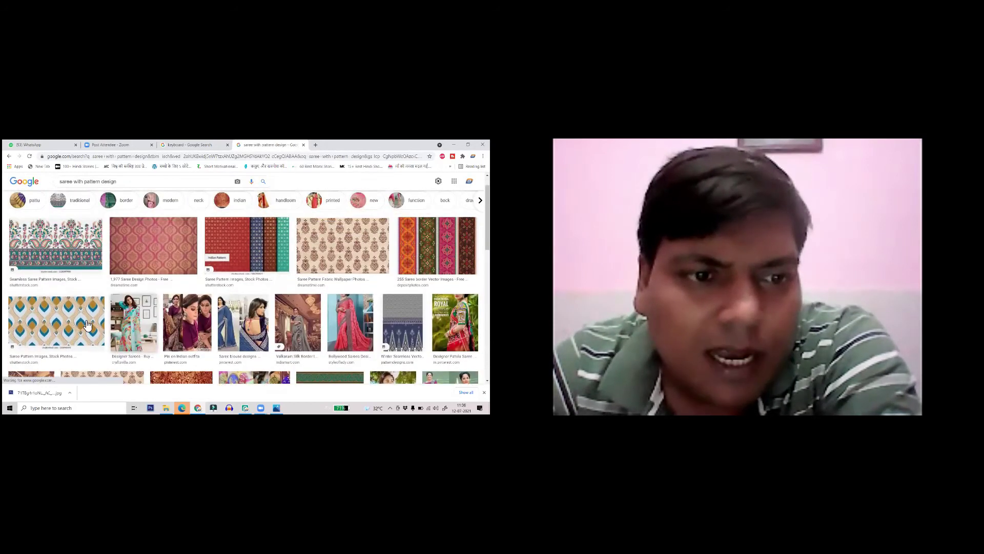
pyautogui.click(87, 320)
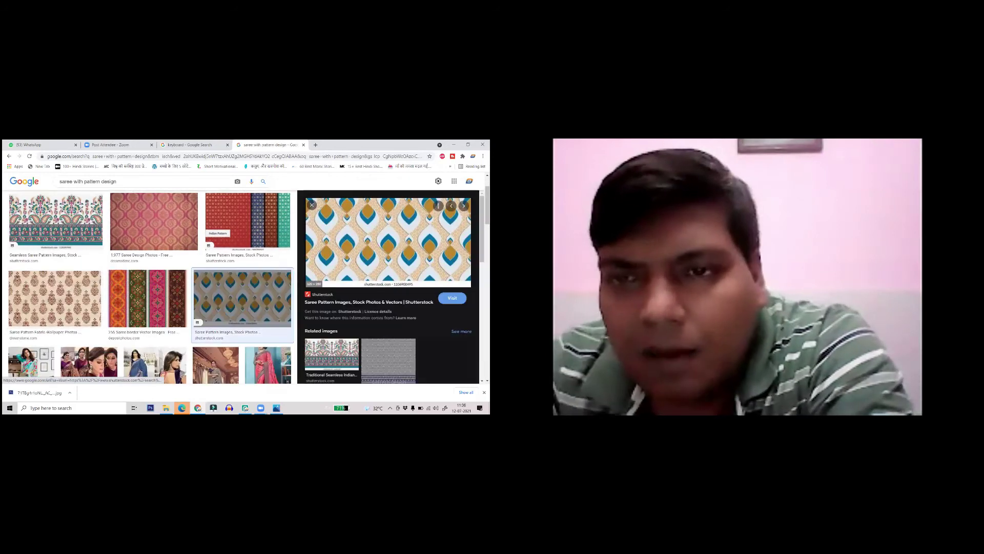
pyautogui.scroll(-3, 391, 286)
pyautogui.click(445, 267)
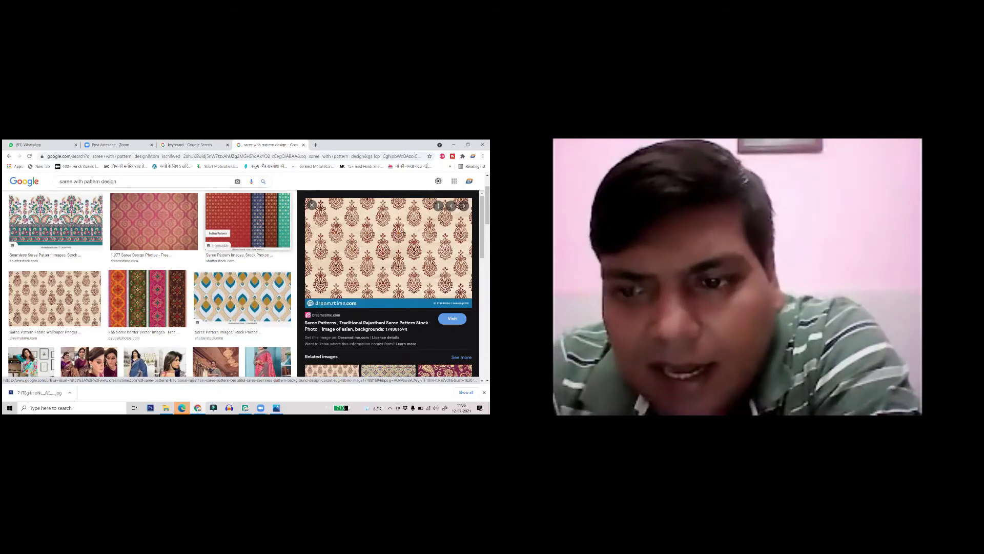
# - Follow the related images to preview VectorStock's floral sari pattern with golden flowers on navy blue
pyautogui.scroll(-3, 388, 246)
pyautogui.click(444, 300)
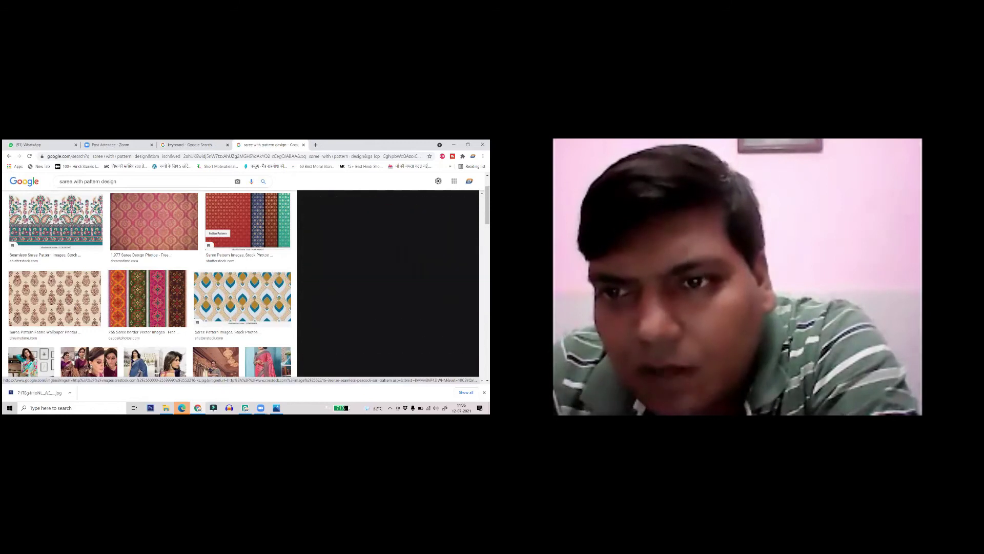
pyautogui.scroll(-3, 388, 282)
pyautogui.click(388, 315)
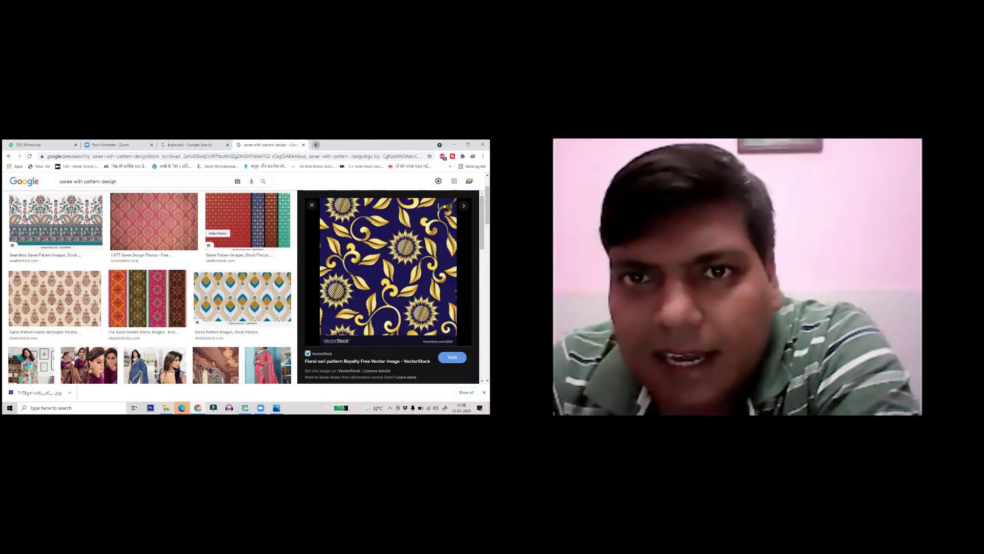
# - Search Google for "tiles" in a new browser tab and switch to the image results
pyautogui.click(315, 145)
pyautogui.write('t')
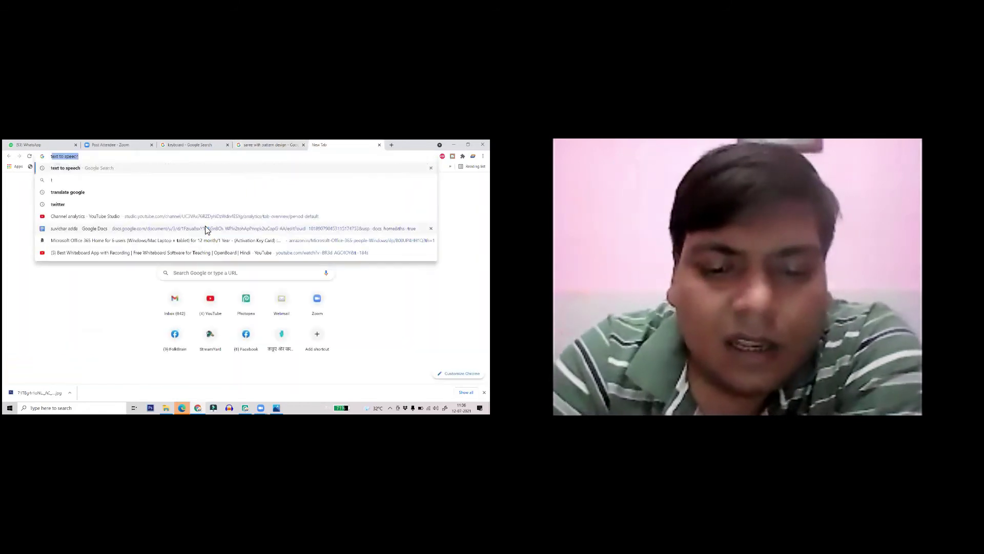
pyautogui.write('ile')
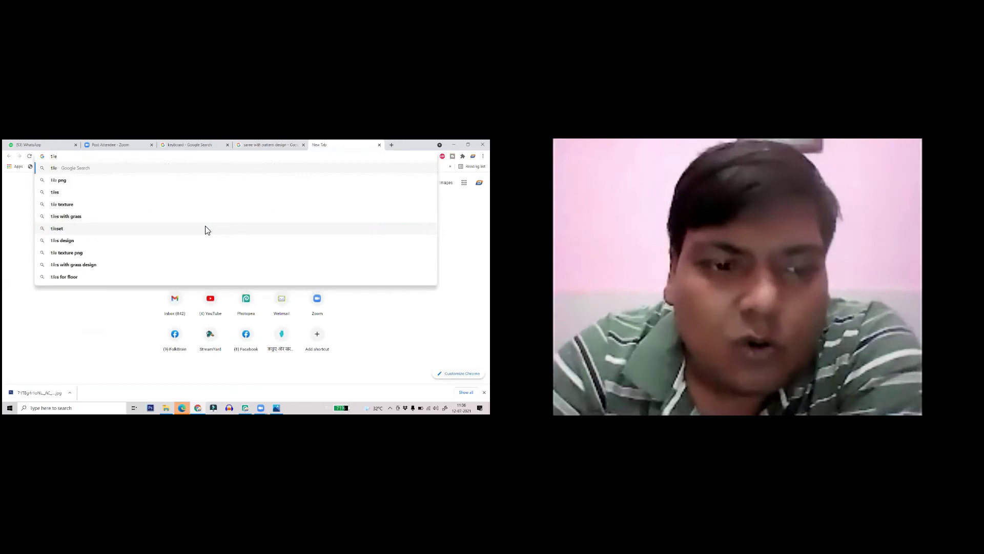
pyautogui.write('s')
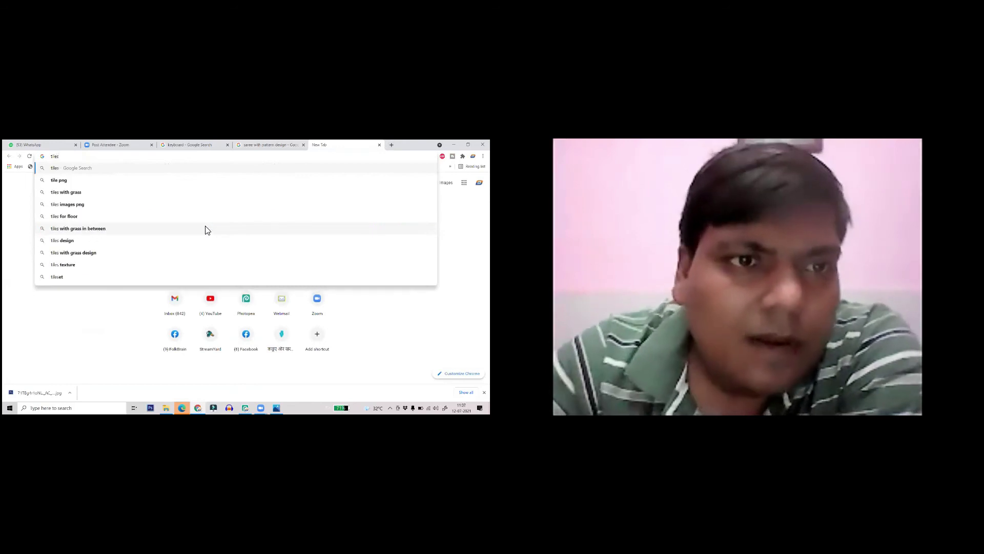
pyautogui.press('Return')
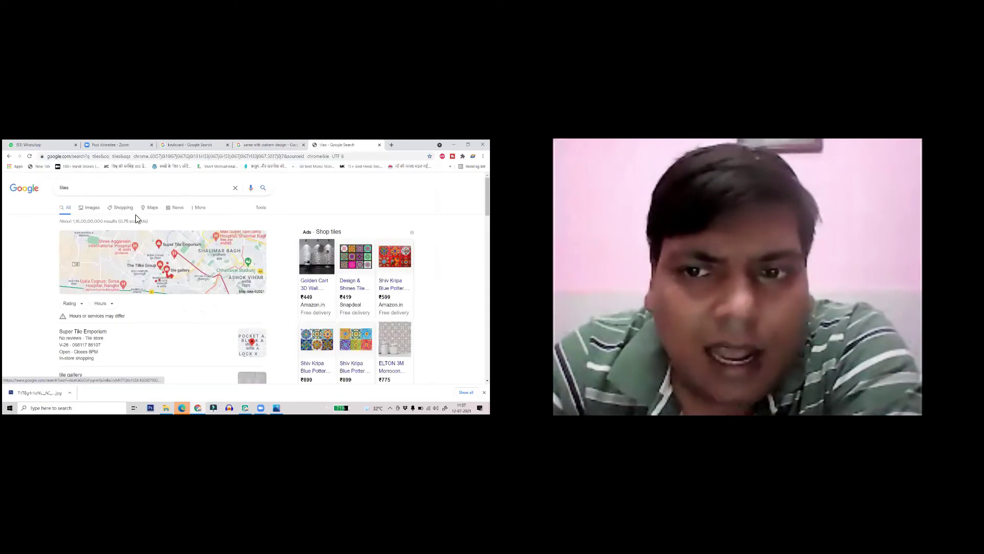
pyautogui.click(101, 210)
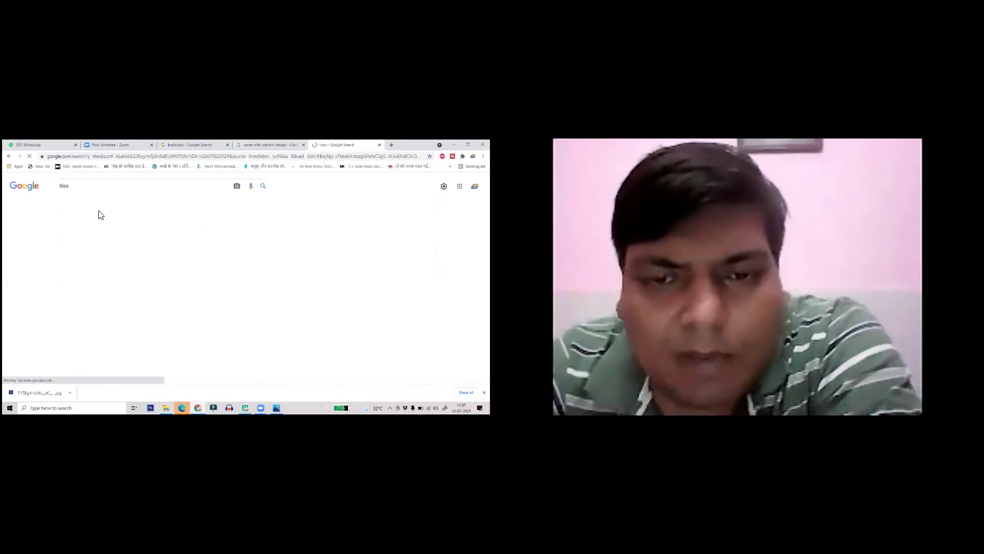
# - Browse the tile images, preview the patterned kitchen wall from "How to Select the Best Types of Tiles for Your Home", and look through its related images
pyautogui.scroll(-5, 292, 246)
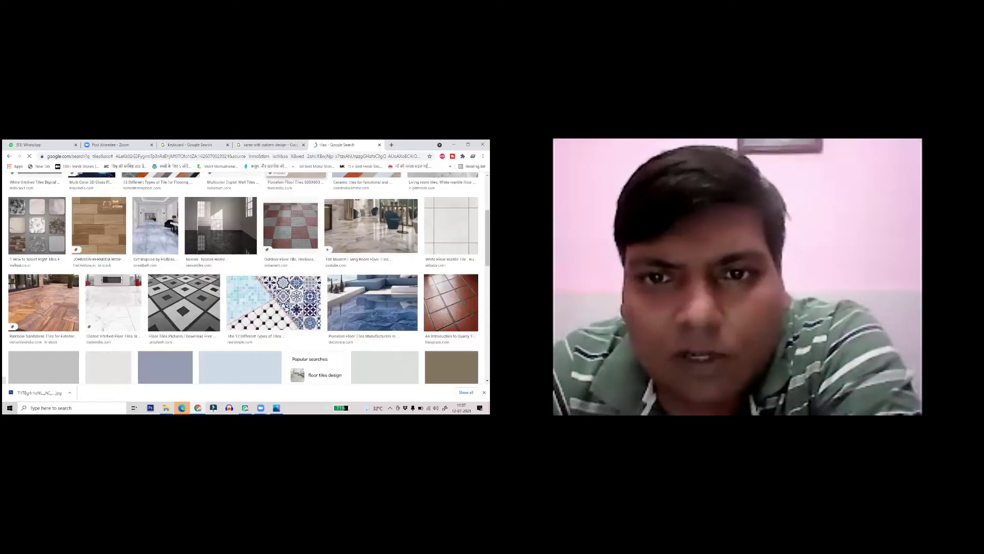
pyautogui.scroll(-4, 293, 246)
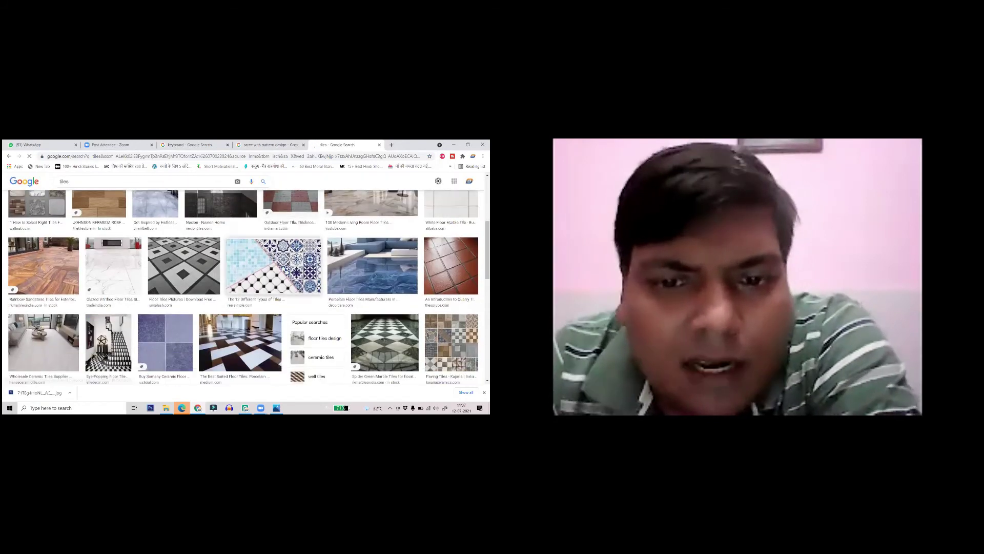
pyautogui.scroll(-10, 249, 287)
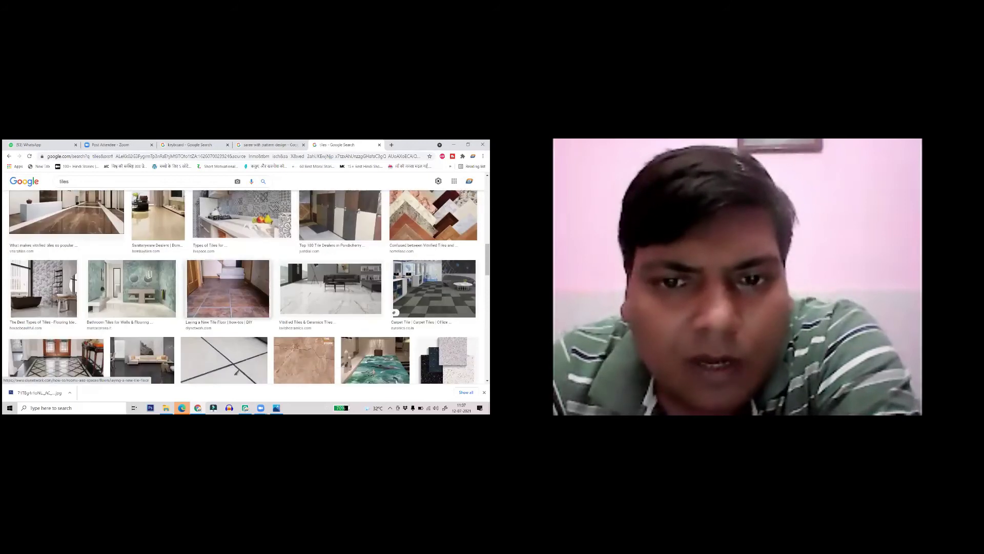
pyautogui.scroll(3, 237, 372)
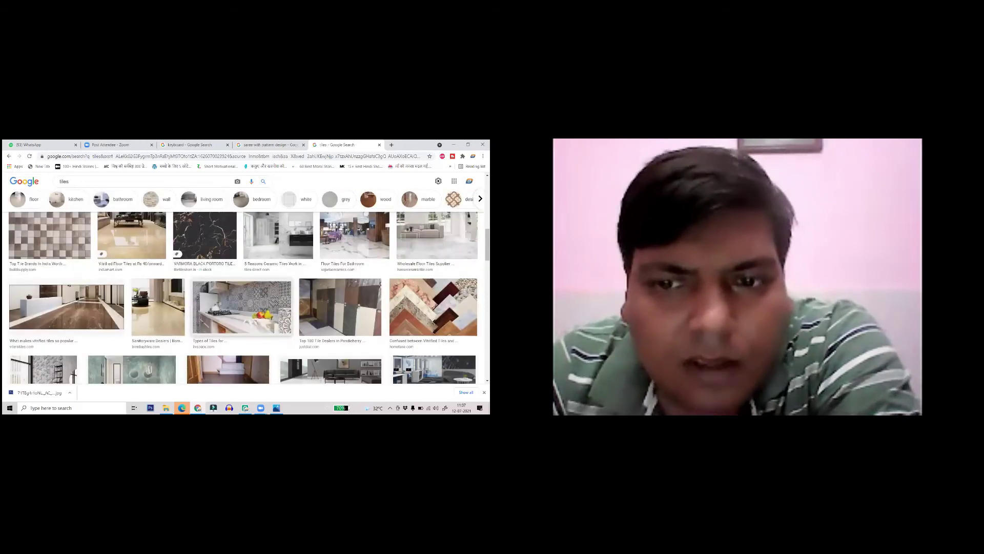
pyautogui.click(241, 307)
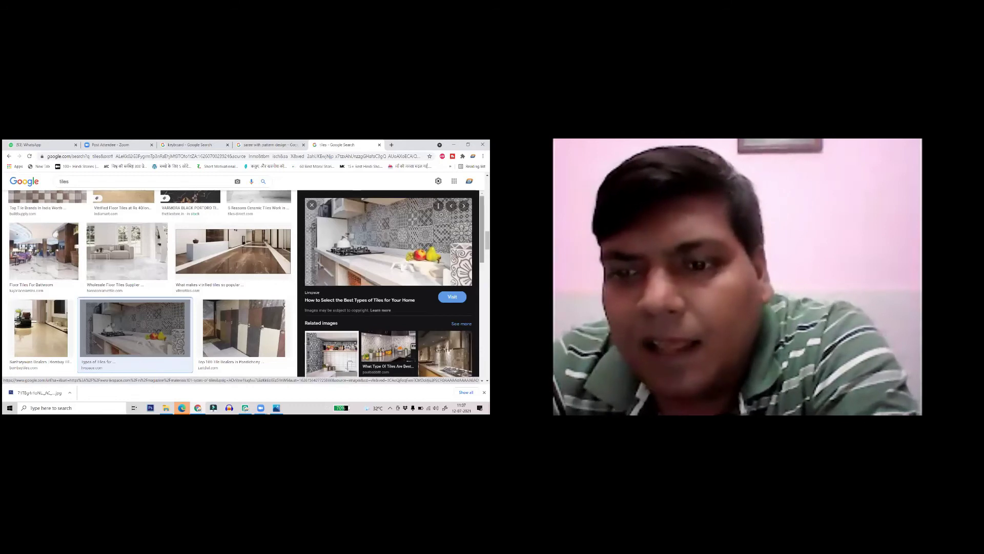
pyautogui.scroll(-5, 389, 233)
pyautogui.scroll(2, 388, 282)
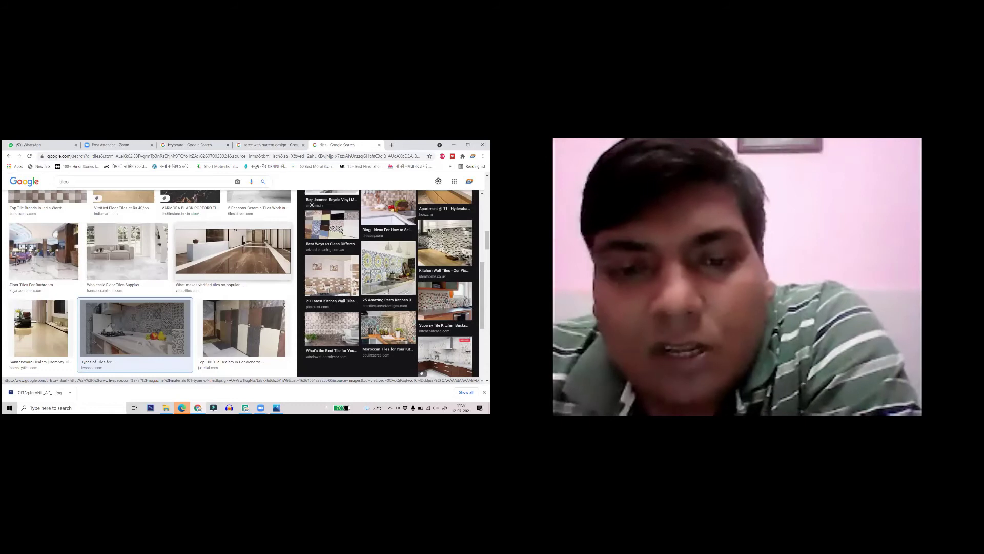
# - Examine further tile image results for floor and wall designs built from repeating patterns
pyautogui.scroll(-5, 135, 329)
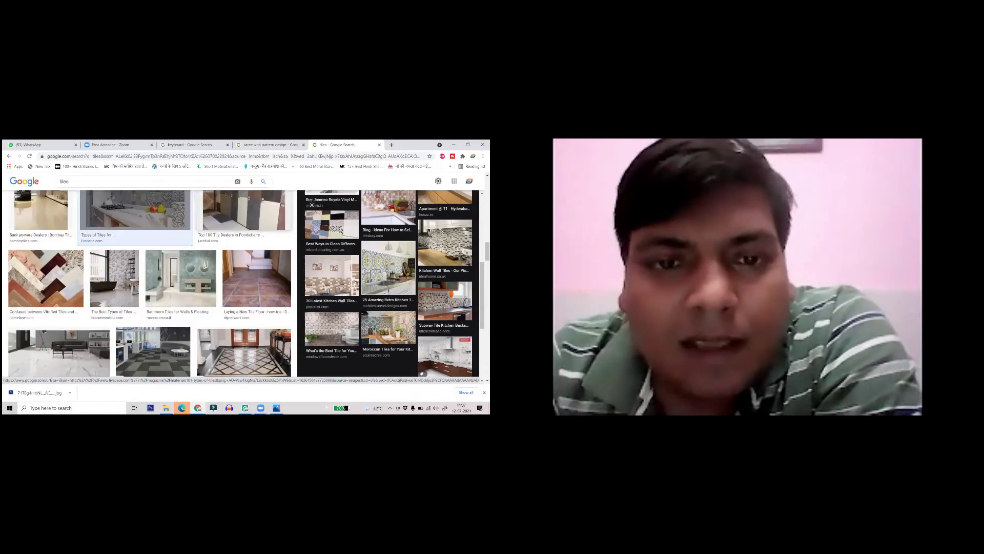
pyautogui.scroll(-4, 148, 287)
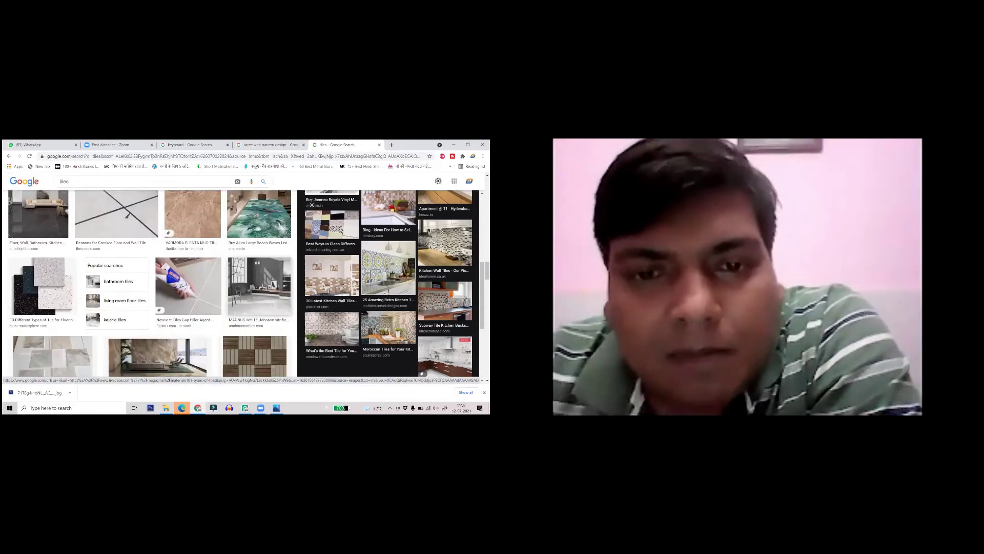
pyautogui.scroll(-4, 149, 282)
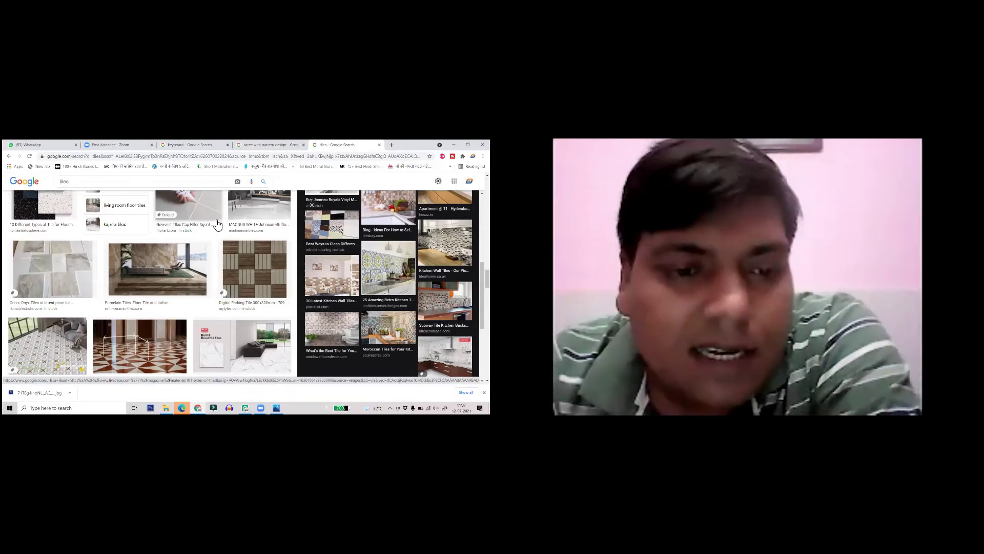
pyautogui.scroll(-5, 149, 282)
pyautogui.scroll(-10, 148, 282)
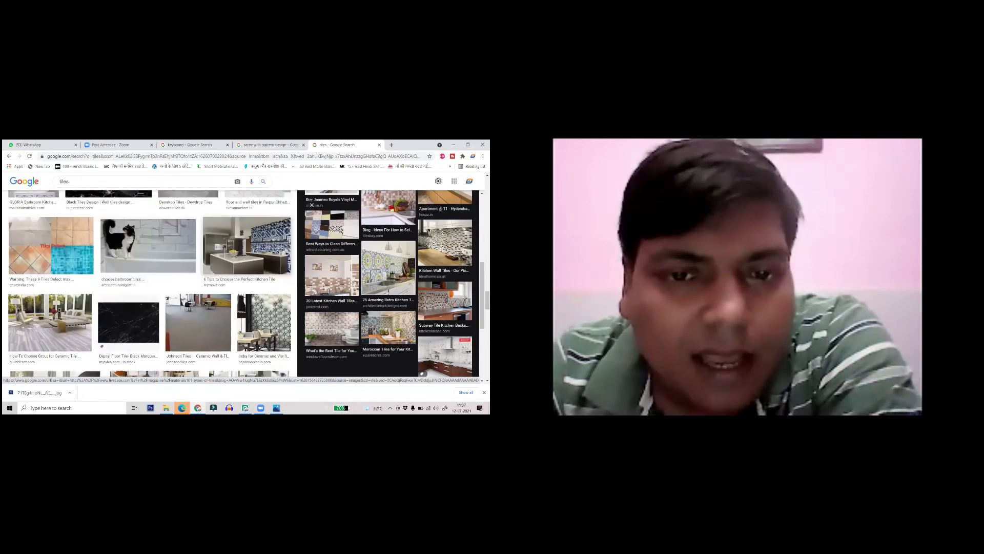
pyautogui.scroll(-4, 221, 303)
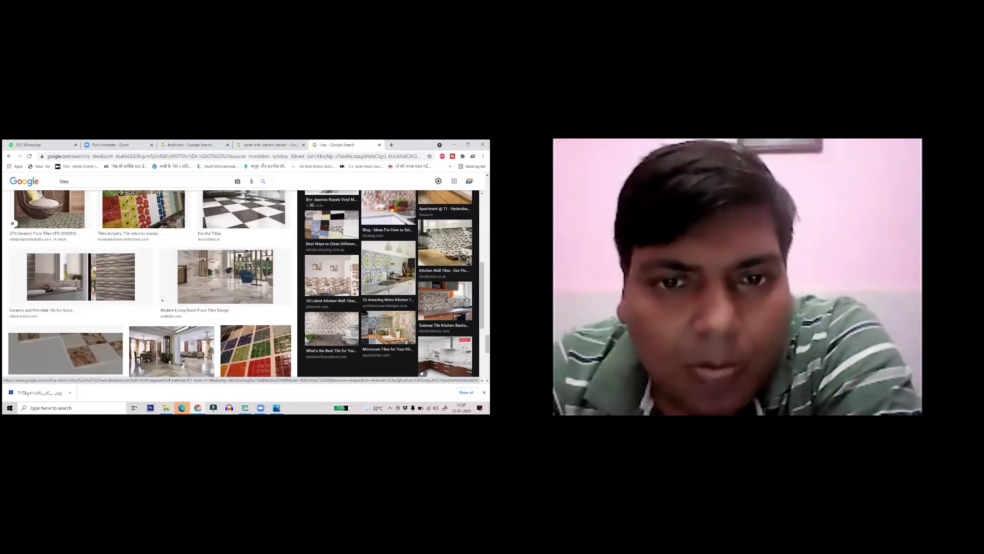
pyautogui.scroll(10, 218, 298)
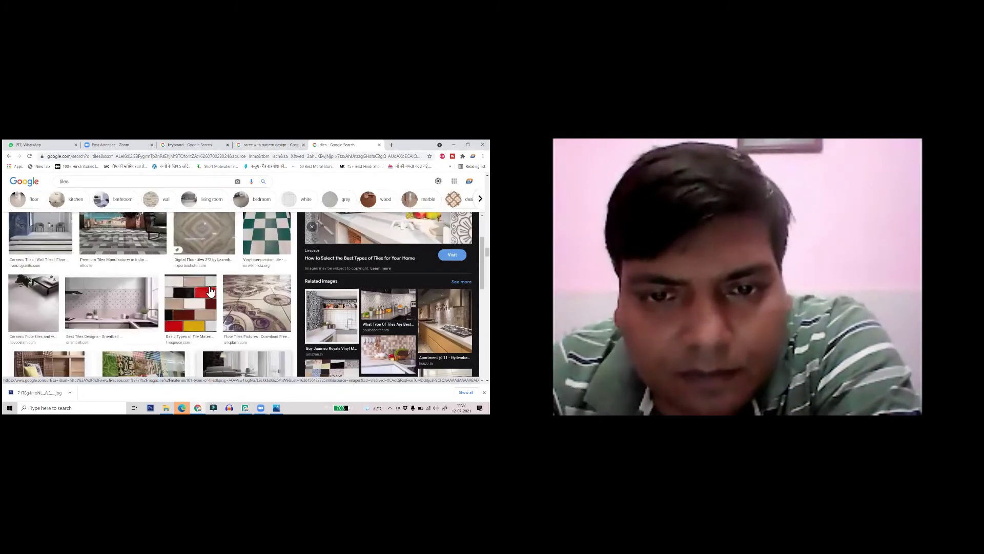
pyautogui.scroll(-5, 212, 290)
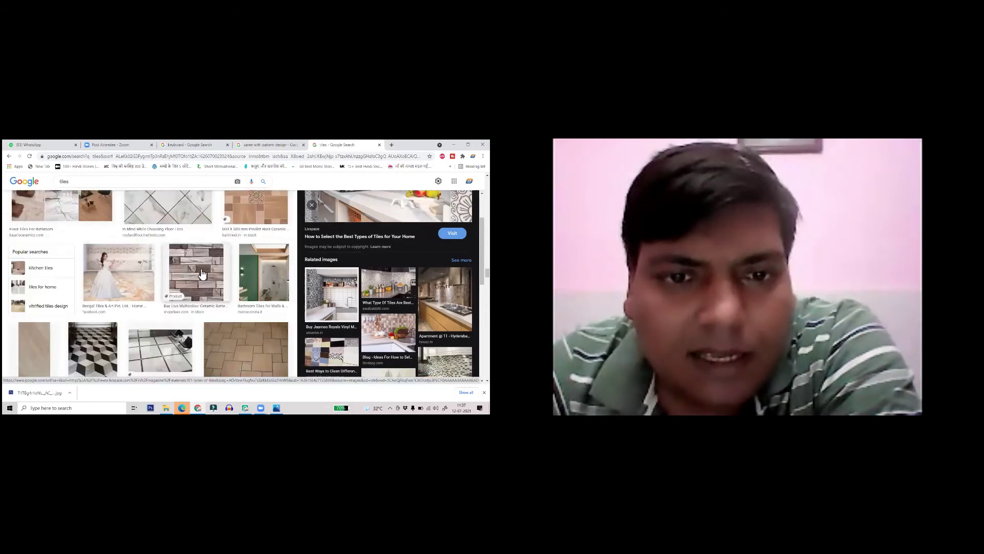
pyautogui.scroll(-6, 233, 318)
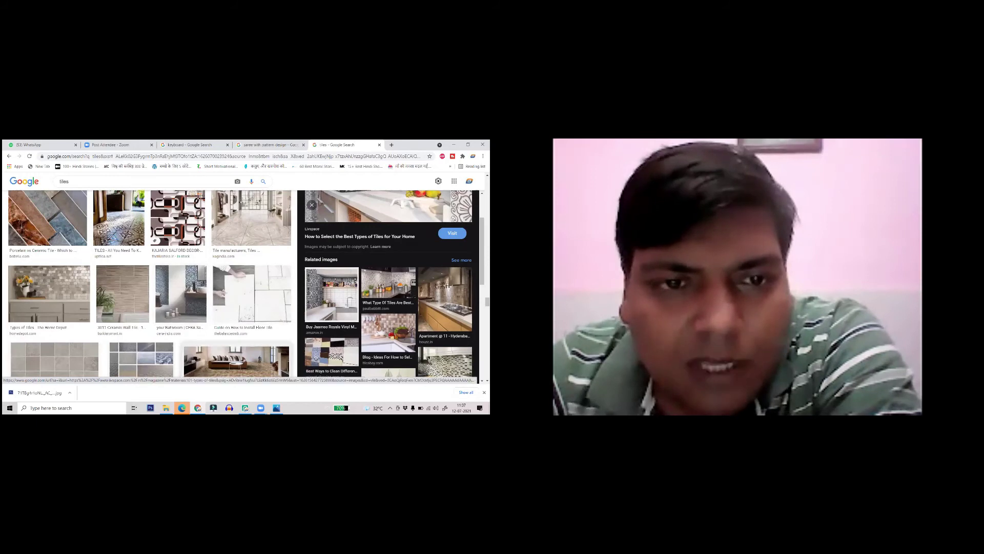
pyautogui.scroll(-5, 231, 318)
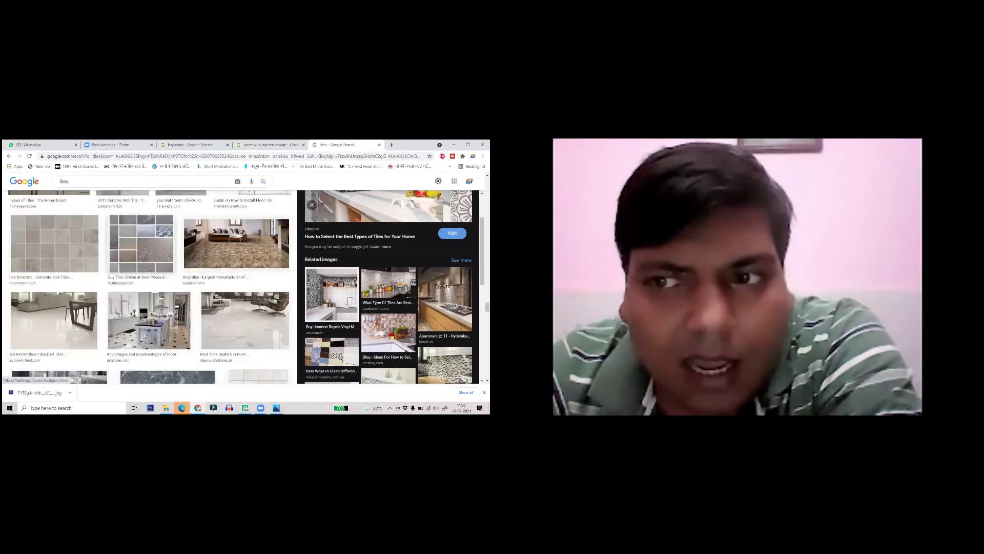
pyautogui.scroll(5, 152, 287)
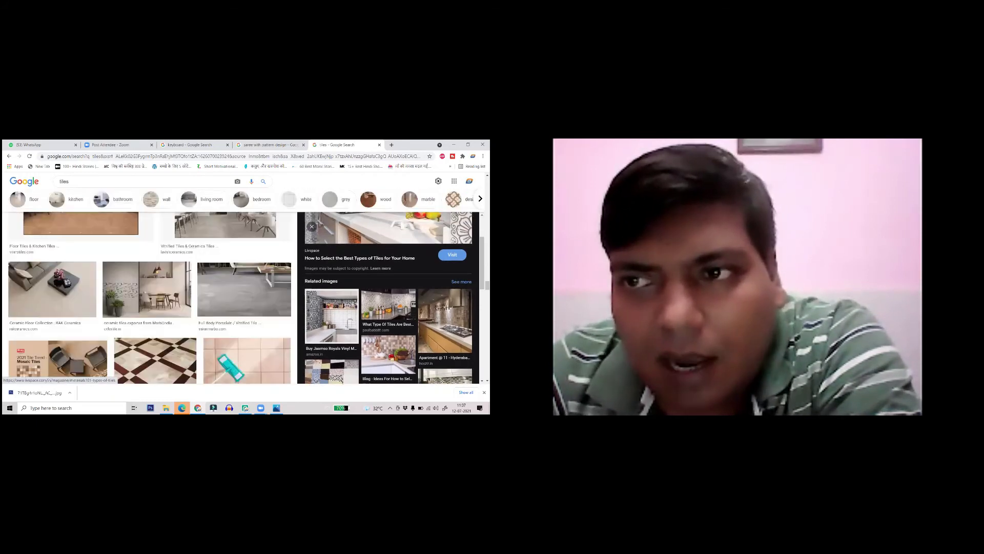
# - Change the image search to "pattern design", then refine it to "pattern design png"
pyautogui.scroll(10, 139, 276)
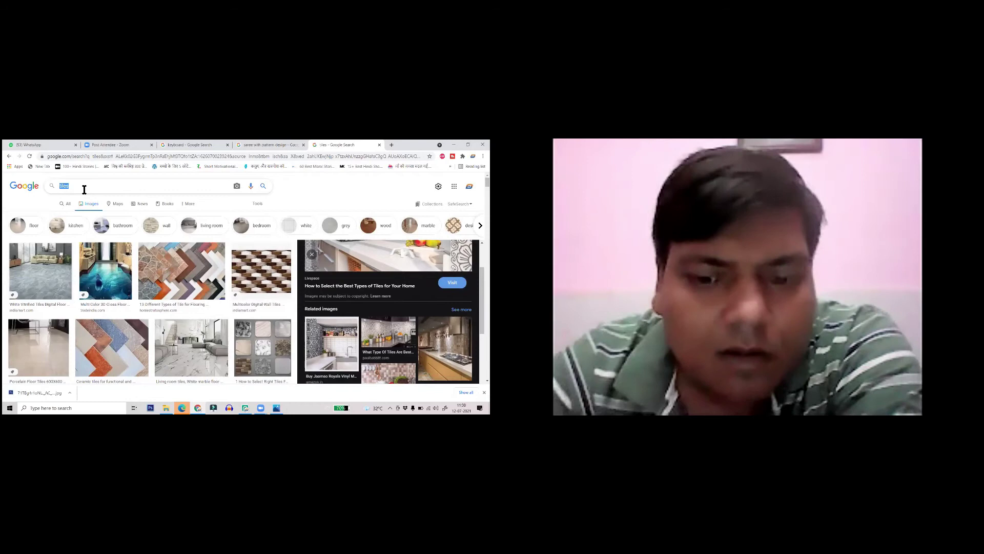
pyautogui.write('pat')
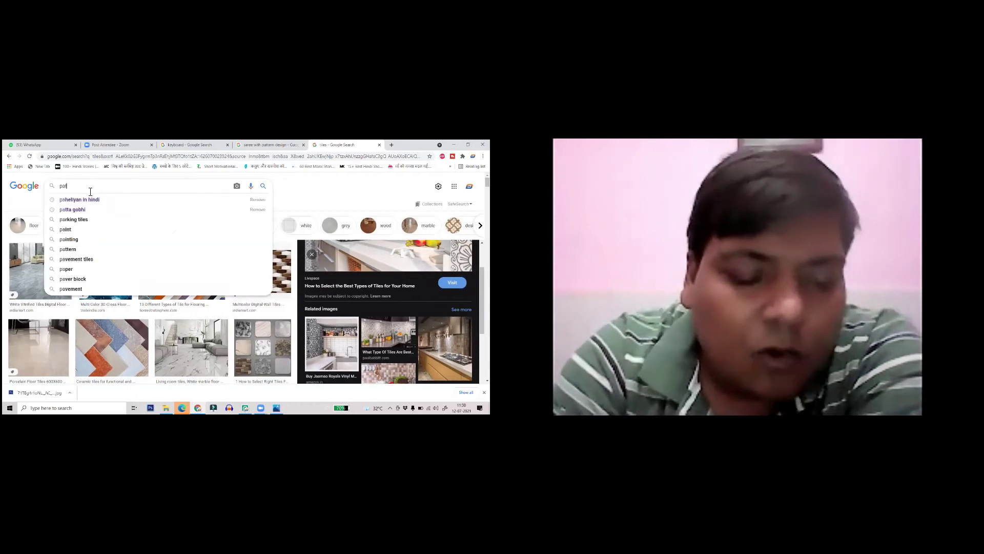
pyautogui.write('tern design')
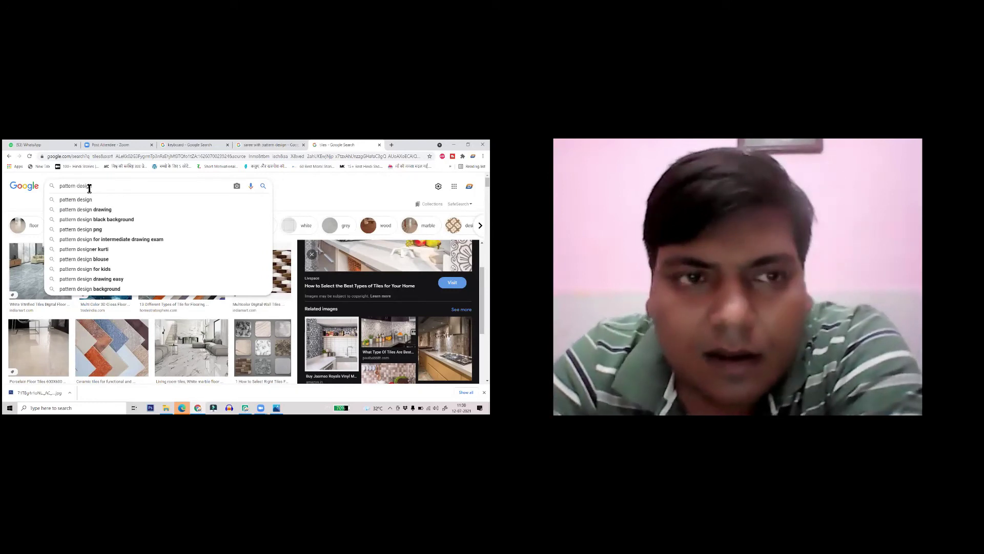
pyautogui.click(94, 199)
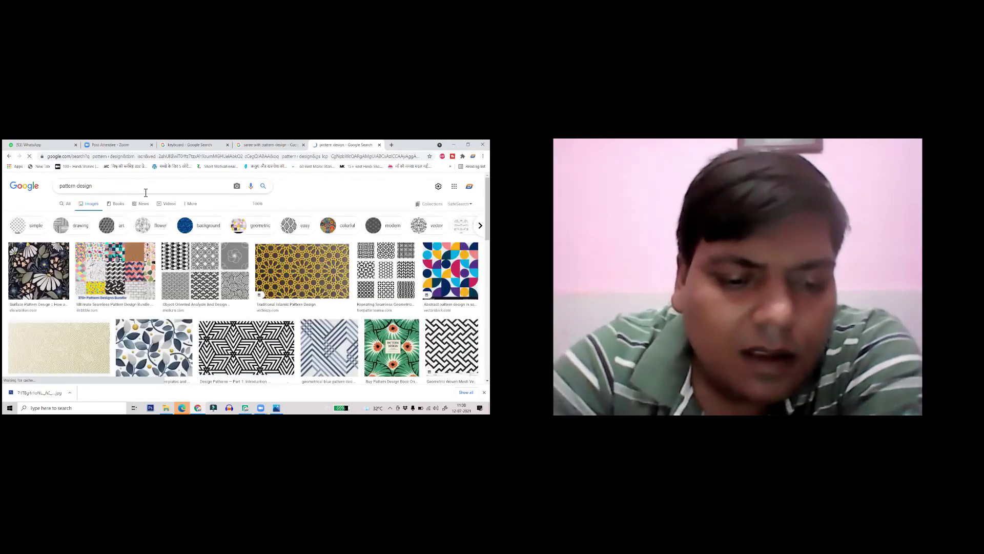
pyautogui.write('png')
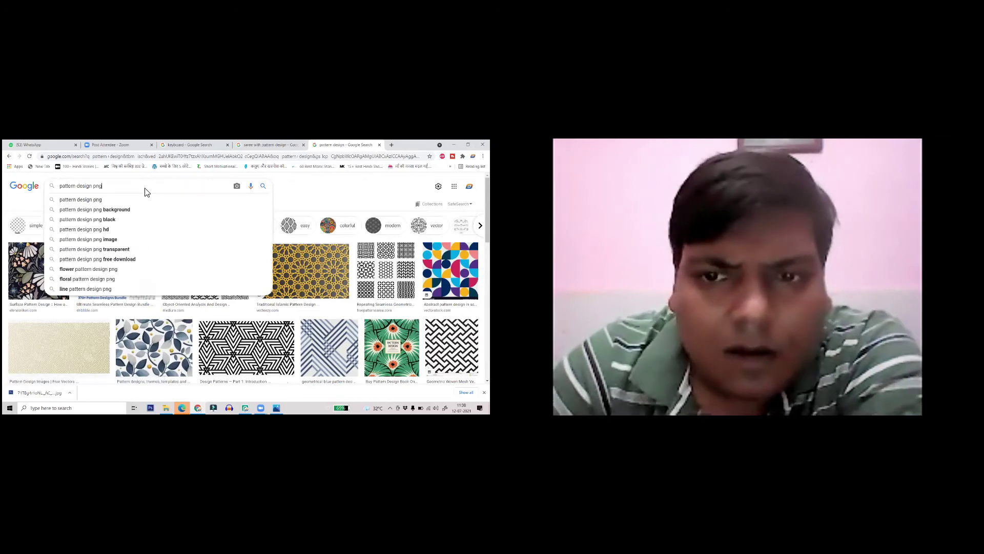
pyautogui.press('Return')
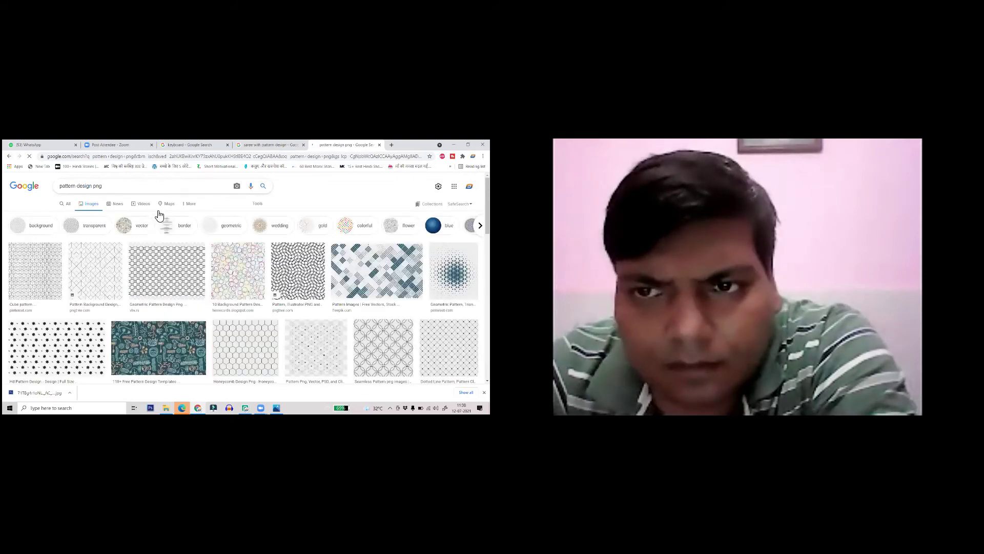
# - Examine the "pattern design png" image results for geometric, floral and Indian motif designs
pyautogui.scroll(-5, 159, 214)
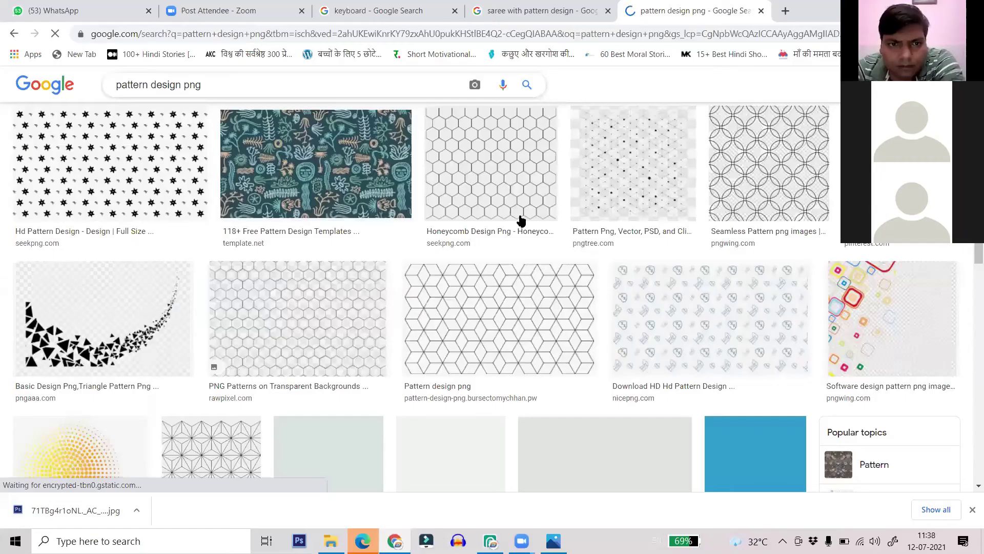
pyautogui.scroll(-5, 513, 231)
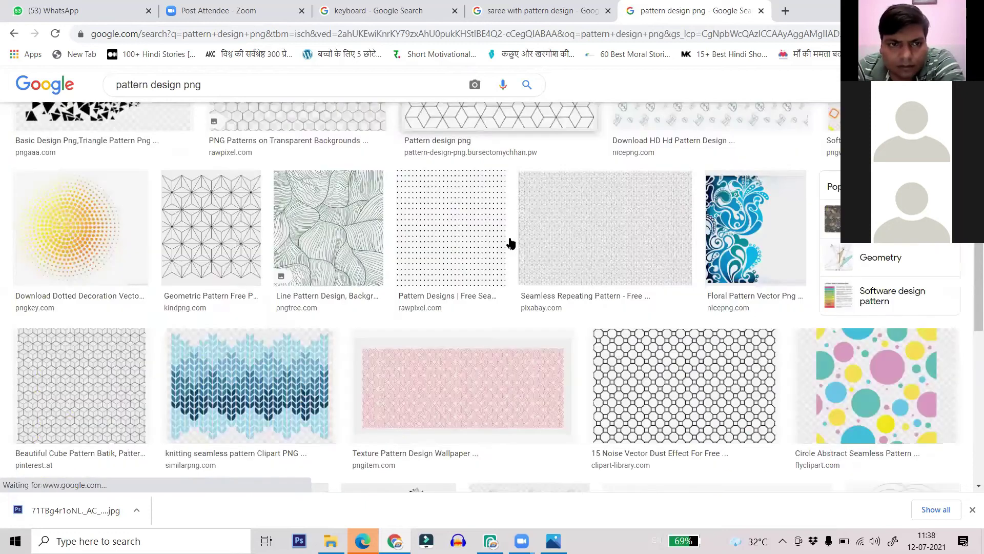
pyautogui.scroll(-1, 564, 246)
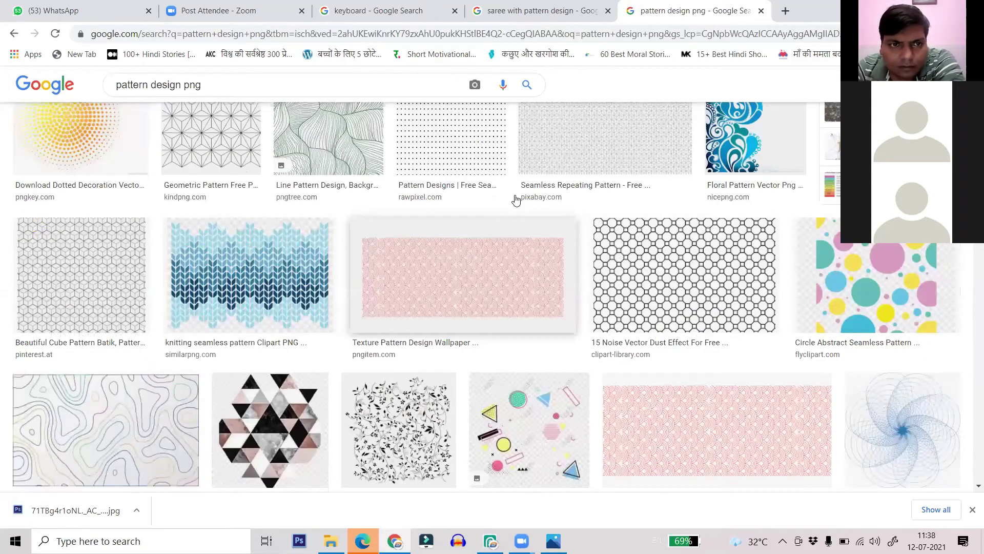
pyautogui.scroll(-2, 515, 200)
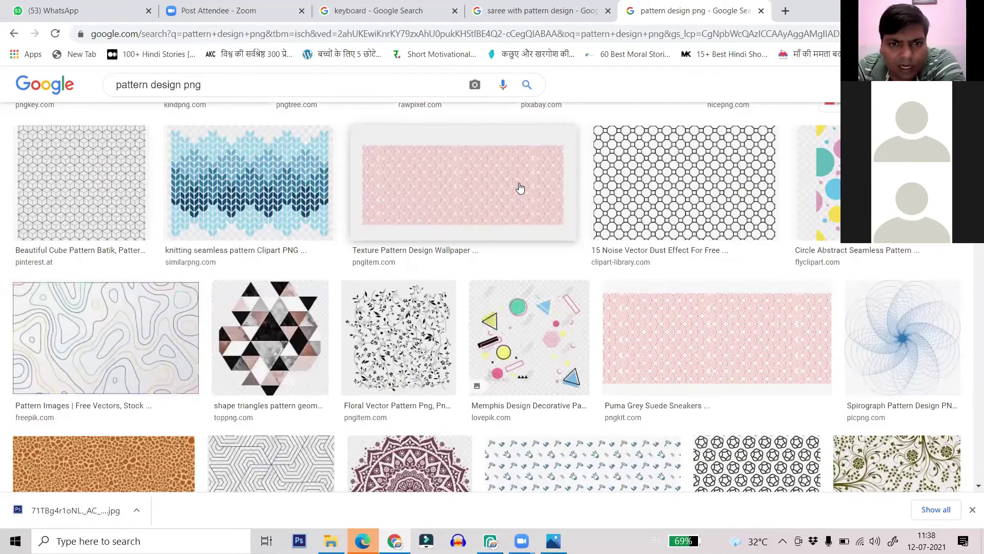
pyautogui.scroll(-1, 525, 196)
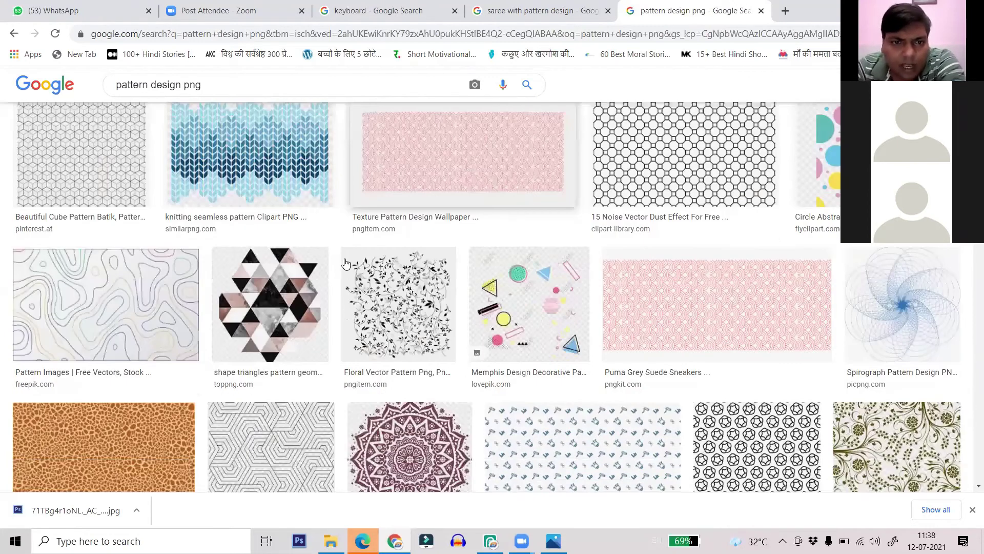
pyautogui.scroll(-2, 367, 240)
pyautogui.scroll(-1, 421, 224)
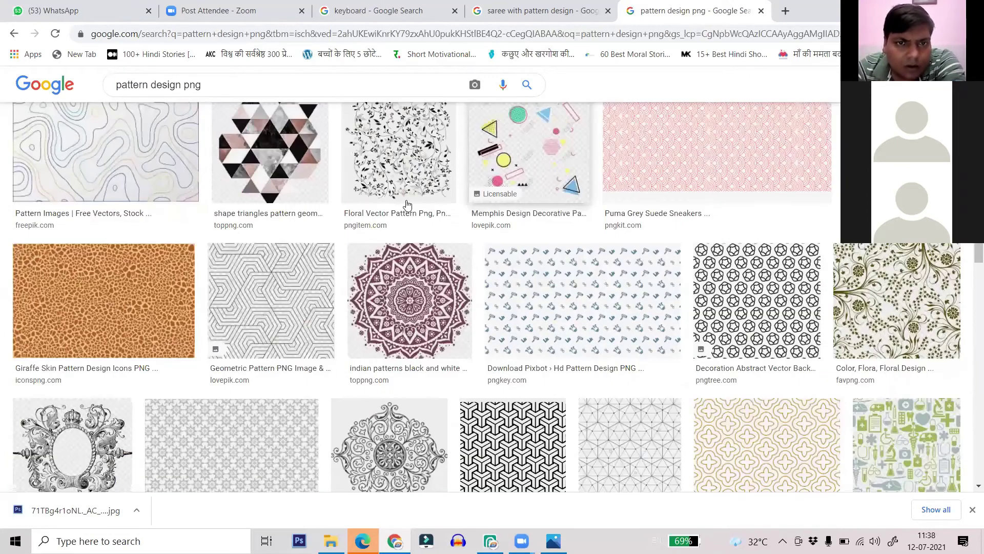
pyautogui.scroll(-3, 408, 205)
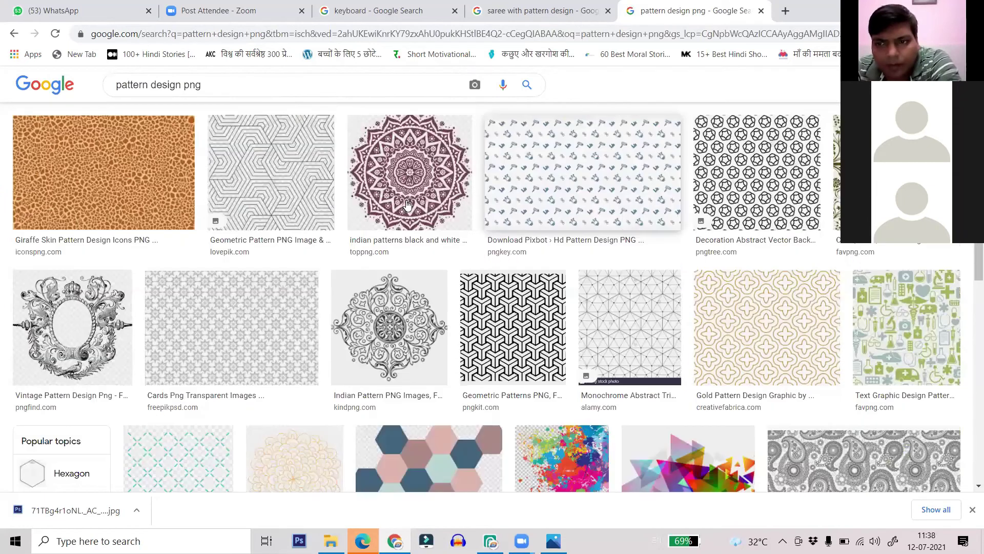
pyautogui.scroll(-2, 719, 202)
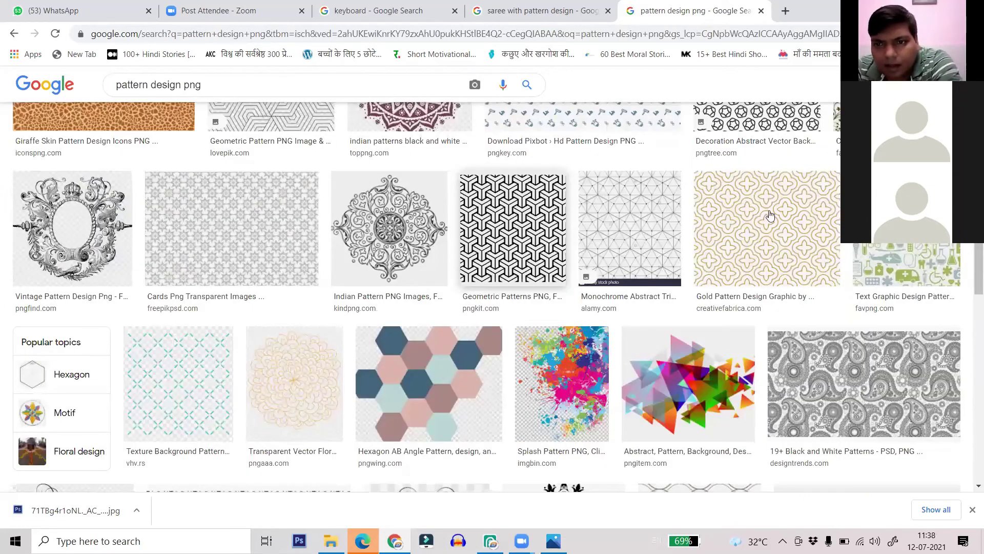
# - Preview the Indian Pattern PNG result, open the related "Indian patterns and designs png 2" mandala and copy its image address
pyautogui.click(389, 226)
pyautogui.scroll(-7, 874, 274)
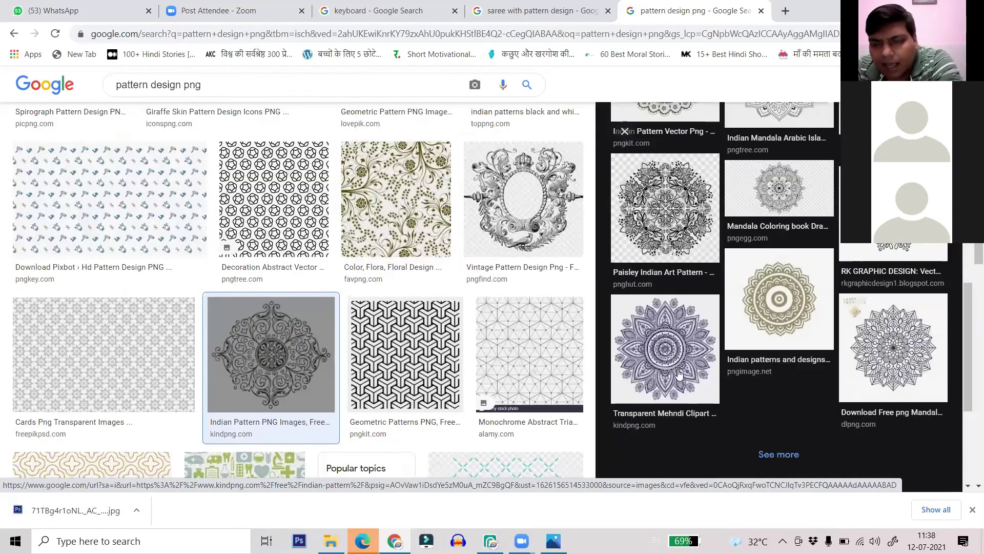
pyautogui.click(780, 311)
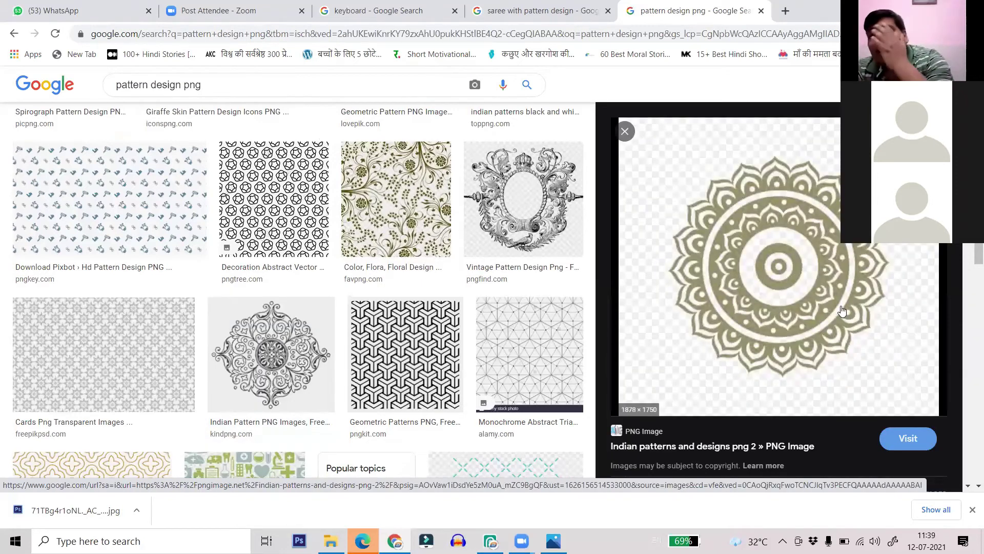
pyautogui.rightClick(794, 211)
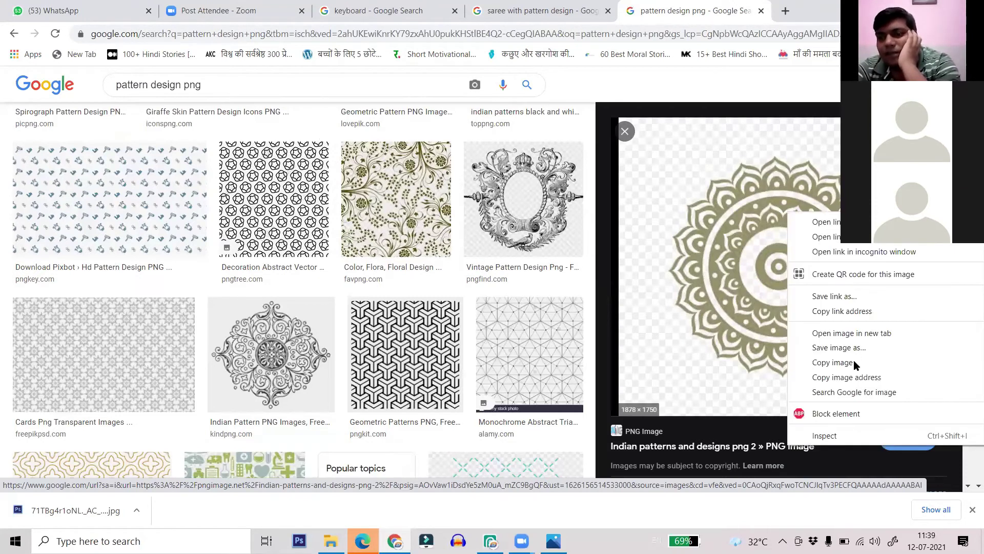
pyautogui.click(854, 382)
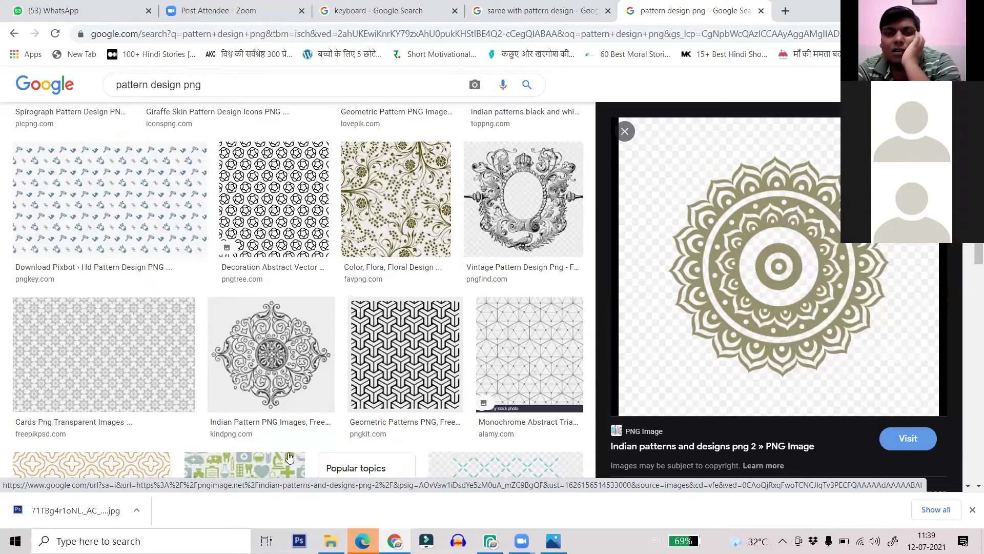
# - Switch to Photopea, bring up template.psd, hide the rose layer in the flower group and activate the Move tool
pyautogui.hotkey('alt', 'Tab')
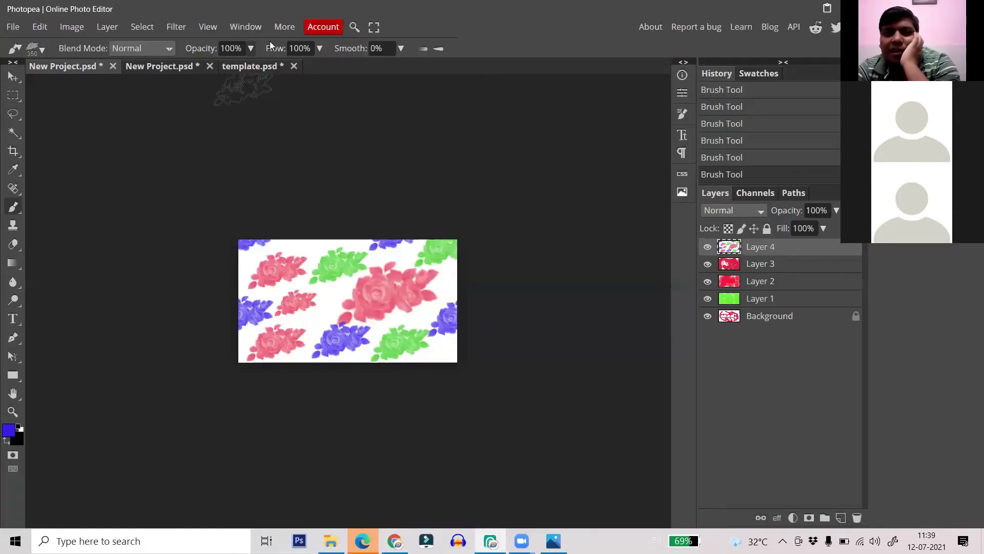
pyautogui.click(284, 65)
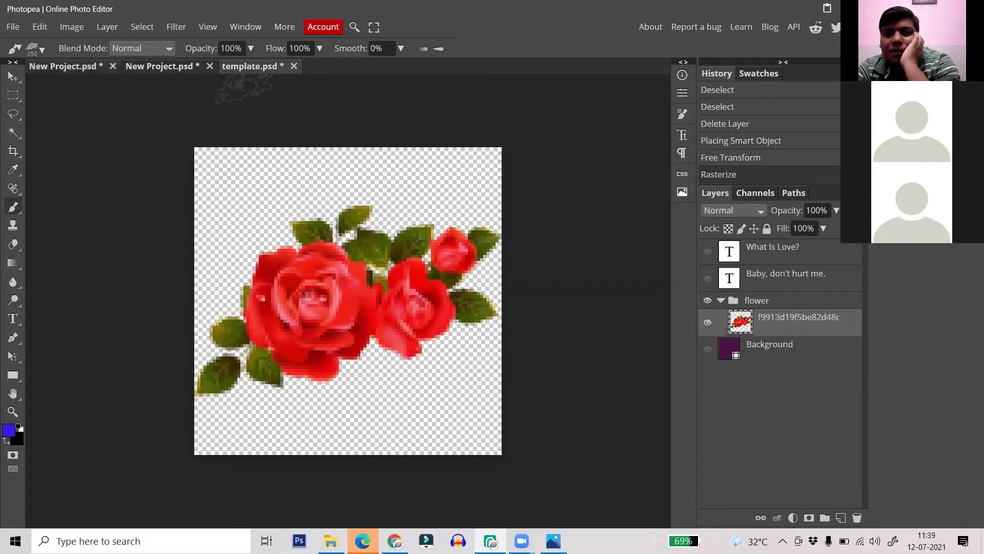
pyautogui.click(707, 323)
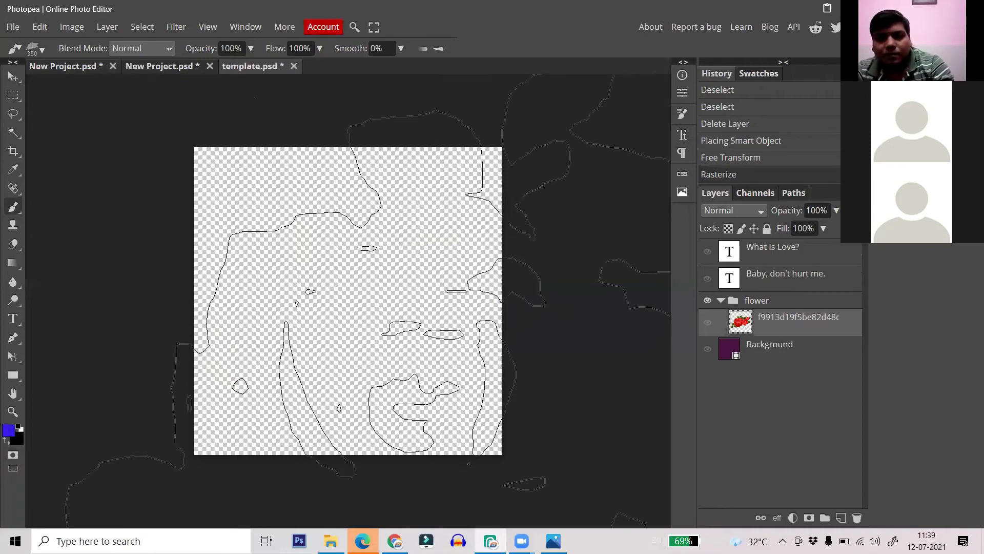
pyautogui.press('.')
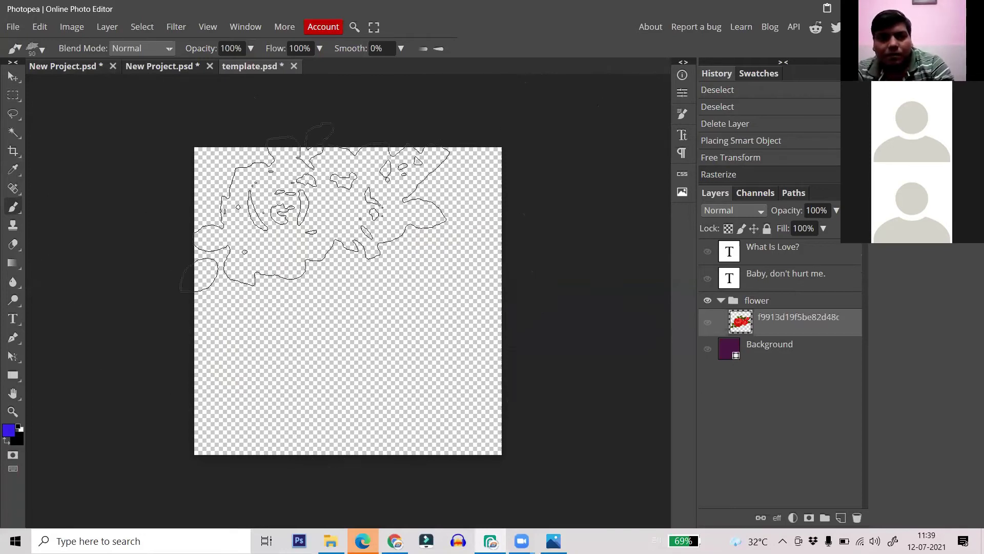
pyautogui.press('[')
pyautogui.click(12, 75)
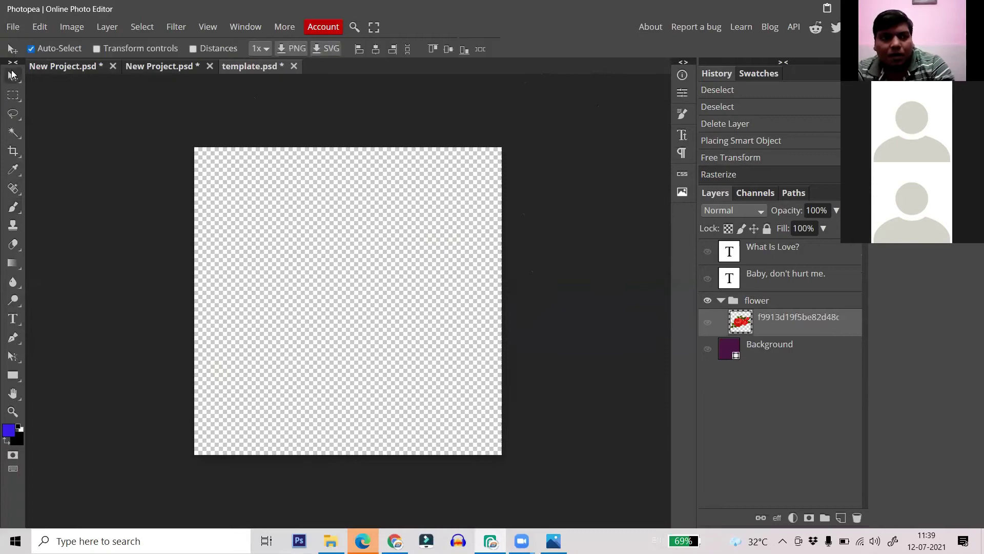
# - Try placing the mandala into template.psd from the copied image URL, using the current project as destination
pyautogui.click(14, 27)
pyautogui.moveTo(62, 131)
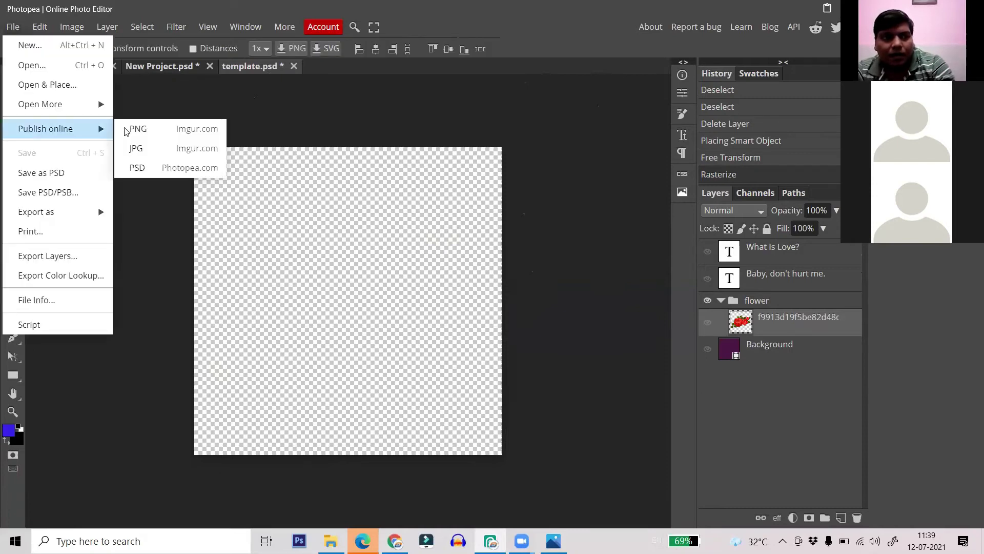
pyautogui.moveTo(85, 106)
pyautogui.click(143, 105)
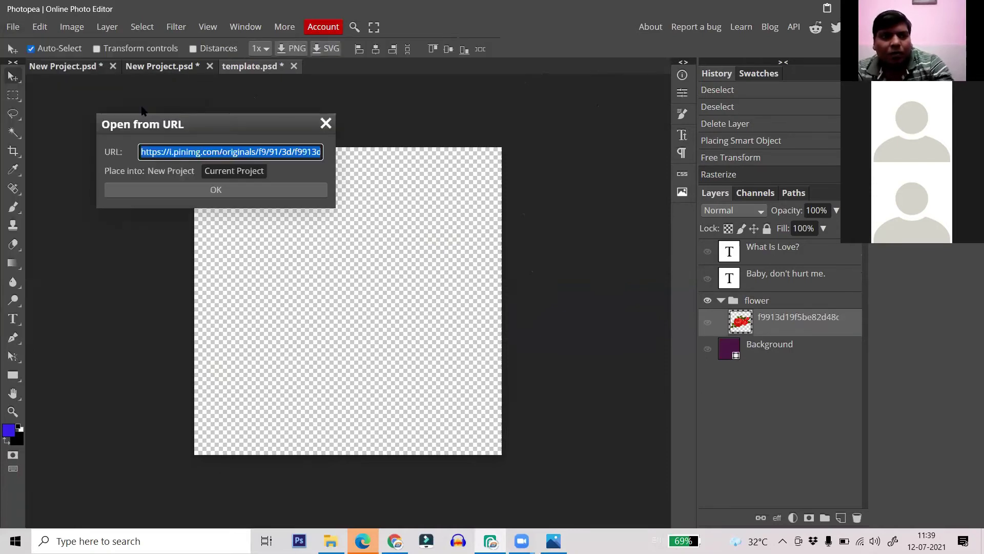
pyautogui.hotkey('ctrl', 'v')
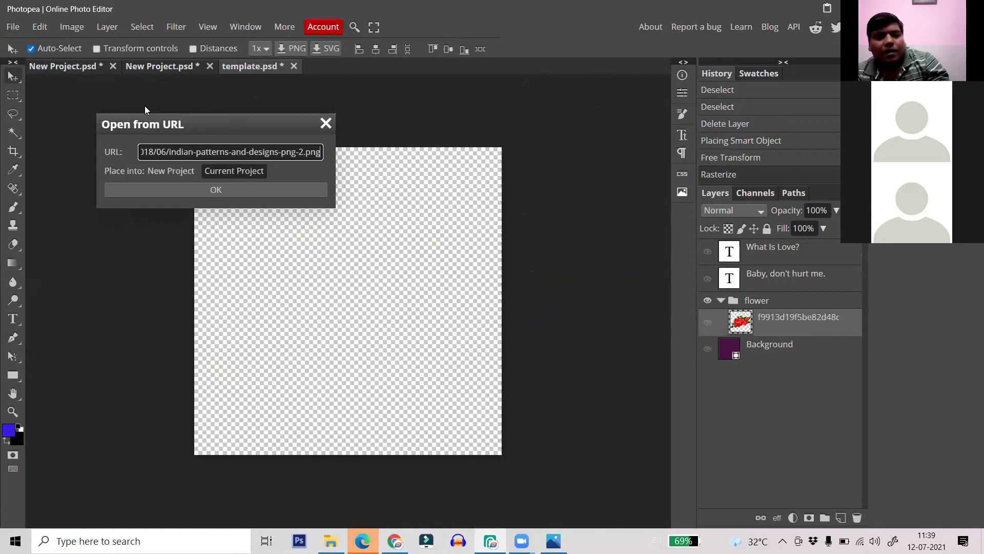
pyautogui.click(216, 191)
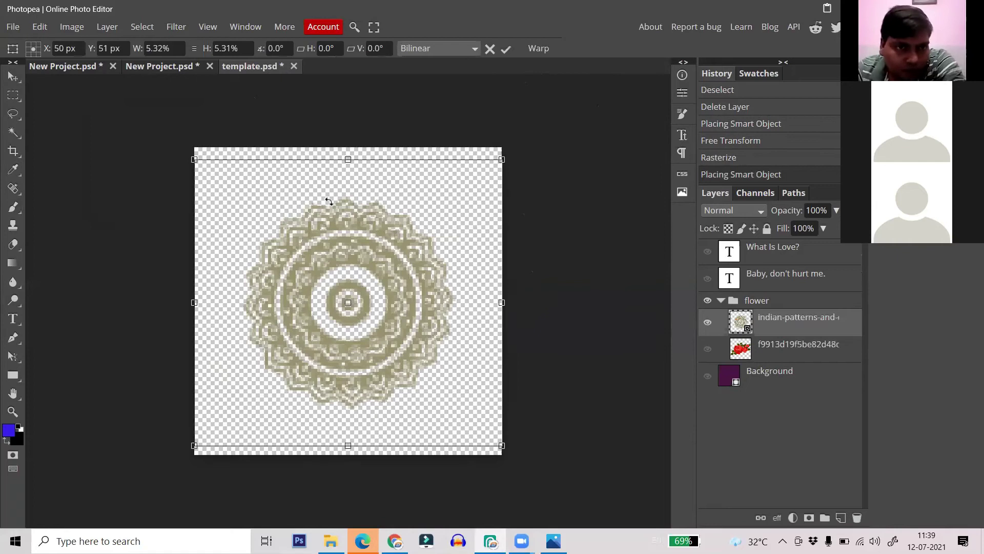
pyautogui.press('Return')
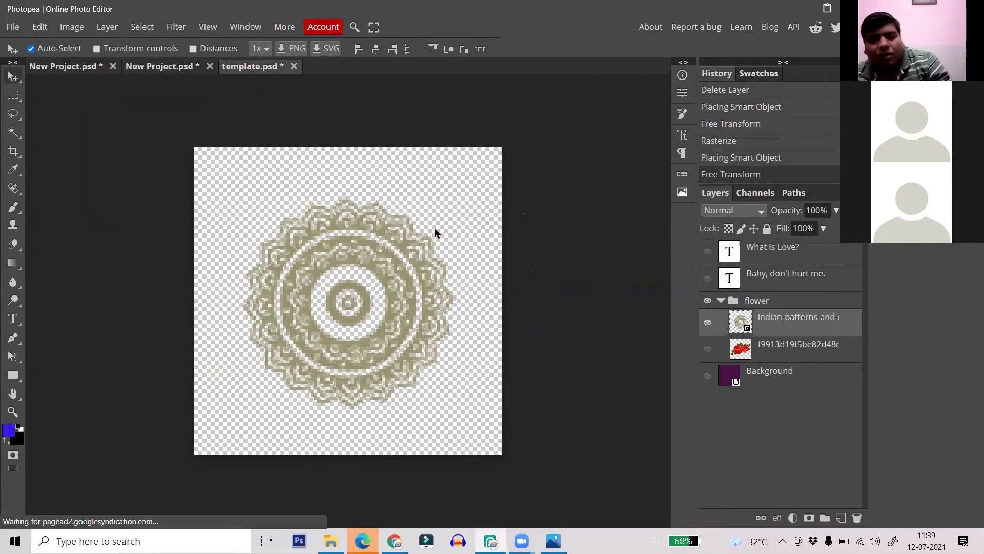
# - Undo the mandala placement and close template.psd without saving
pyautogui.hotkey('ctrl', 'z')
pyautogui.hotkey('ctrl', 'z')
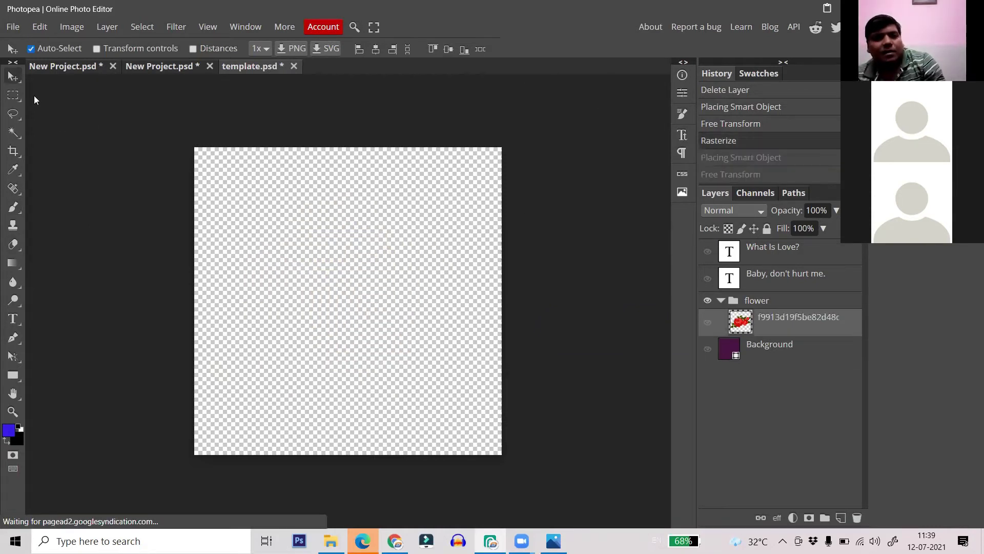
pyautogui.click(295, 66)
pyautogui.click(536, 89)
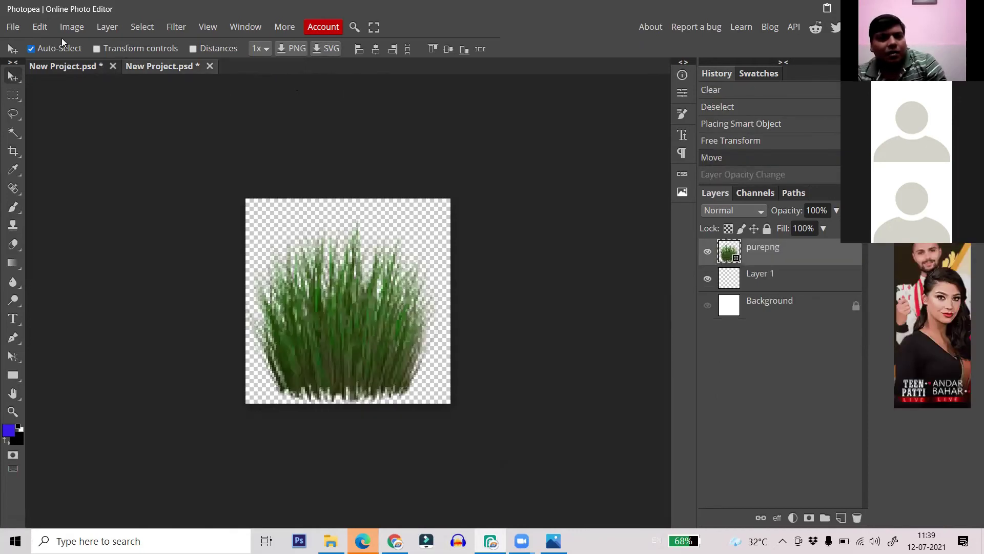
# - Create a new 100 × 100 pixel project at 72 DPI with a white background
pyautogui.click(13, 29)
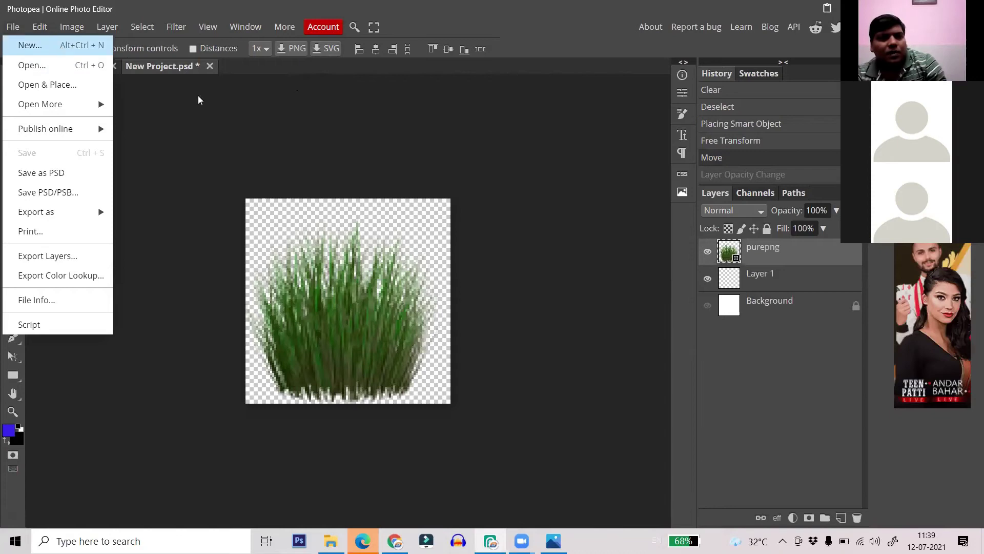
pyautogui.hotkey('ctrl', 'alt', 'n')
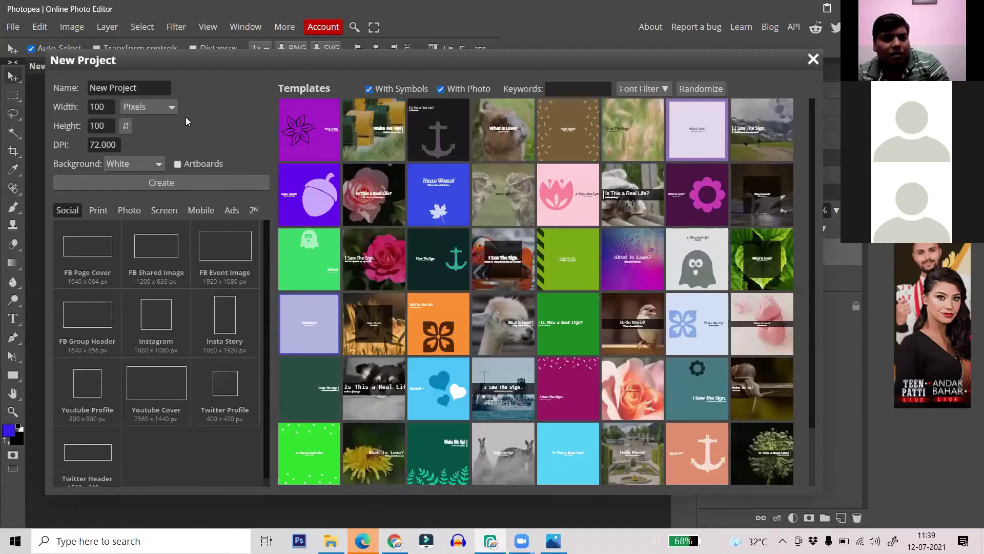
pyautogui.click(179, 185)
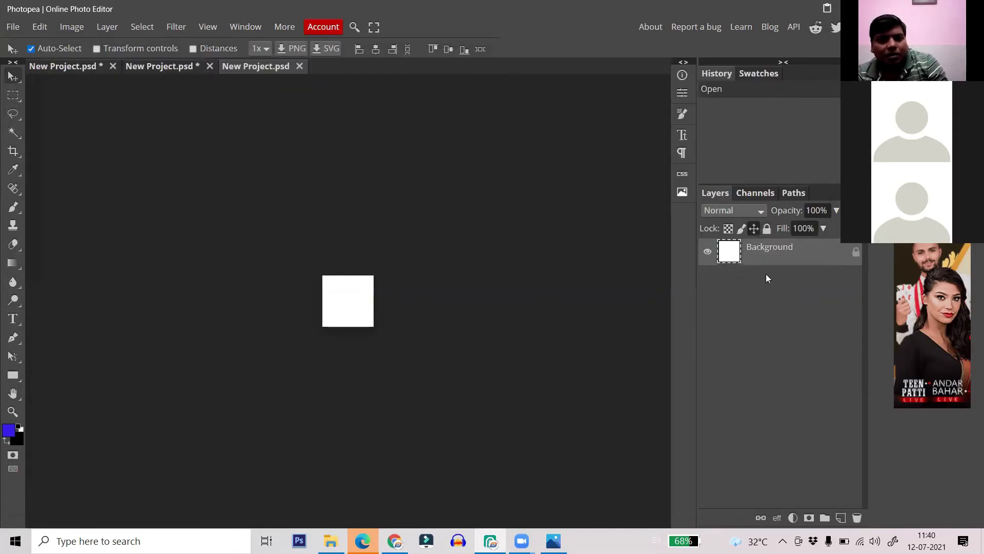
# - Duplicate the Background layer, clear the copy's entire contents, hide the Background and remove the selection
pyautogui.hotkey('ctrl', 'j')
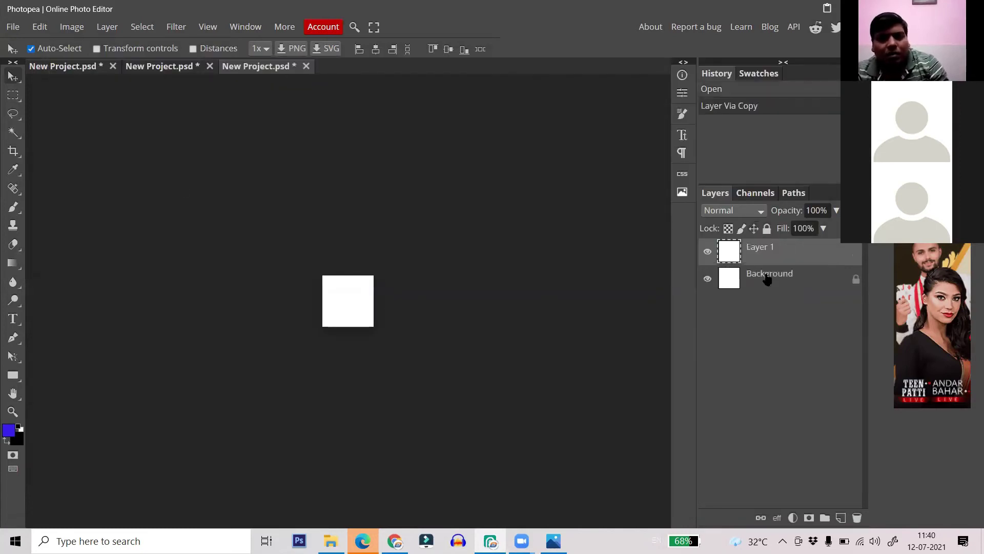
pyautogui.hotkey('ctrl', 'a')
pyautogui.press('Delete')
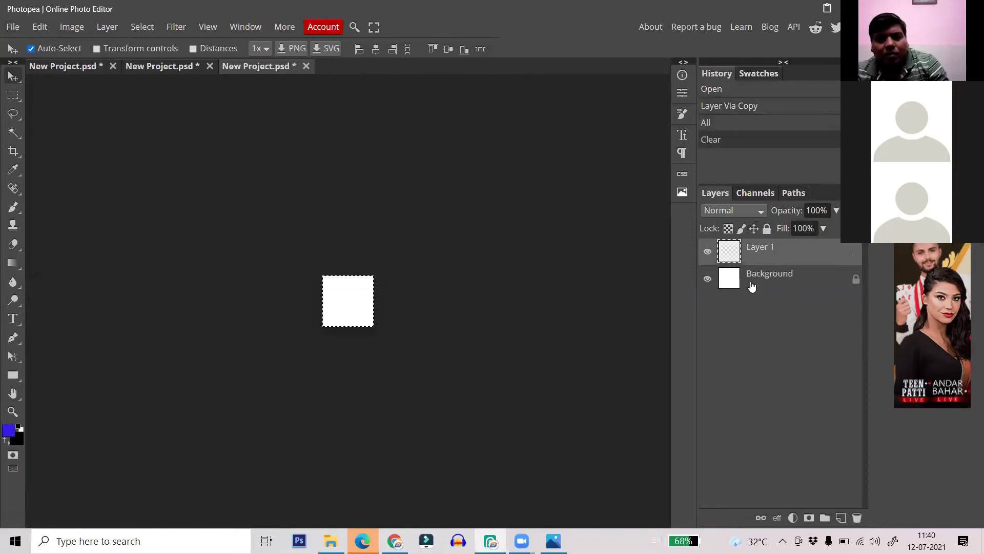
pyautogui.click(706, 281)
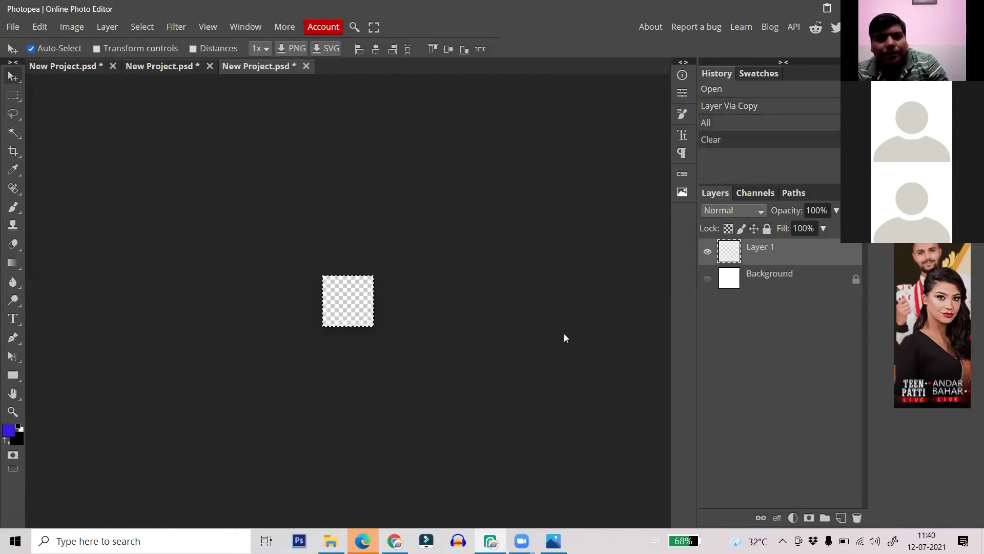
pyautogui.scroll(5, 431, 341)
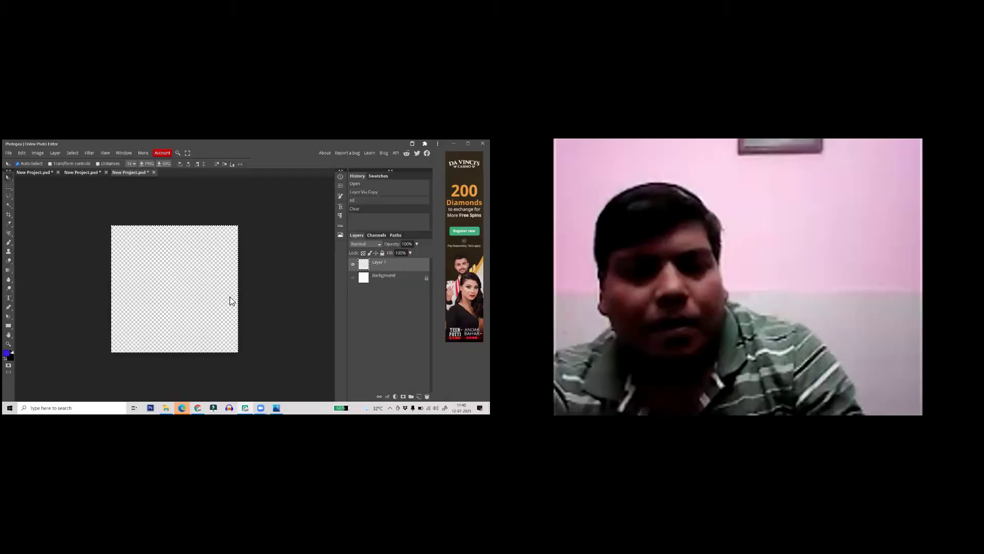
pyautogui.hotkey('ctrl', 'd')
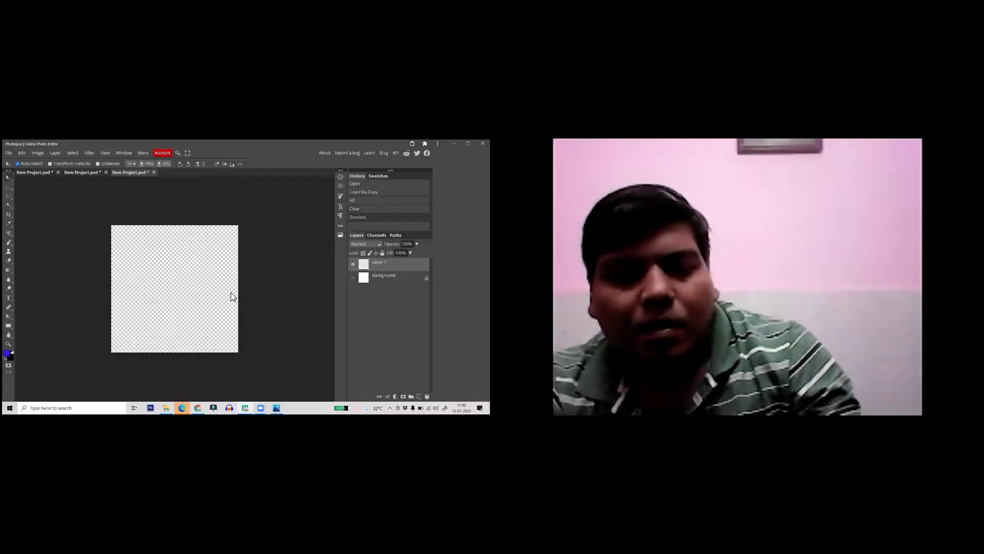
# - Place the mandala image from the copied URL into the new project at its default fitted size
pyautogui.click(8, 153)
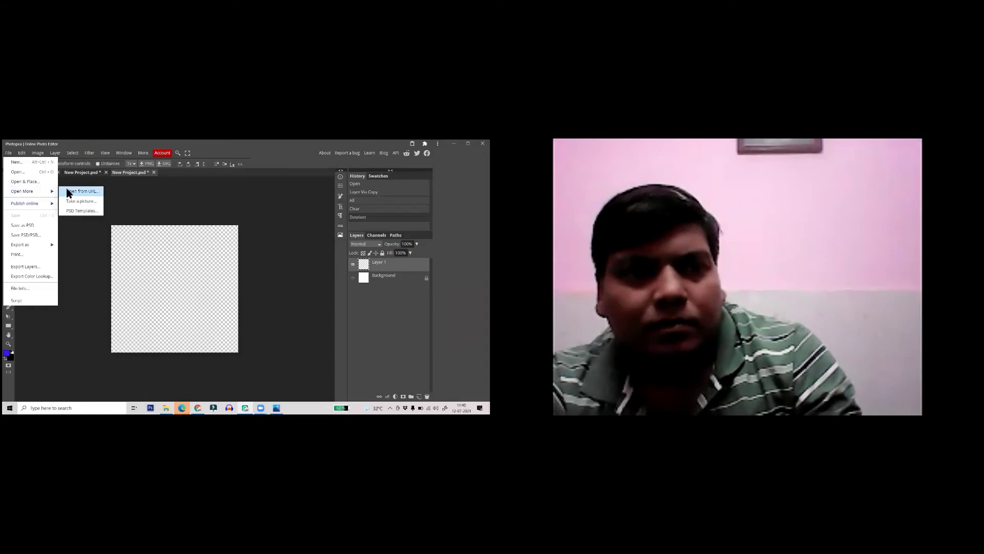
pyautogui.click(76, 190)
pyautogui.click(116, 234)
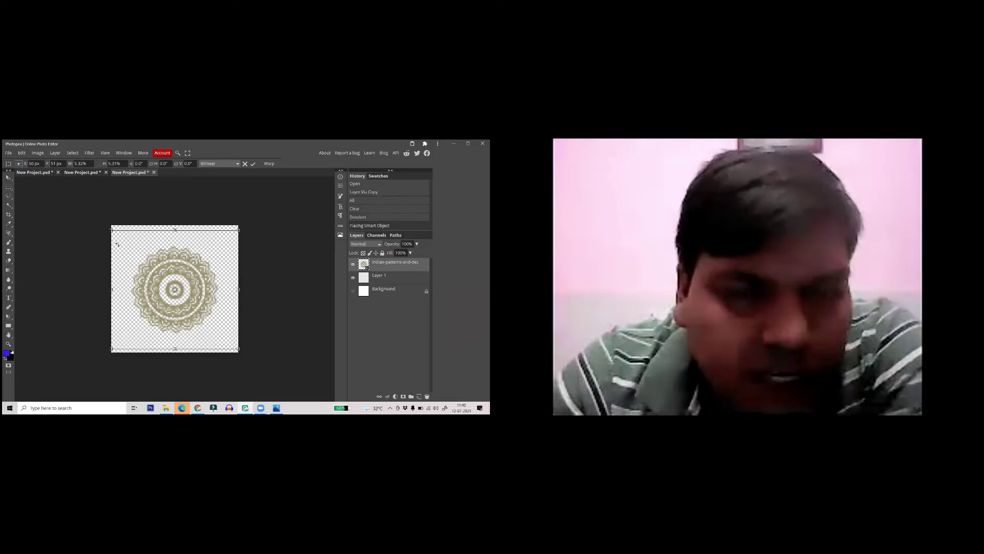
pyautogui.press('Return')
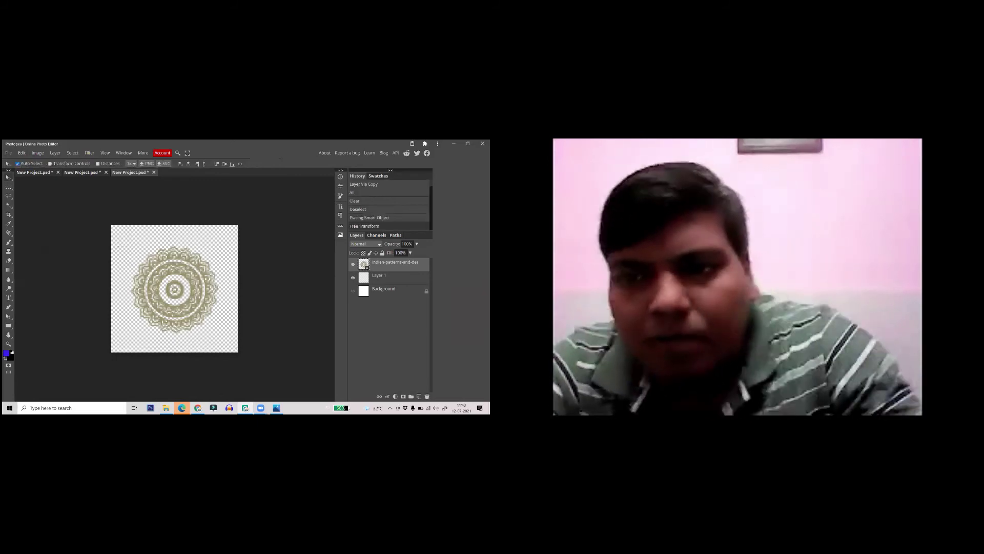
# - Rasterize the placed mandala layer and define the artwork as a new pattern
pyautogui.rightClick(394, 263)
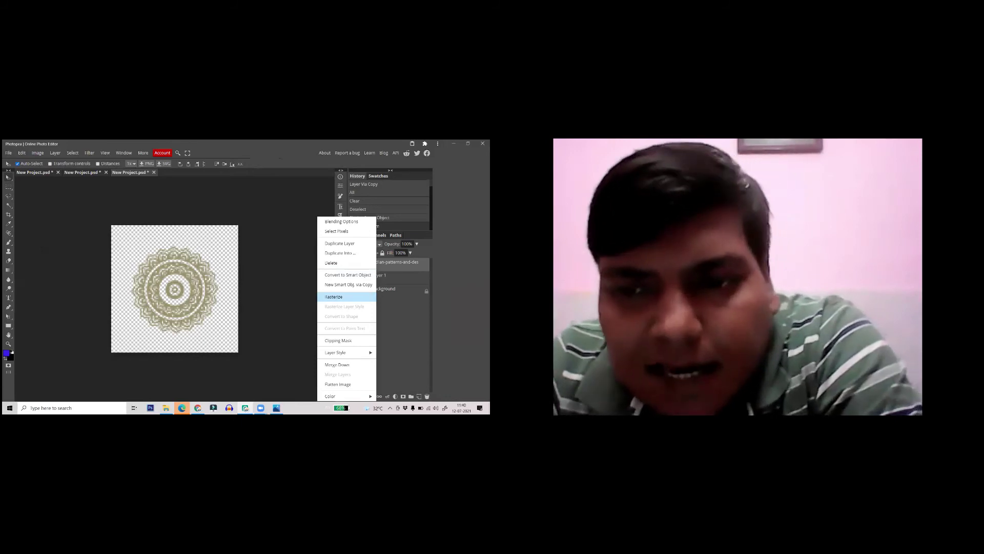
pyautogui.click(334, 296)
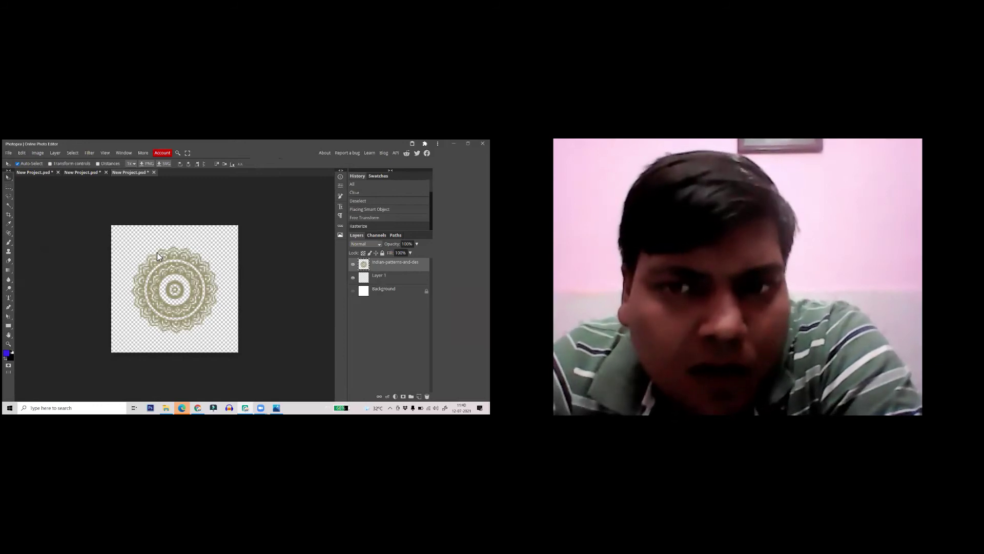
pyautogui.click(22, 153)
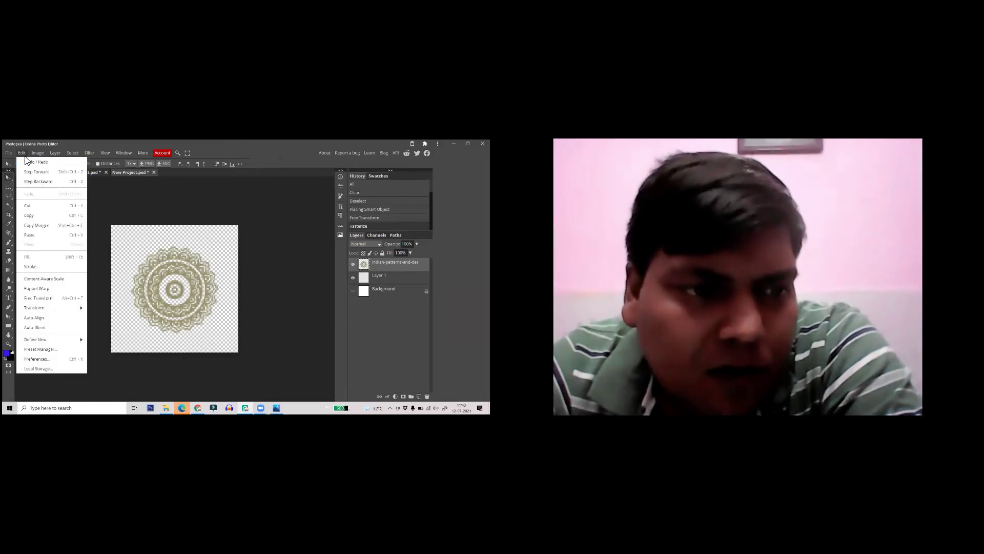
pyautogui.moveTo(53, 342)
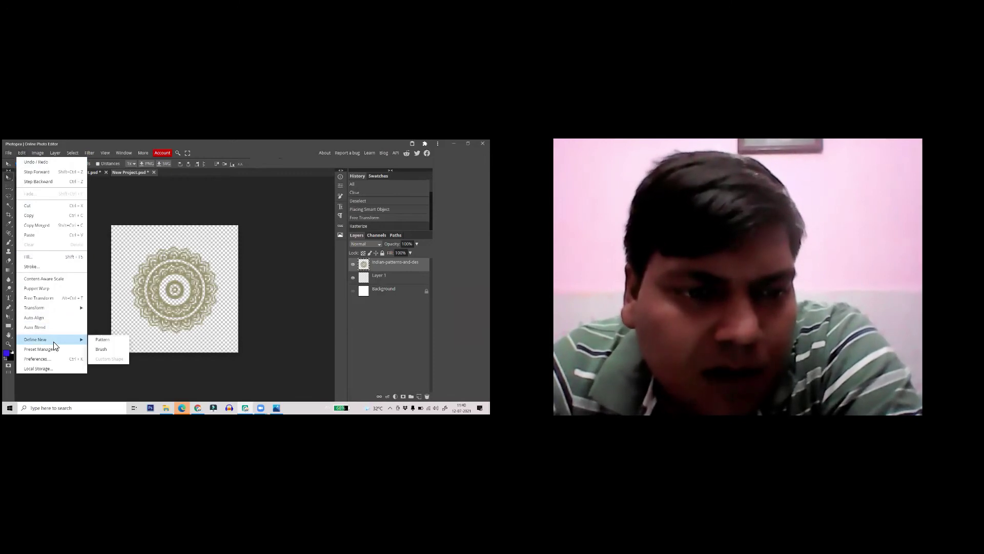
pyautogui.click(103, 339)
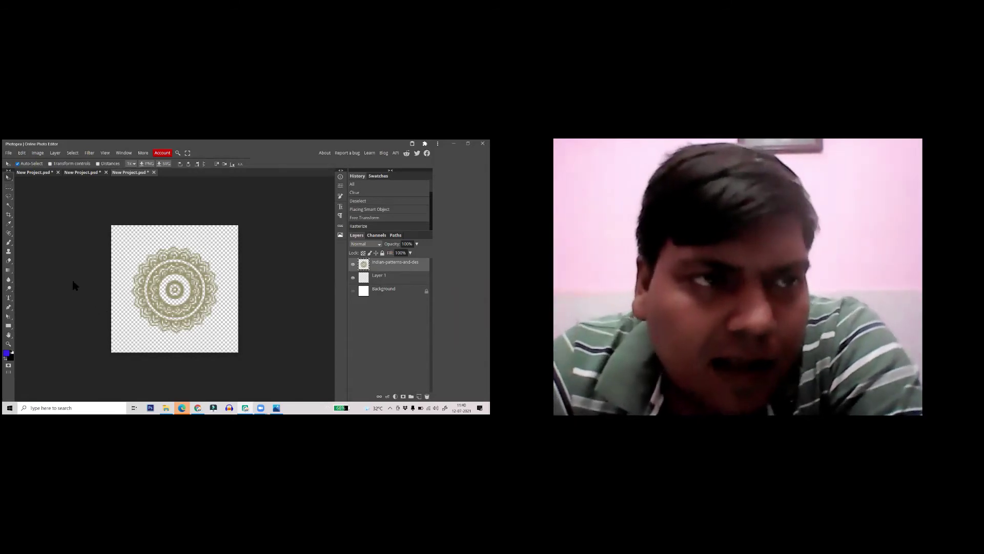
# - Switch to the project with the coloured flowers, add a new layer and fill it with white
pyautogui.click(32, 172)
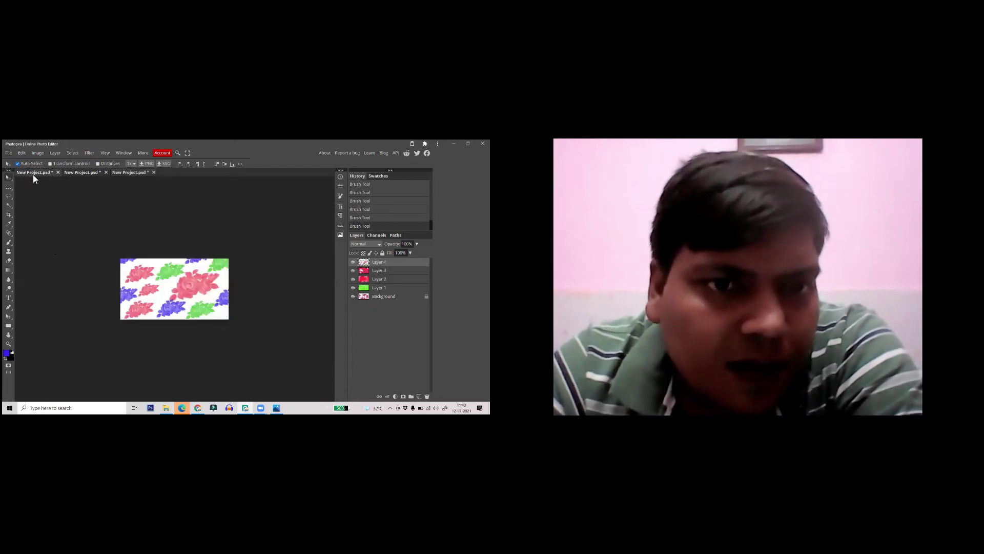
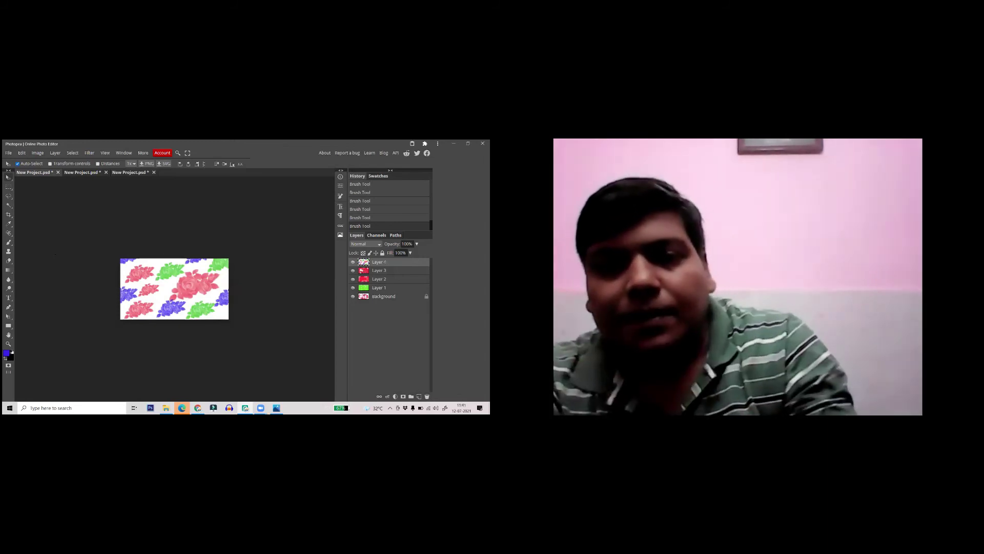
pyautogui.hotkey('ctrl', 'shift', 'n')
pyautogui.press('d')
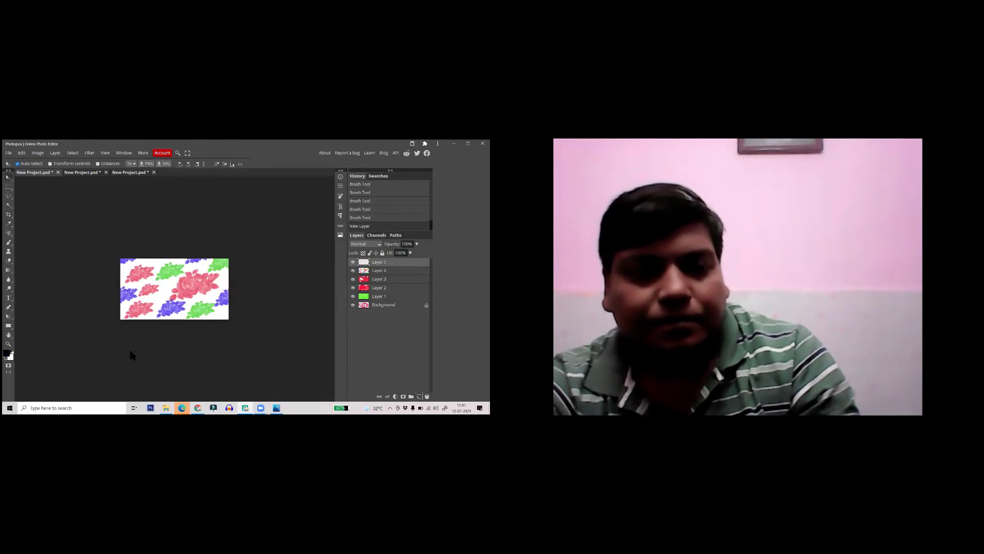
pyautogui.press('x')
pyautogui.hotkey('alt', 'BackSpace')
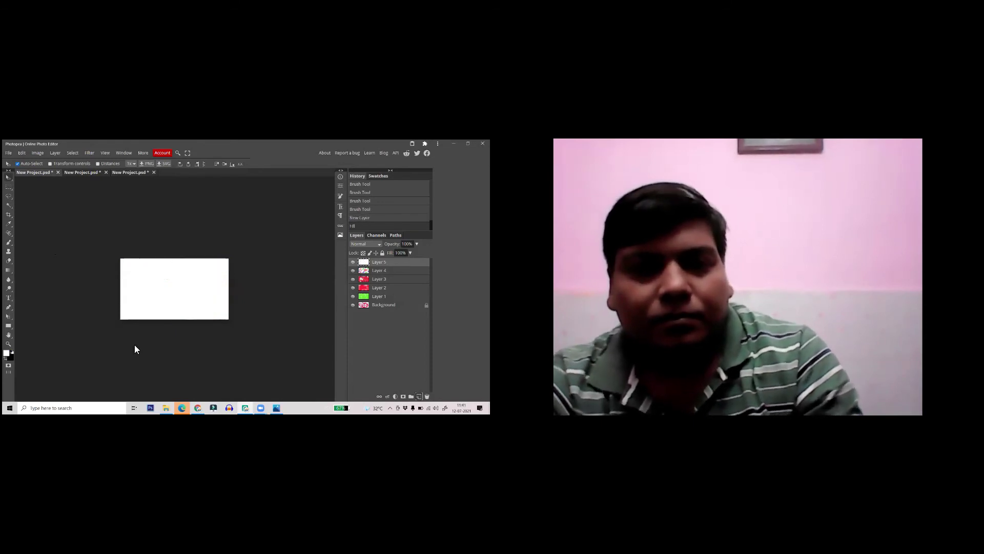
# - Select a large rectangular area inside the white canvas and add another empty layer on top
pyautogui.scroll(4, 204, 286)
pyautogui.scroll(-3, 200, 259)
pyautogui.scroll(1, 202, 314)
pyautogui.scroll(2, 199, 302)
pyautogui.scroll(-2, 204, 290)
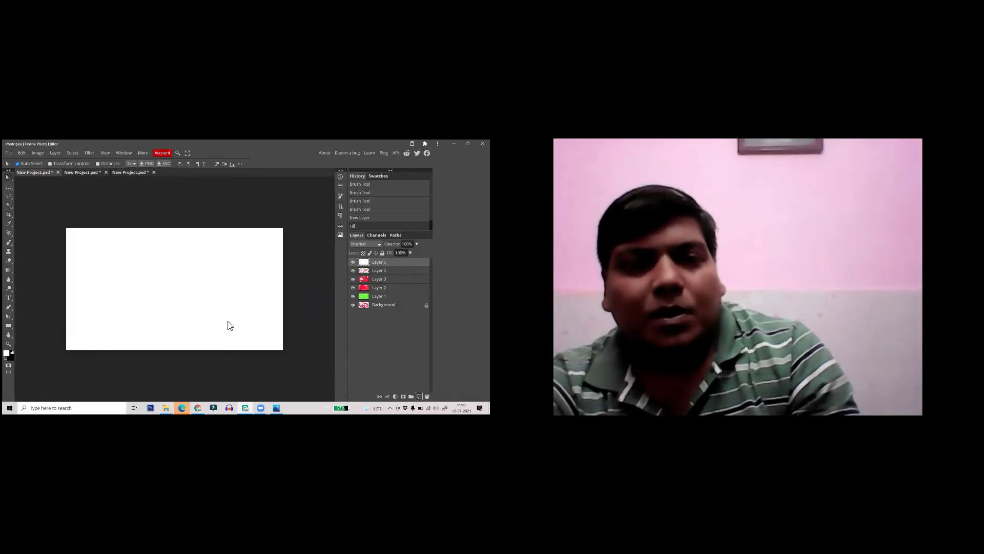
pyautogui.scroll(1, 229, 325)
pyautogui.scroll(-1, 229, 325)
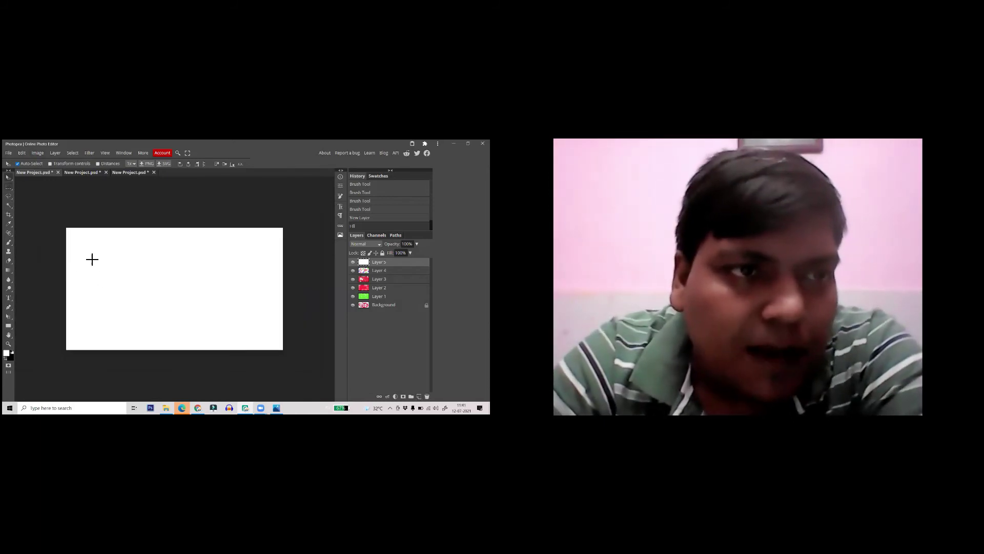
pyautogui.moveTo(99, 243); pyautogui.dragTo(256, 329)
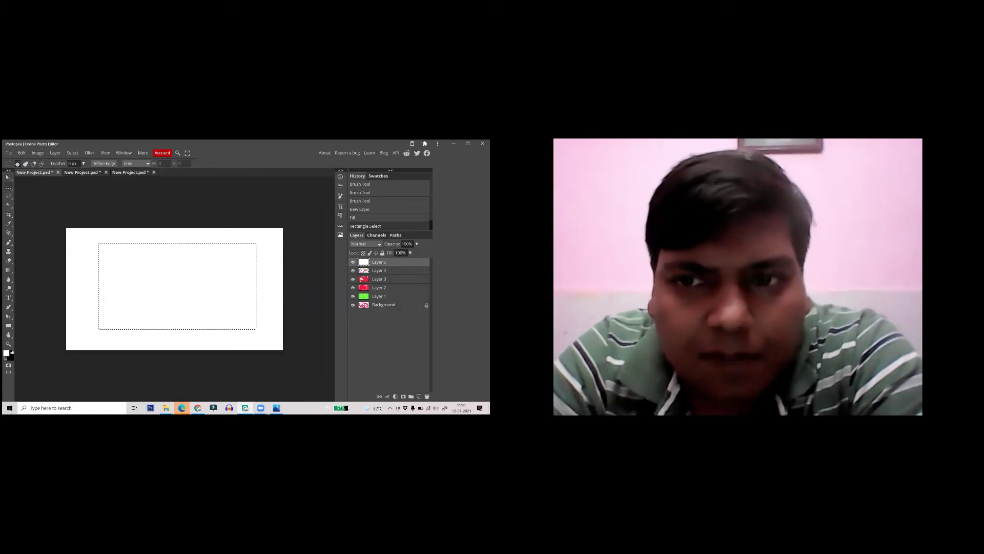
pyautogui.hotkey('ctrl', 'shift', 'n')
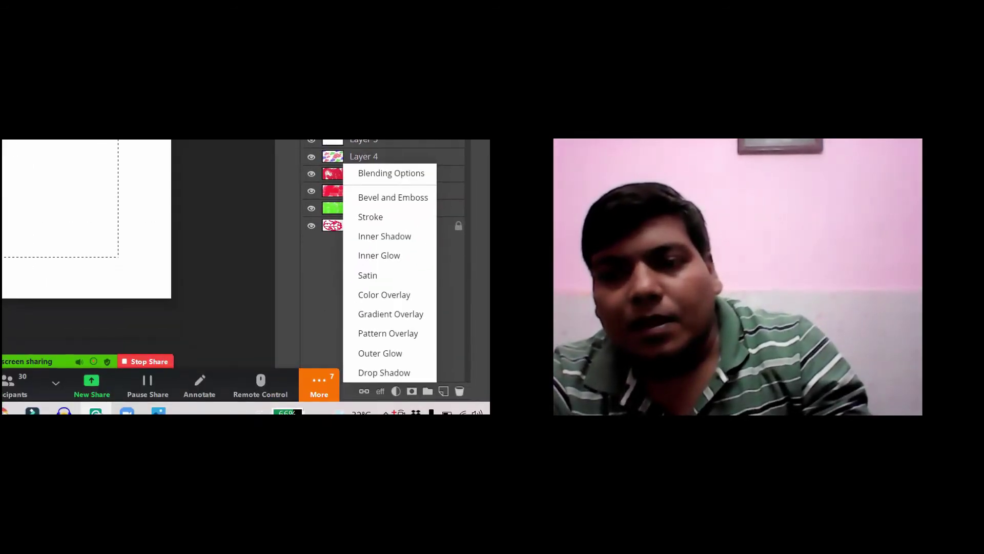
pyautogui.moveTo(345, 329)
pyautogui.mouseDown()
pyautogui.moveTo(434, 340)
pyautogui.moveTo(438, 329)
pyautogui.moveTo(378, 324)
pyautogui.mouseUp()
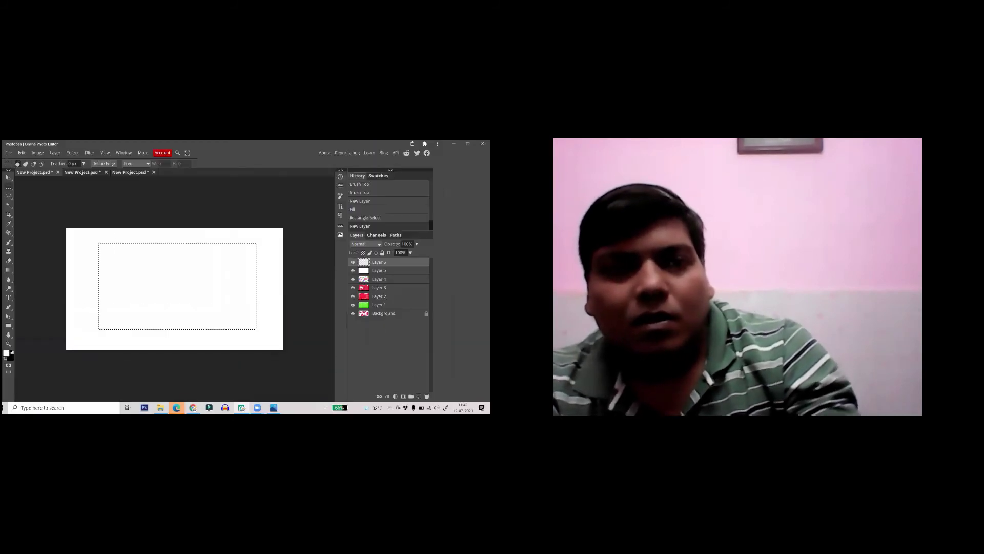
# - Fill the rectangular selection with the mandala pattern using Normal blend mode and 100% opacity
pyautogui.click(23, 153)
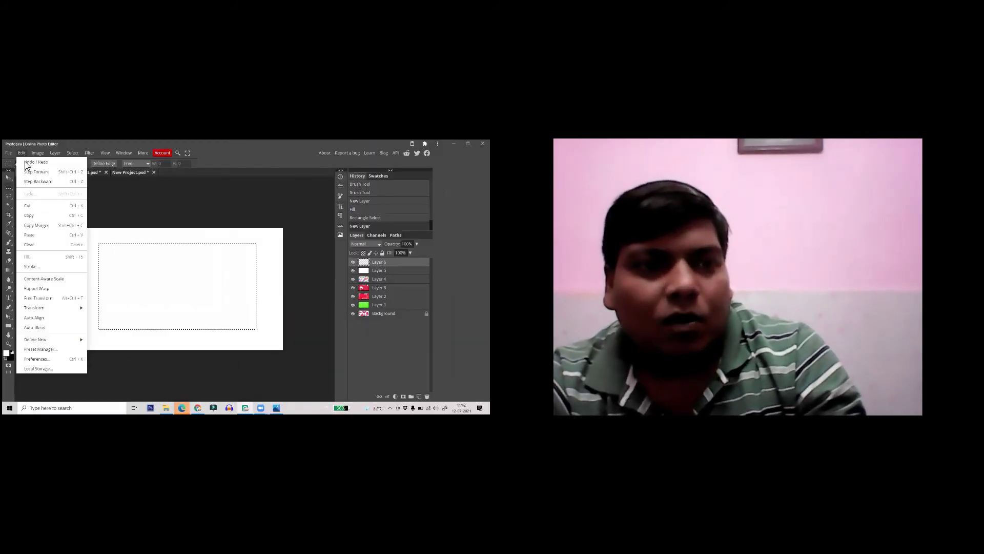
pyautogui.click(48, 261)
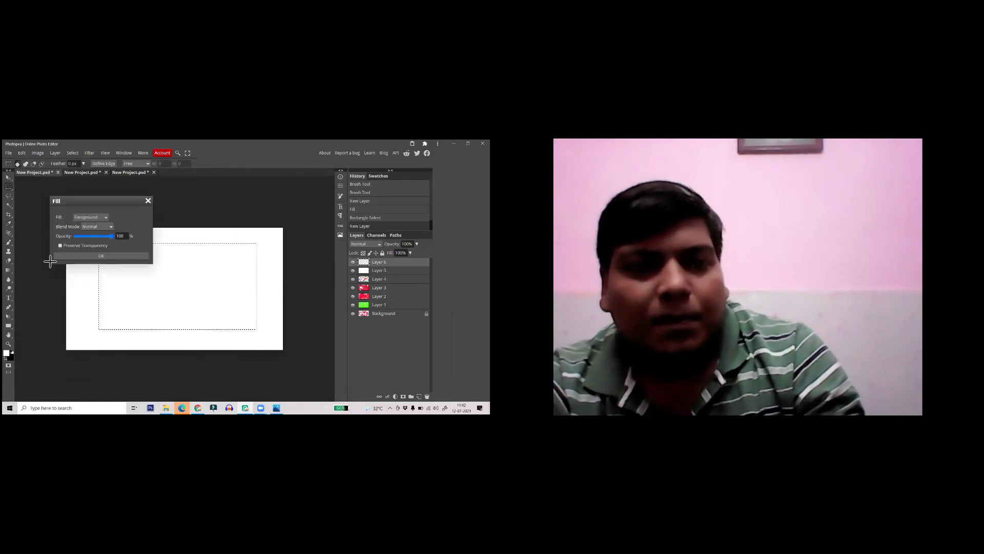
pyautogui.click(98, 217)
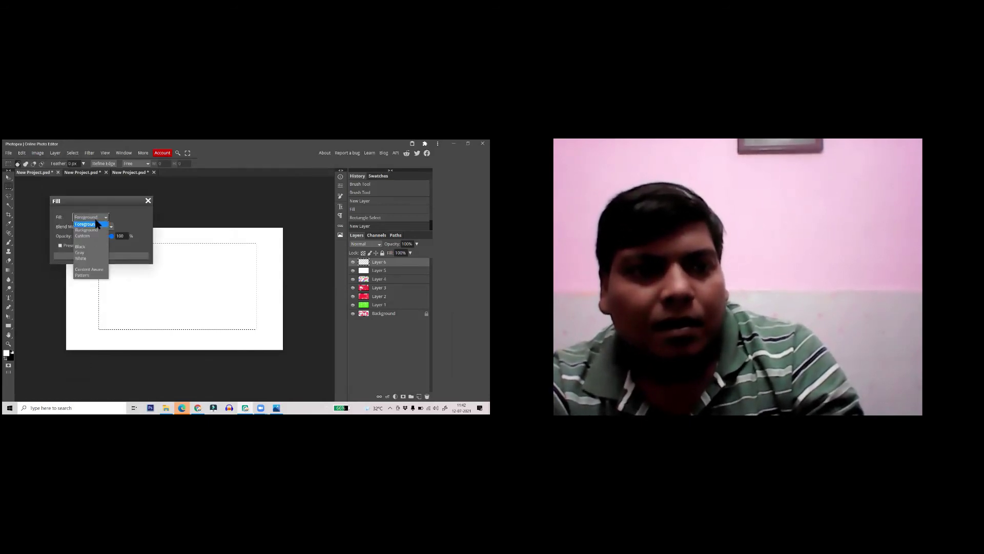
pyautogui.click(101, 202)
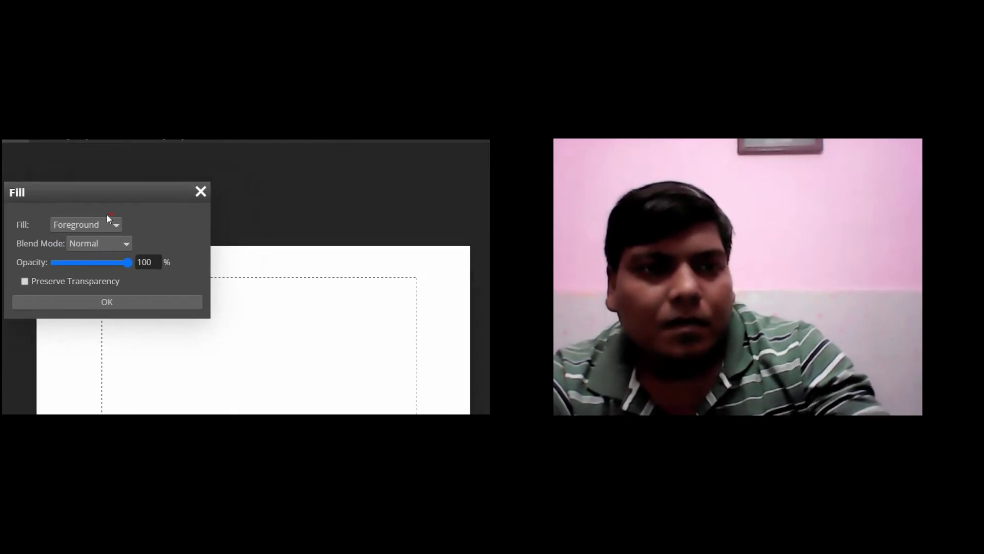
pyautogui.click(108, 226)
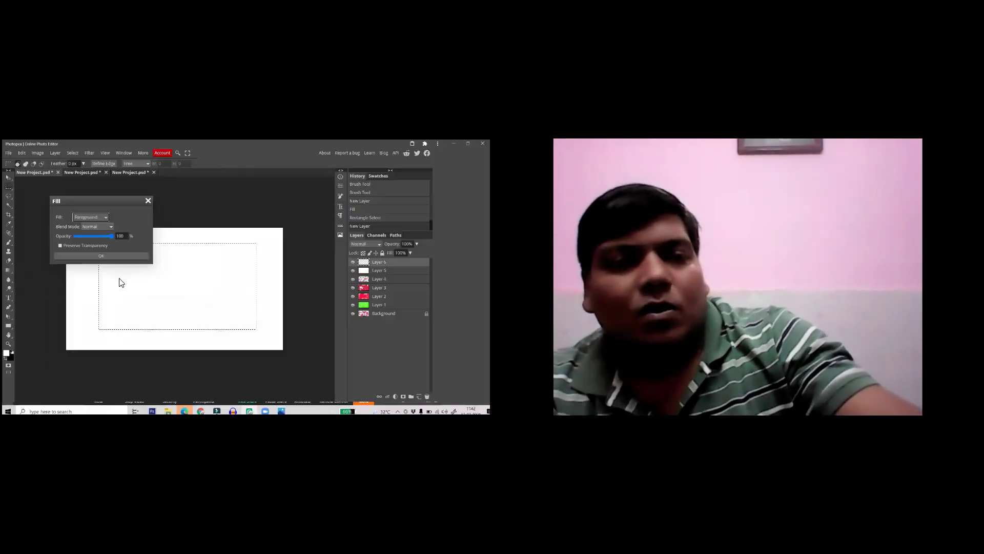
pyautogui.click(100, 218)
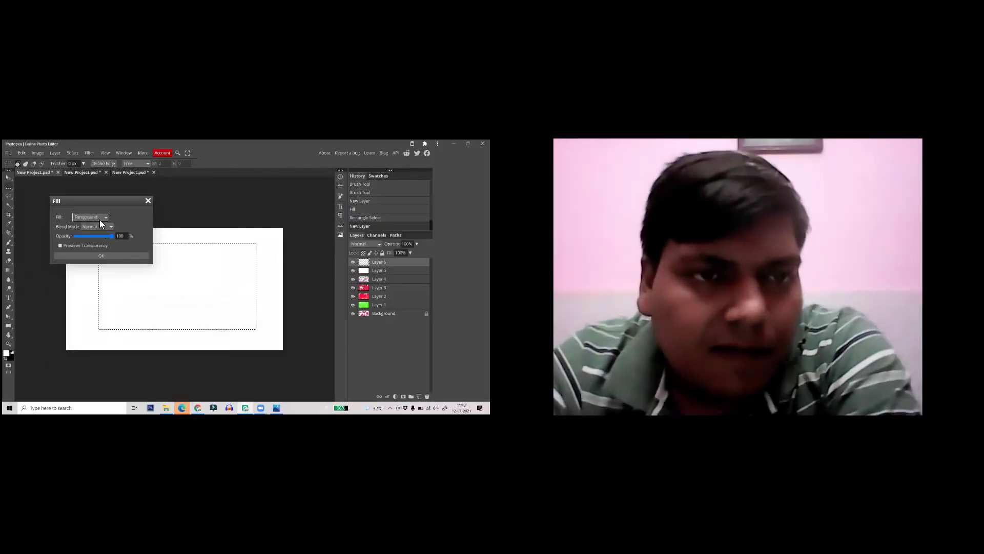
pyautogui.click(95, 275)
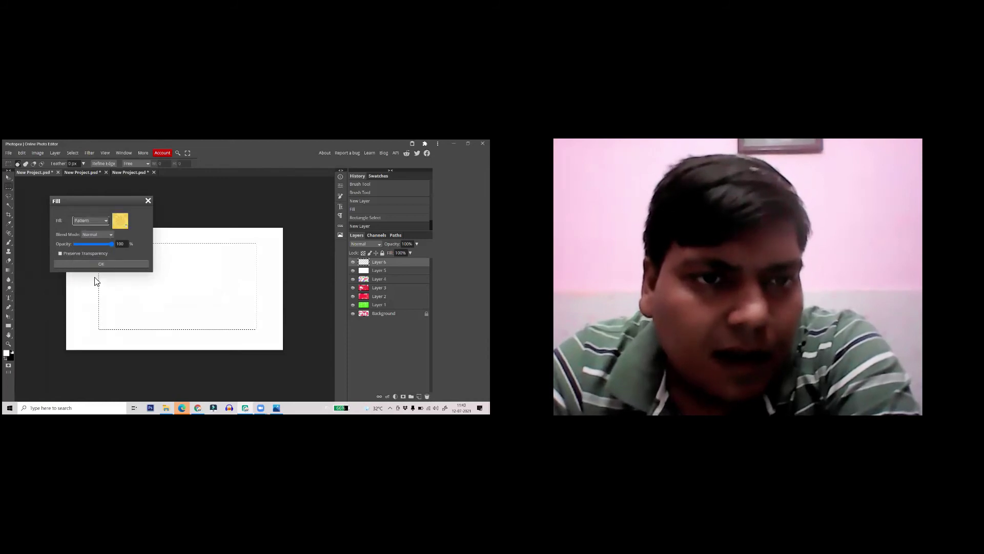
pyautogui.click(127, 227)
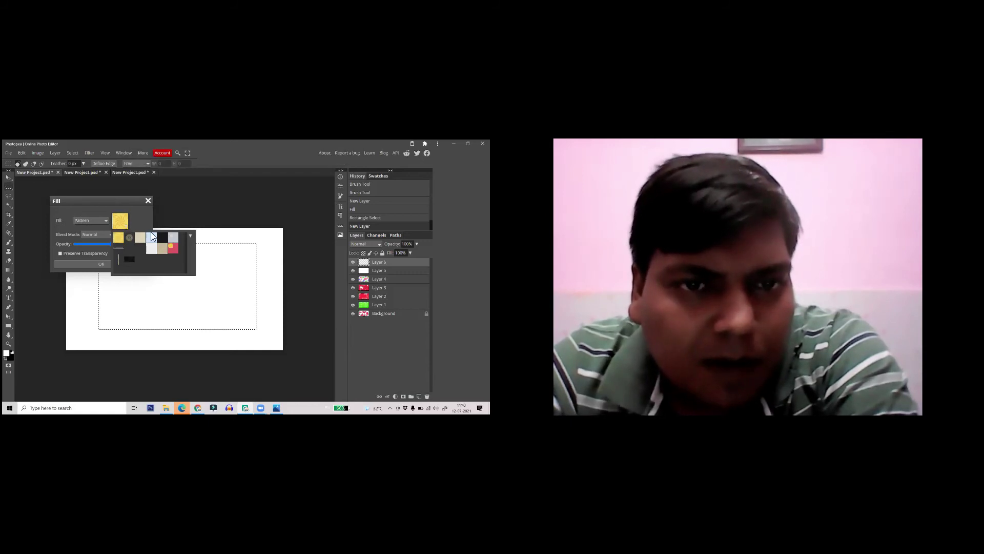
pyautogui.click(131, 240)
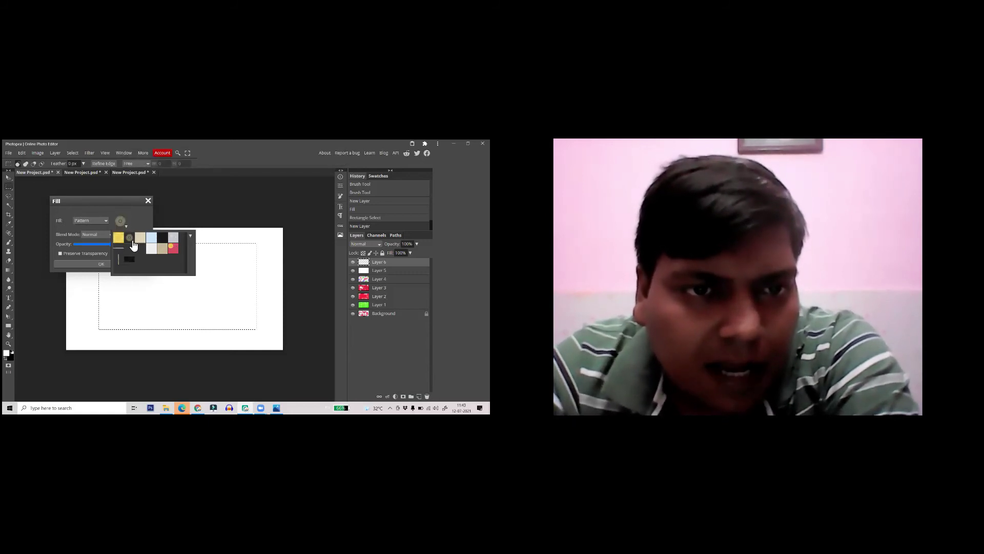
pyautogui.click(143, 227)
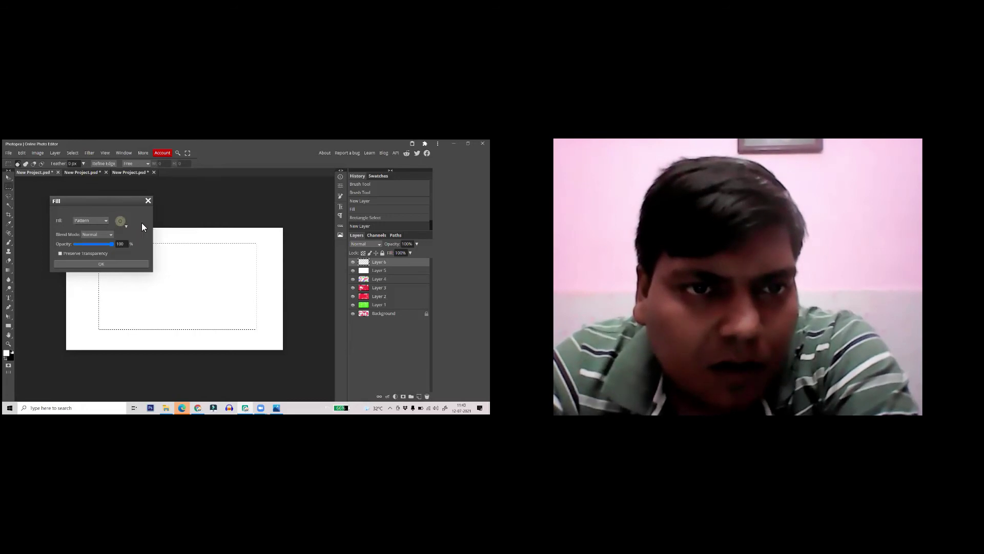
pyautogui.click(120, 266)
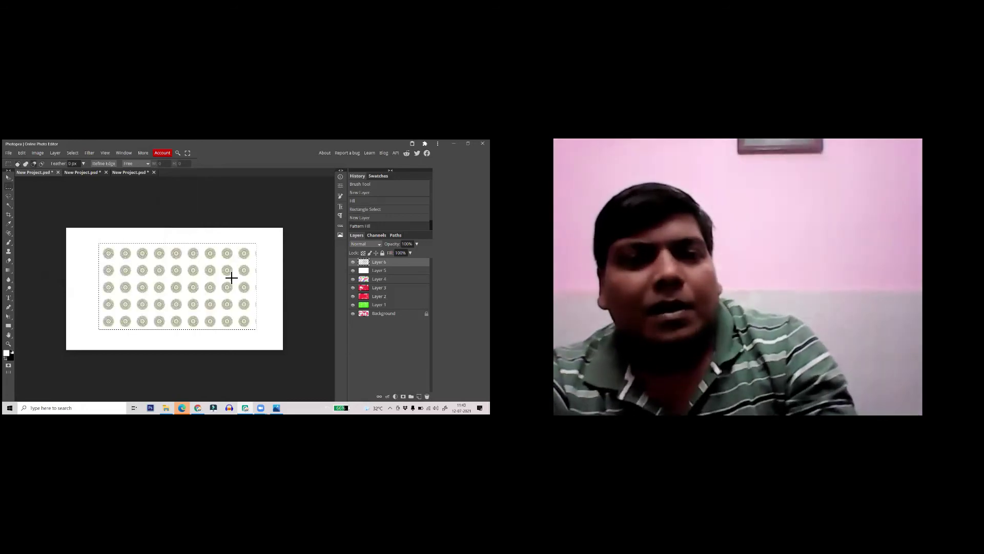
# - Examine the repeated mandala motifs up close and across the whole filled area
pyautogui.scroll(8, 232, 277)
pyautogui.scroll(-6, 180, 305)
pyautogui.scroll(4, 231, 255)
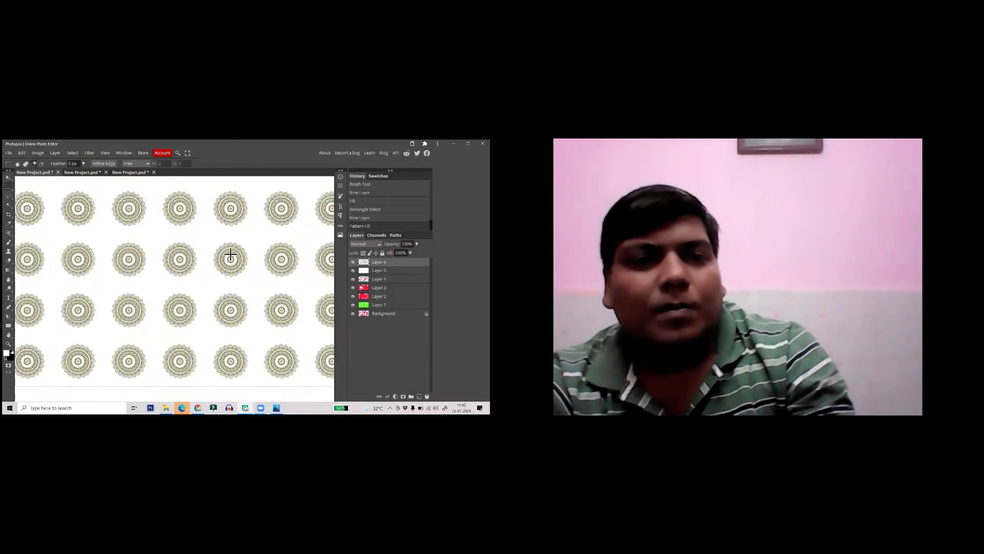
pyautogui.scroll(3, 198, 294)
pyautogui.scroll(-4, 193, 294)
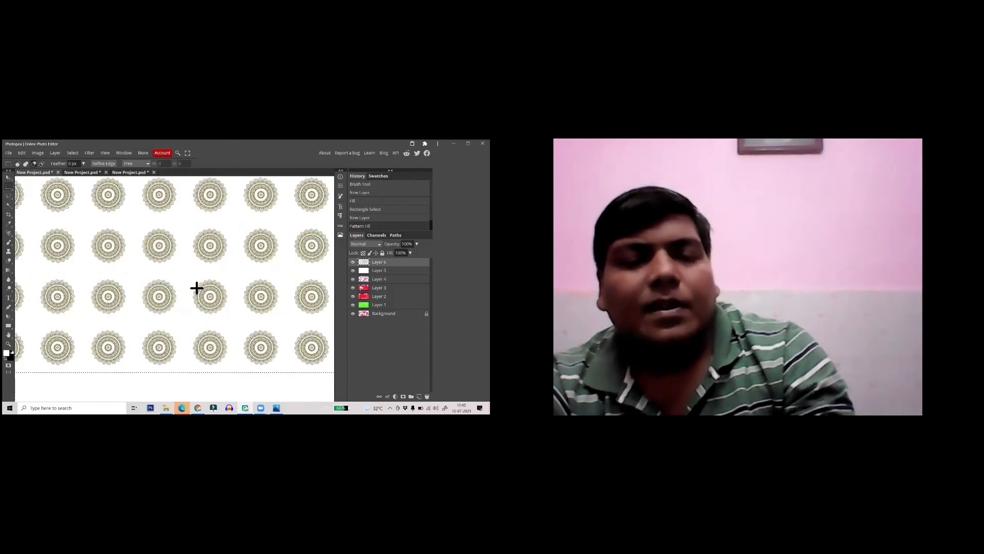
pyautogui.scroll(-4, 197, 288)
pyautogui.scroll(2, 236, 304)
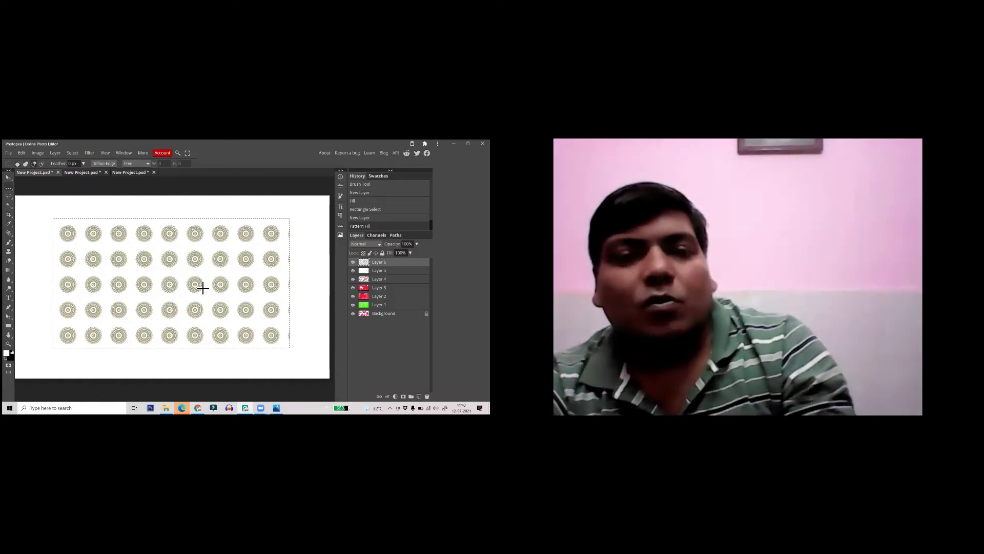
pyautogui.scroll(-3, 202, 288)
pyautogui.scroll(2, 185, 287)
pyautogui.scroll(-2, 177, 287)
pyautogui.scroll(1, 174, 288)
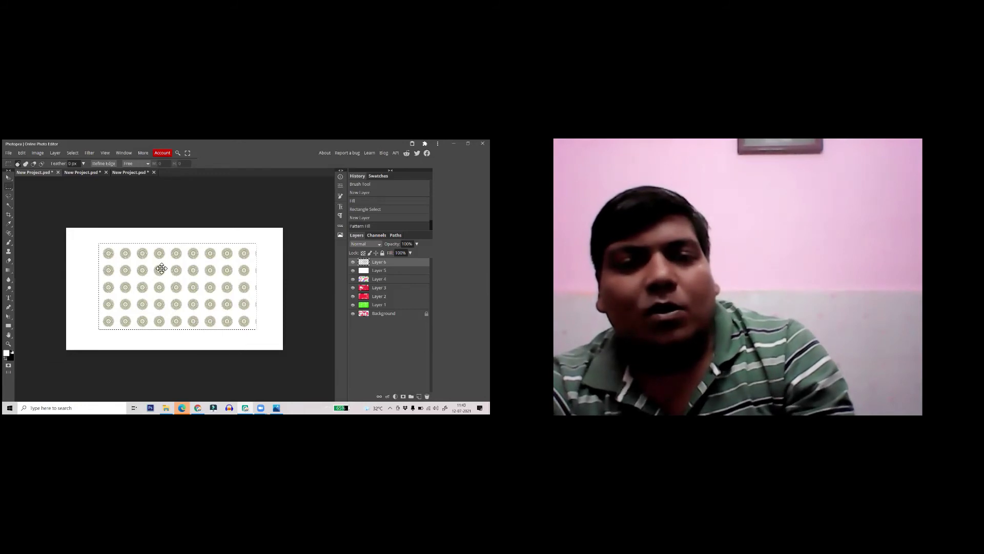
# - Undo the mandala pattern fill and remove the rectangular selection
pyautogui.hotkey('ctrl', 'd')
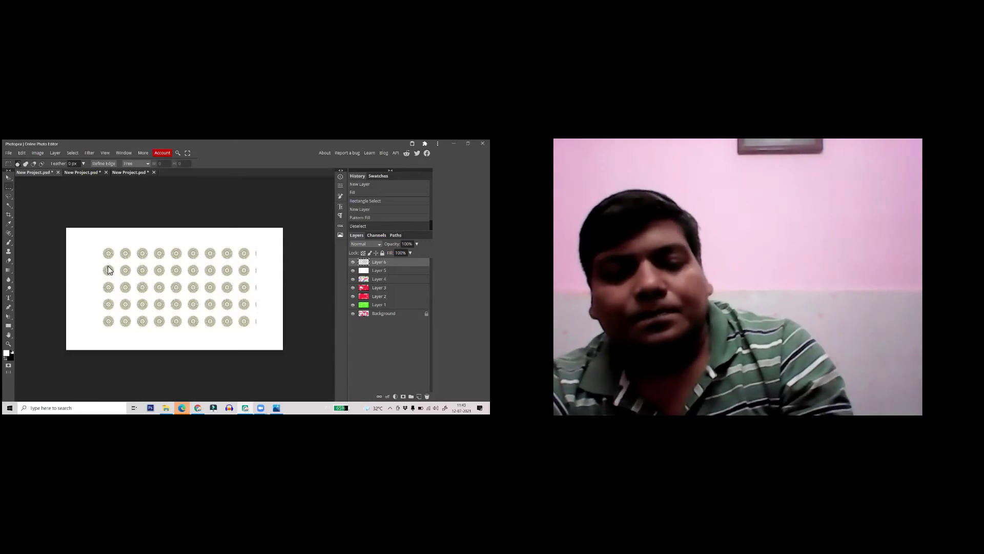
pyautogui.hotkey('ctrl', 'z')
pyautogui.hotkey('ctrl', 'z')
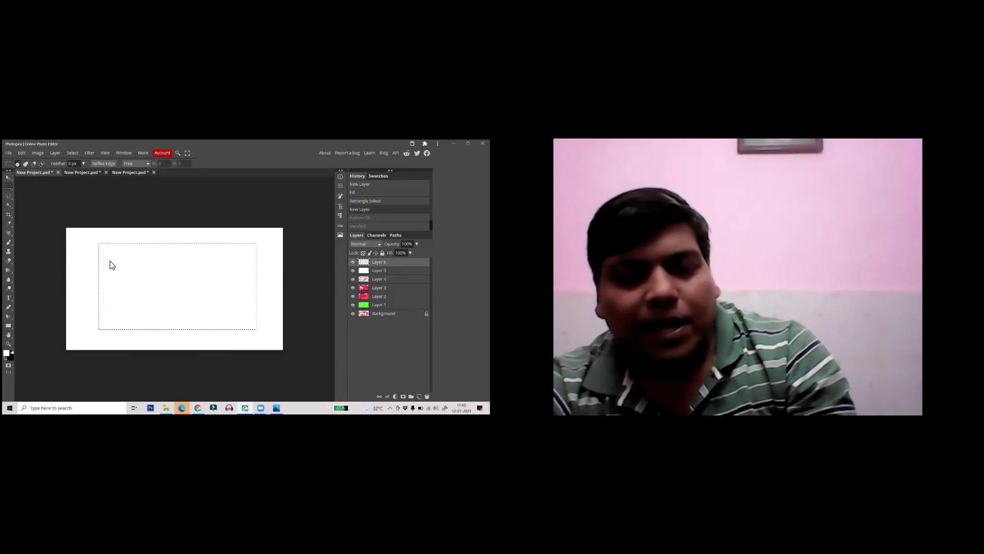
pyautogui.hotkey('ctrl', 'd')
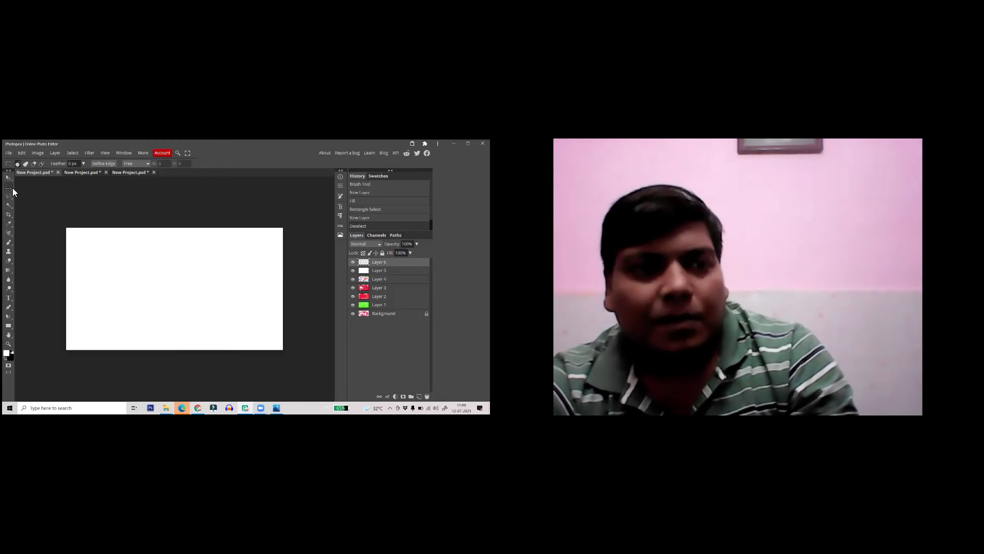
# - Select a square area inside the white canvas, fill it with crimson e5134e on the empty top layer, and deselect it
pyautogui.moveTo(135, 249); pyautogui.dragTo(205, 318)
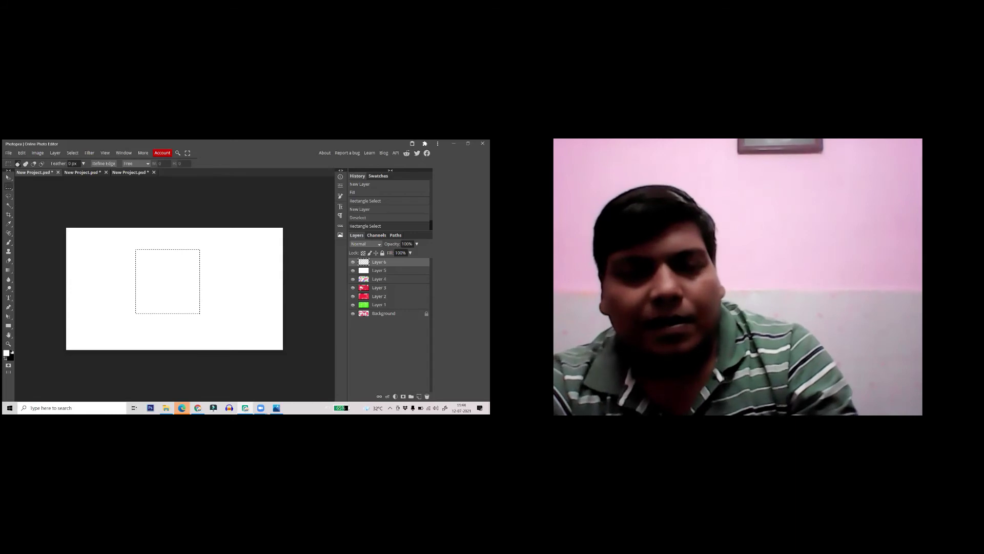
pyautogui.click(7, 353)
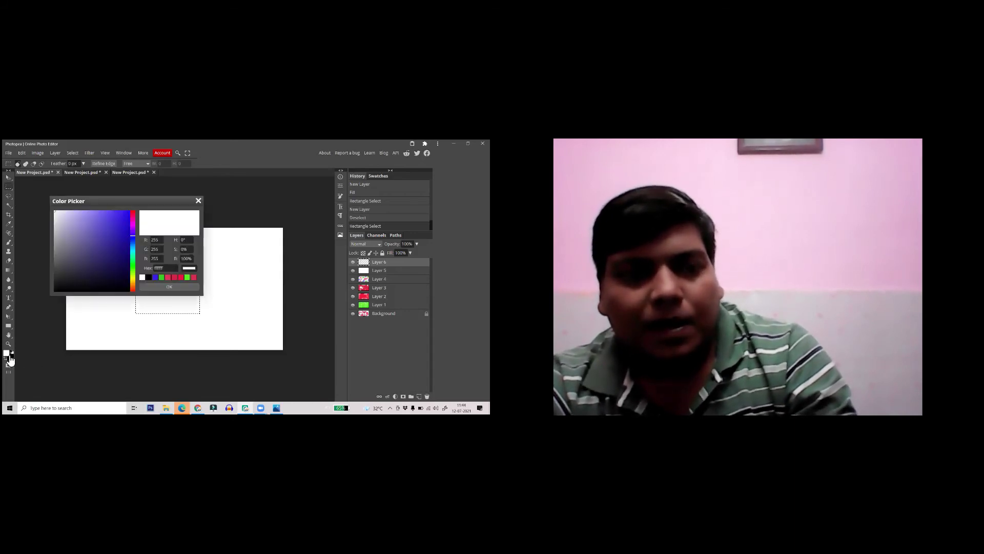
pyautogui.click(133, 214)
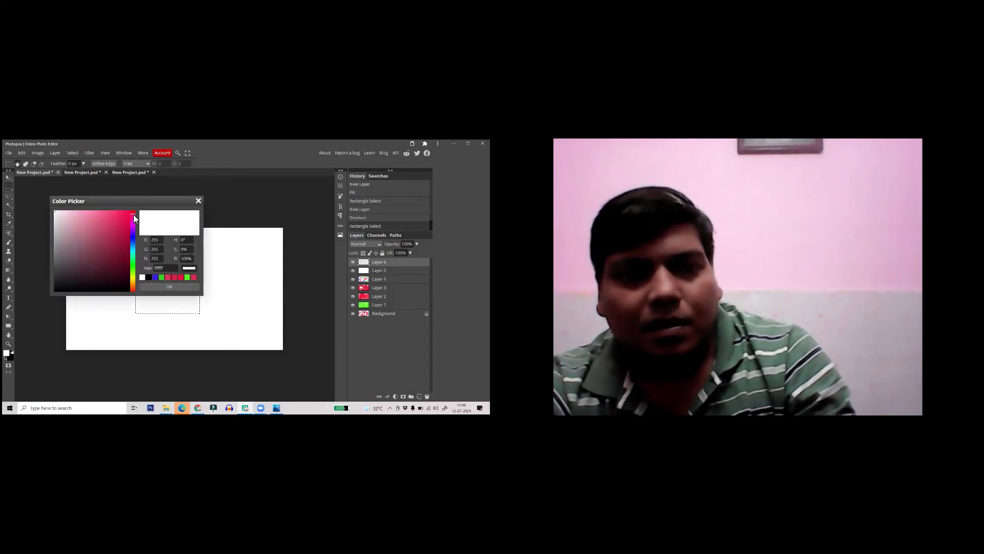
pyautogui.click(167, 287)
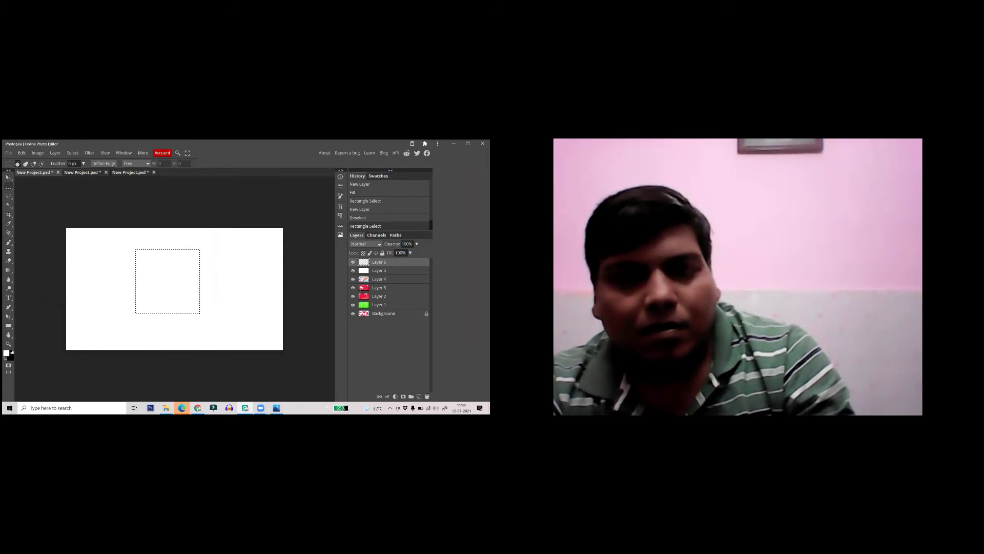
pyautogui.hotkey('alt', 'BackSpace')
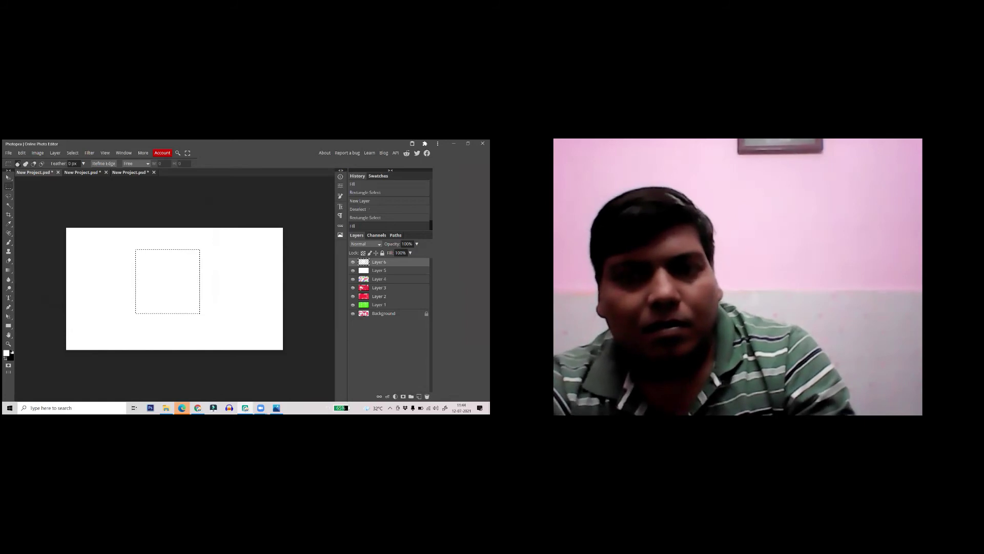
pyautogui.click(7, 353)
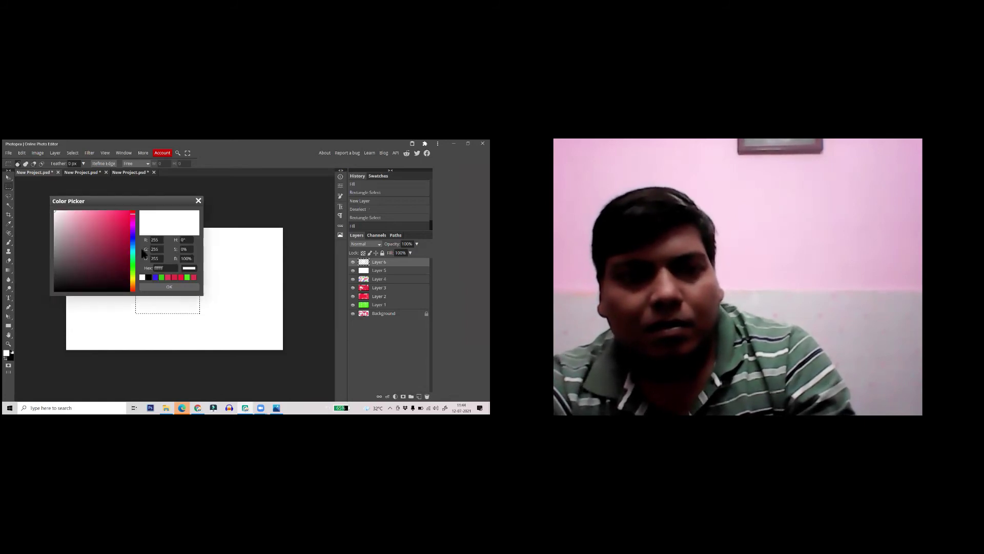
pyautogui.click(126, 220)
pyautogui.click(163, 287)
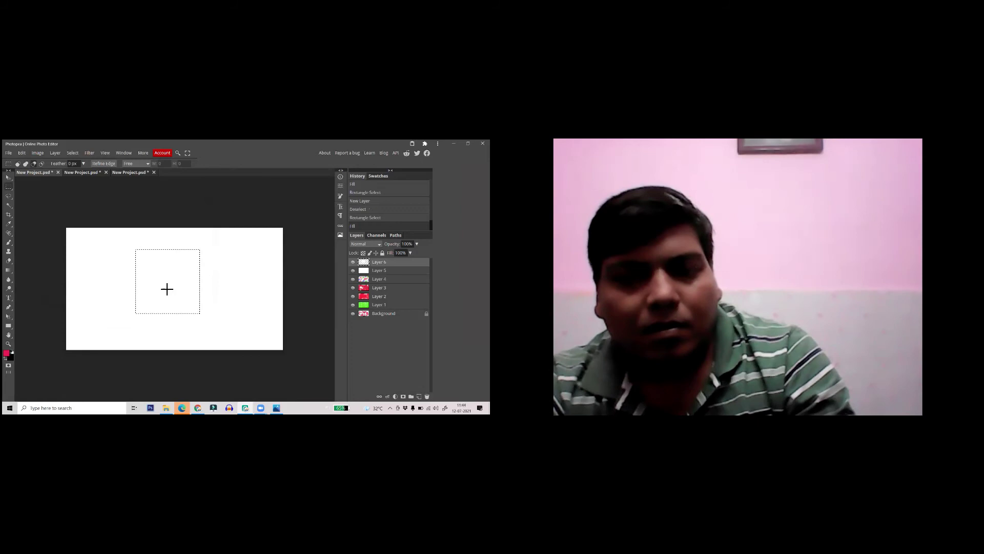
pyautogui.hotkey('alt', 'BackSpace')
pyautogui.hotkey('ctrl', 'd')
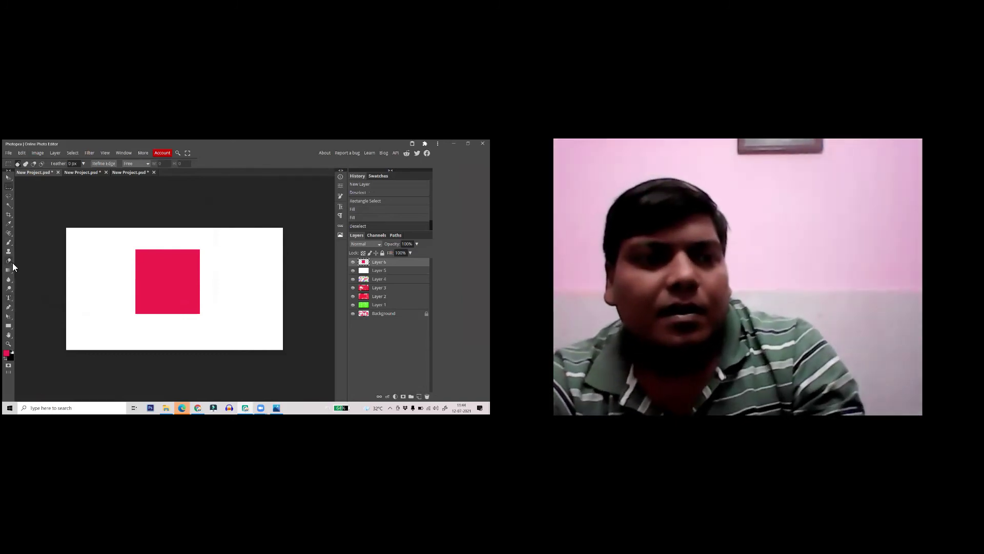
# - Activate the Brush tool with the 24 px hard round tip and set the foreground colour to blue
pyautogui.click(11, 264)
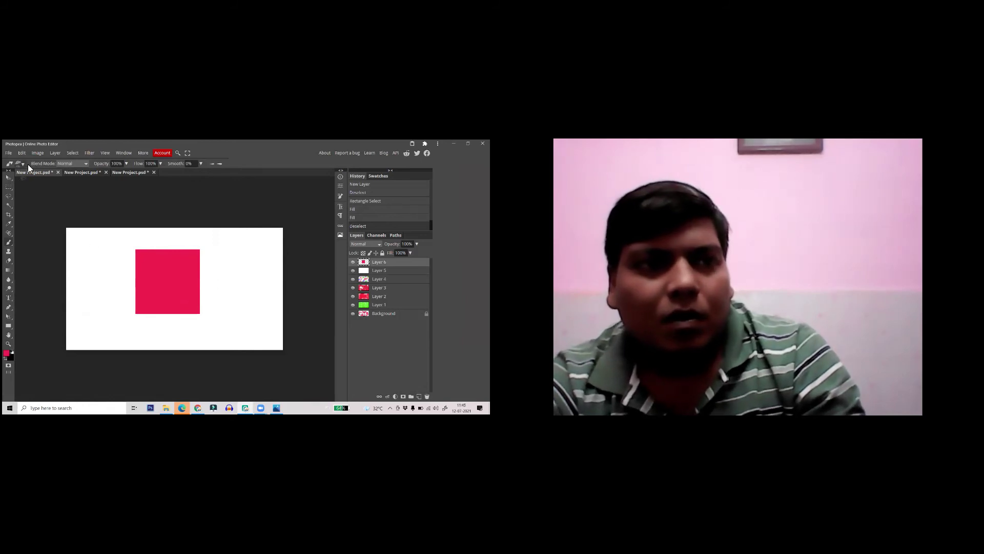
pyautogui.click(23, 165)
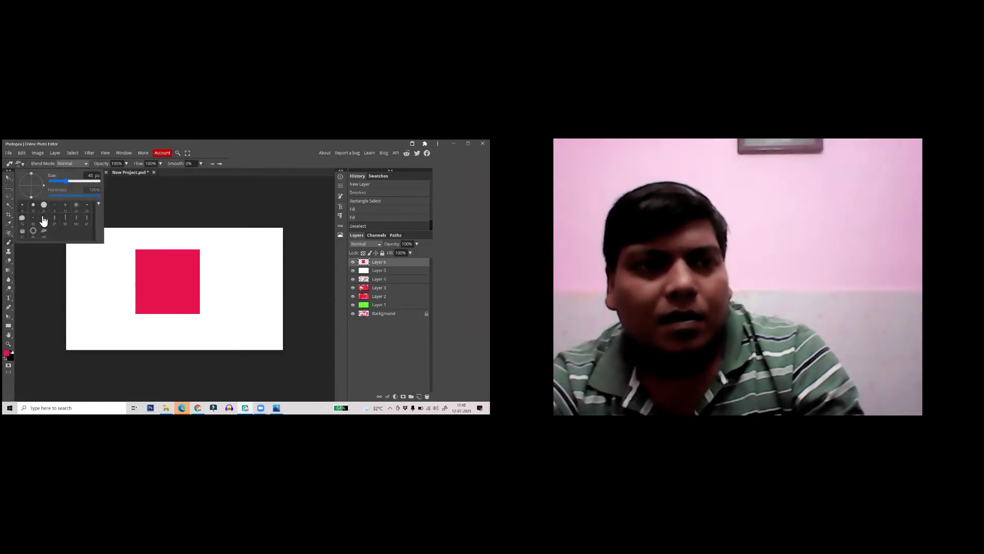
pyautogui.click(44, 205)
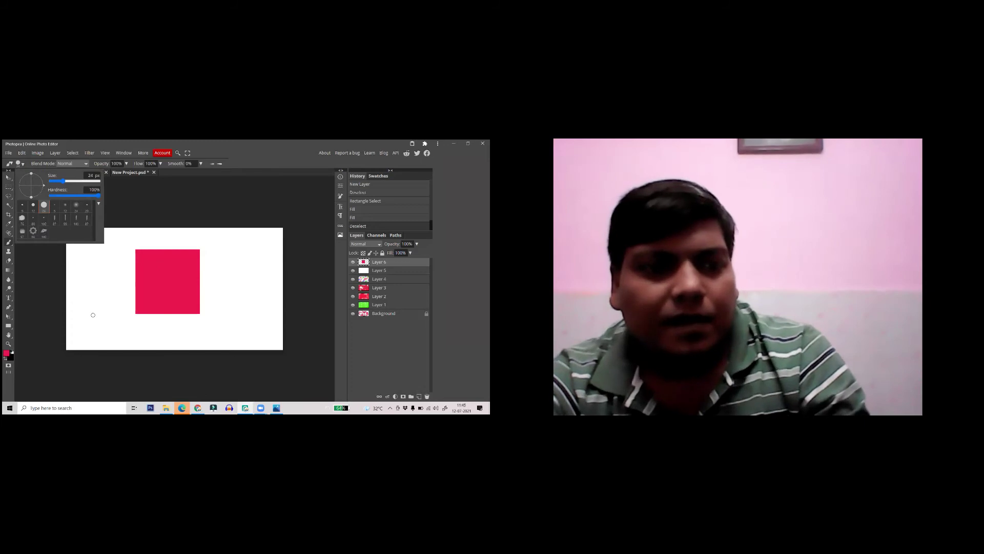
pyautogui.click(8, 354)
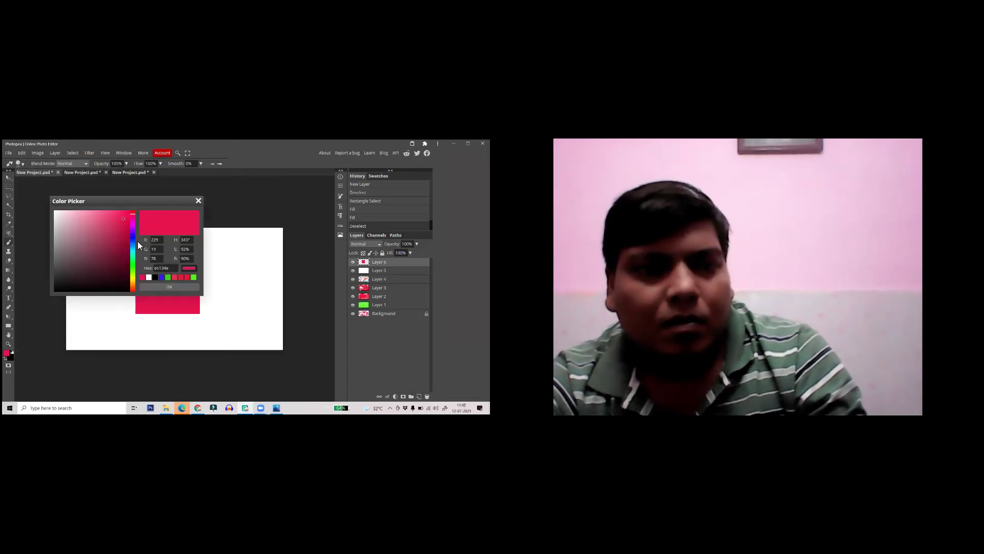
pyautogui.click(133, 239)
pyautogui.click(175, 288)
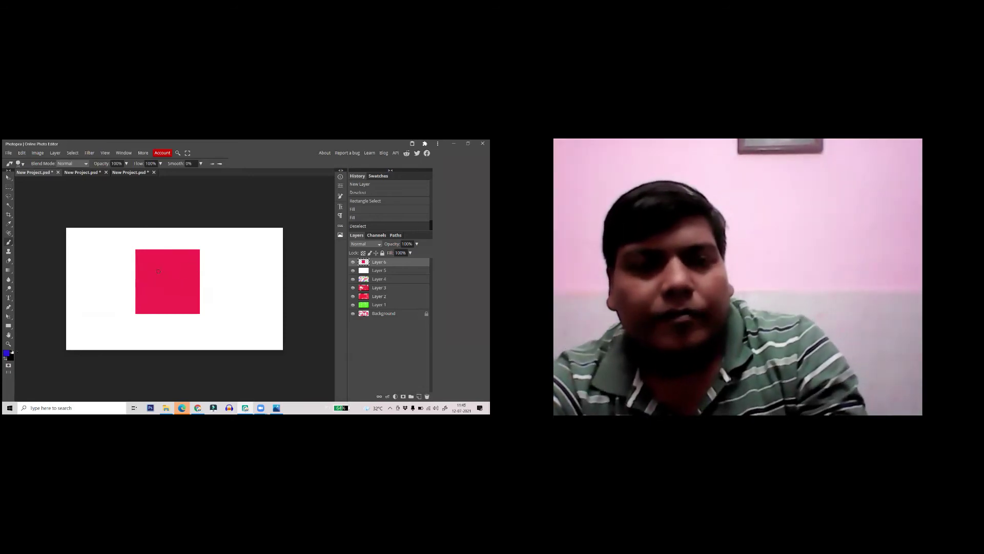
# - Stamp six blue marks across the crimson square with the 100 px splatter-like brush tip, keeping every mark inside its edges
pyautogui.scroll(3, 174, 284)
pyautogui.scroll(-3, 174, 257)
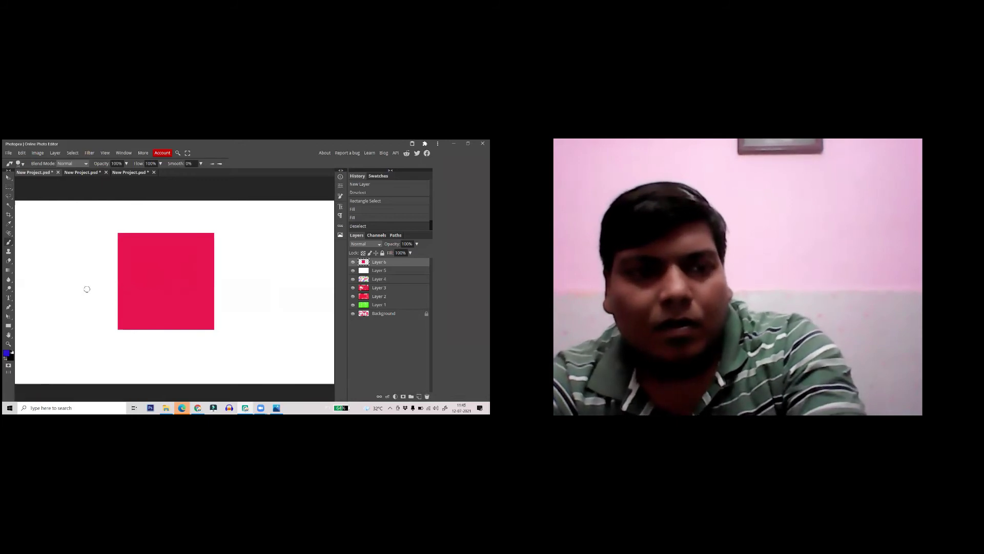
pyautogui.click(23, 163)
pyautogui.click(44, 234)
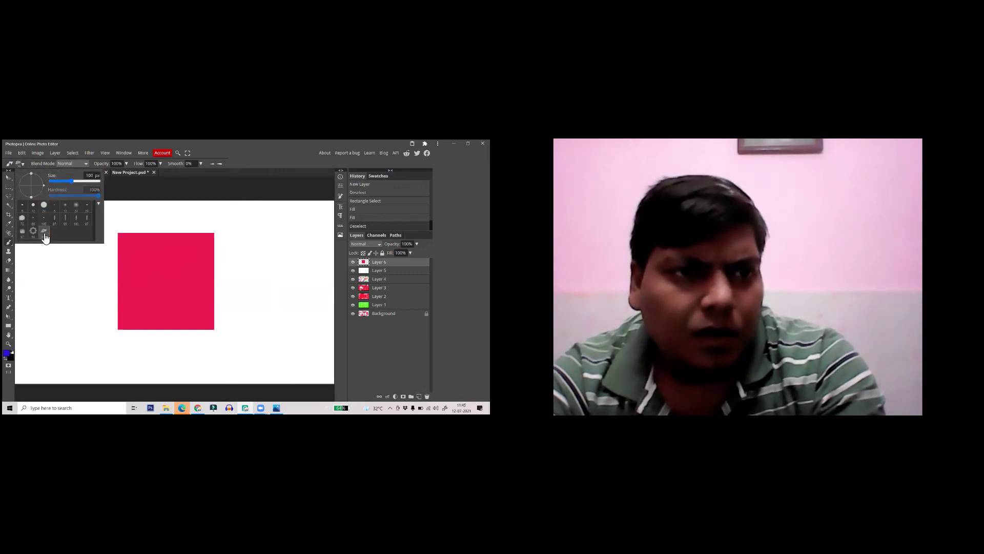
pyautogui.click(149, 260)
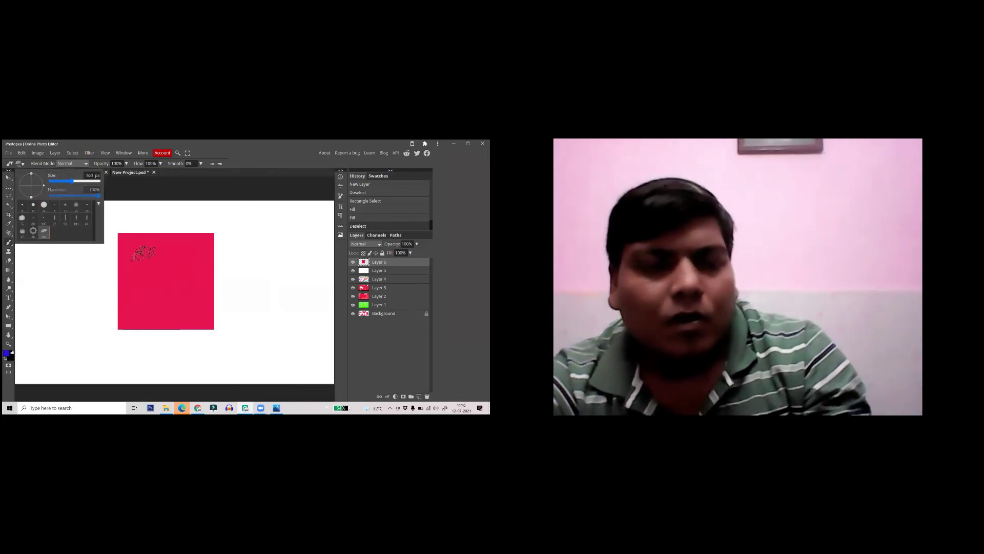
pyautogui.moveTo(133, 255); pyautogui.dragTo(147, 249)
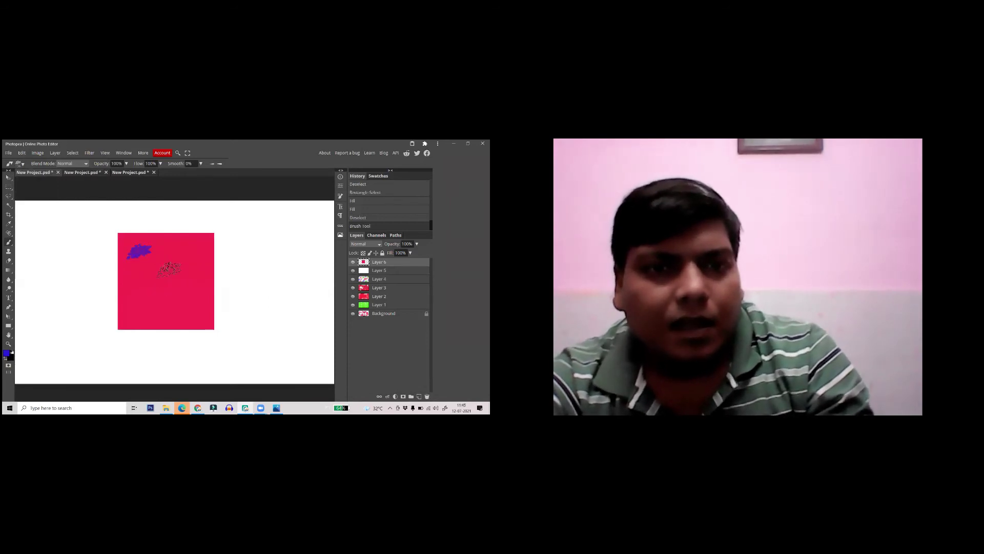
pyautogui.click(174, 248)
pyautogui.click(193, 273)
pyautogui.click(149, 278)
pyautogui.click(143, 316)
pyautogui.click(203, 314)
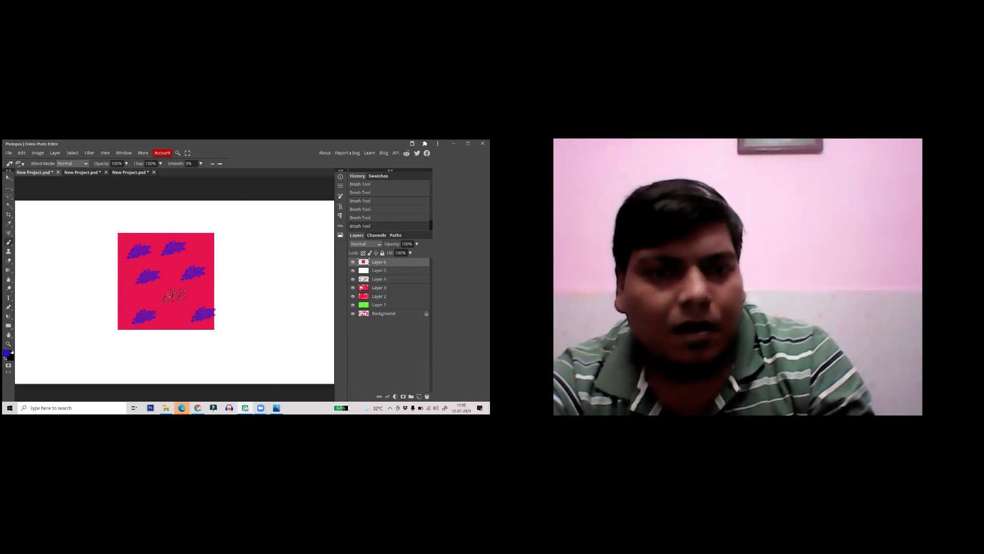
pyautogui.hotkey('ctrl', 'z')
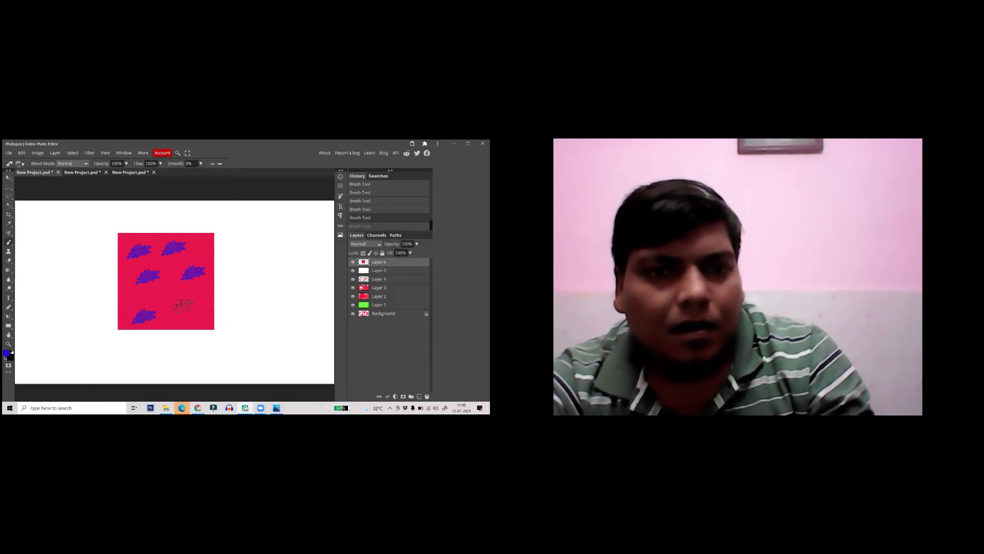
pyautogui.click(182, 306)
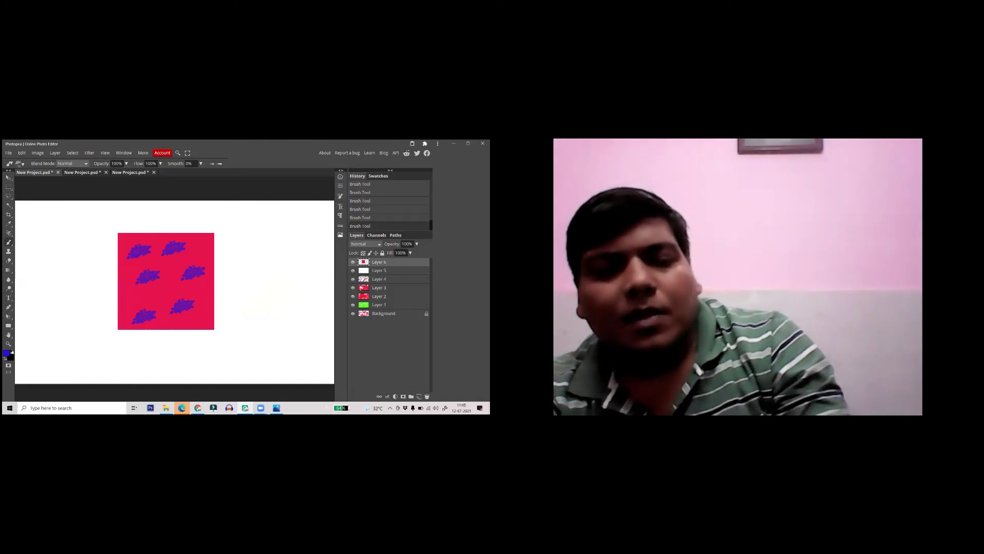
# - Crop the canvas to the edges of the crimson square and define the cropped design as a new pattern
pyautogui.click(8, 214)
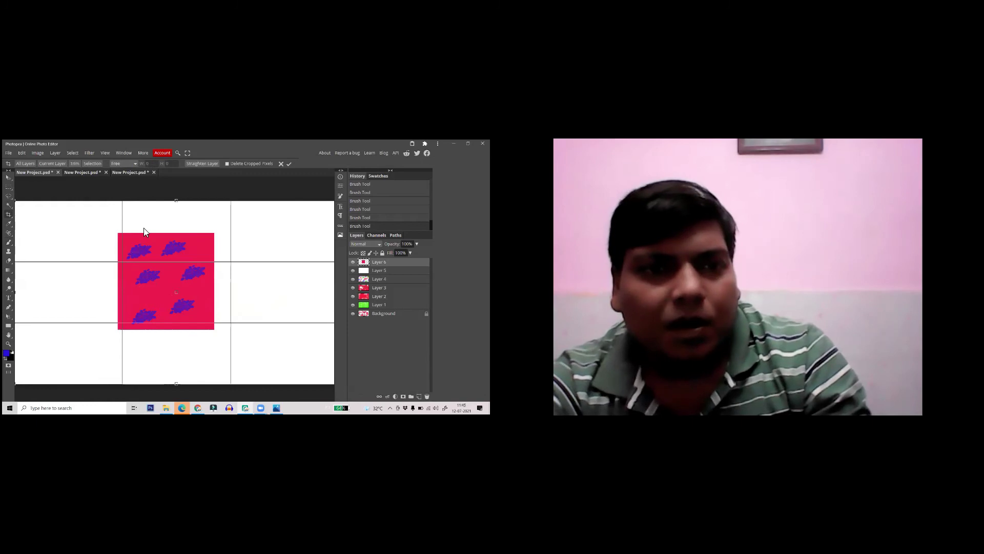
pyautogui.scroll(-3, 191, 244)
pyautogui.scroll(1, 190, 252)
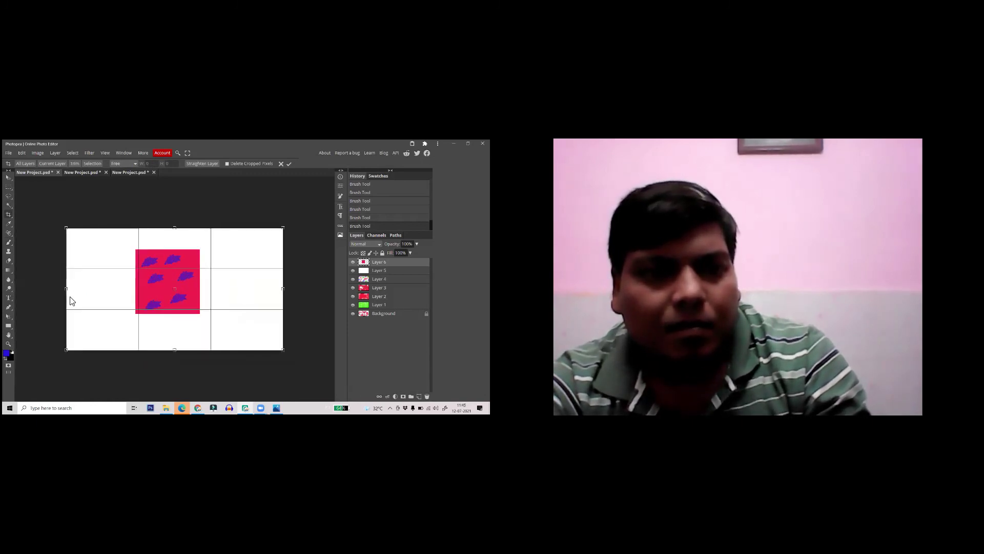
pyautogui.moveTo(71, 288); pyautogui.dragTo(139, 288)
pyautogui.moveTo(212, 229); pyautogui.dragTo(210, 251)
pyautogui.moveTo(284, 299); pyautogui.dragTo(205, 301)
pyautogui.moveTo(174, 350); pyautogui.dragTo(174, 313)
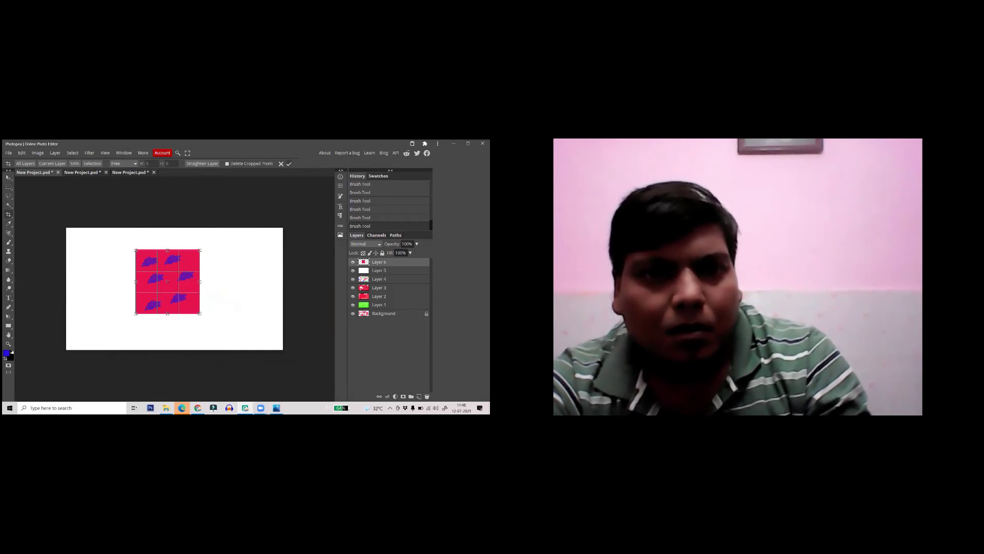
pyautogui.press('Return')
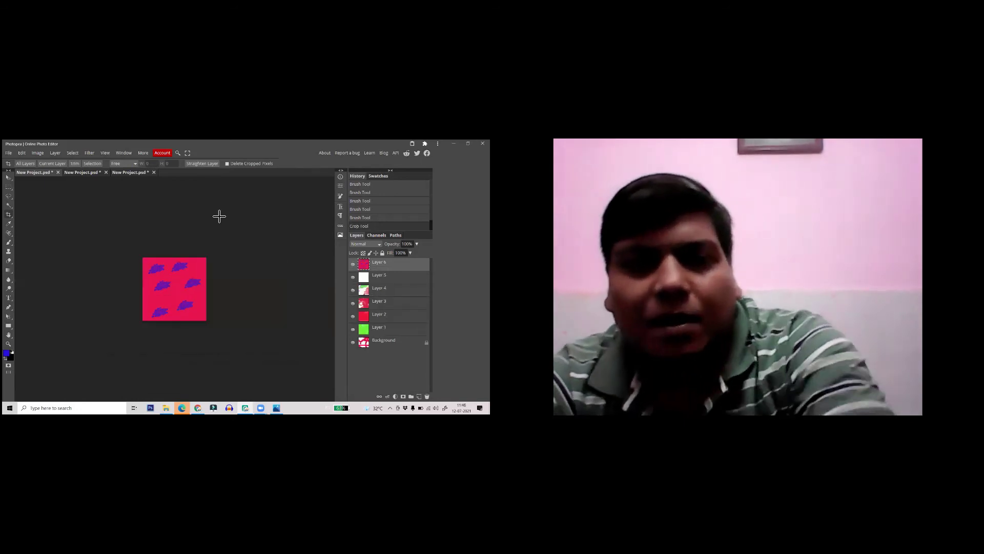
pyautogui.click(21, 153)
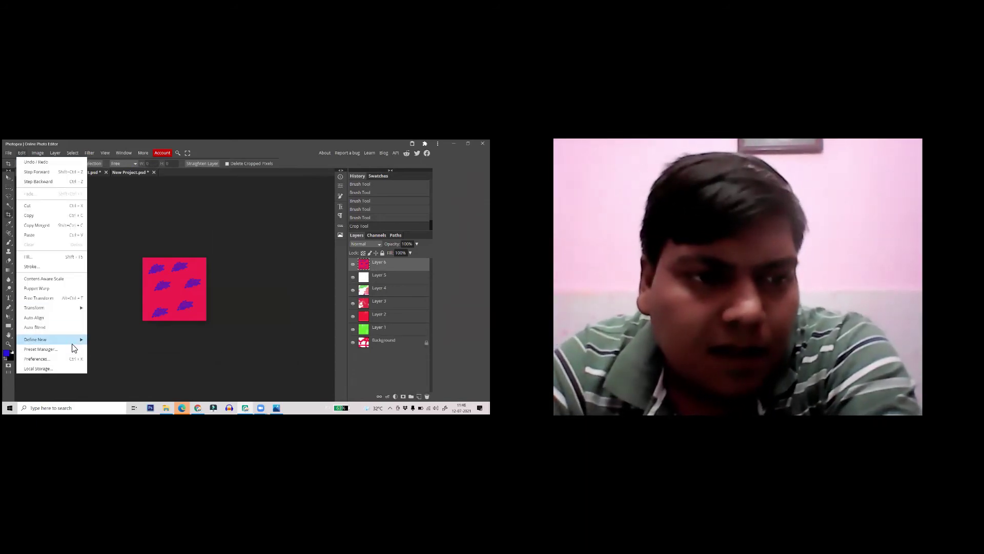
pyautogui.click(103, 343)
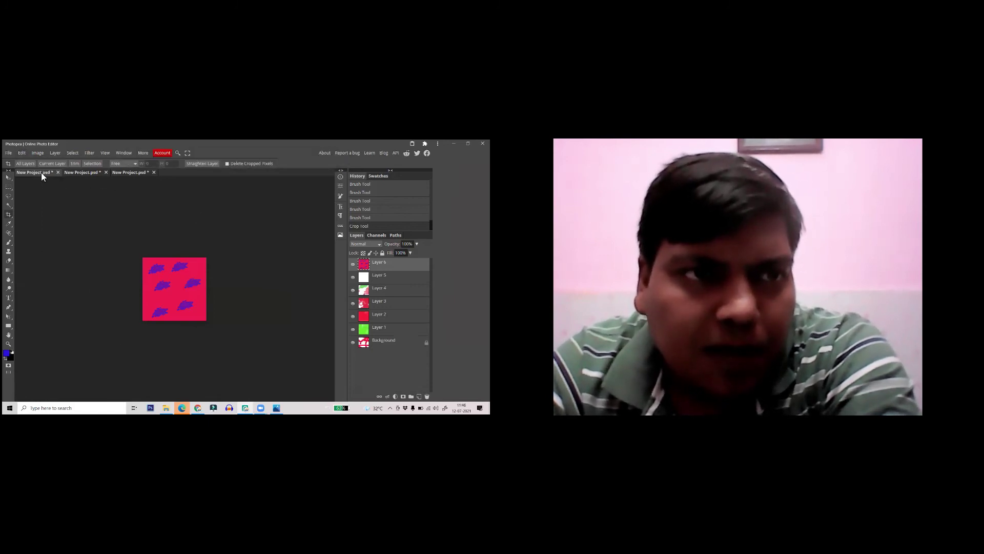
# - Create a new white project from the FB Shared Image preset, 1200 × 630 pixels
pyautogui.click(92, 174)
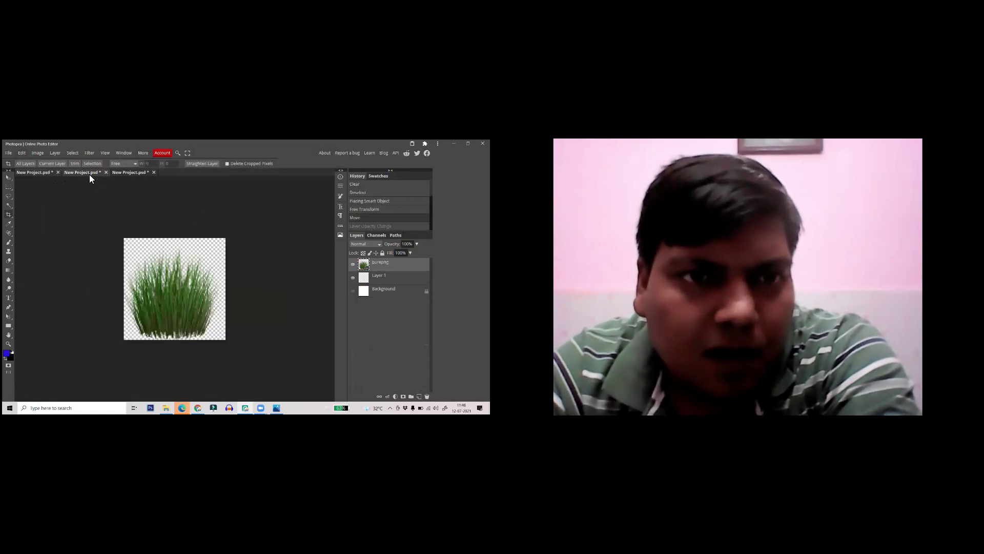
pyautogui.click(123, 176)
pyautogui.click(8, 152)
pyautogui.click(16, 162)
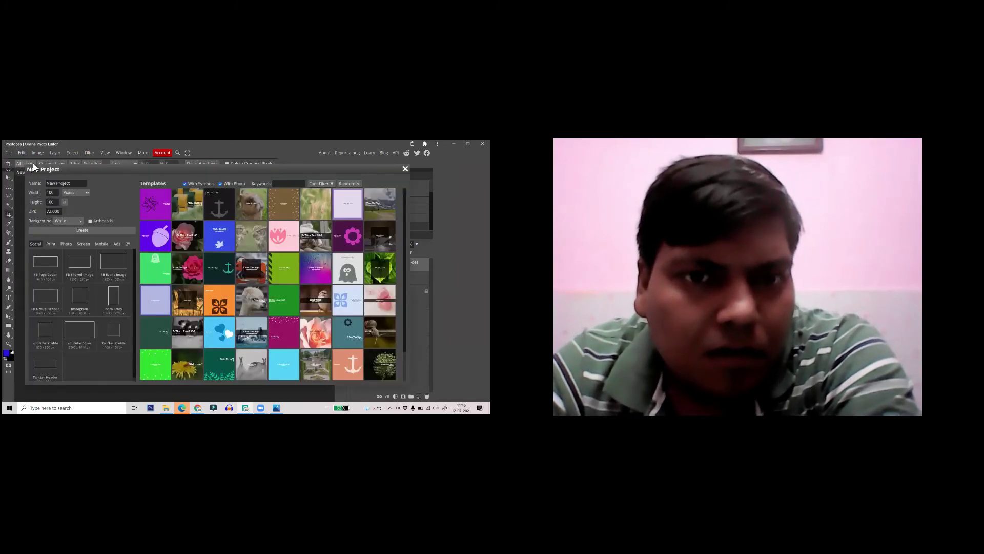
pyautogui.click(79, 266)
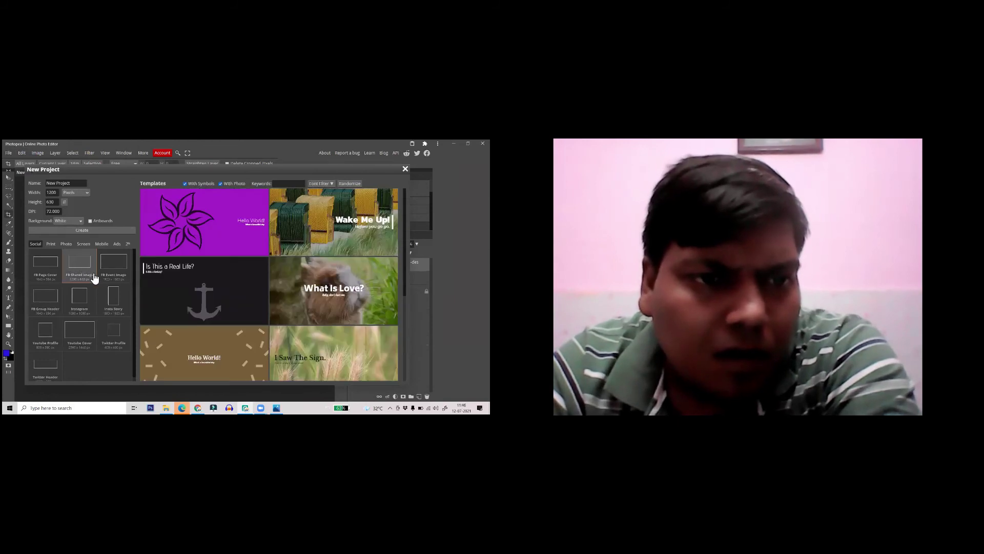
pyautogui.click(85, 230)
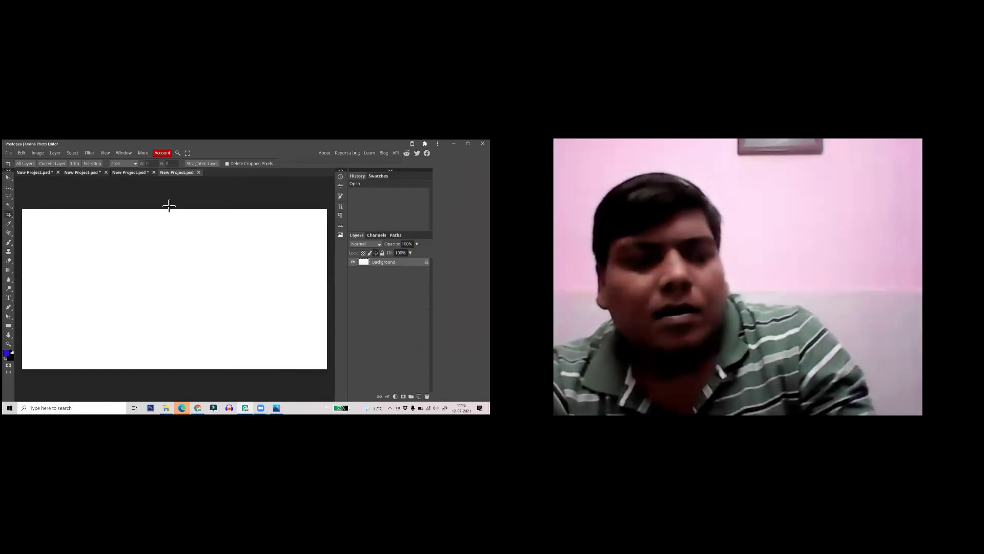
# - Select the entire white canvas and fill it with the crimson pattern with blue marks, Normal blend mode, 100% opacity
pyautogui.hotkey('ctrl', 'a')
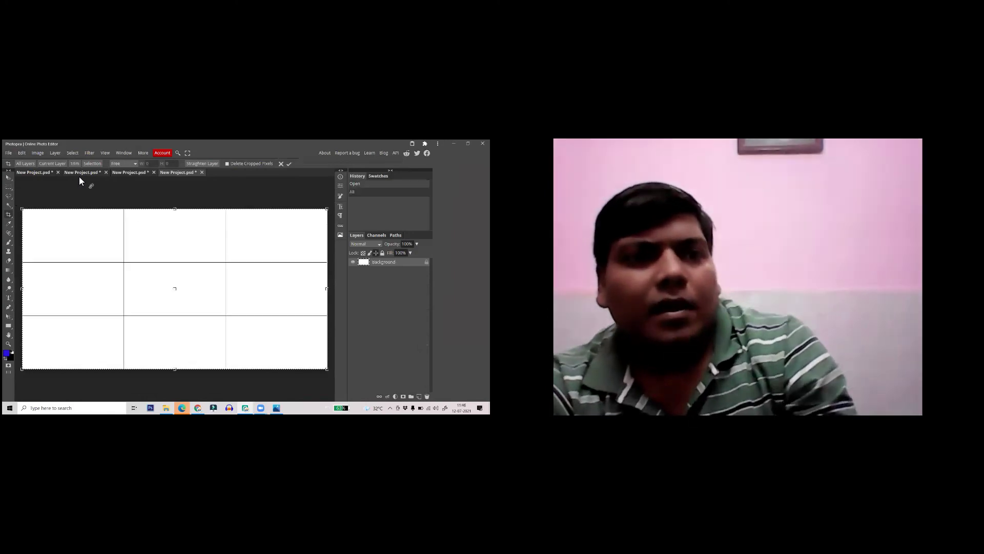
pyautogui.click(8, 178)
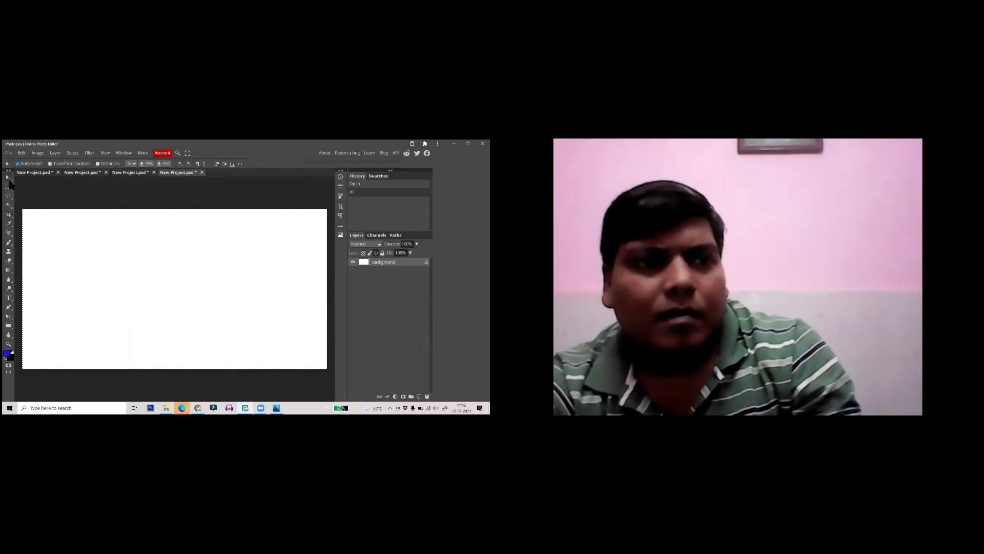
pyautogui.click(22, 152)
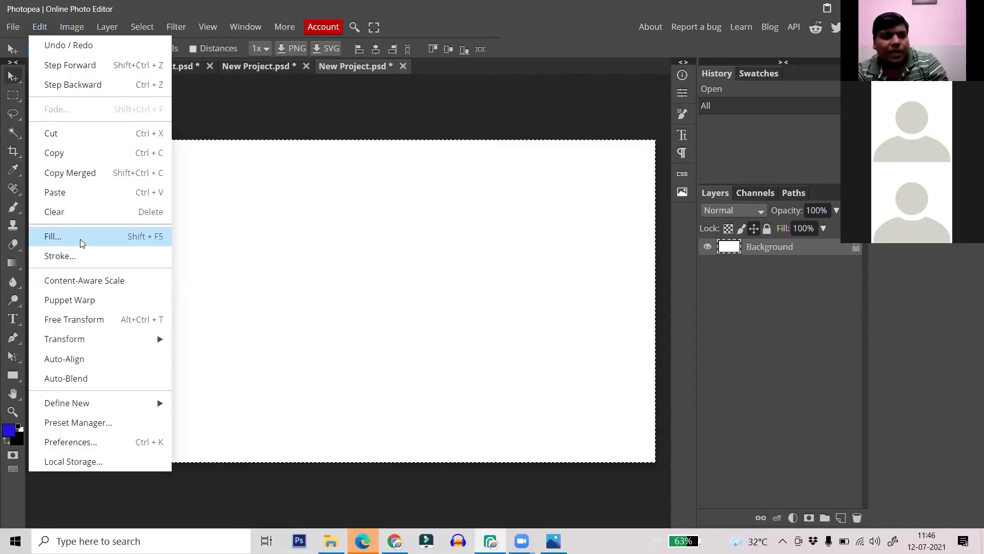
pyautogui.click(42, 257)
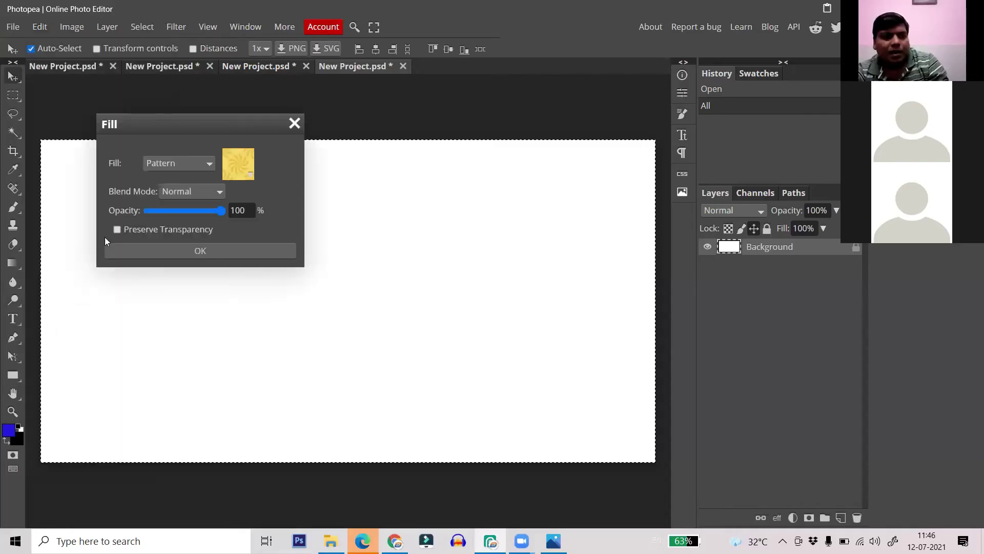
pyautogui.click(251, 175)
pyautogui.click(279, 241)
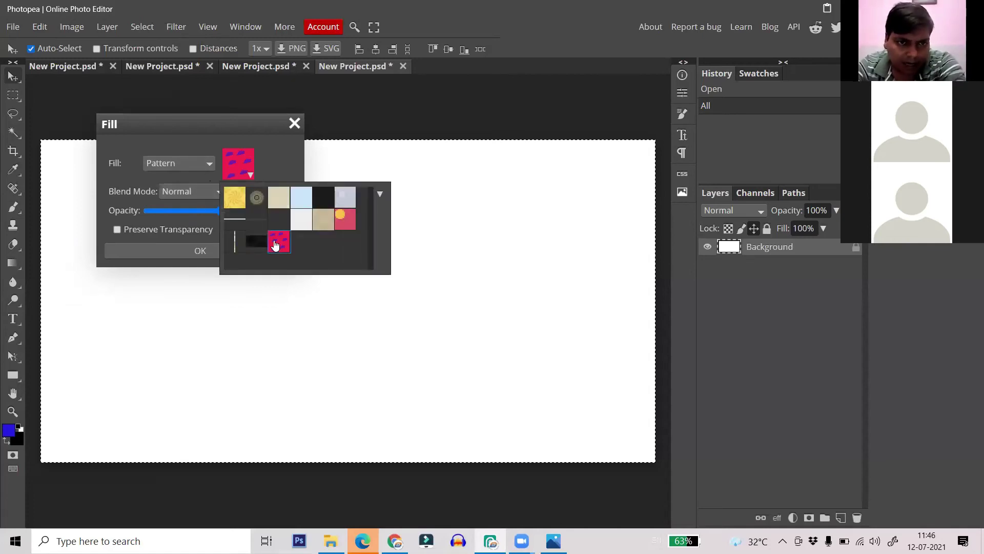
pyautogui.click(286, 163)
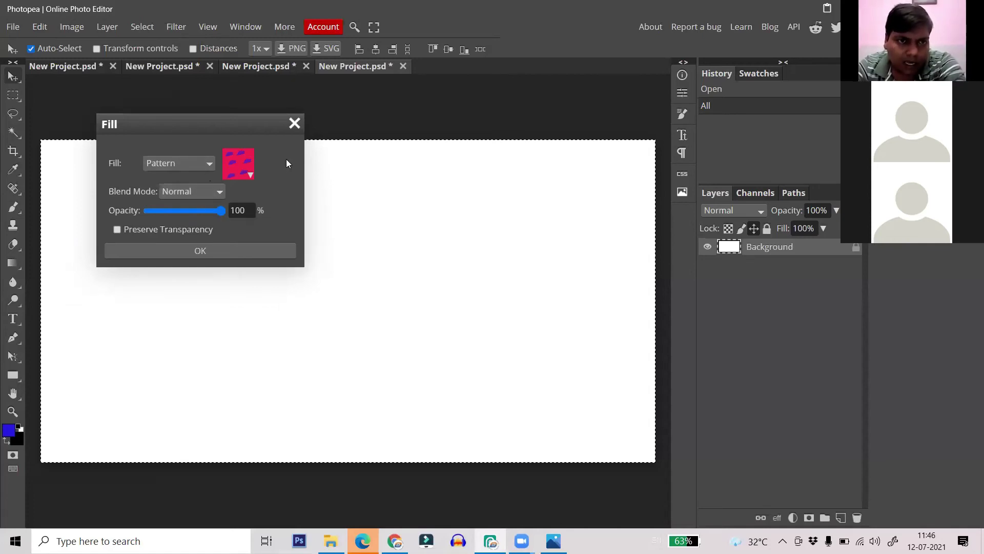
pyautogui.click(214, 253)
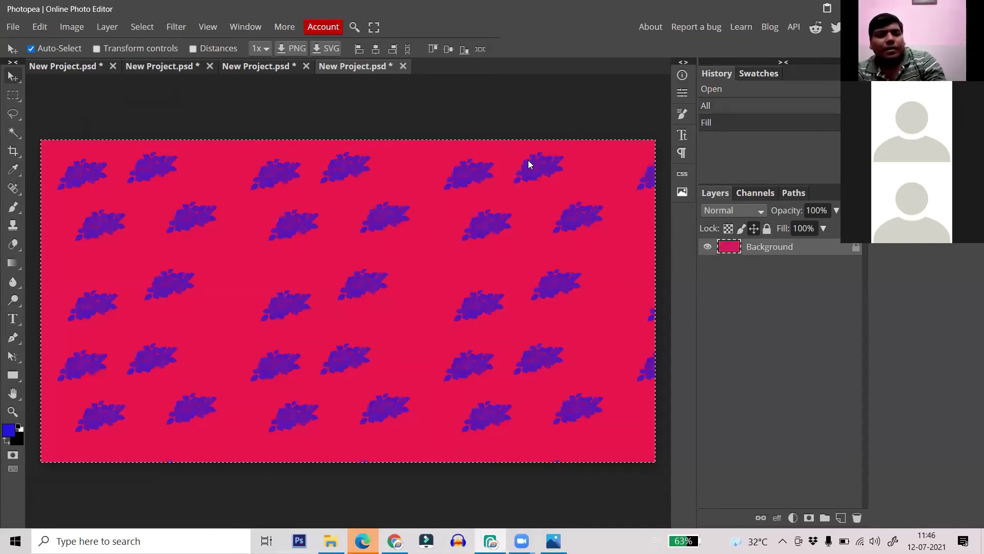
# - Clear the selection and examine how the crimson pattern repeats across the canvas, both close up and as a whole
pyautogui.scroll(-3, 540, 190)
pyautogui.scroll(1, 468, 255)
pyautogui.scroll(-1, 448, 294)
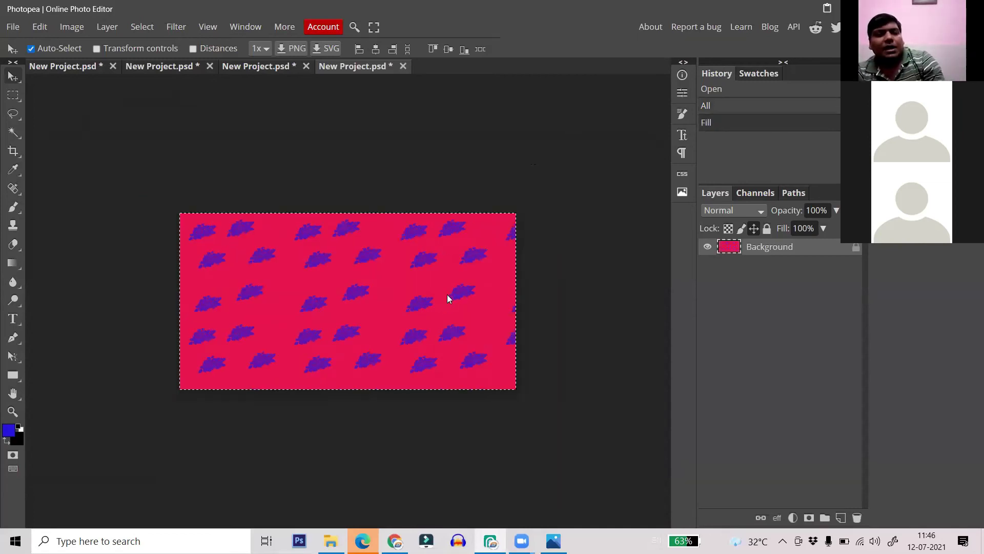
pyautogui.scroll(2, 404, 279)
pyautogui.scroll(-2, 437, 264)
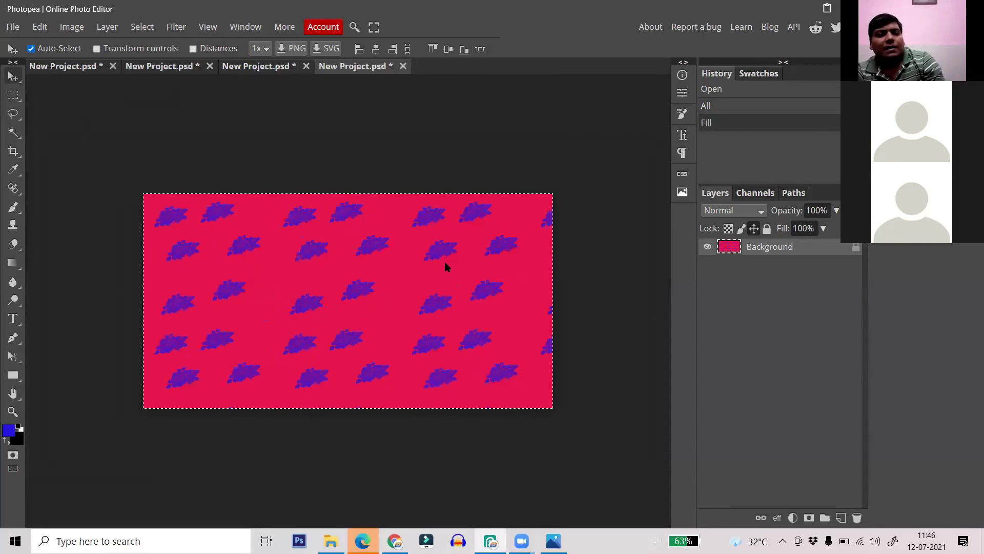
pyautogui.hotkey('ctrl', 'd')
pyautogui.scroll(5, 400, 285)
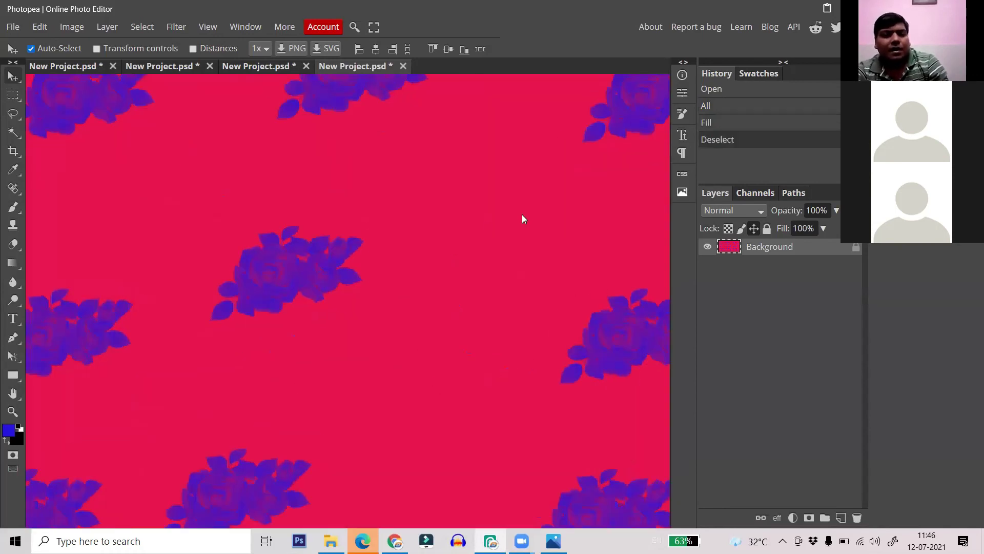
pyautogui.scroll(1, 538, 205)
pyautogui.scroll(-6, 319, 296)
pyautogui.scroll(1, 423, 264)
pyautogui.scroll(-1, 471, 274)
pyautogui.scroll(2, 366, 322)
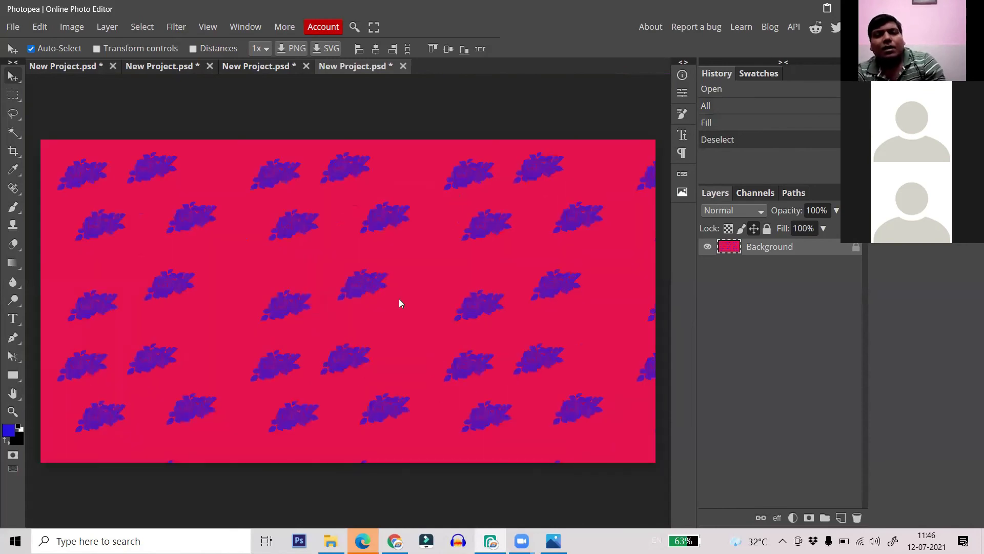
pyautogui.scroll(-3, 403, 291)
pyautogui.scroll(2, 398, 323)
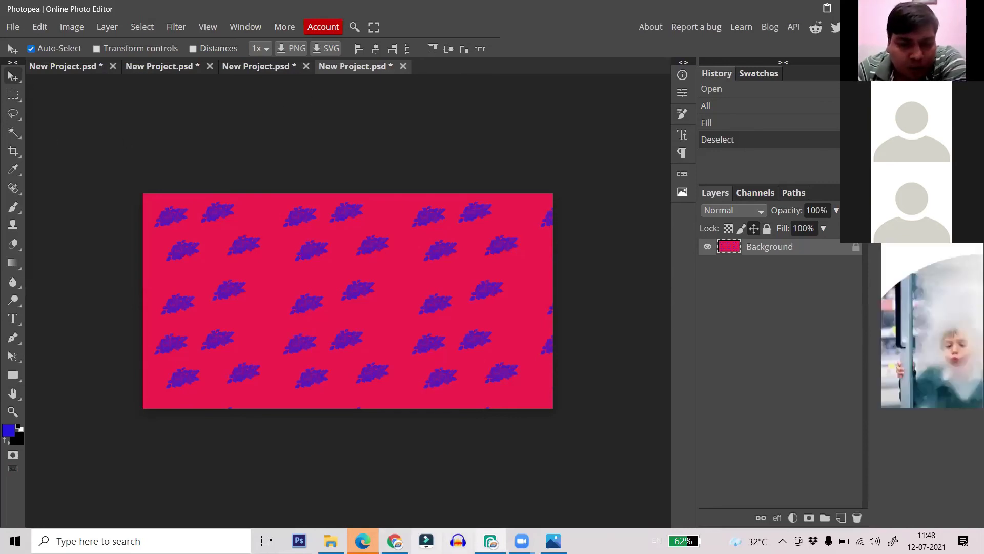
# - Switch to Chrome and browse the "pattern design png" image results for another motif, previewing the yellow dotted geometric background
pyautogui.hotkey('alt', 'Tab')
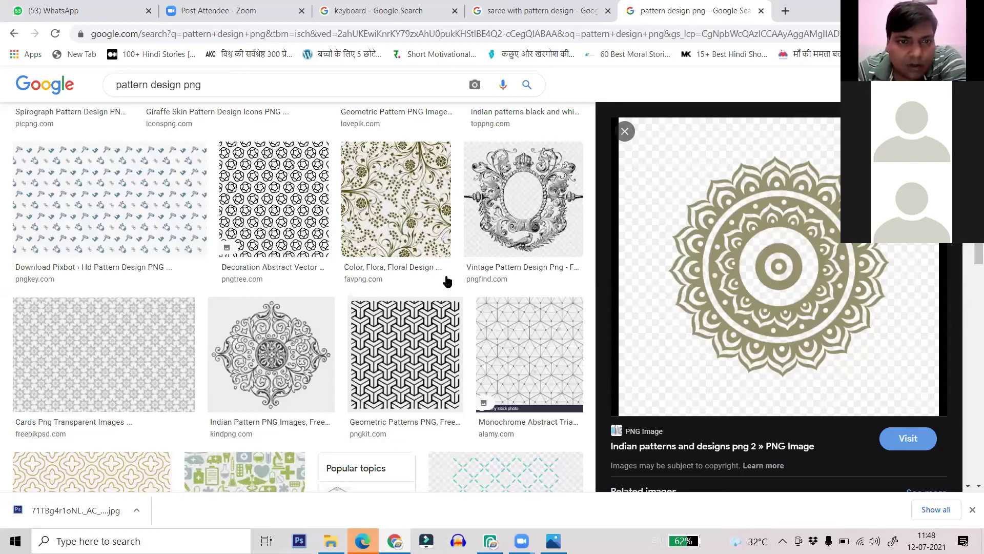
pyautogui.scroll(-15, 450, 290)
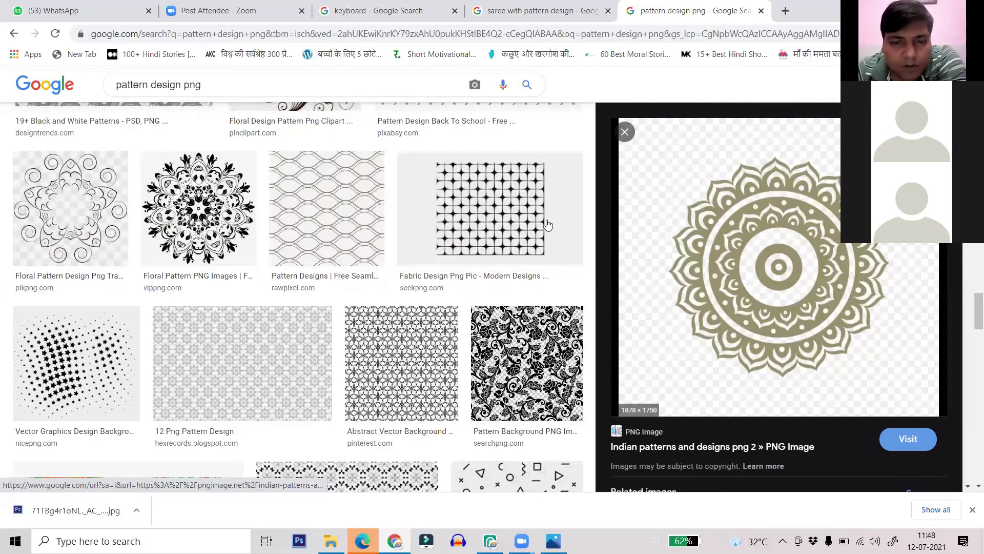
pyautogui.scroll(-10, 547, 224)
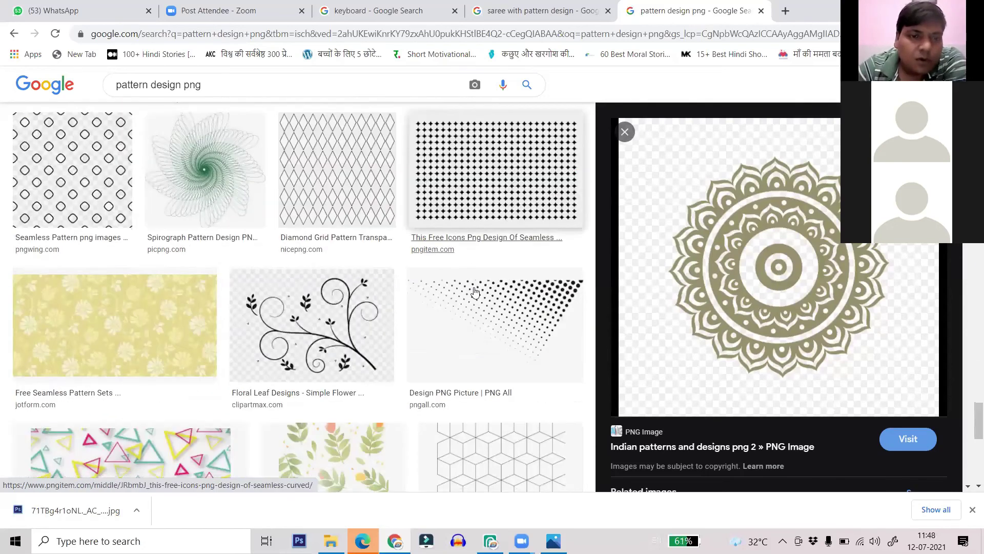
pyautogui.scroll(-6, 471, 287)
pyautogui.scroll(-5, 485, 235)
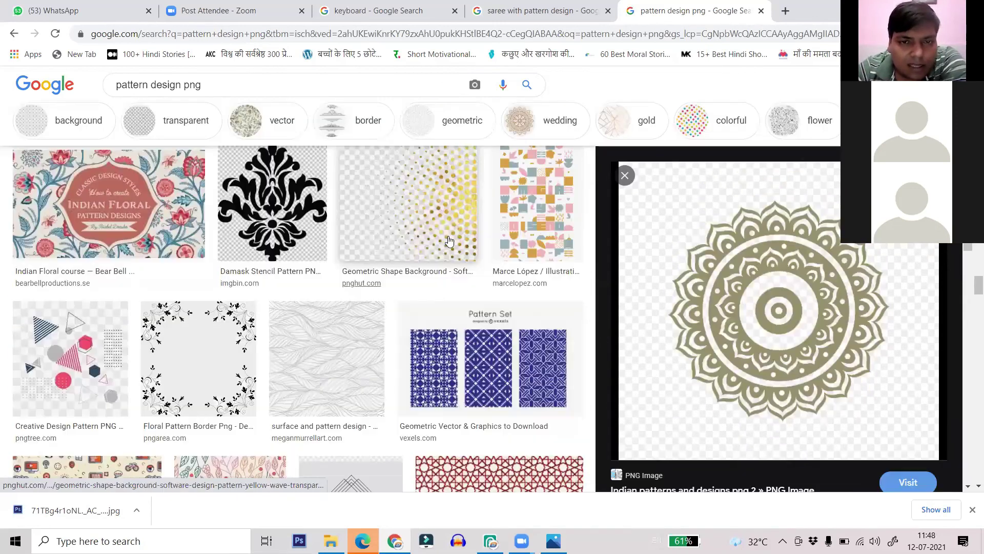
pyautogui.click(447, 233)
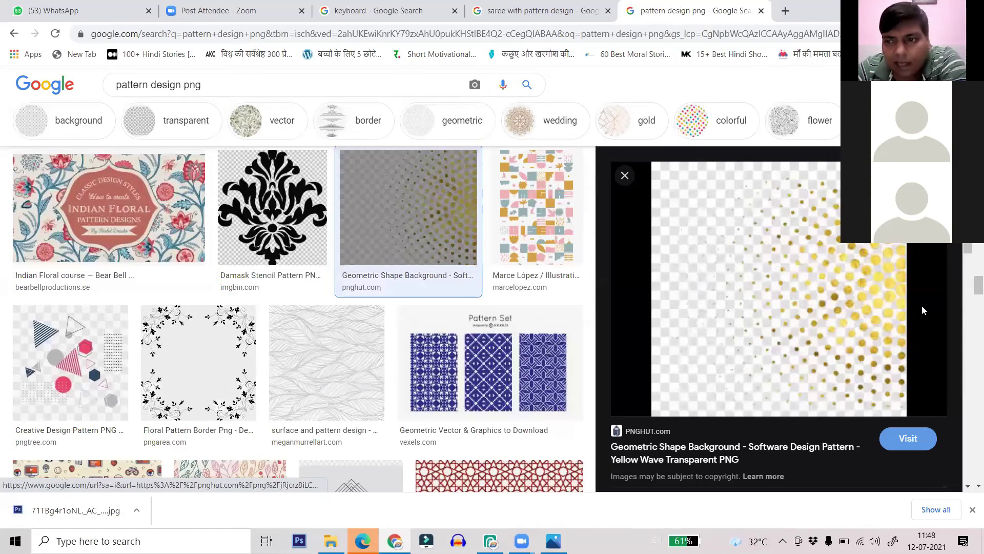
pyautogui.scroll(-15, 515, 276)
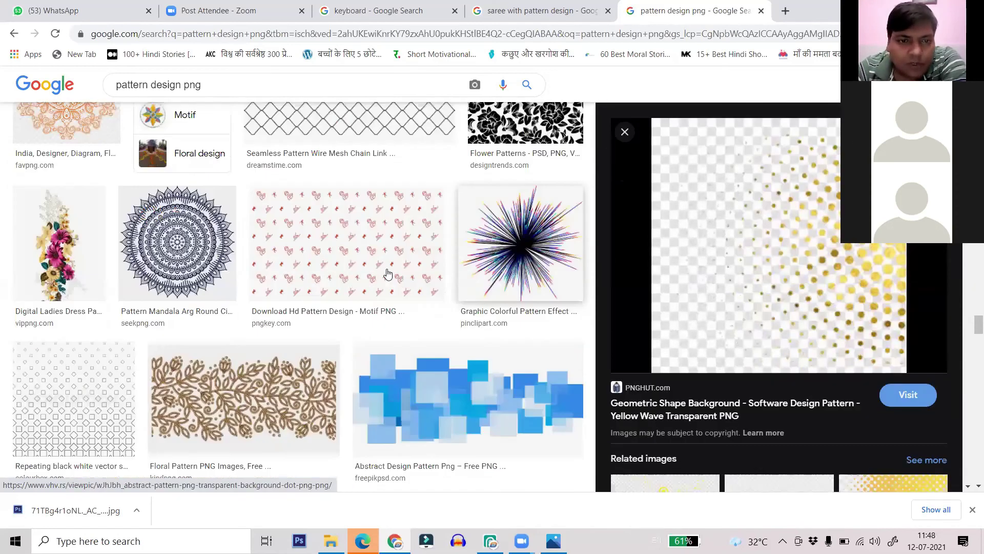
pyautogui.scroll(-10, 393, 296)
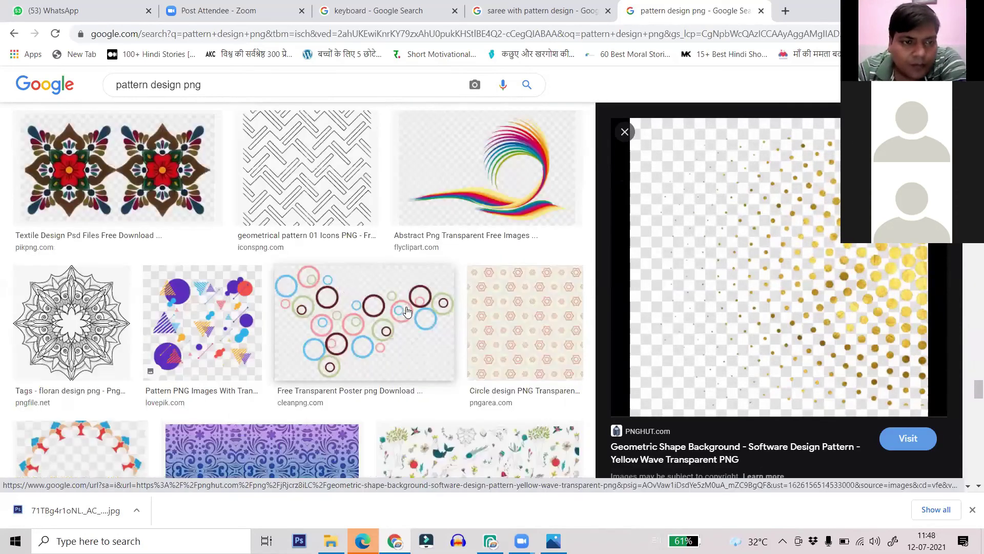
pyautogui.scroll(-12, 414, 305)
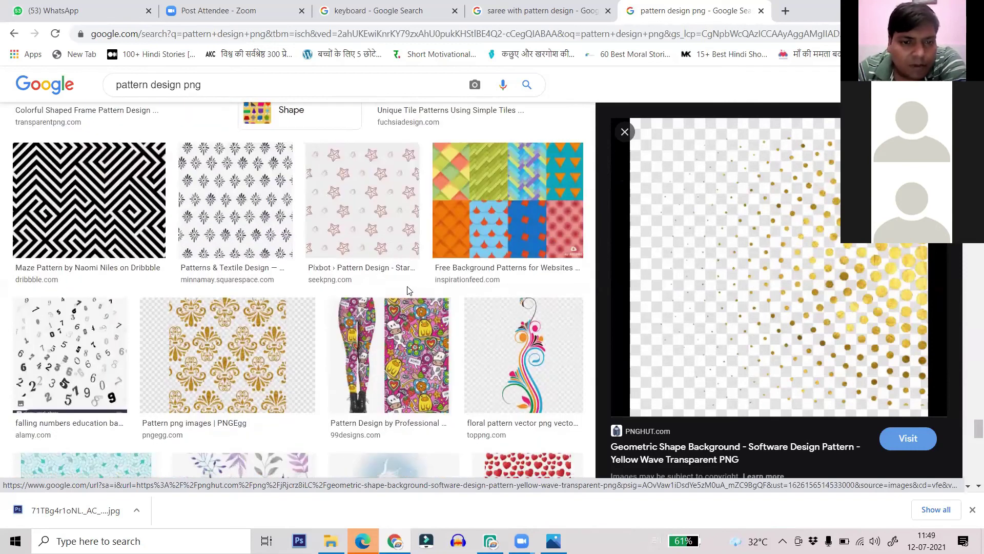
pyautogui.scroll(-6, 499, 382)
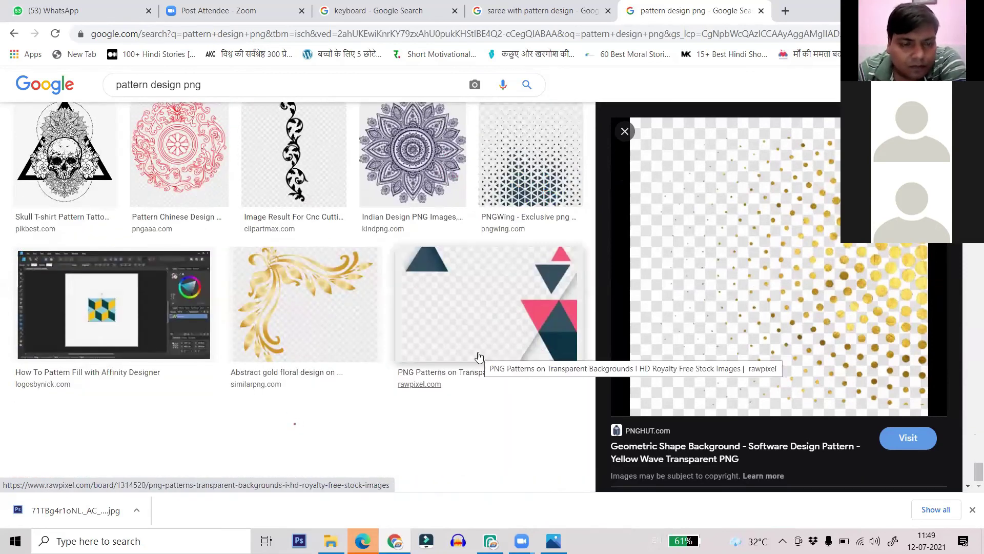
pyautogui.scroll(-10, 478, 356)
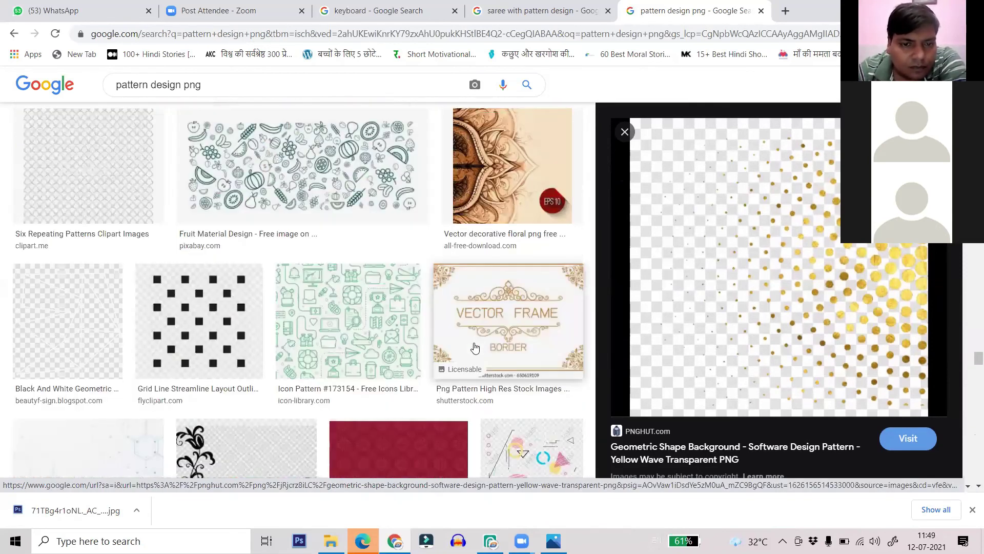
pyautogui.scroll(-6, 471, 368)
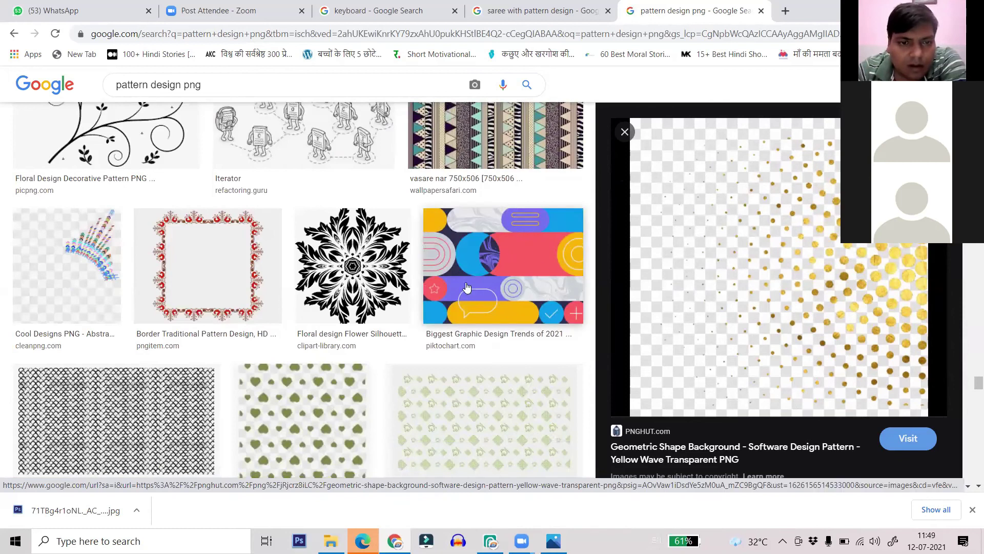
# - Preview the black floral flower silhouette and follow its related images through the damask and Victorian ornaments to the Flower Euclidean Vector Pattern
pyautogui.click(377, 268)
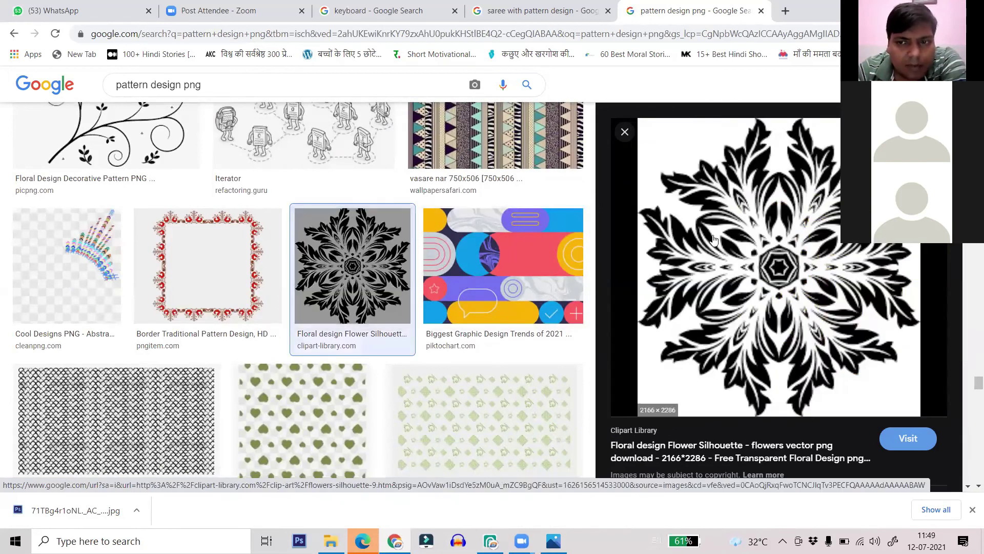
pyautogui.scroll(-10, 883, 306)
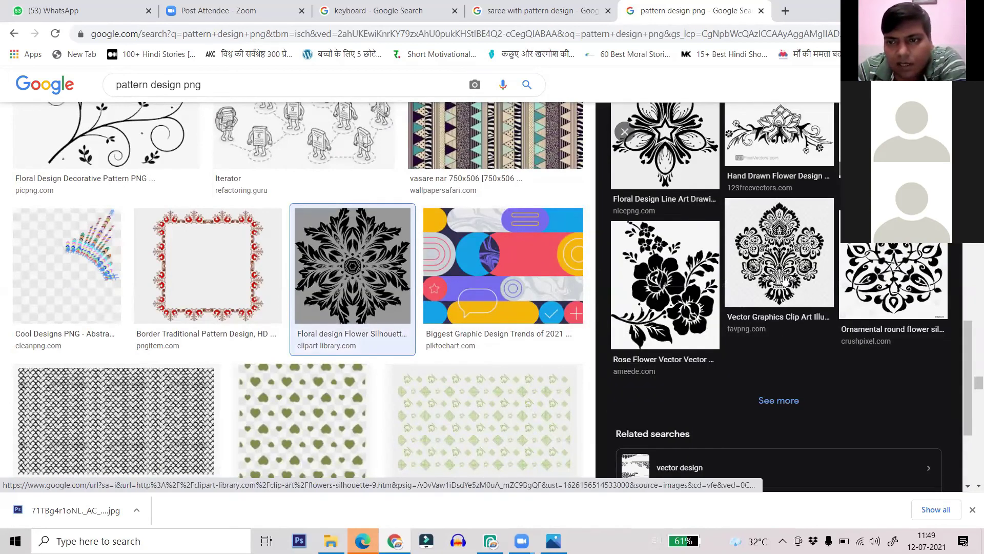
pyautogui.click(784, 281)
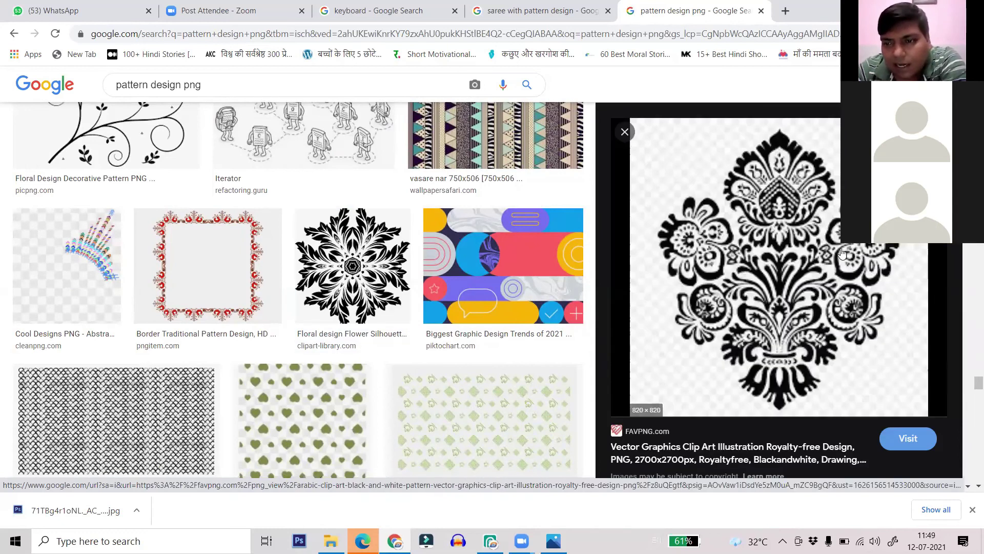
pyautogui.scroll(-3, 837, 250)
pyautogui.scroll(-3, 836, 251)
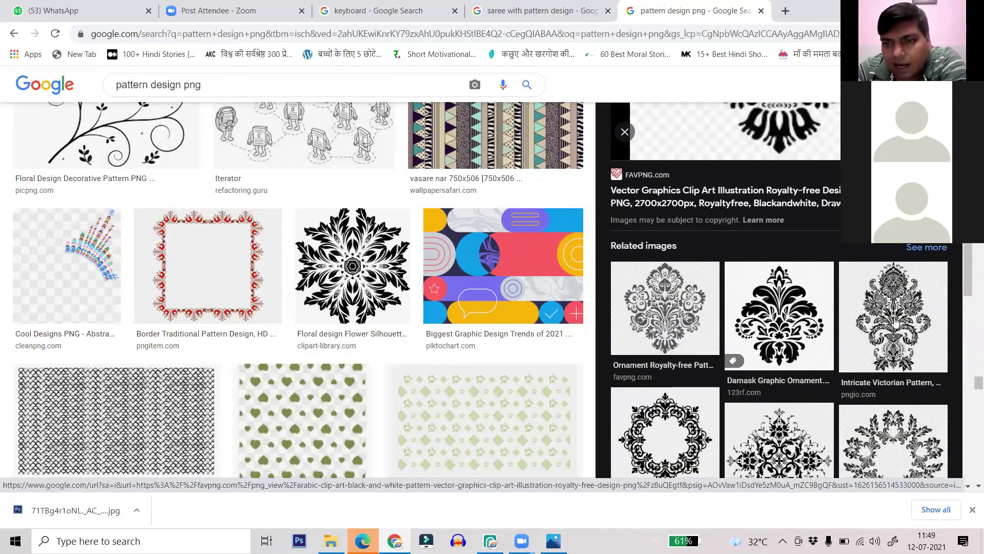
pyautogui.click(906, 268)
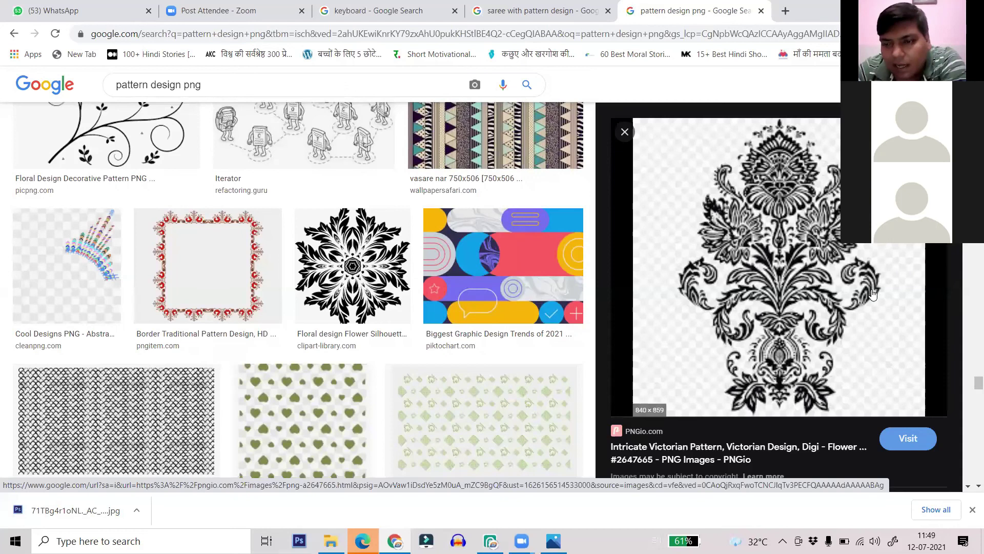
pyautogui.scroll(-3, 837, 283)
pyautogui.scroll(-6, 836, 285)
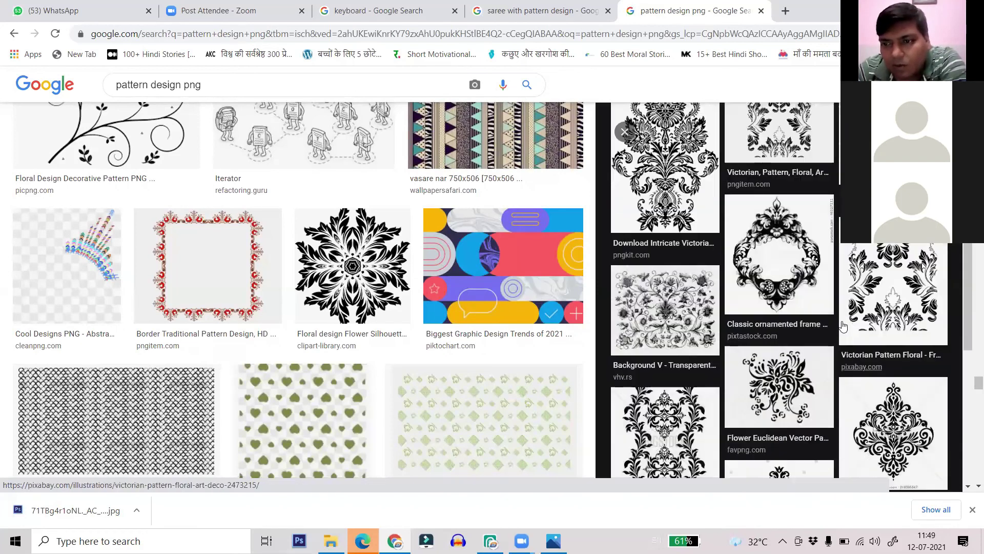
pyautogui.click(790, 382)
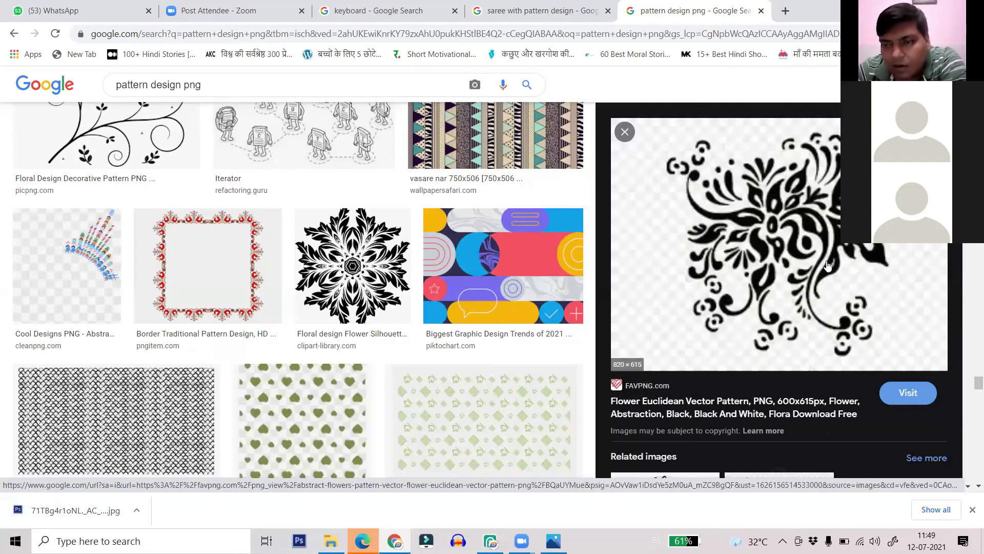
# - Look through the related images of the Flower Euclidean Vector Pattern and more of the "pattern design png" results
pyautogui.scroll(-12, 821, 275)
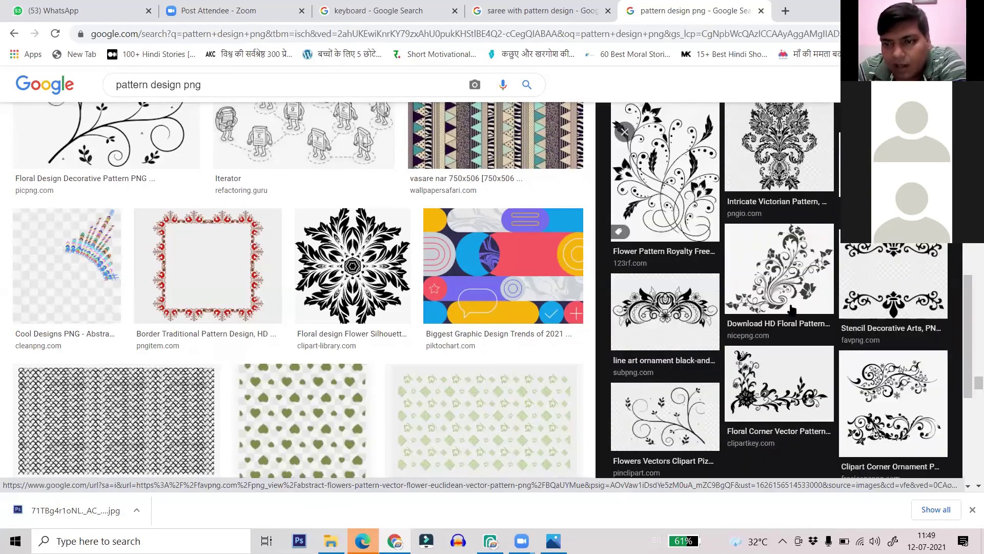
pyautogui.scroll(12, 776, 297)
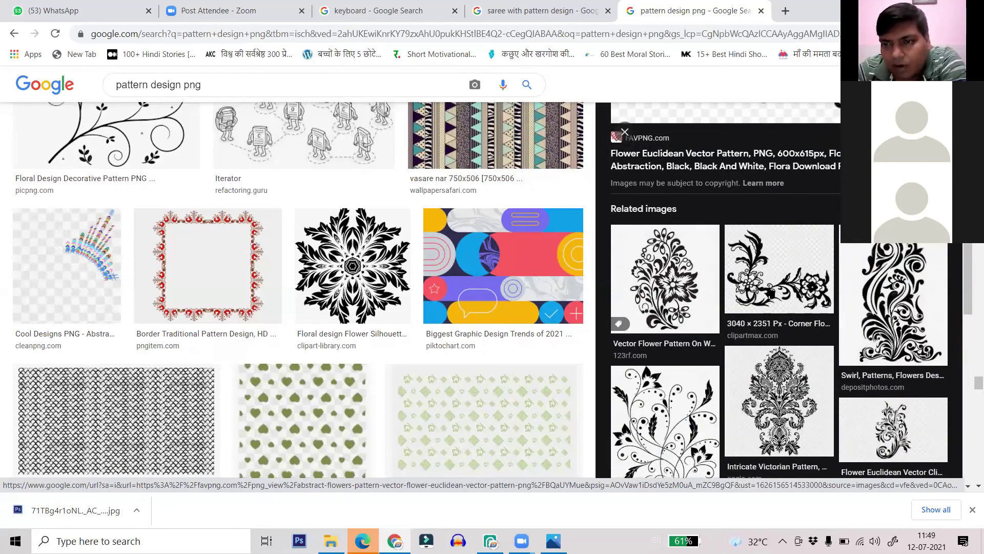
pyautogui.scroll(3, 765, 282)
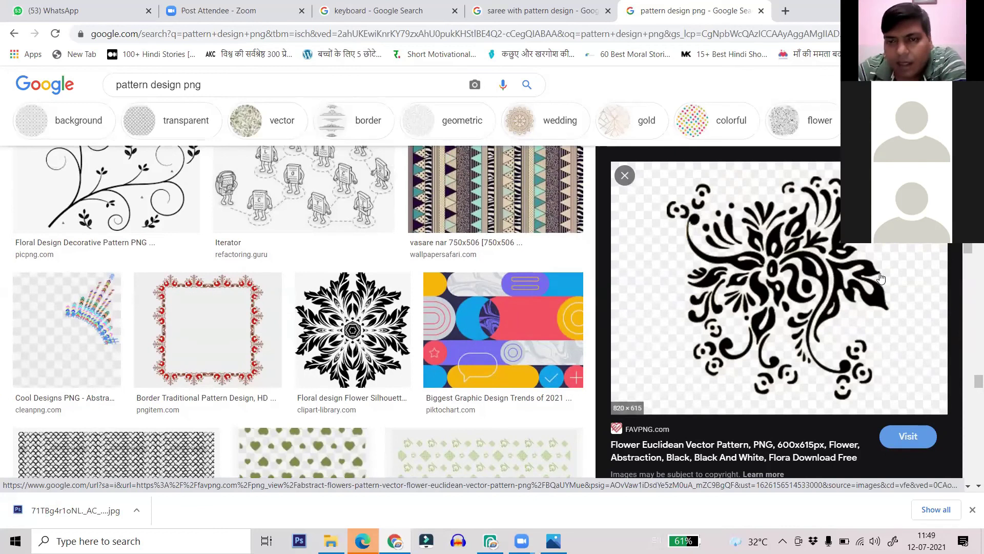
pyautogui.scroll(-10, 318, 256)
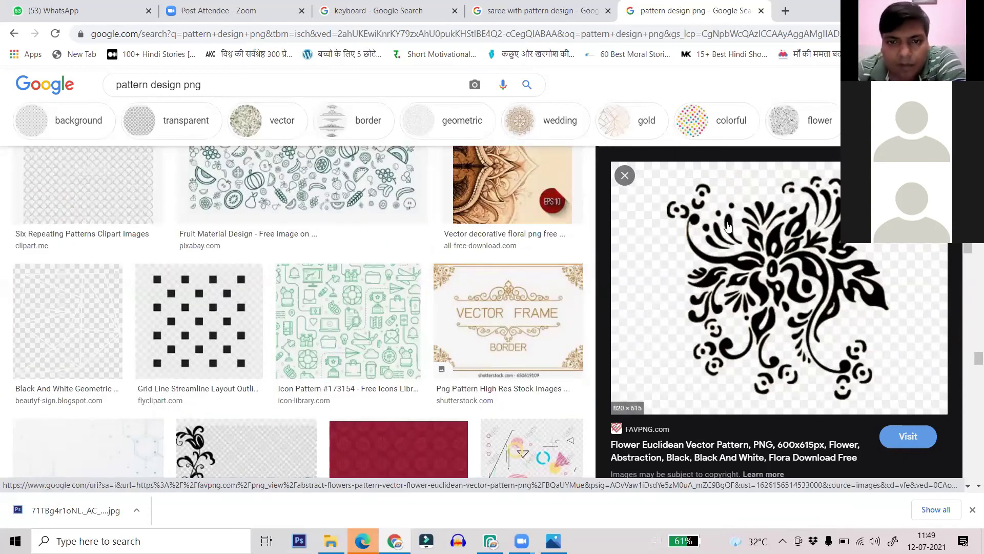
pyautogui.scroll(5, 303, 244)
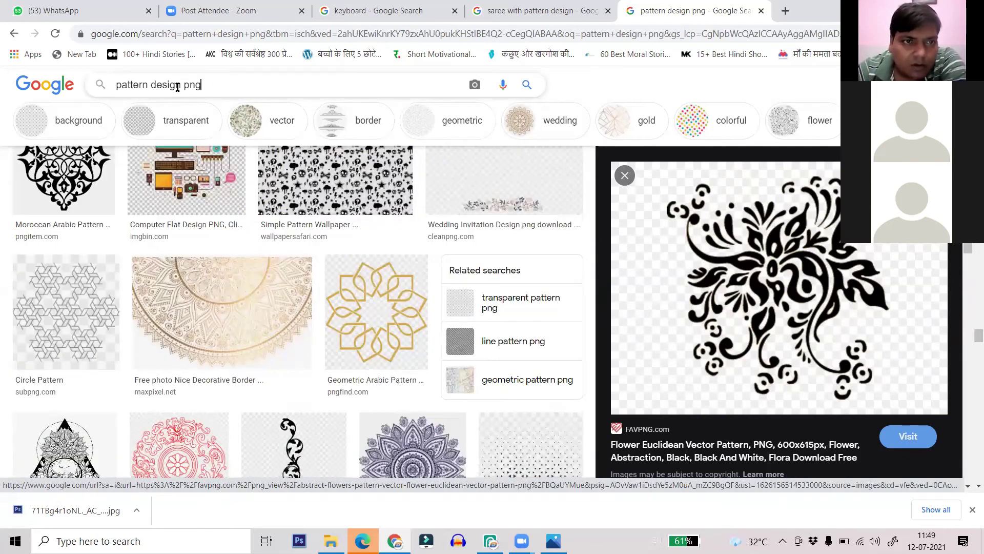
# - Search Google Images for "digital painting"
pyautogui.moveTo(118, 89); pyautogui.dragTo(118, 89)
pyautogui.press('BackSpace')
pyautogui.write('d')
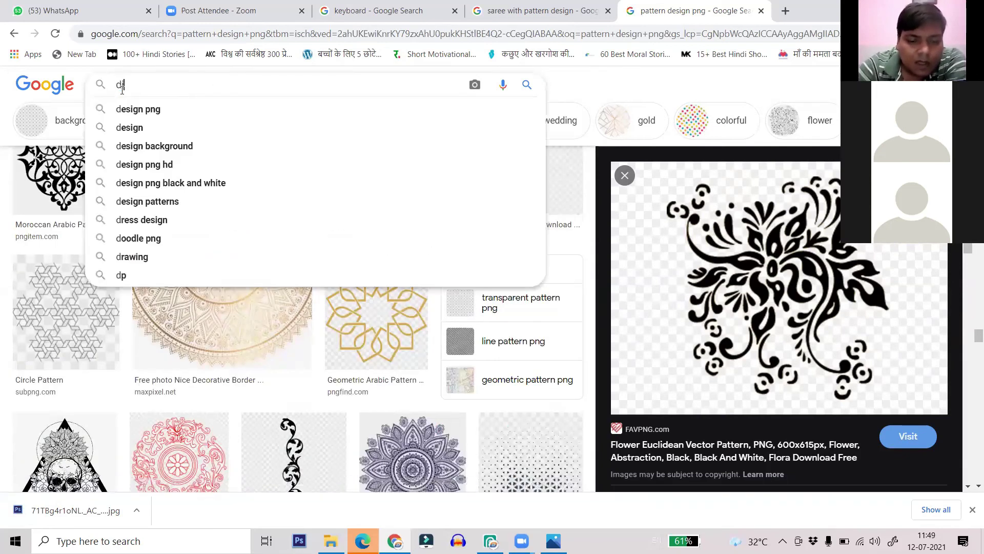
pyautogui.write('igital')
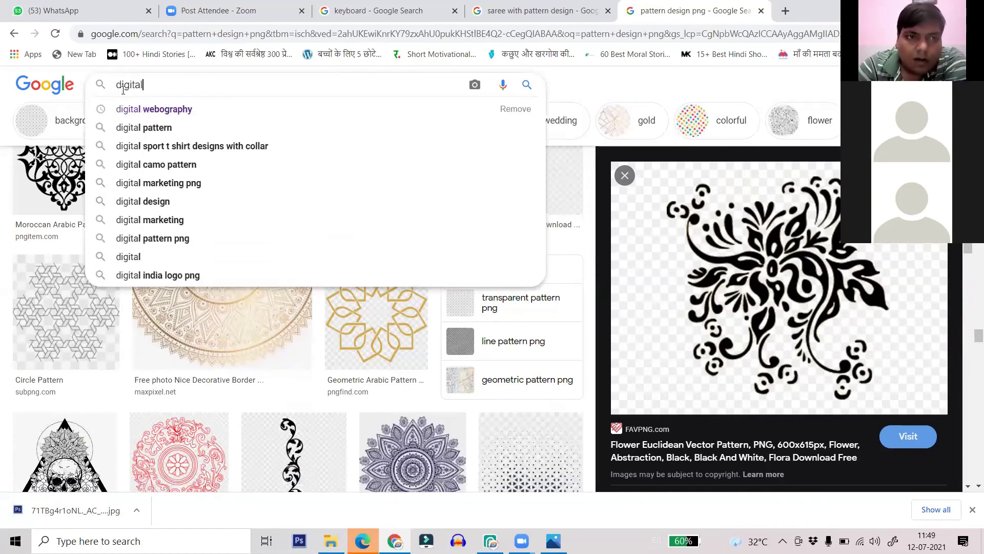
pyautogui.write(' pa')
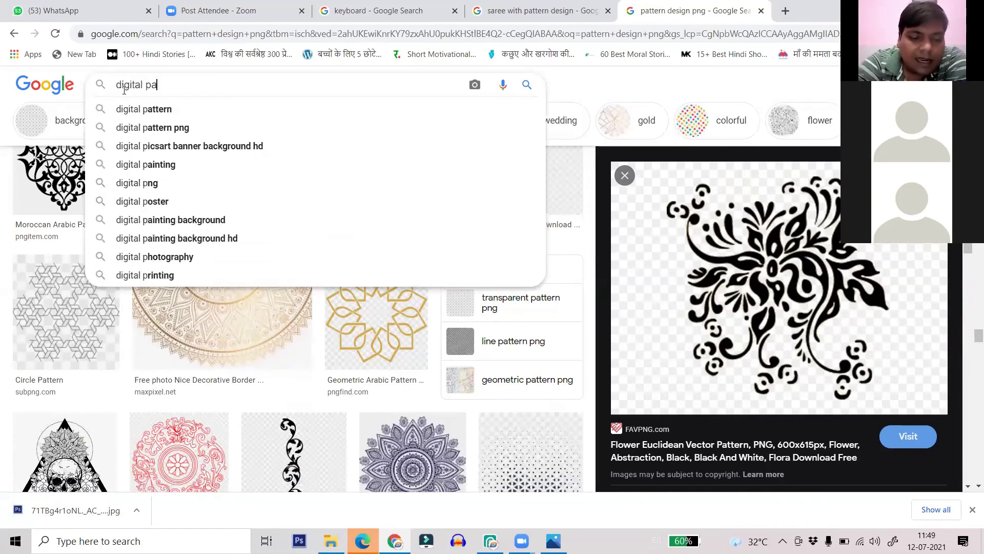
pyautogui.write('inting')
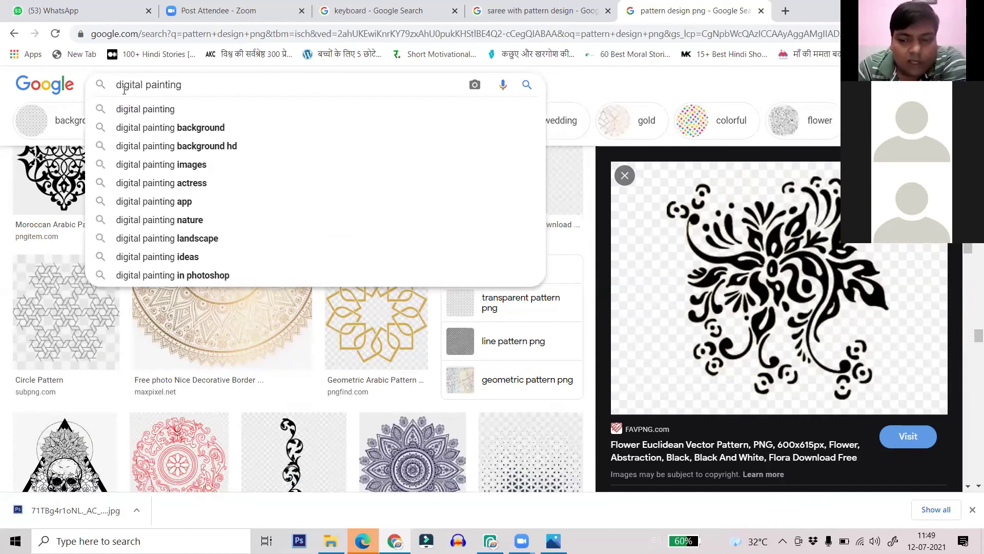
pyautogui.press('Return')
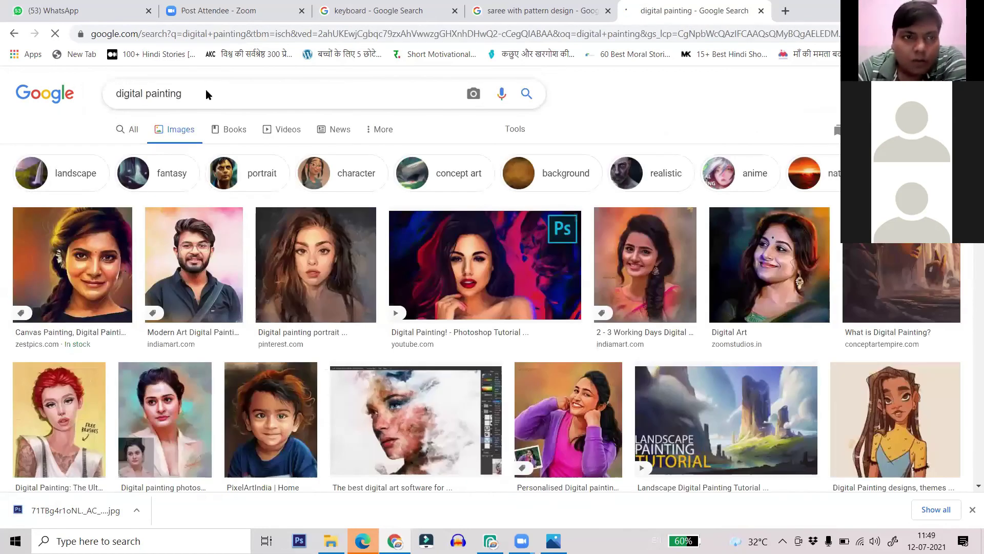
# - Browse the digital painting results, preview the zoomstudios.in "Digital Art" portrait, and open its source page before returning to the results
pyautogui.scroll(-5, 754, 290)
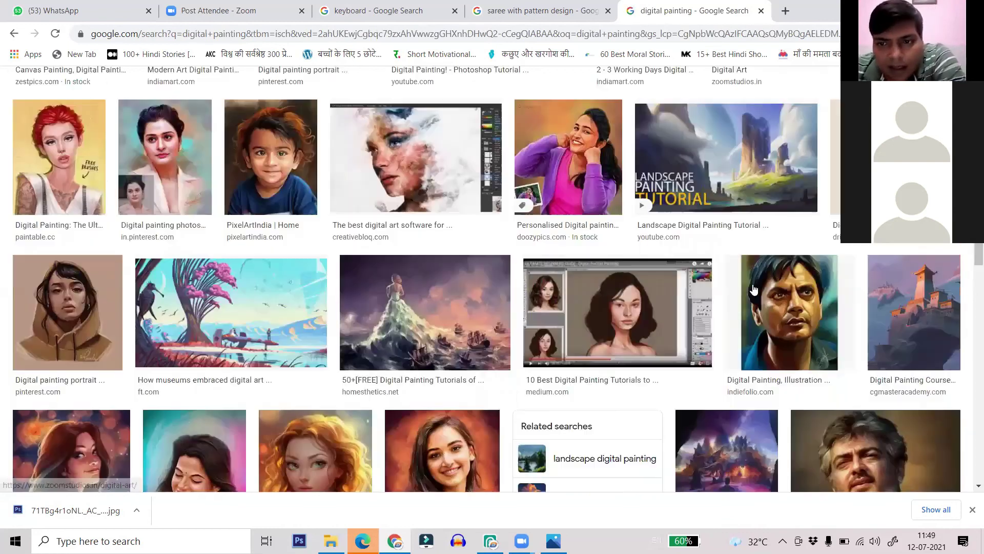
pyautogui.scroll(-4, 615, 282)
pyautogui.scroll(5, 569, 292)
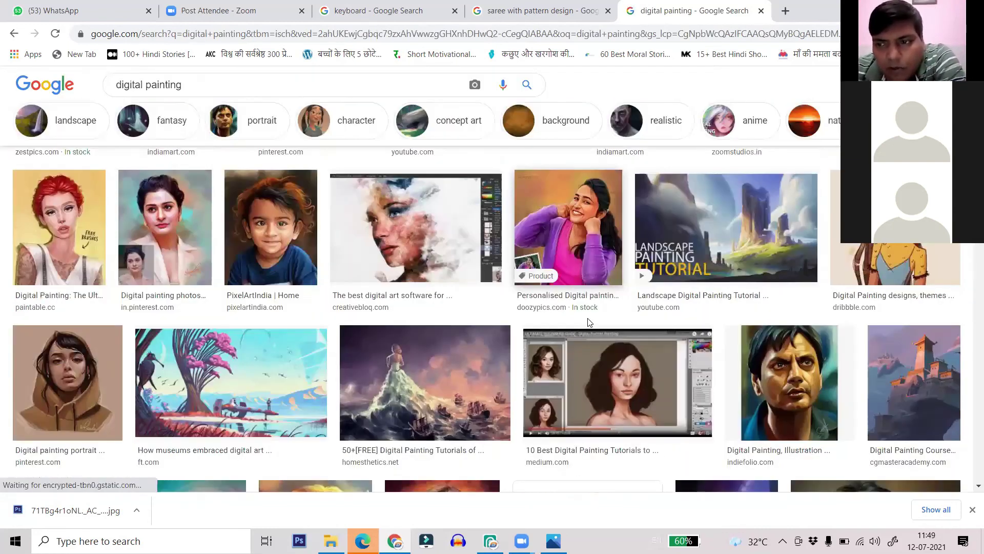
pyautogui.scroll(-5, 743, 333)
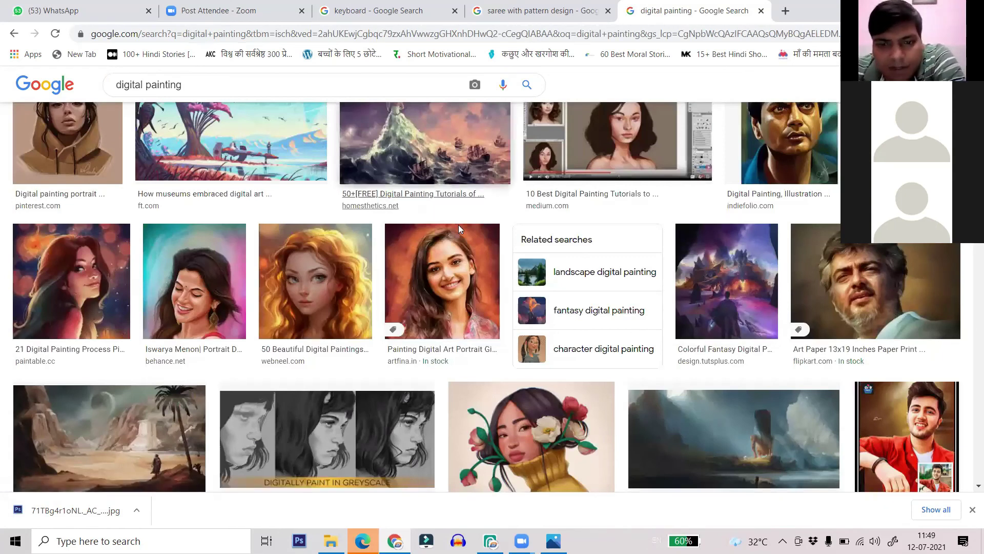
pyautogui.scroll(-5, 458, 228)
pyautogui.scroll(7, 535, 322)
pyautogui.scroll(5, 534, 322)
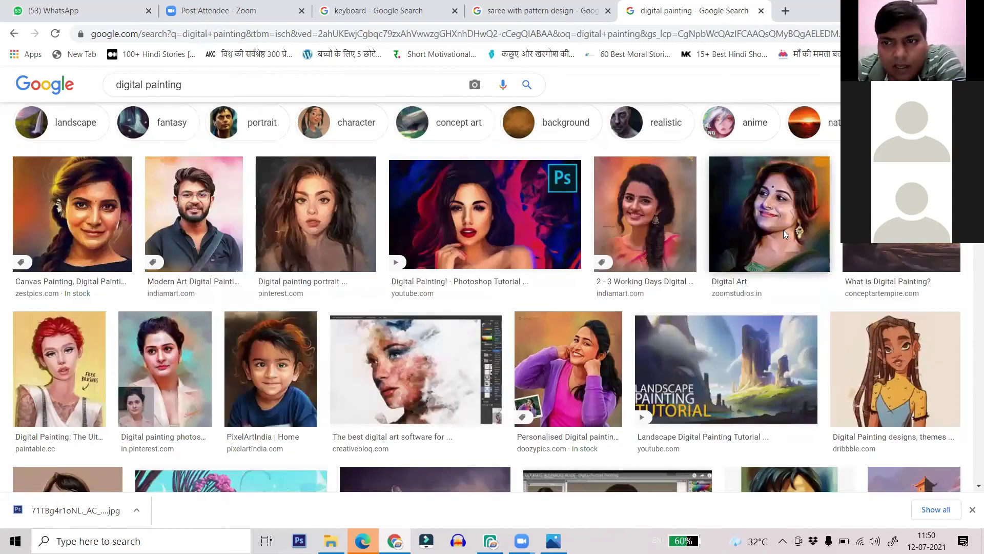
pyautogui.click(783, 230)
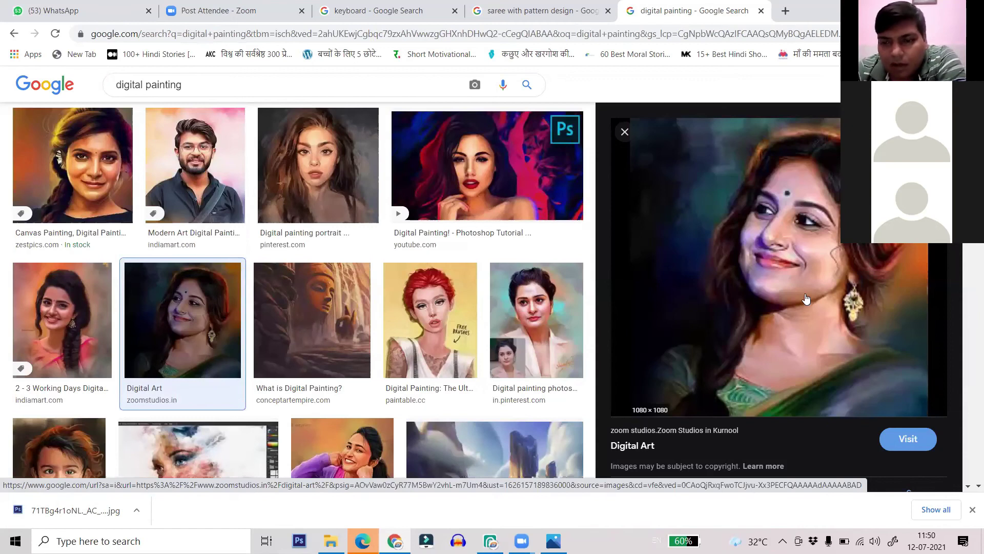
pyautogui.scroll(-2, 806, 298)
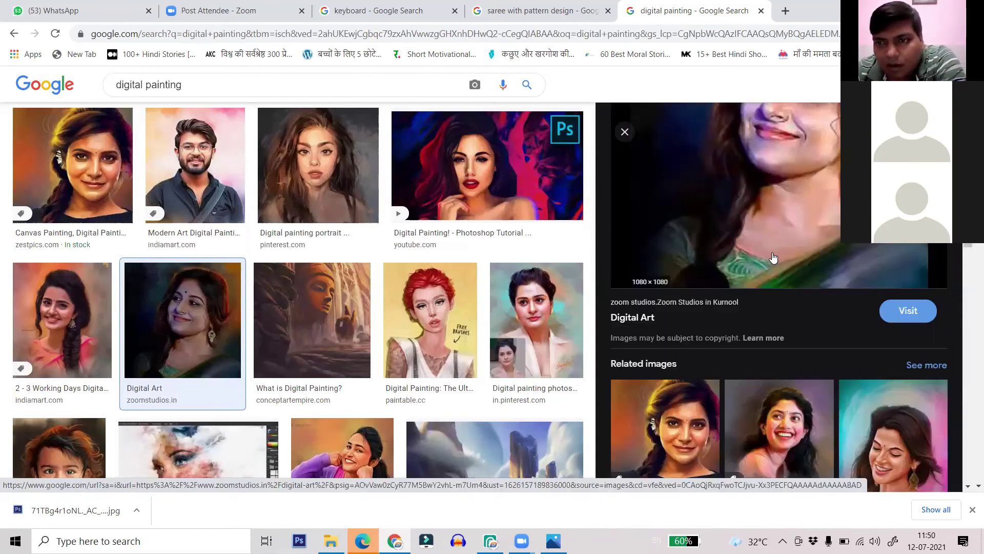
pyautogui.scroll(2, 773, 258)
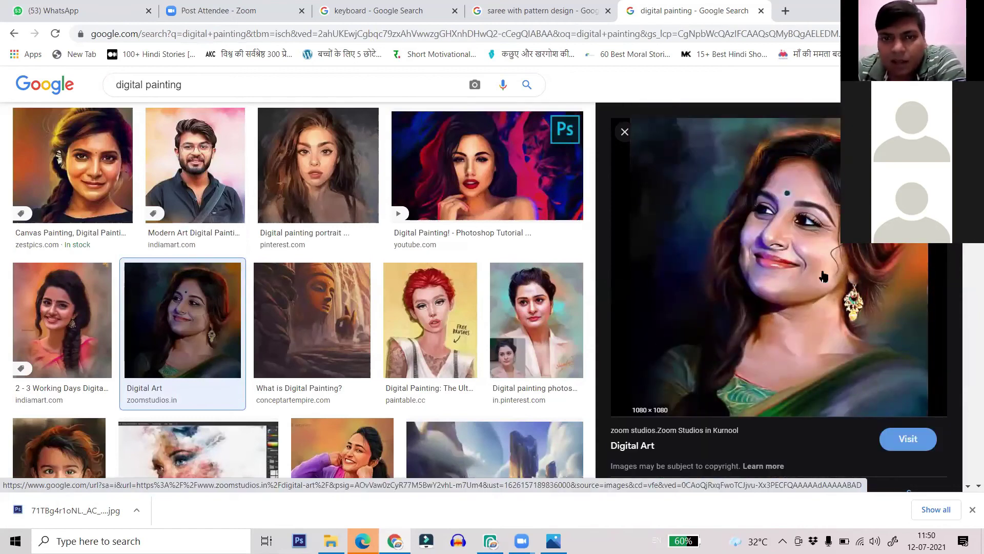
pyautogui.click(790, 283)
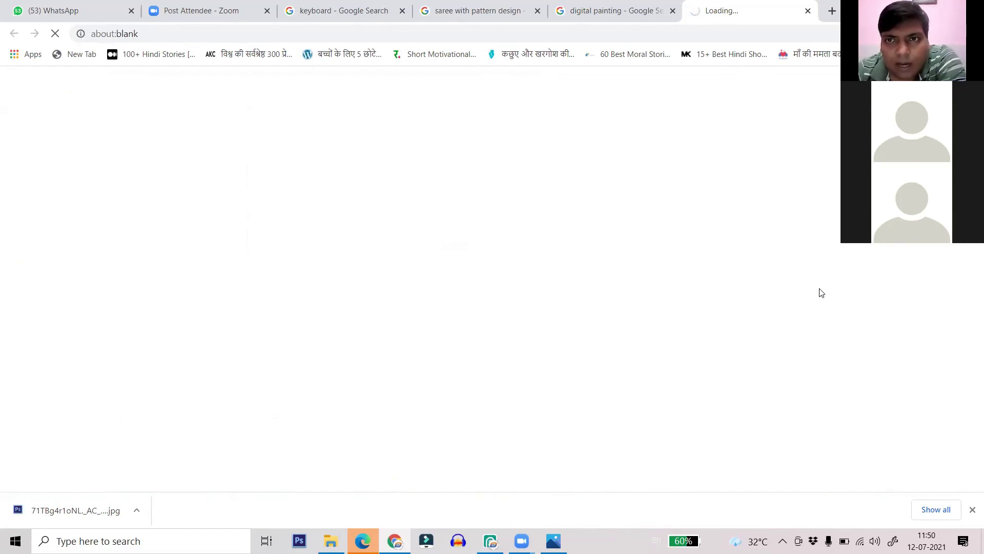
pyautogui.click(606, 14)
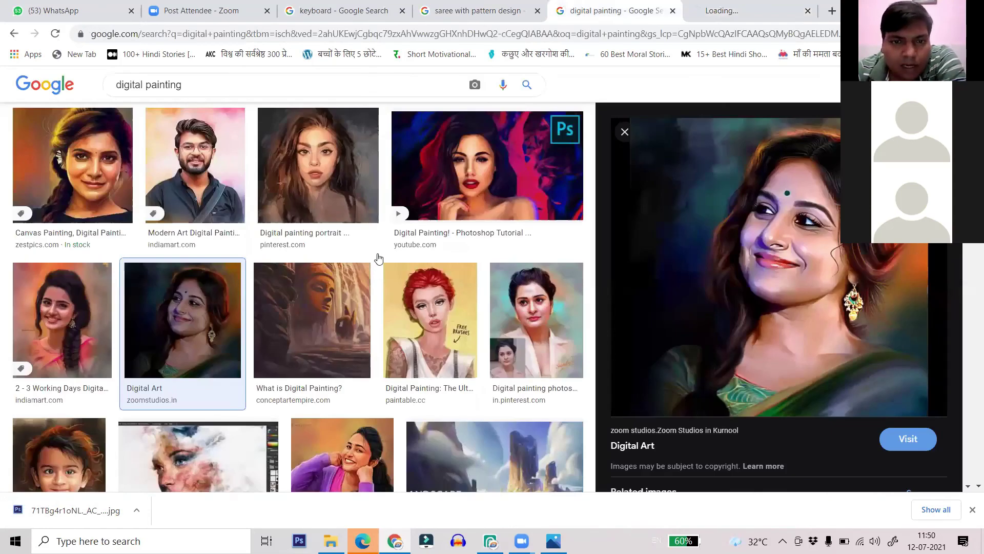
# - Find and preview the IndieFolio digital painting of a dark-haired man and look through its related images
pyautogui.scroll(-9, 379, 254)
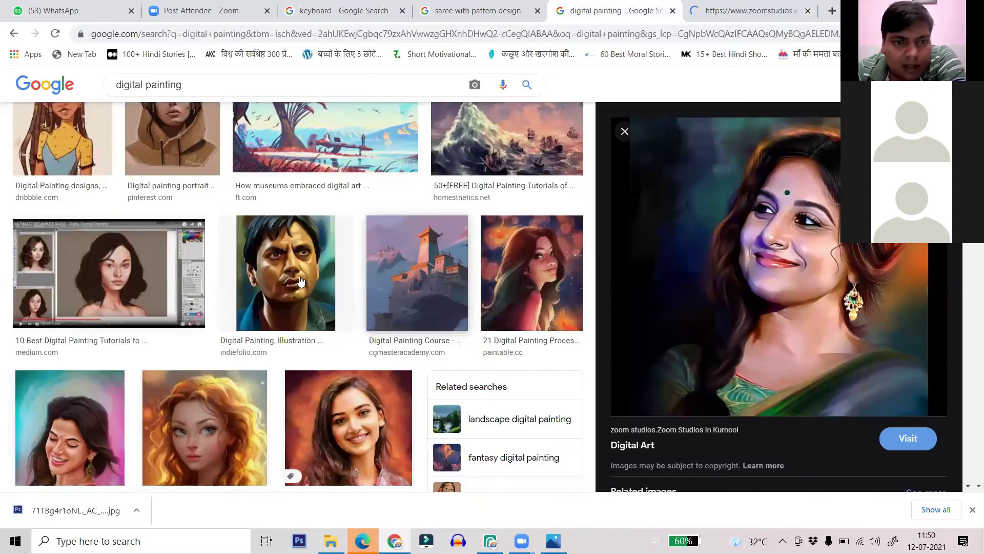
pyautogui.scroll(2, 301, 281)
pyautogui.scroll(-2, 301, 281)
pyautogui.click(301, 280)
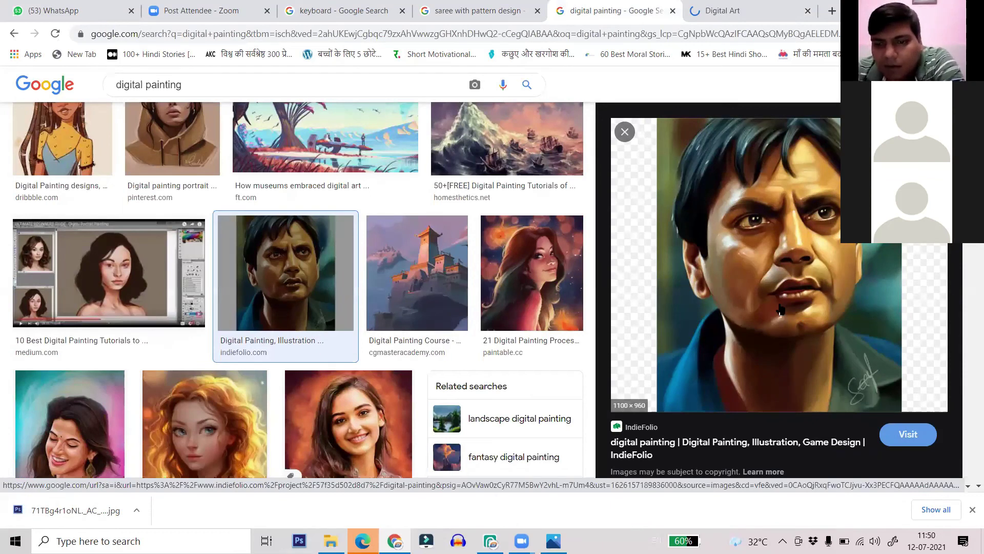
pyautogui.scroll(-1, 783, 311)
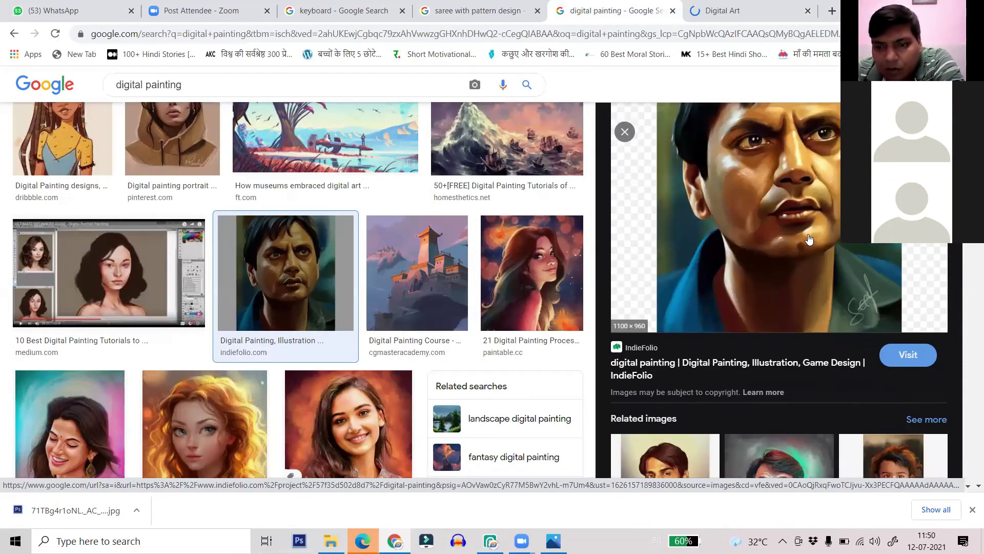
pyautogui.scroll(-4, 815, 237)
pyautogui.scroll(-1, 805, 252)
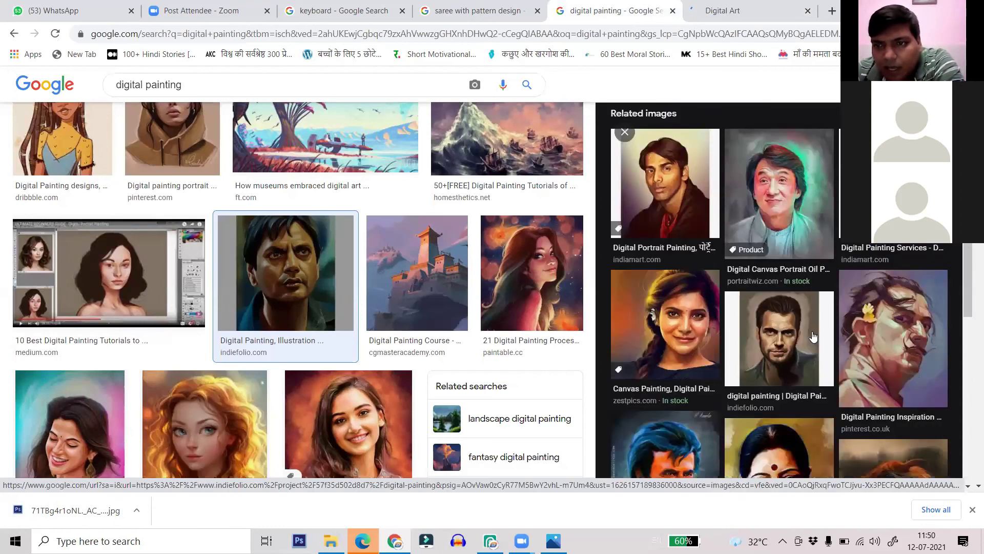
pyautogui.scroll(-4, 813, 336)
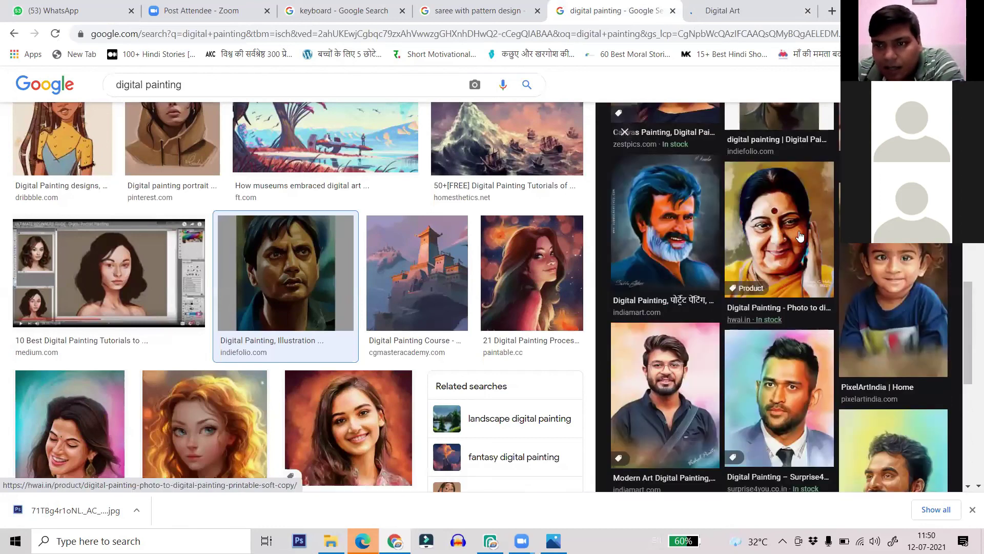
# - Preview the related IndiaMART portrait of the man with blue hair and a white beard, and check its related images
pyautogui.click(695, 231)
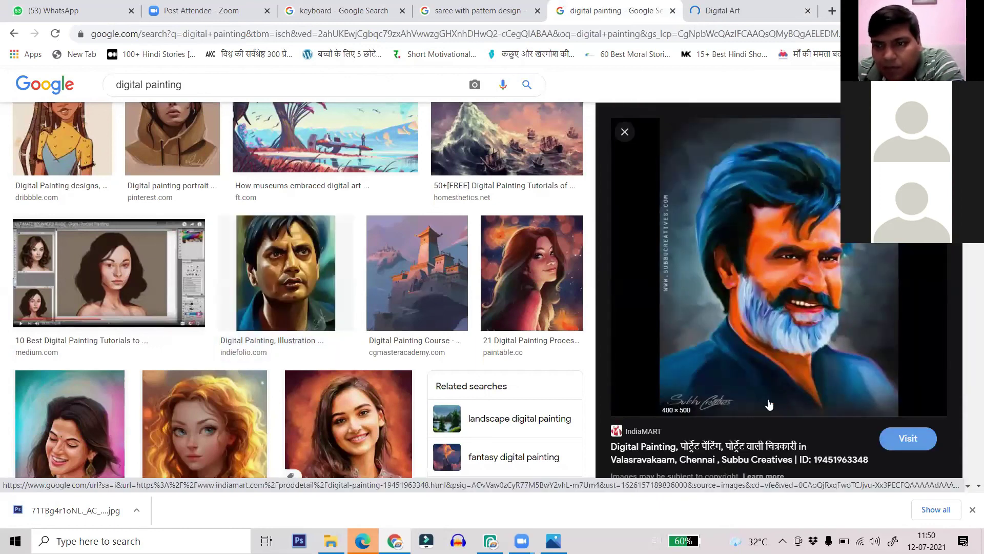
pyautogui.scroll(-10, 831, 293)
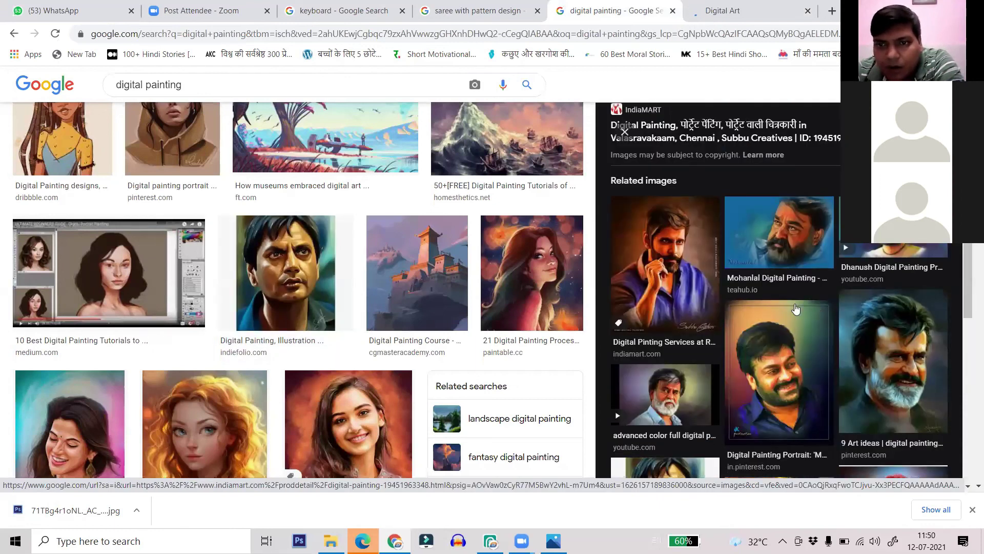
pyautogui.scroll(10, 772, 304)
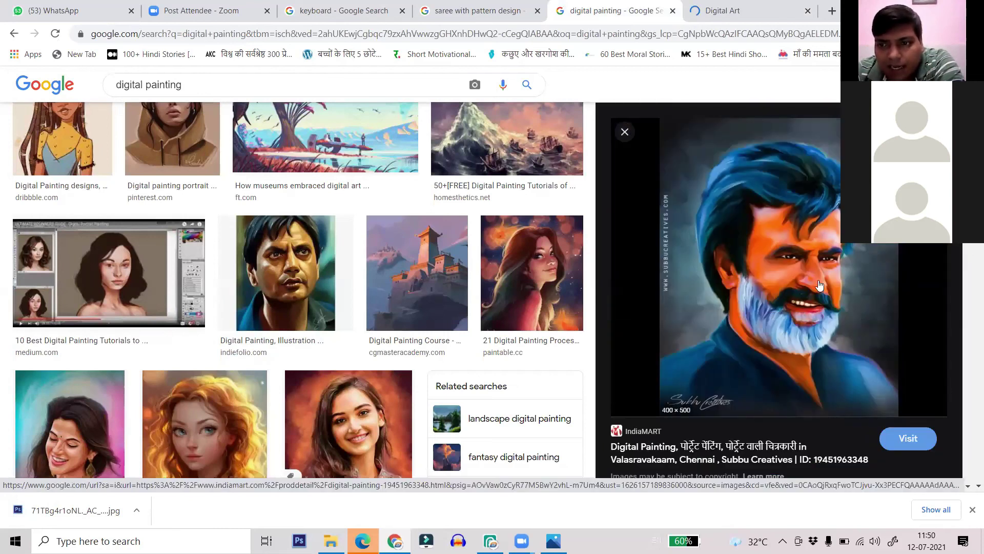
# - Open YouTube in the current browser tab
pyautogui.click(584, 35)
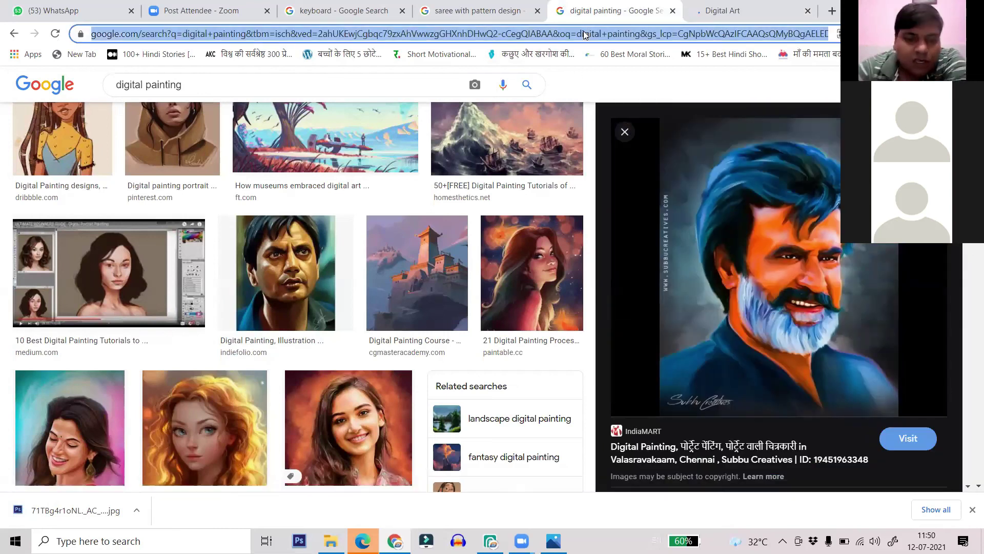
pyautogui.write('y')
pyautogui.press('Return')
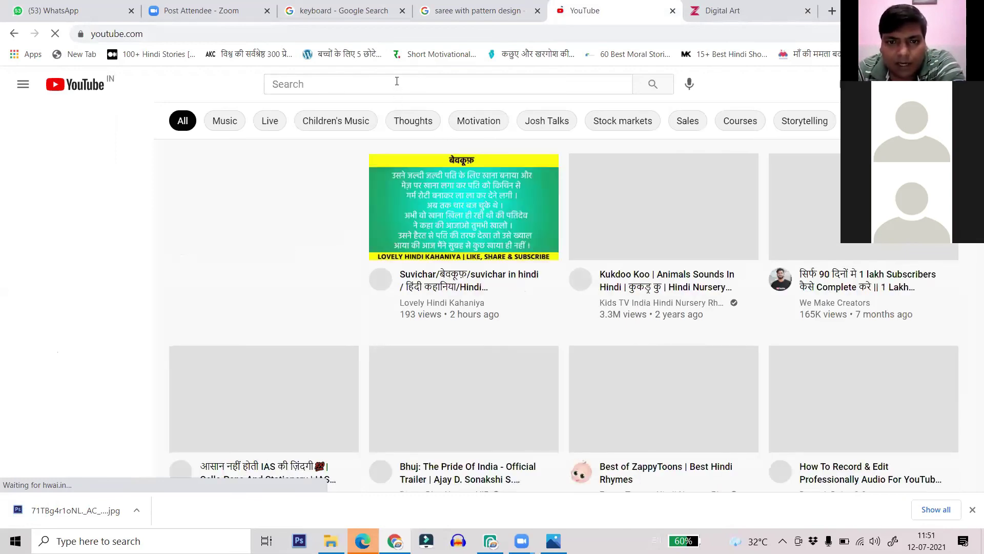
# - Search YouTube for "how to draw digital painting in photoshop"
pyautogui.click(354, 81)
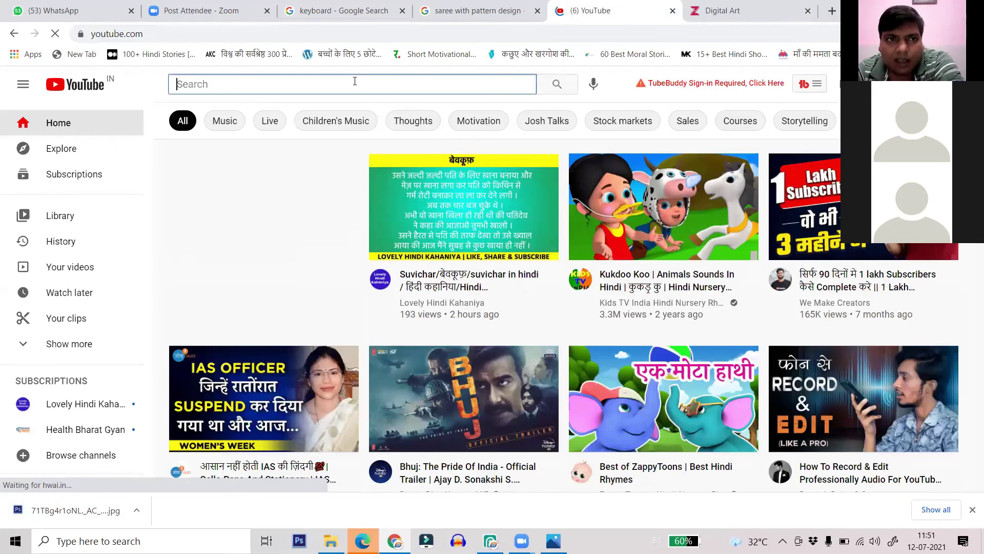
pyautogui.write('how to')
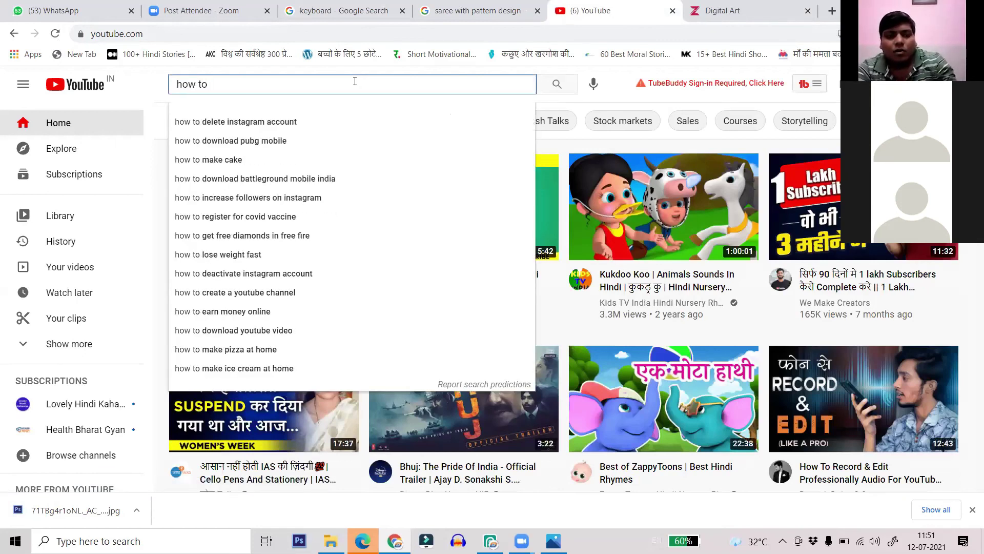
pyautogui.write('make')
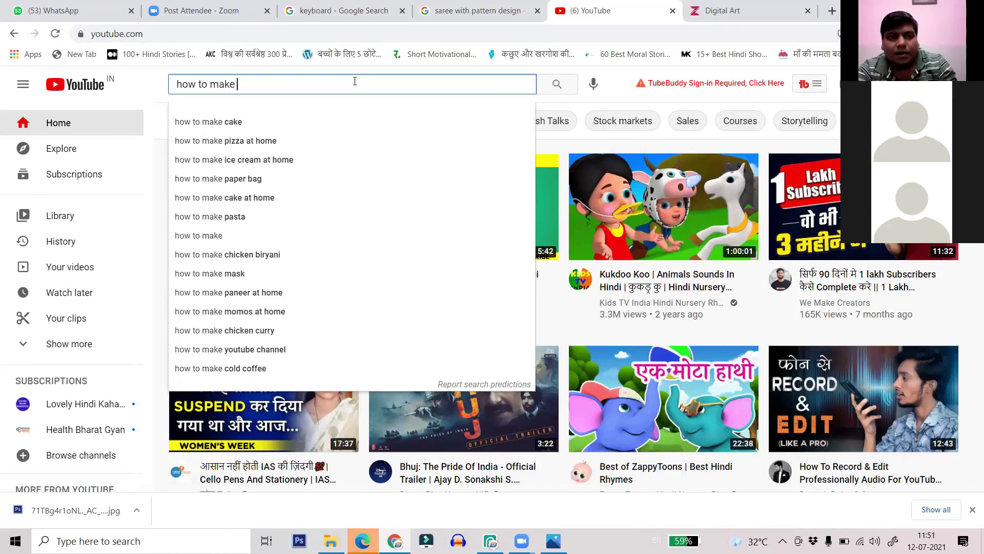
pyautogui.press('BackSpace')
pyautogui.press('BackSpace')
pyautogui.press('BackSpace')
pyautogui.press('BackSpace')
pyautogui.write('draw')
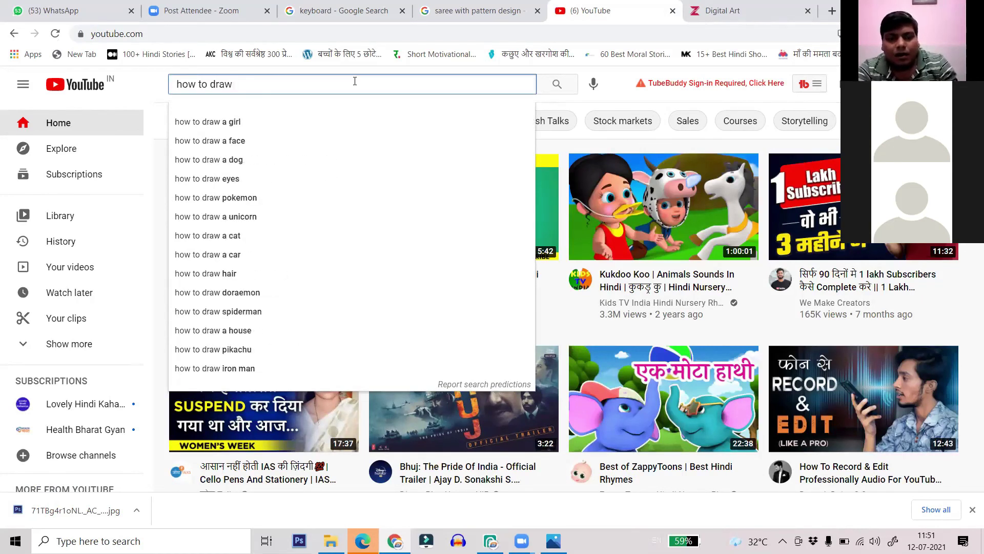
pyautogui.write(' dihital')
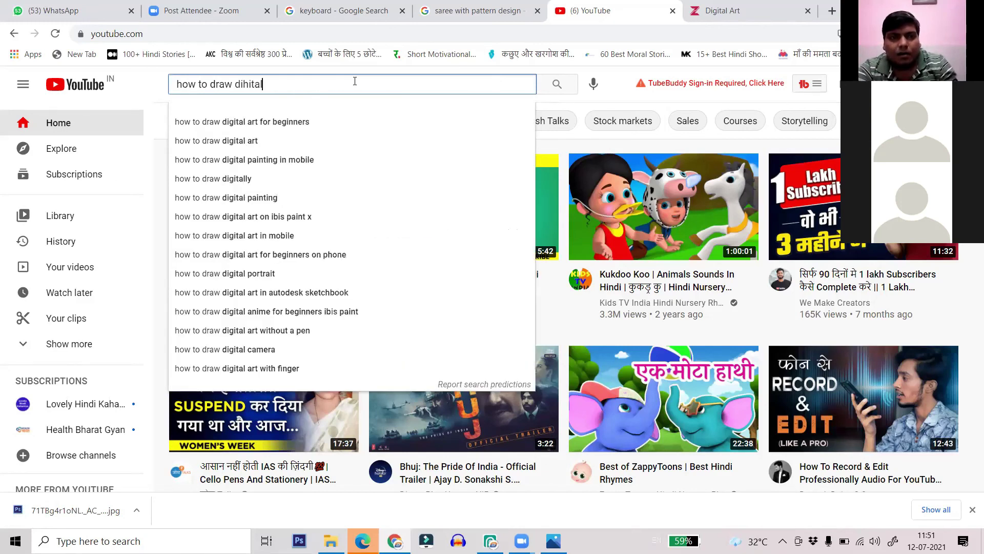
pyautogui.press('BackSpace')
pyautogui.press('BackSpace')
pyautogui.press('BackSpace')
pyautogui.press('BackSpace')
pyautogui.press('BackSpace')
pyautogui.press('BackSpace')
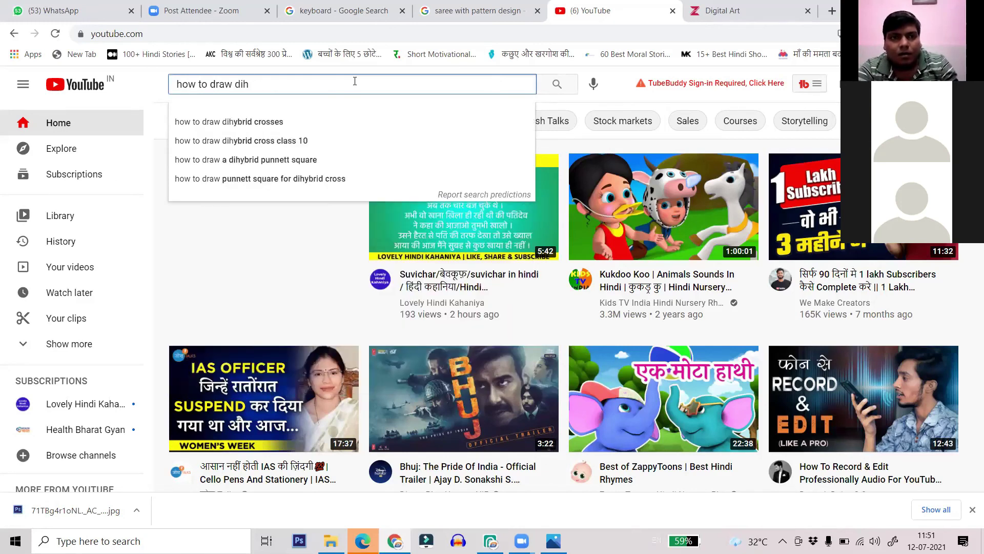
pyautogui.write('gital painting i')
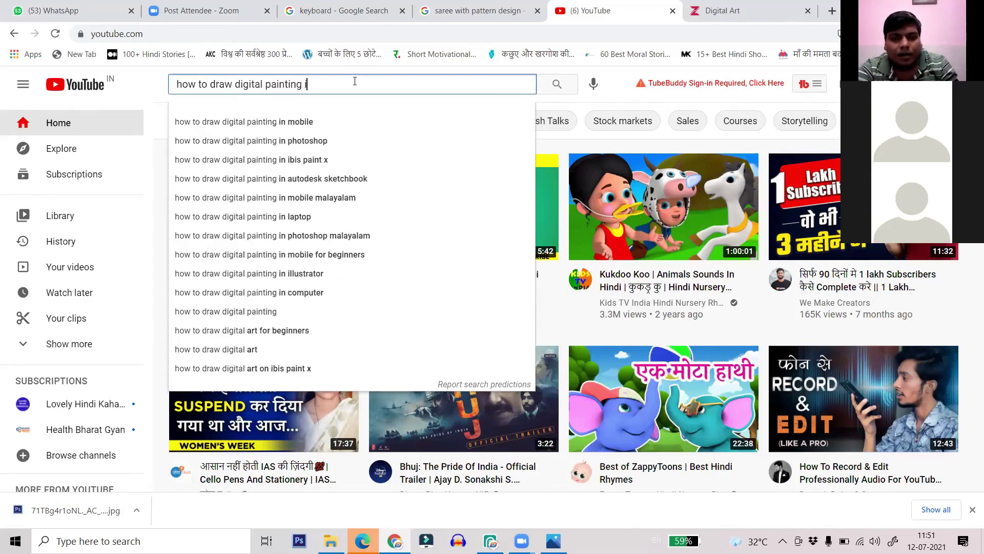
pyautogui.write('n')
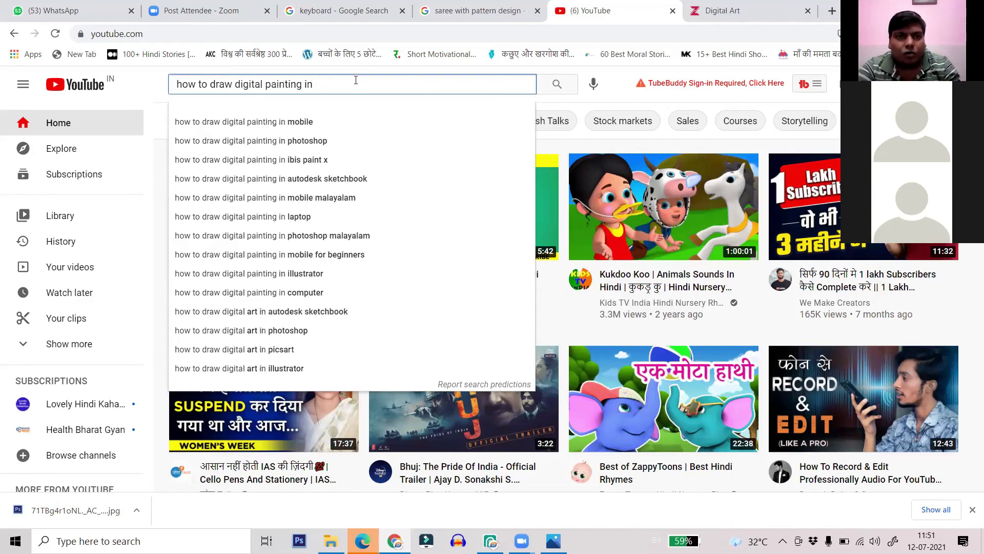
pyautogui.click(302, 143)
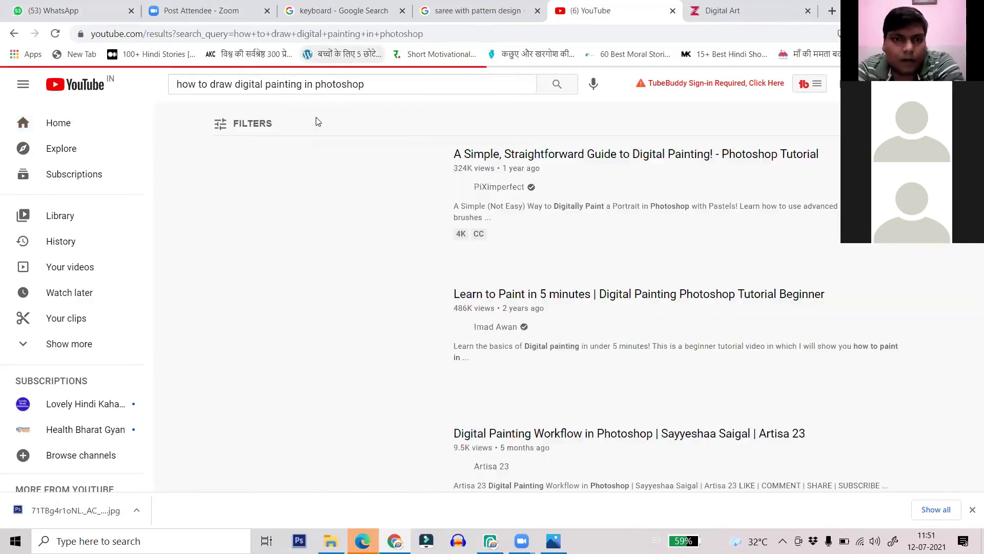
# - Find the Artisa 23 video "Digital Painting Workflow in Photoshop" in the search results and play it in full screen
pyautogui.scroll(-4, 565, 186)
pyautogui.scroll(2, 596, 241)
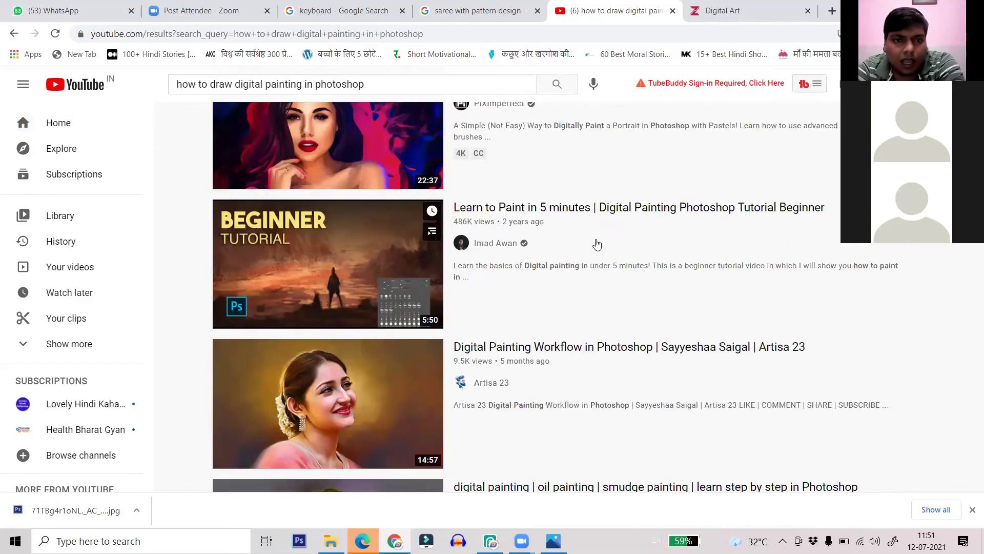
pyautogui.scroll(-2, 595, 256)
pyautogui.scroll(-2, 593, 344)
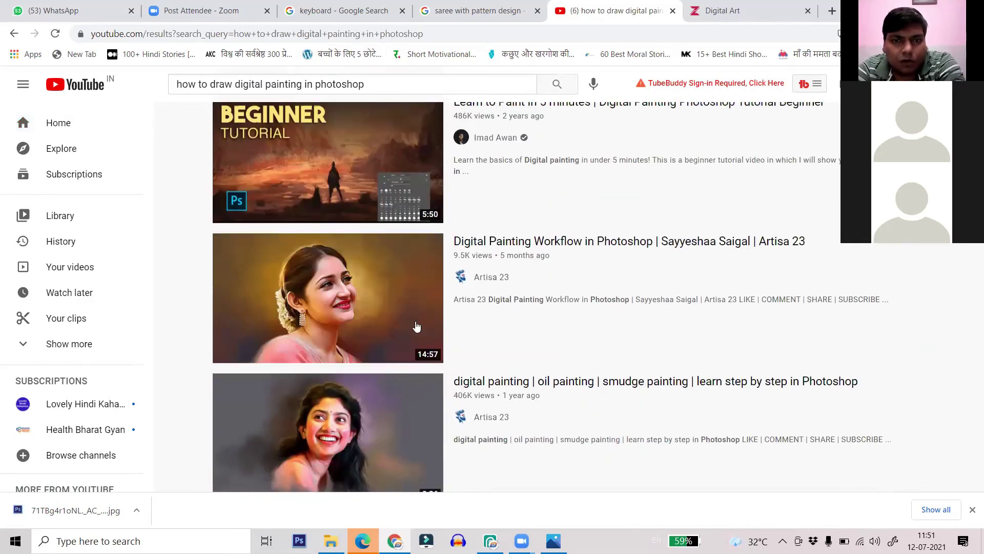
pyautogui.click(394, 305)
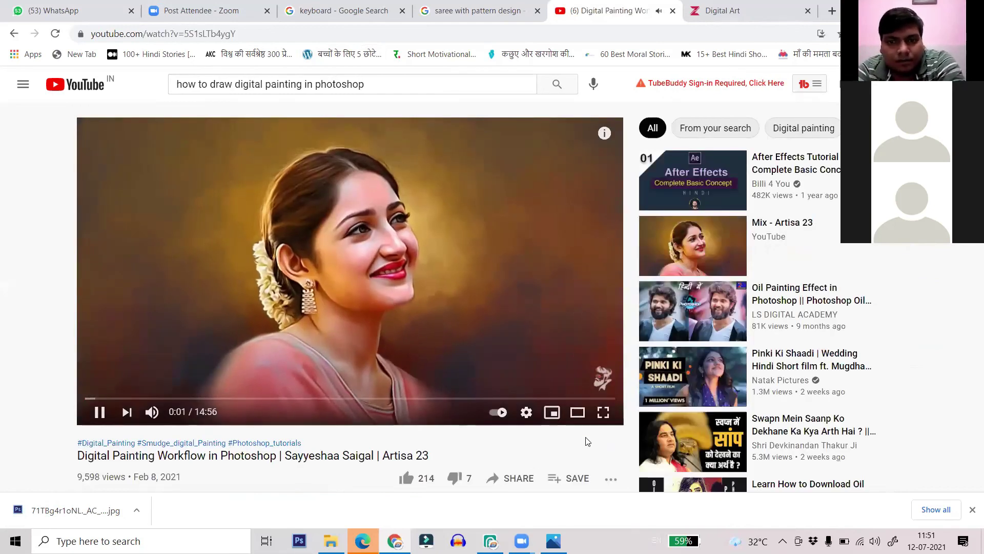
pyautogui.click(604, 417)
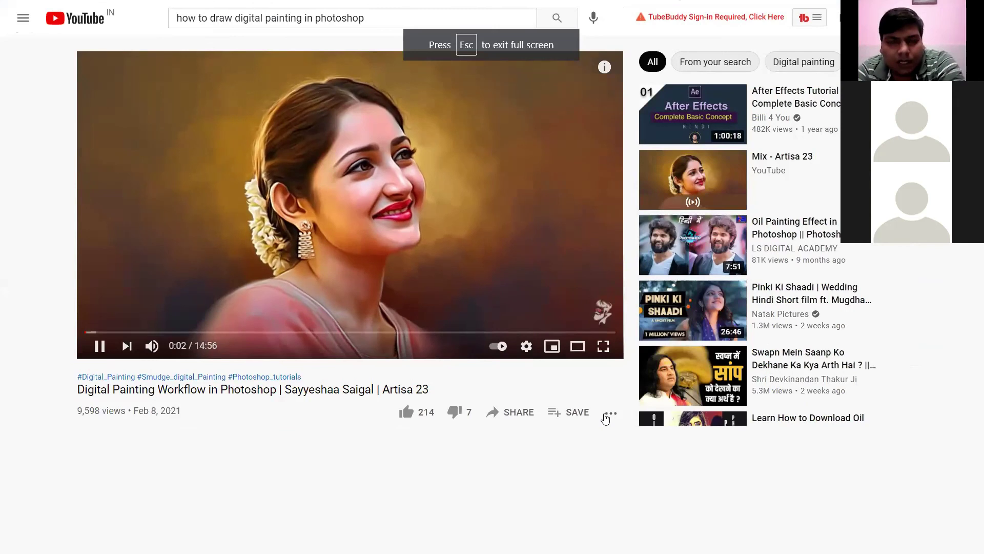
pyautogui.click(604, 346)
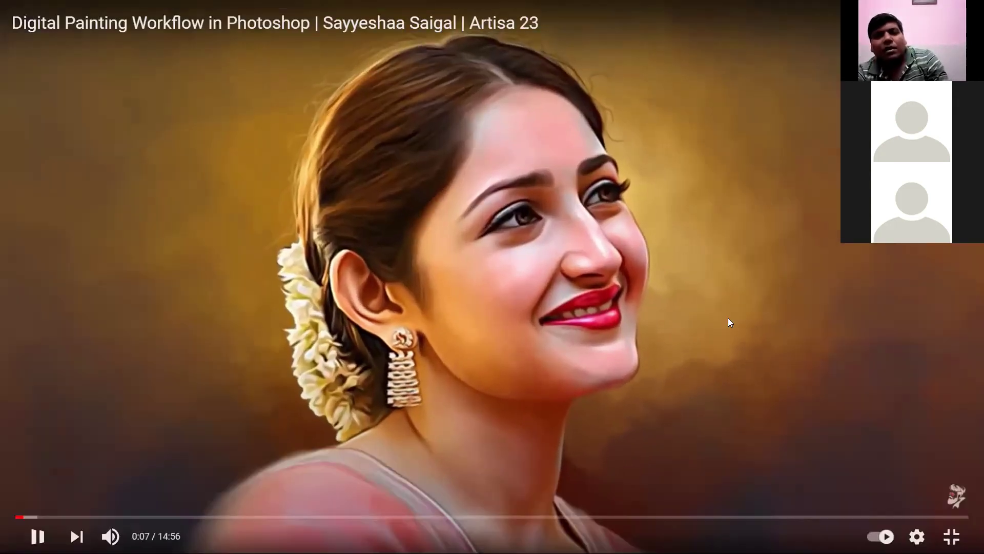
# - Pause the video on the opening portrait, resume it, and skip ahead through the outlining and smudging stages
pyautogui.click(527, 102)
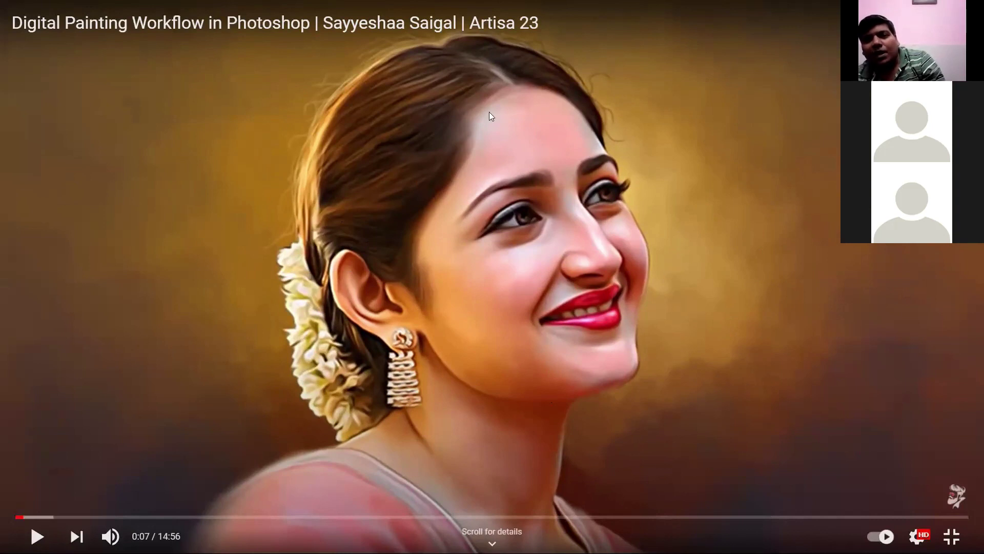
pyautogui.click(538, 160)
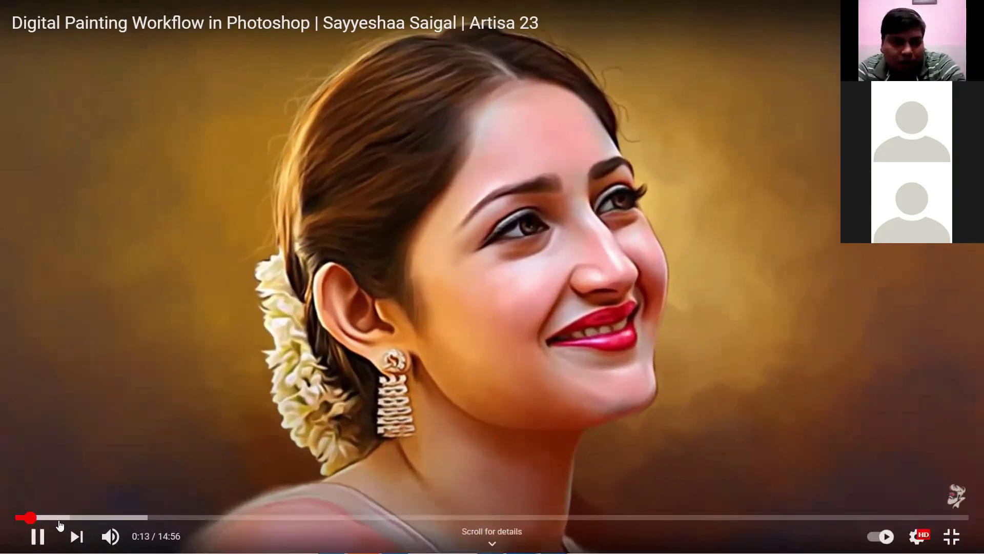
pyautogui.click(31, 518)
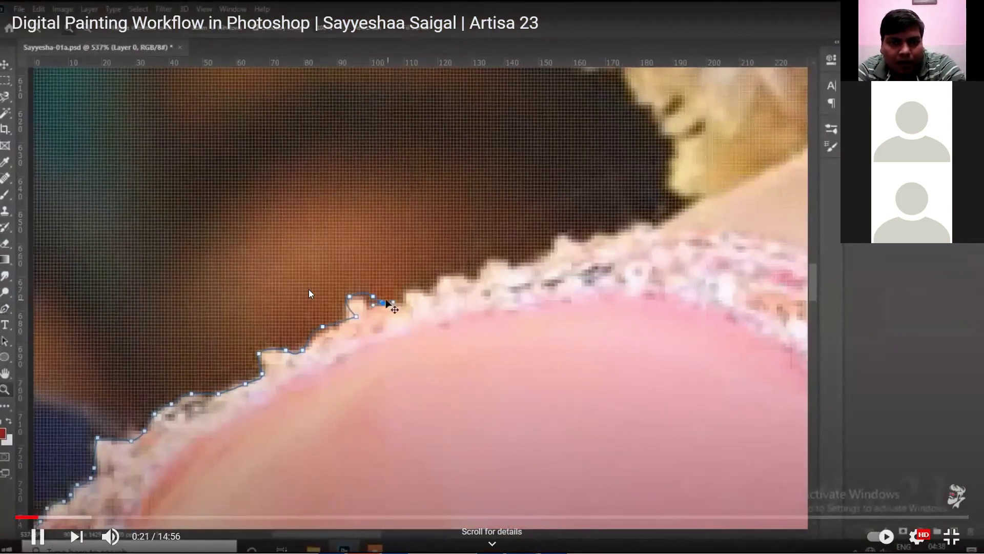
pyautogui.click(127, 518)
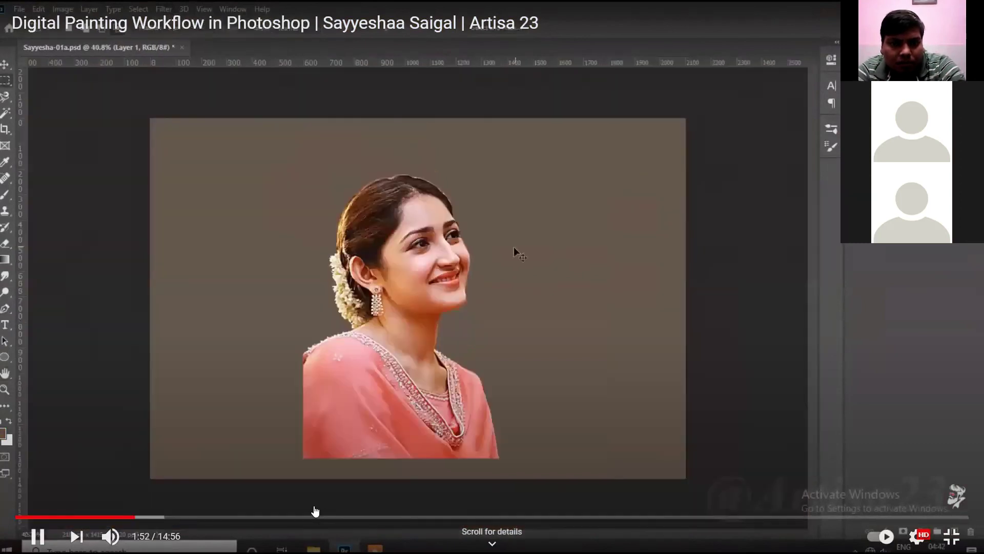
pyautogui.click(283, 518)
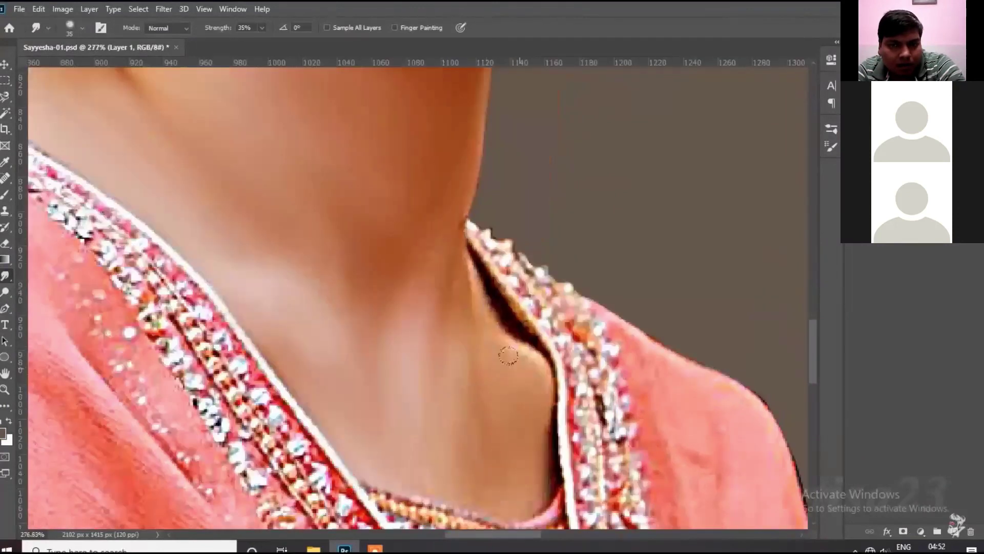
pyautogui.scroll(-3, 508, 355)
pyautogui.scroll(-2, 493, 428)
pyautogui.scroll(6, 477, 263)
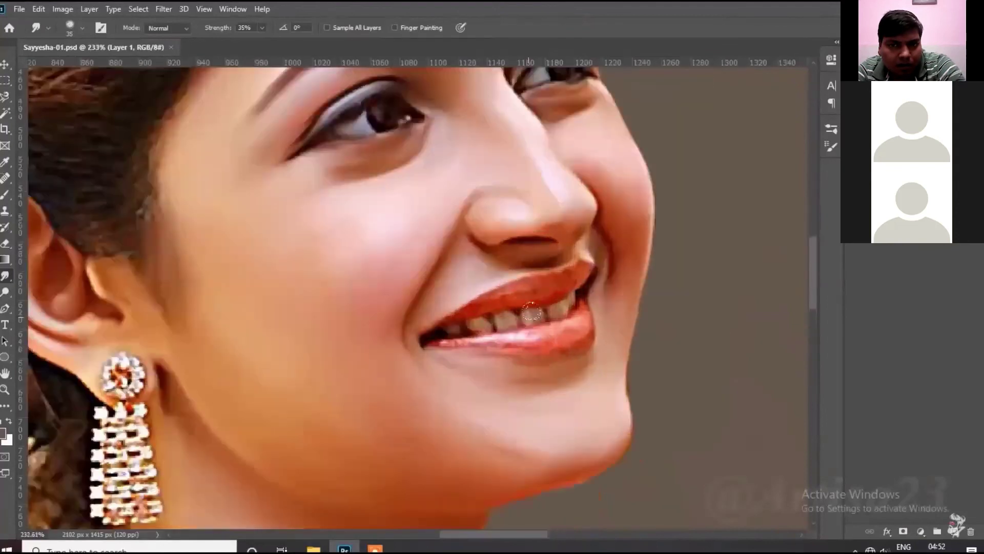
pyautogui.moveTo(477, 263)
pyautogui.mouseDown()
pyautogui.moveTo(450, 285)
pyautogui.moveTo(445, 310)
pyautogui.moveTo(583, 257)
pyautogui.moveTo(561, 251)
pyautogui.mouseUp()
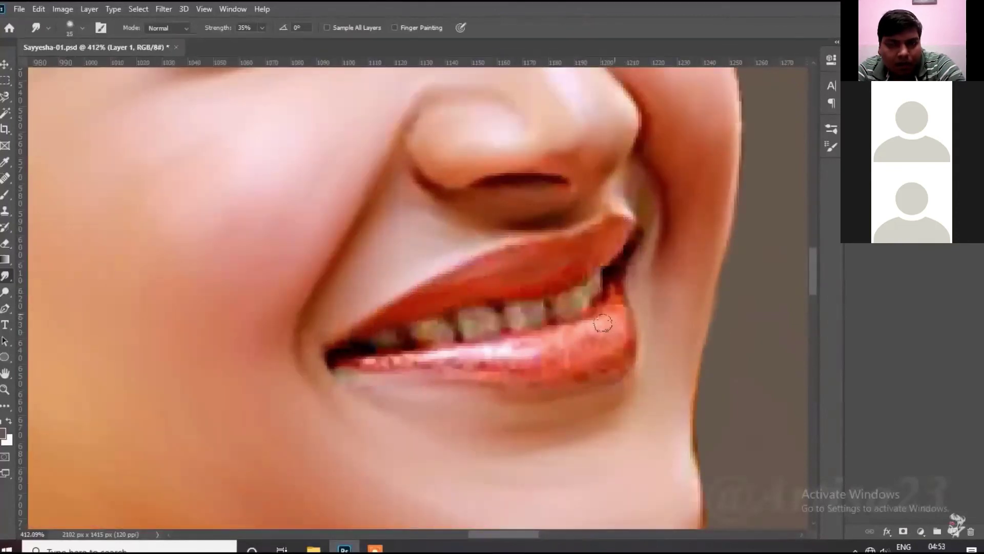
pyautogui.moveTo(466, 257)
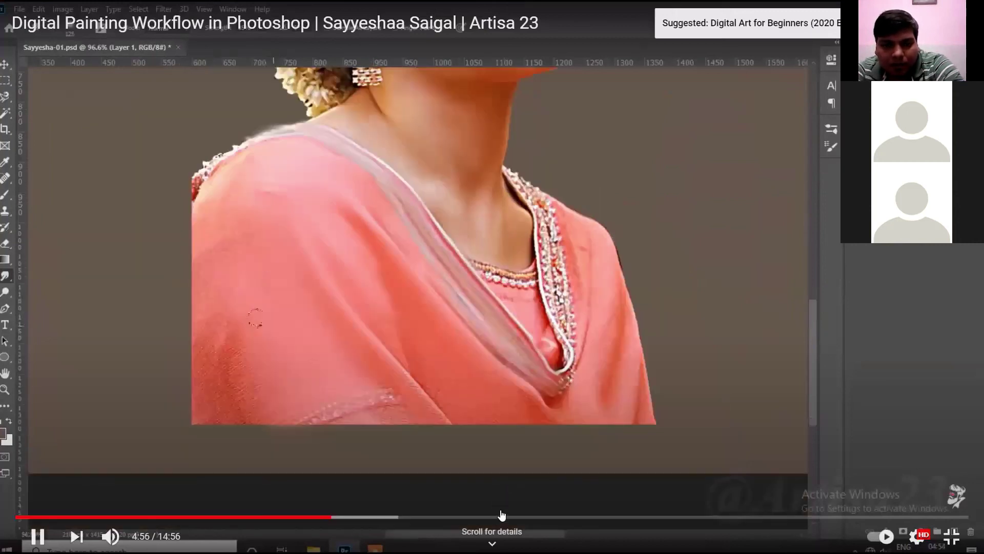
# - Skip the video ahead to the eye-painting part at 10:42, and pause it outside full screen
pyautogui.click(502, 515)
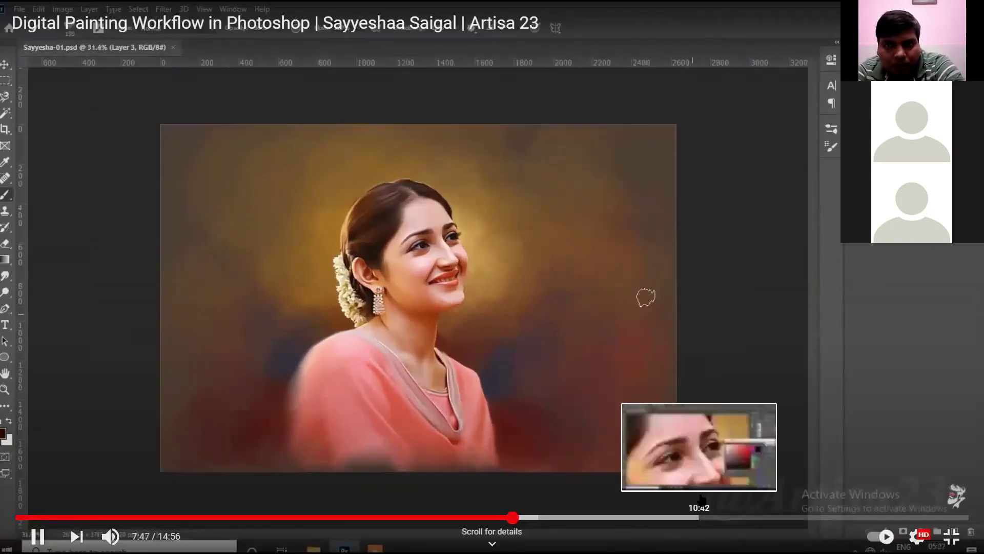
pyautogui.click(701, 515)
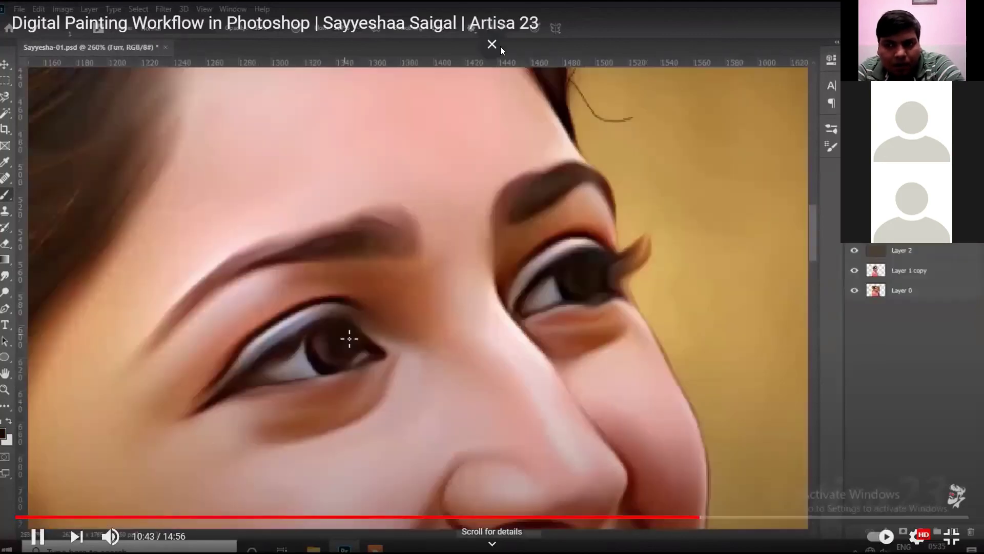
pyautogui.press('Escape')
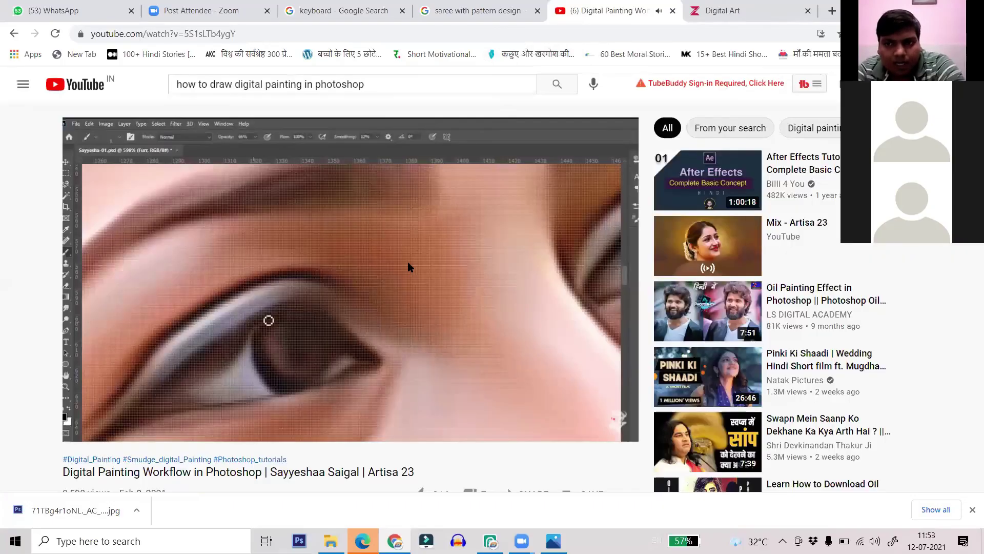
pyautogui.click(420, 252)
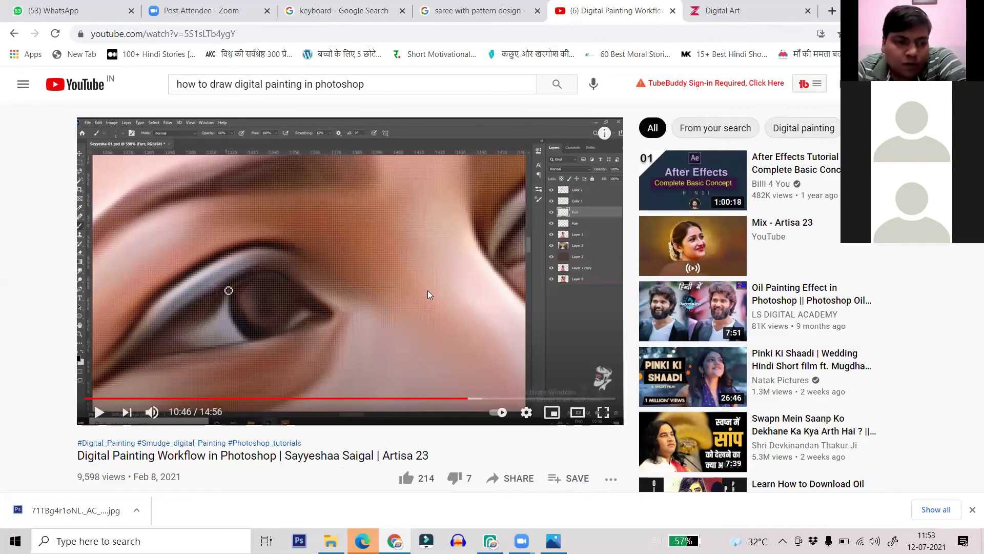
# - Glance over the video's description and comments, and switch back to the Photopea window
pyautogui.scroll(-5, 432, 236)
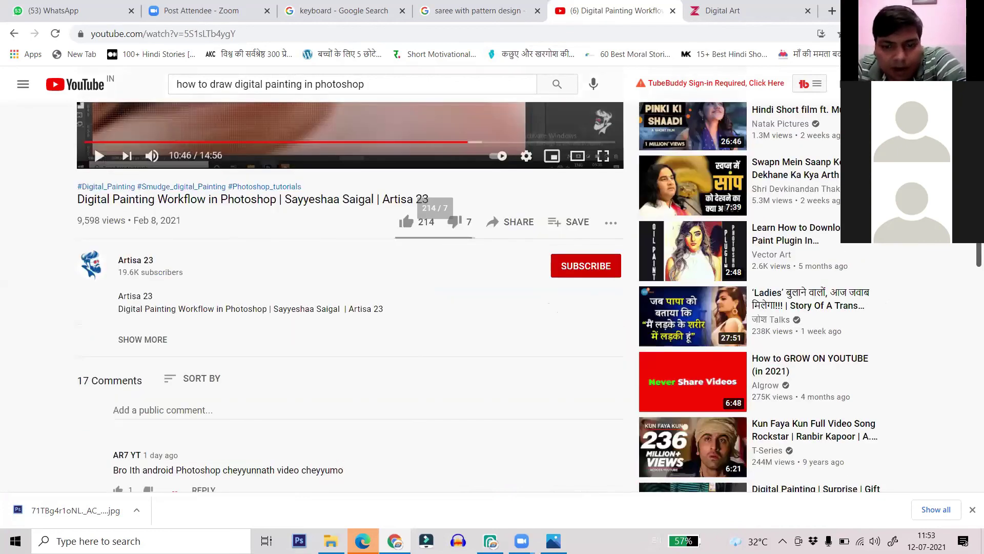
pyautogui.scroll(5, 455, 478)
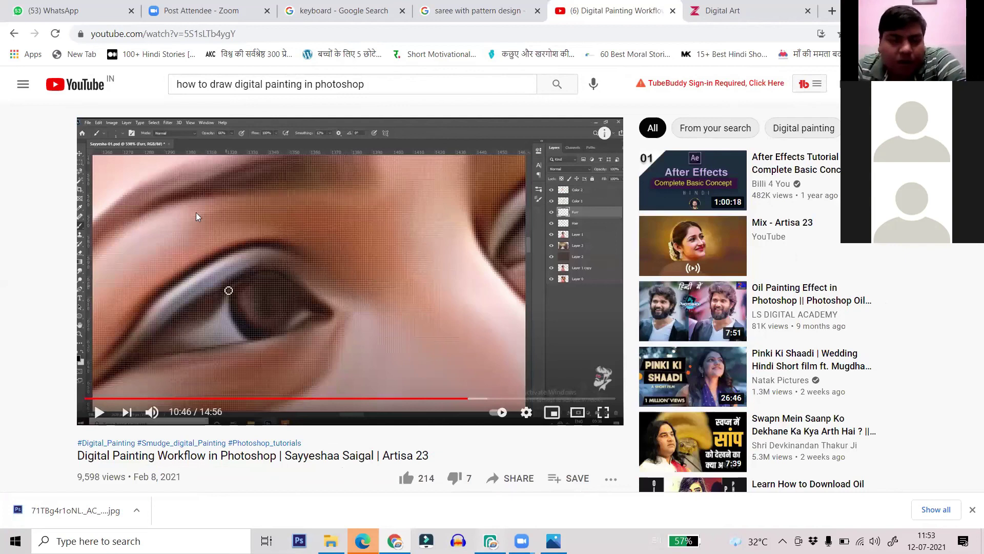
pyautogui.hotkey('alt', 'Tab')
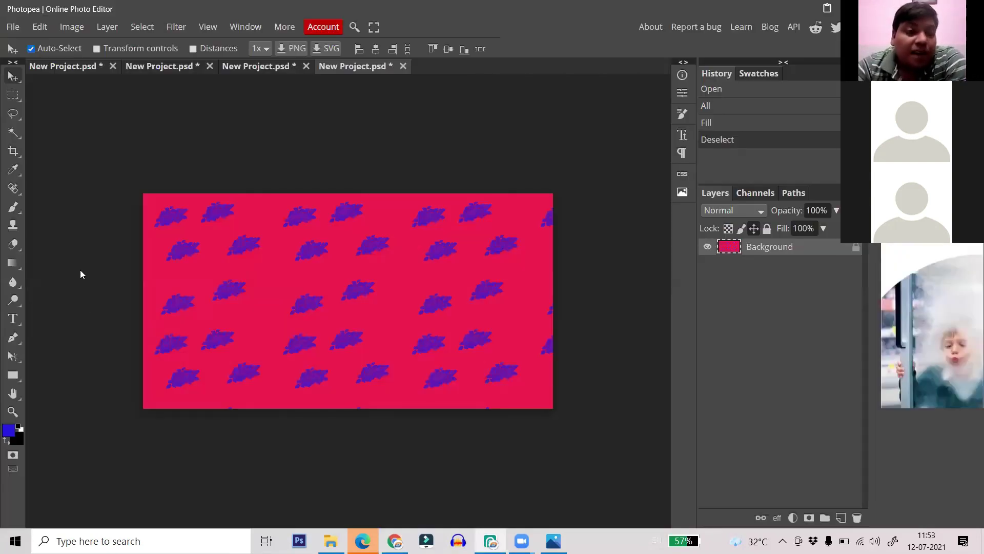